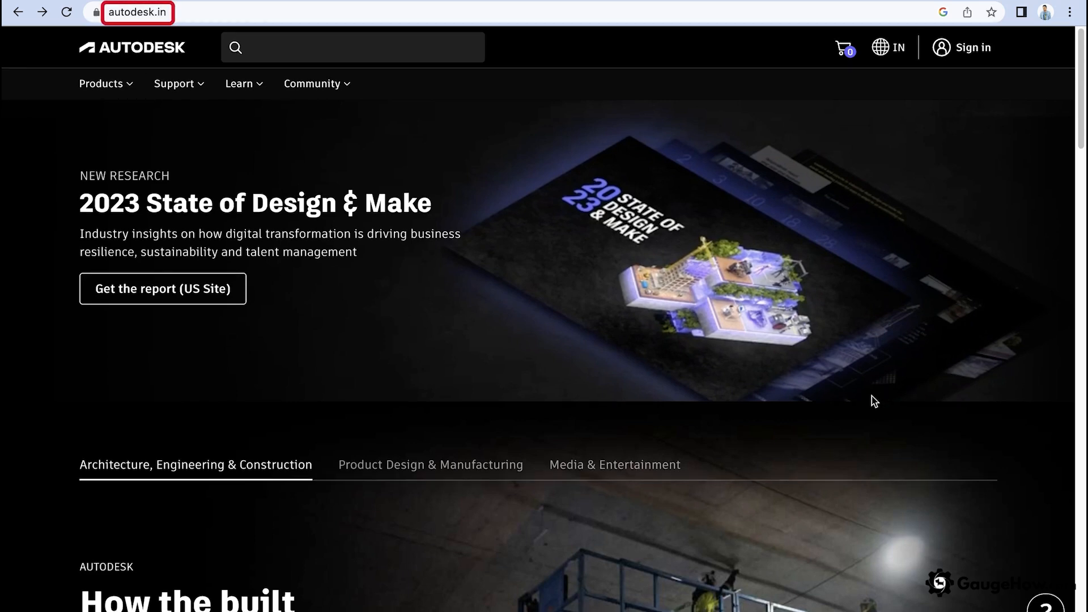
Step: Sign in to the Autodesk account on autodesk.in with the account e-mail and password
click(232, 8)
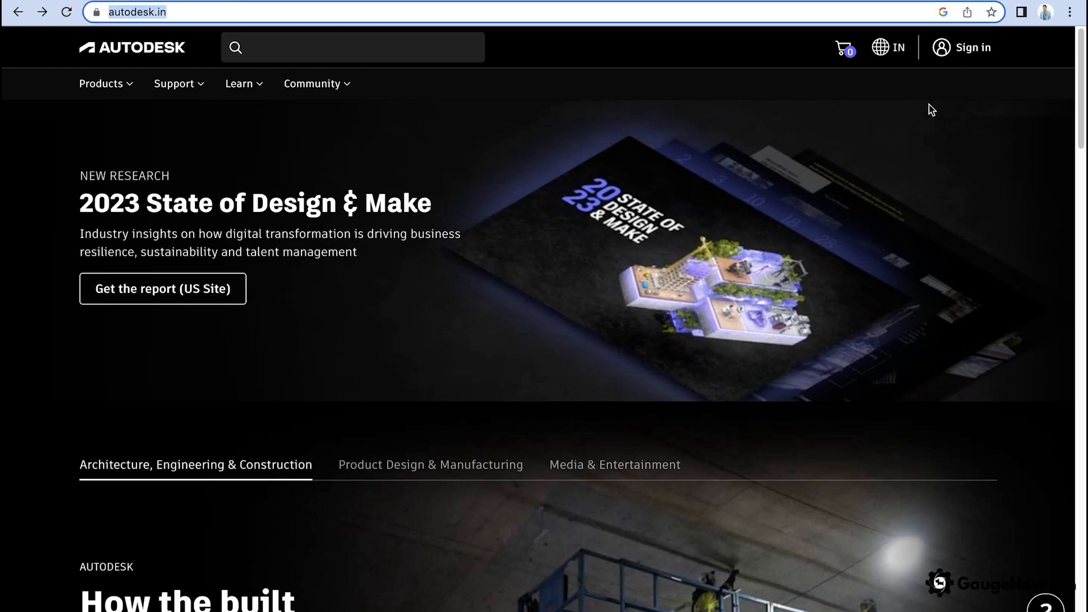
click(958, 55)
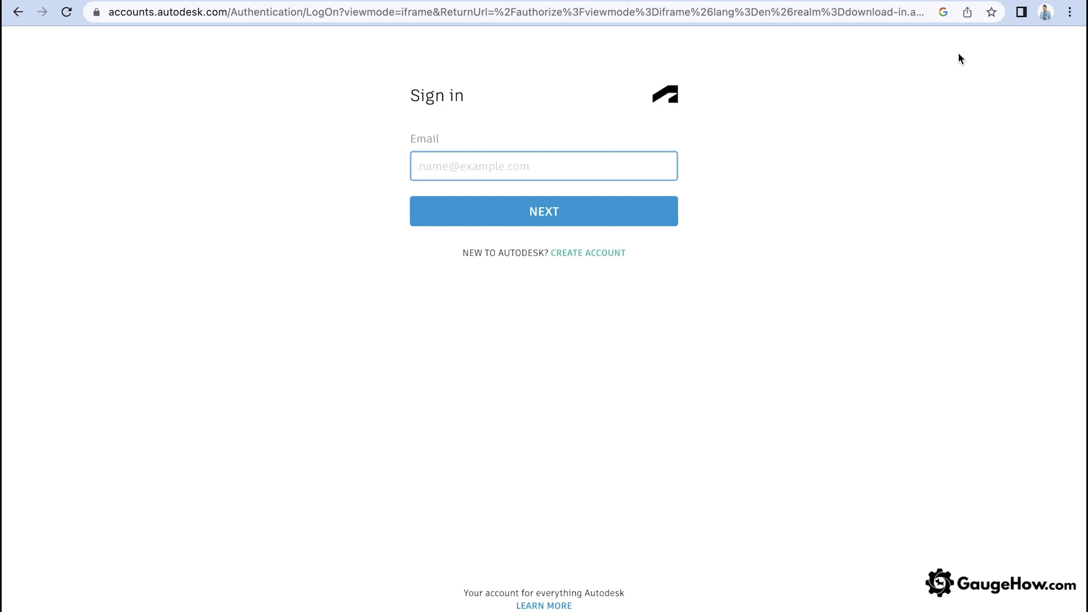
click(597, 218)
key(ctrl+v)
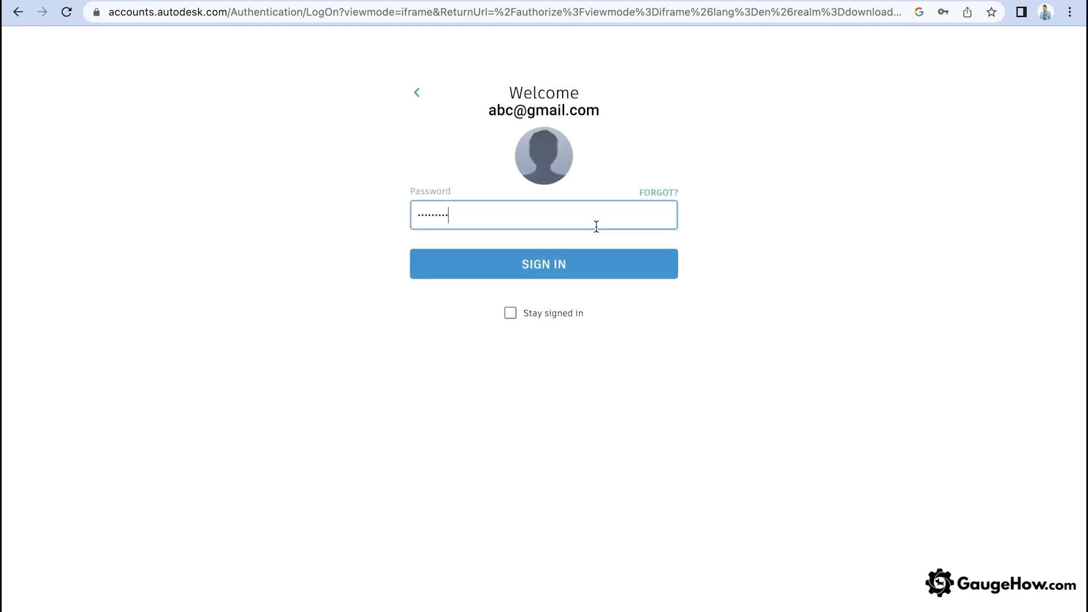
click(546, 260)
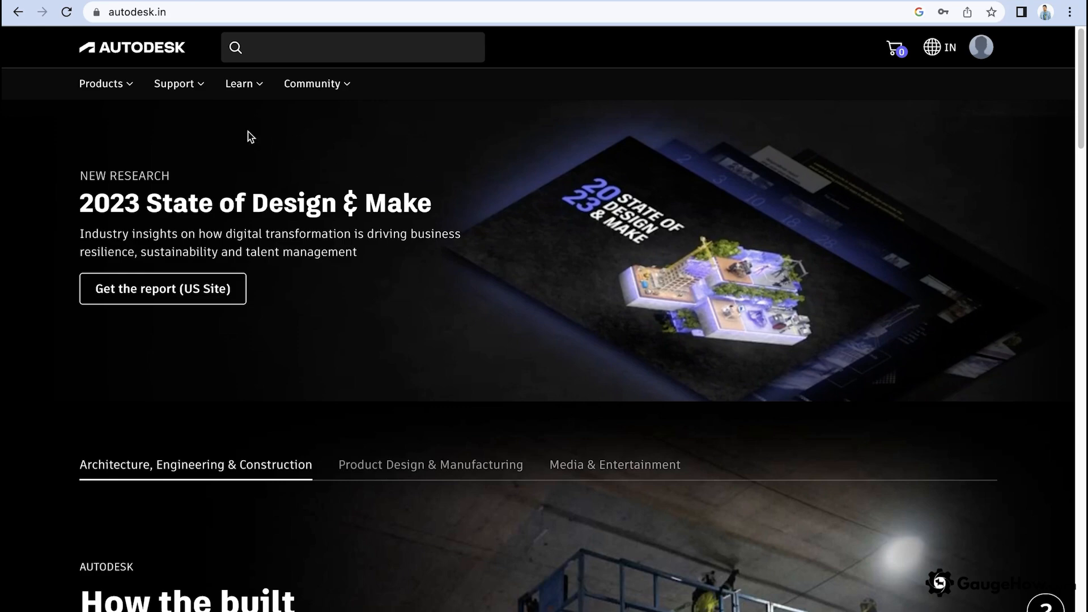
Step: Go to the Educational access page from the Products menu
click(125, 86)
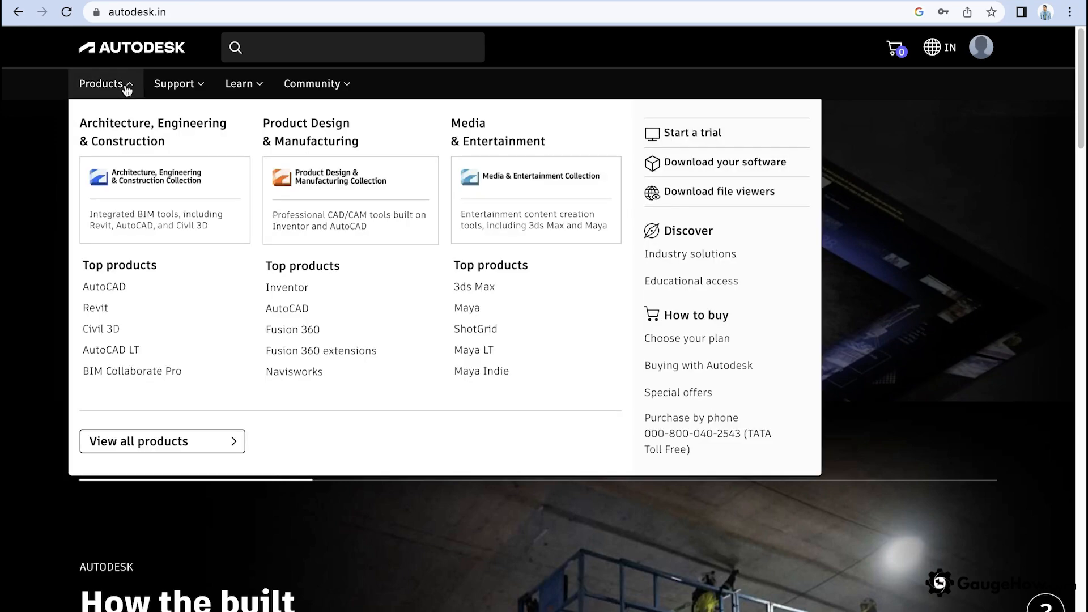
click(721, 286)
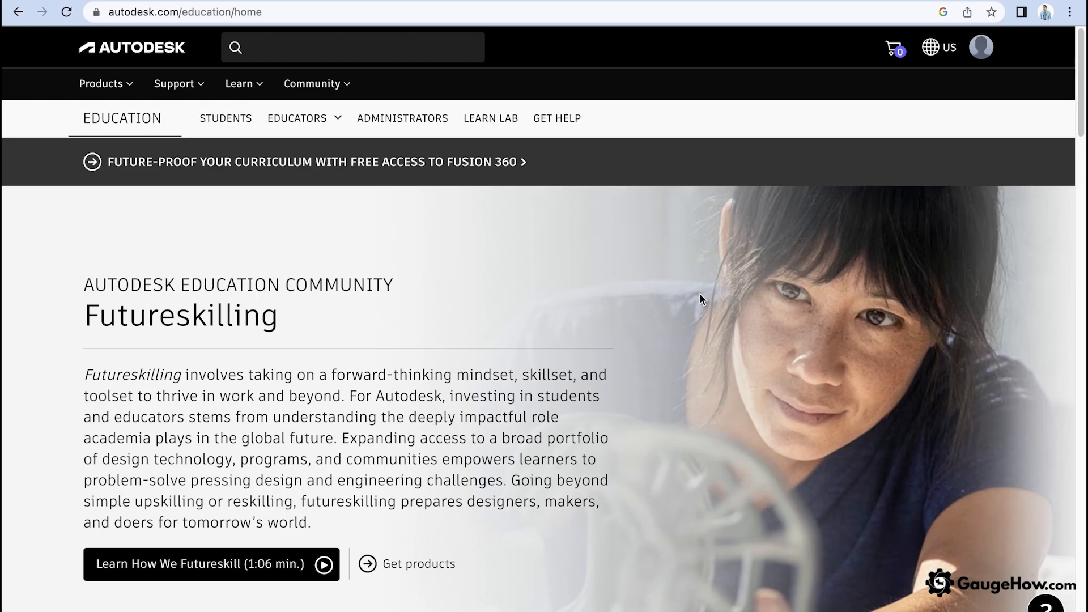
scroll(699, 294, down, 10)
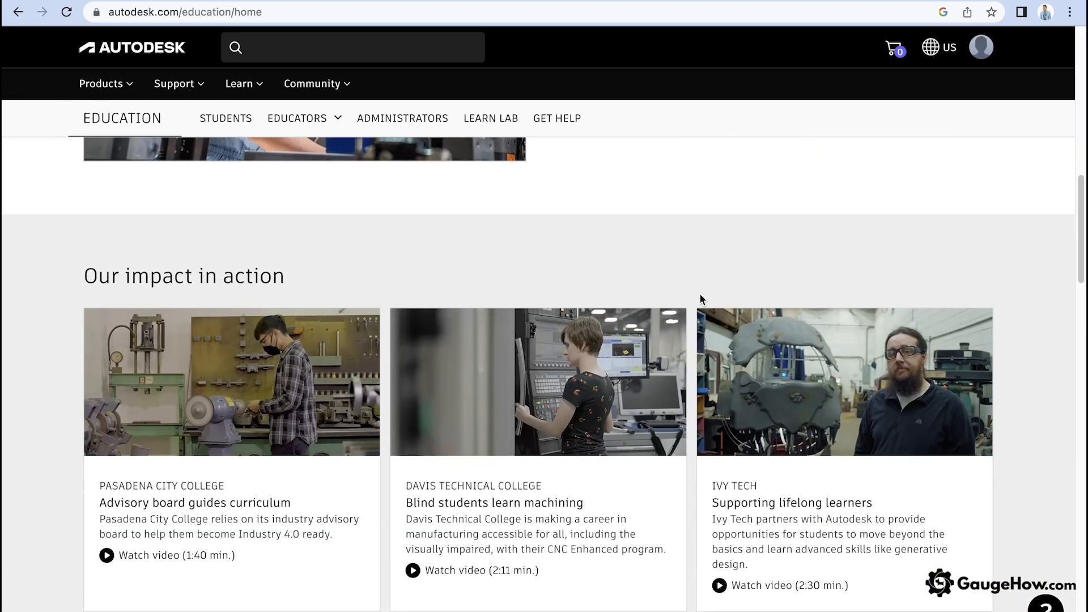
scroll(699, 294, down, 7)
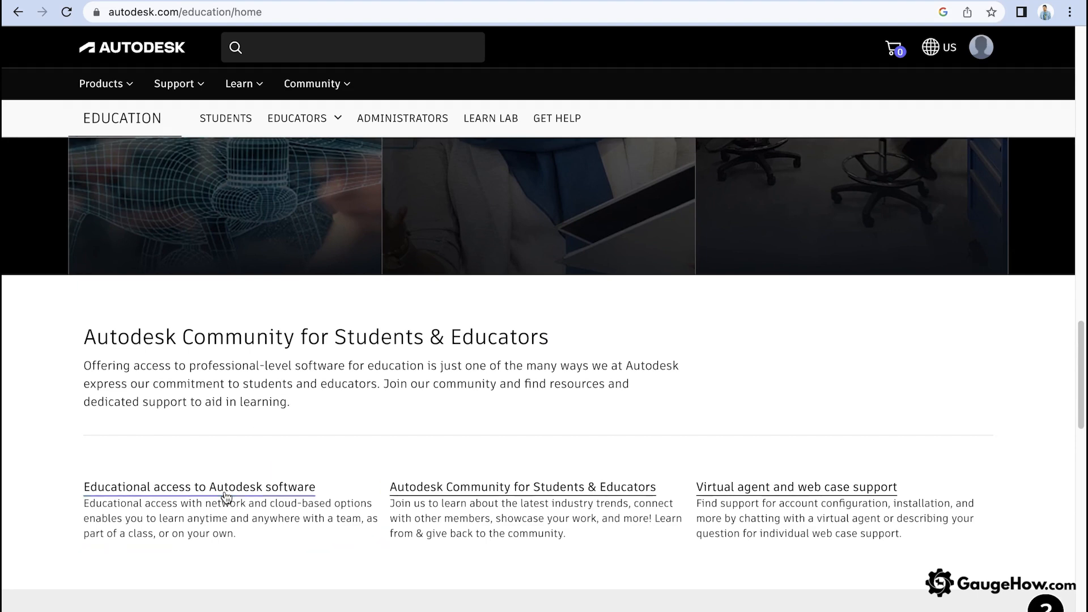
Step: Open 'Educational access to Autodesk software' and scroll to the AutoCAD card
click(226, 497)
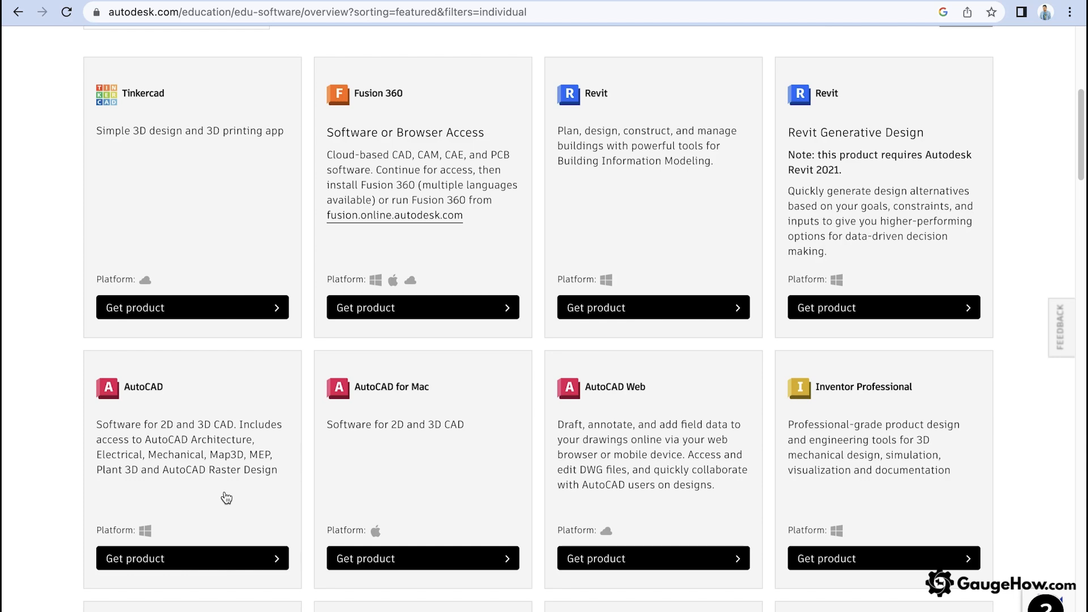
scroll(226, 497, down, 8)
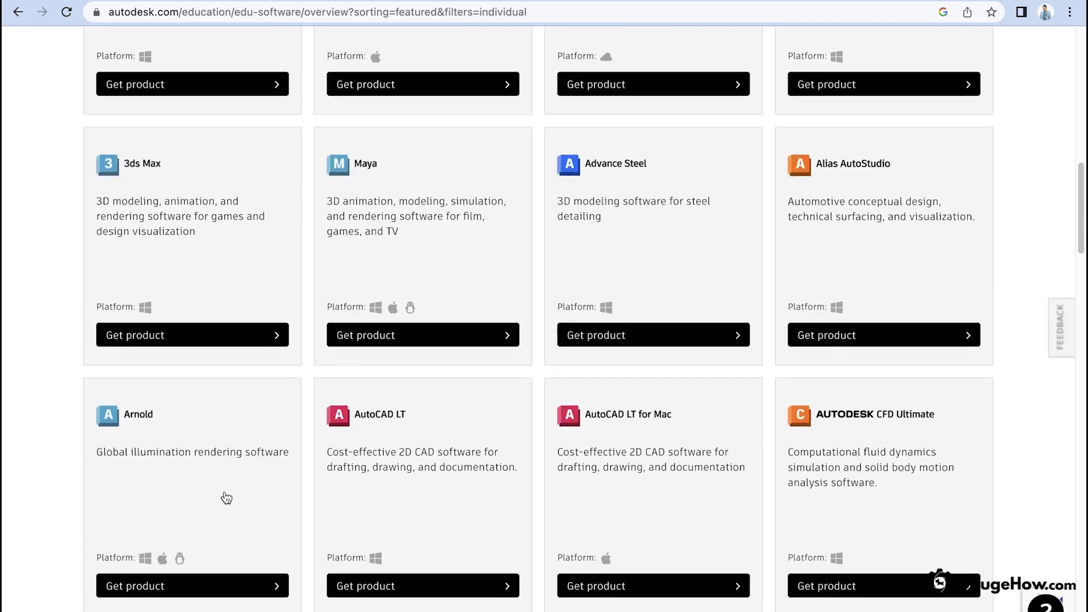
scroll(226, 498, down, 5)
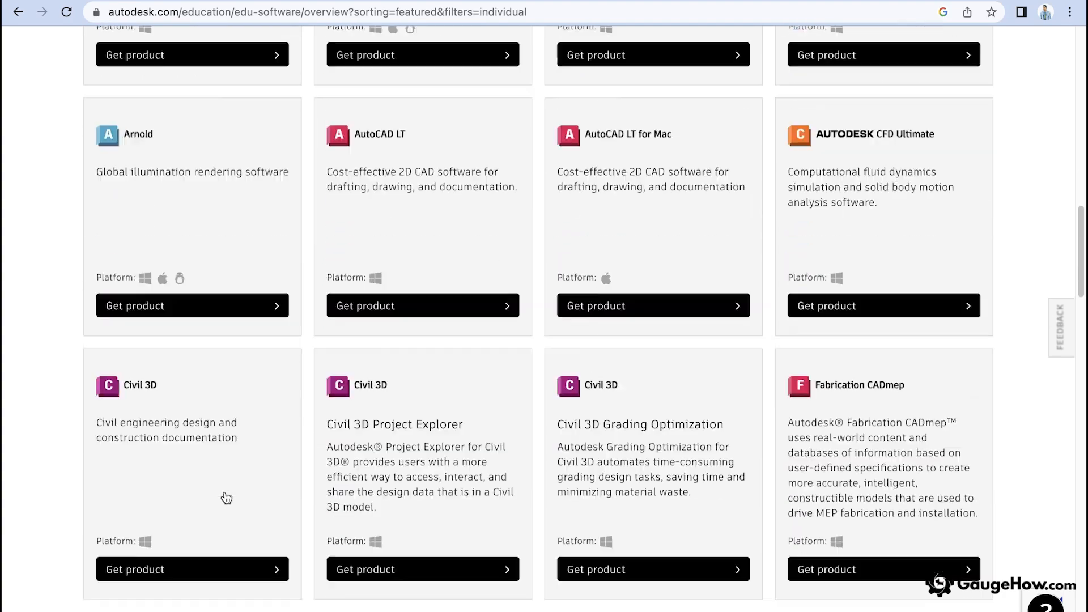
scroll(226, 497, down, 9)
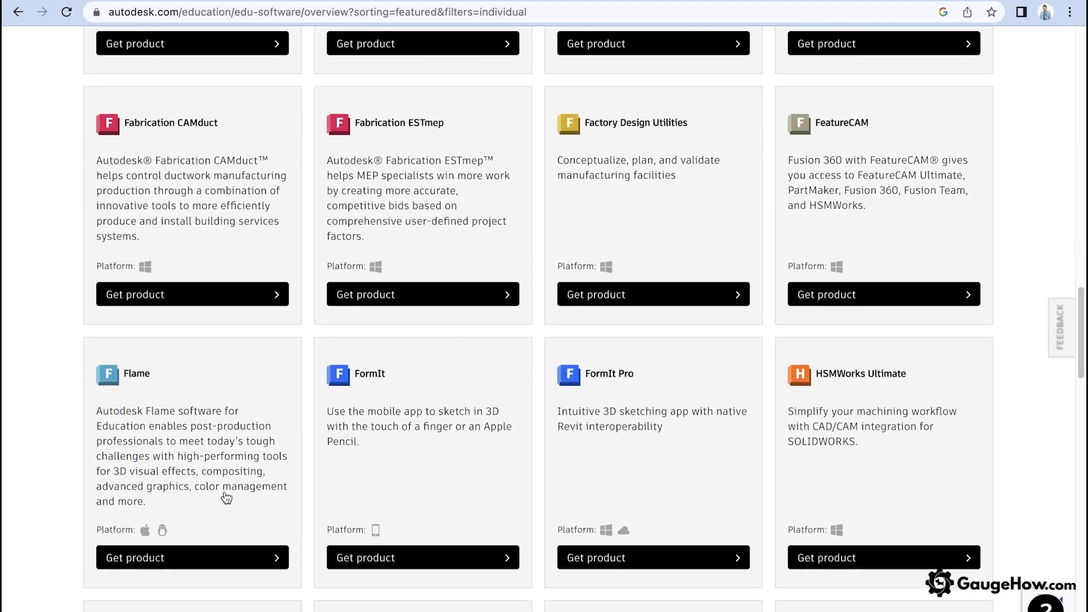
scroll(226, 497, up, 17)
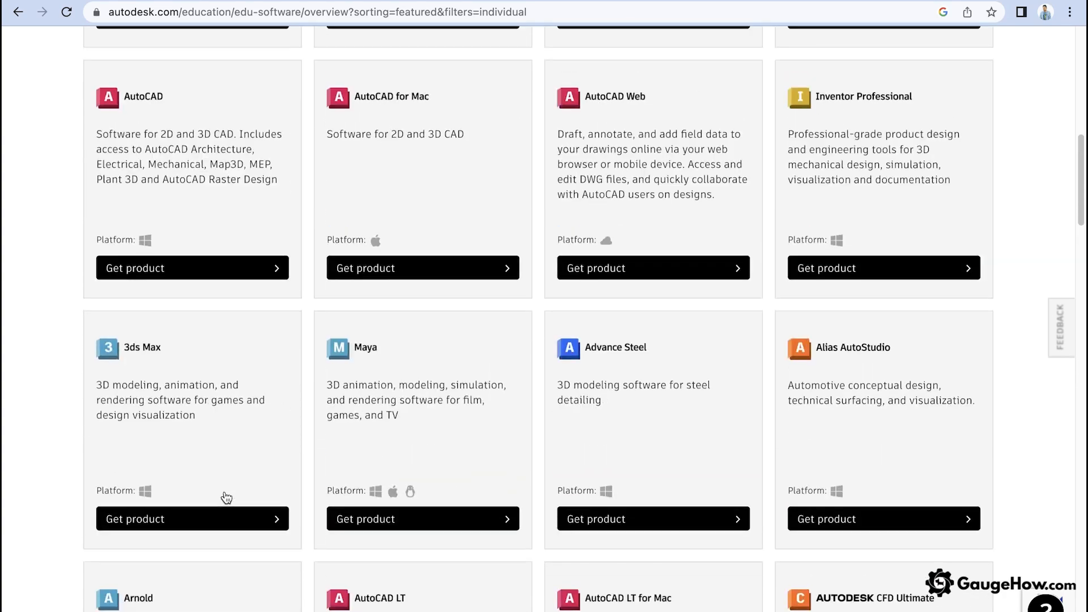
scroll(226, 497, up, 1)
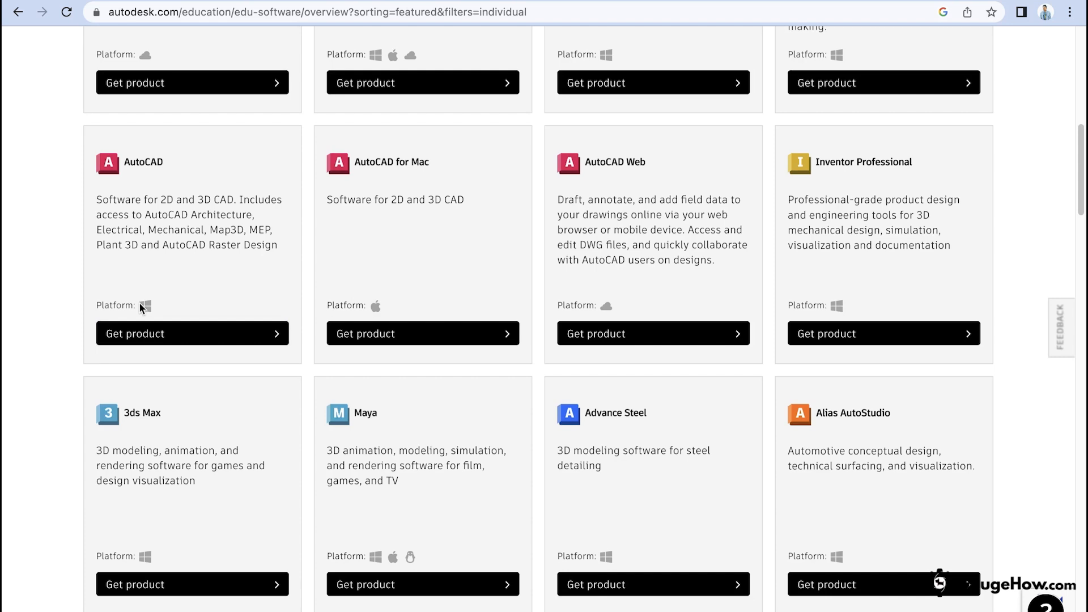
Step: Set the AutoCAD download to version 2023 in English and start it
click(190, 333)
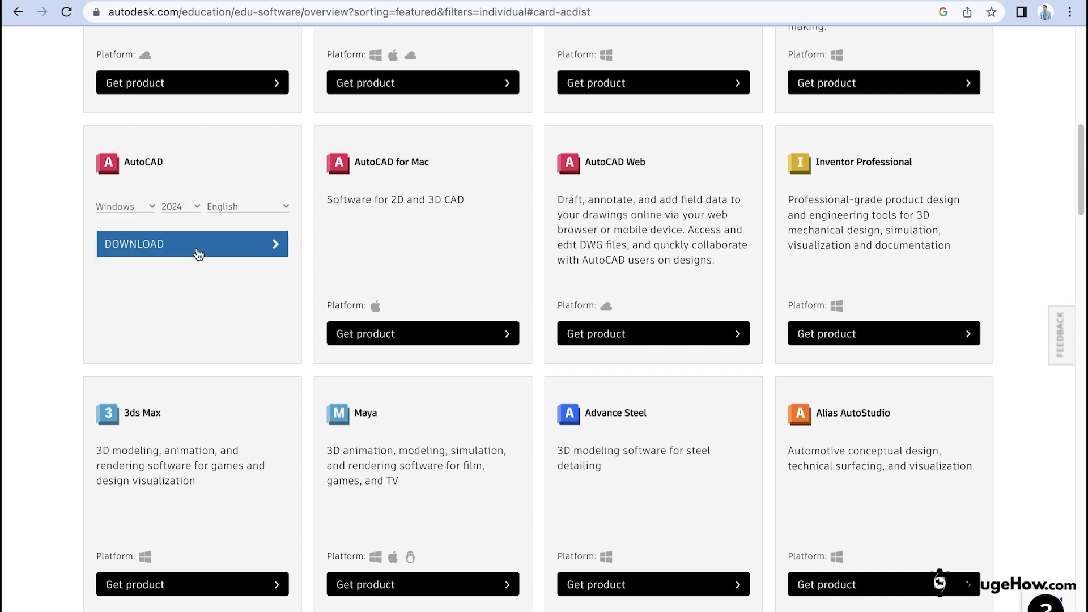
click(196, 208)
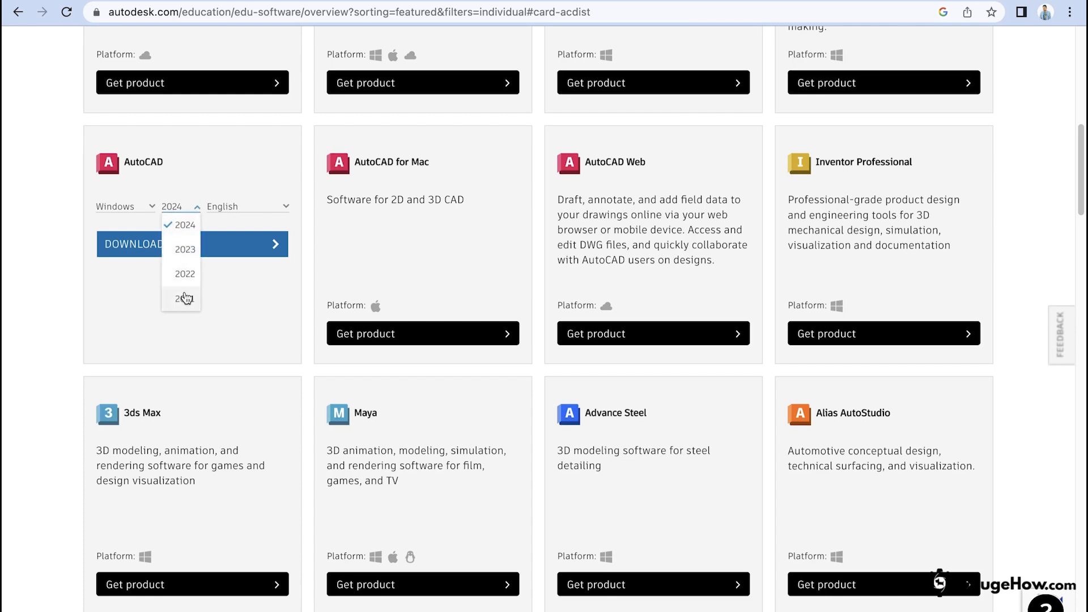
click(188, 258)
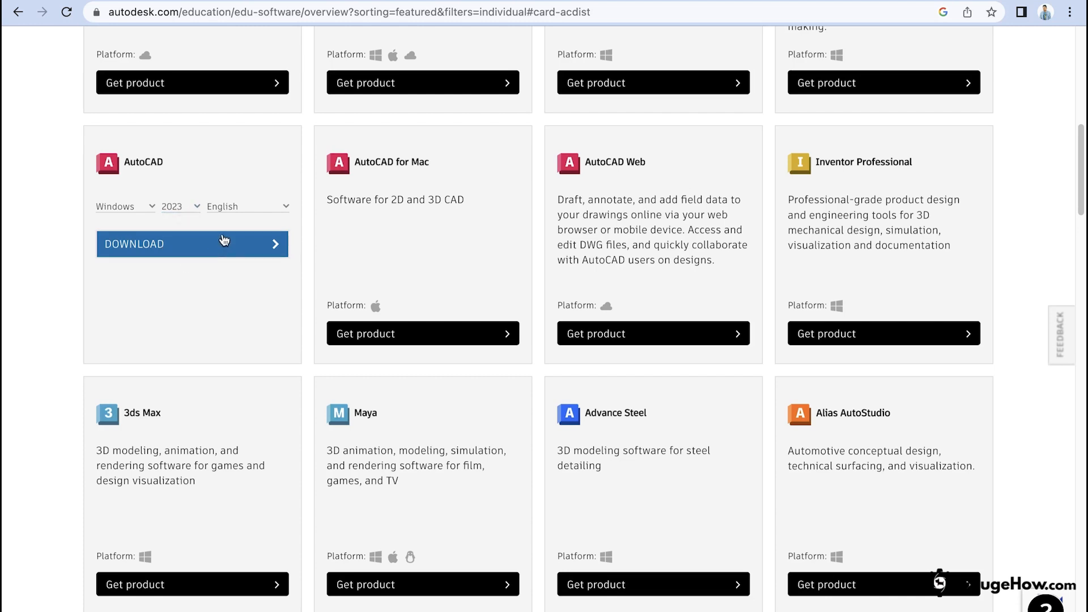
click(249, 215)
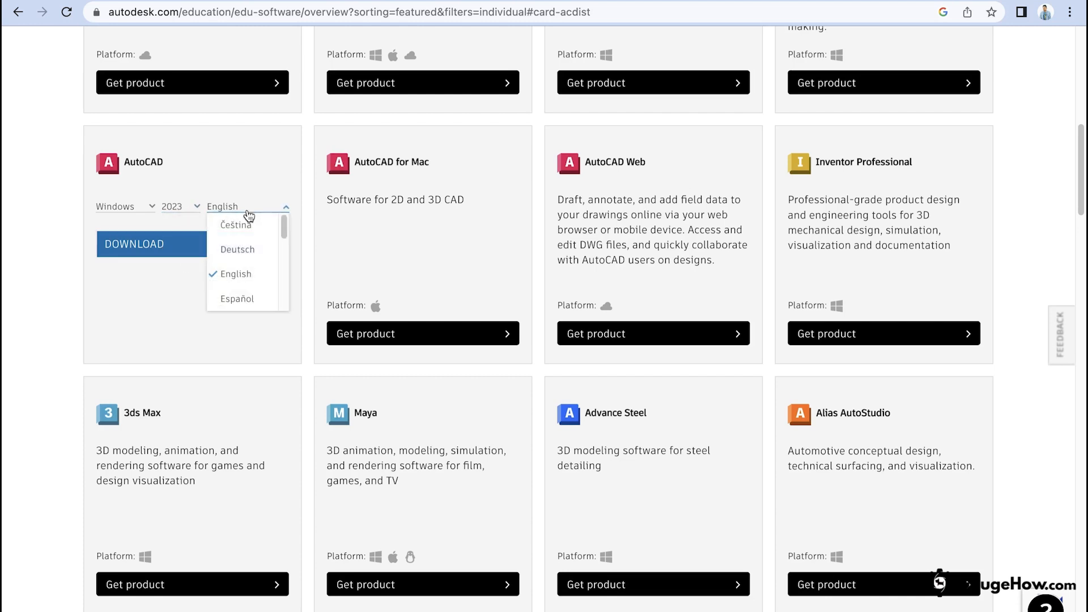
click(241, 275)
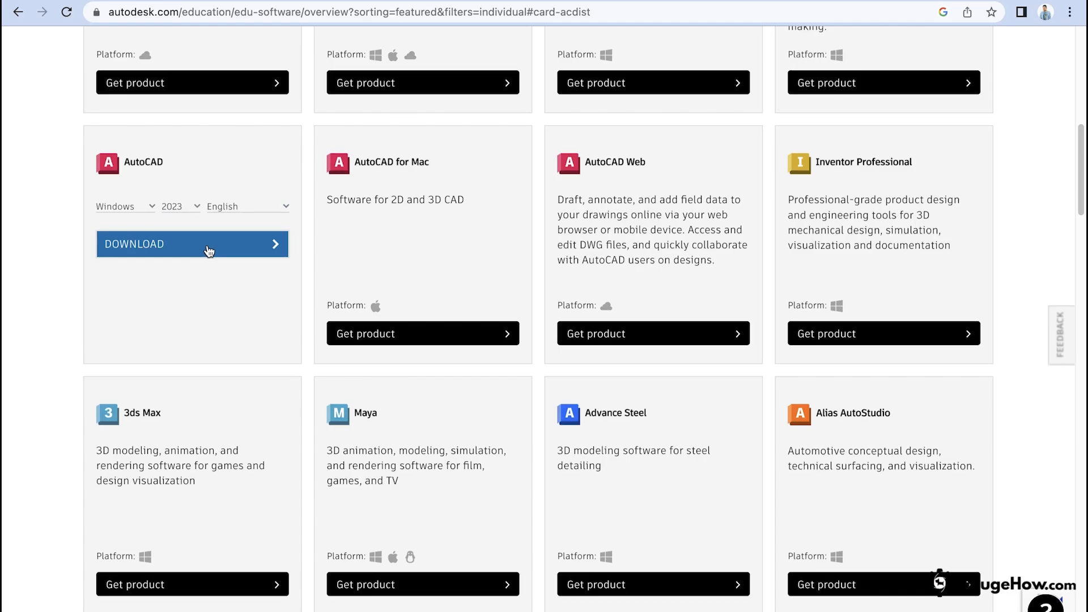
click(208, 246)
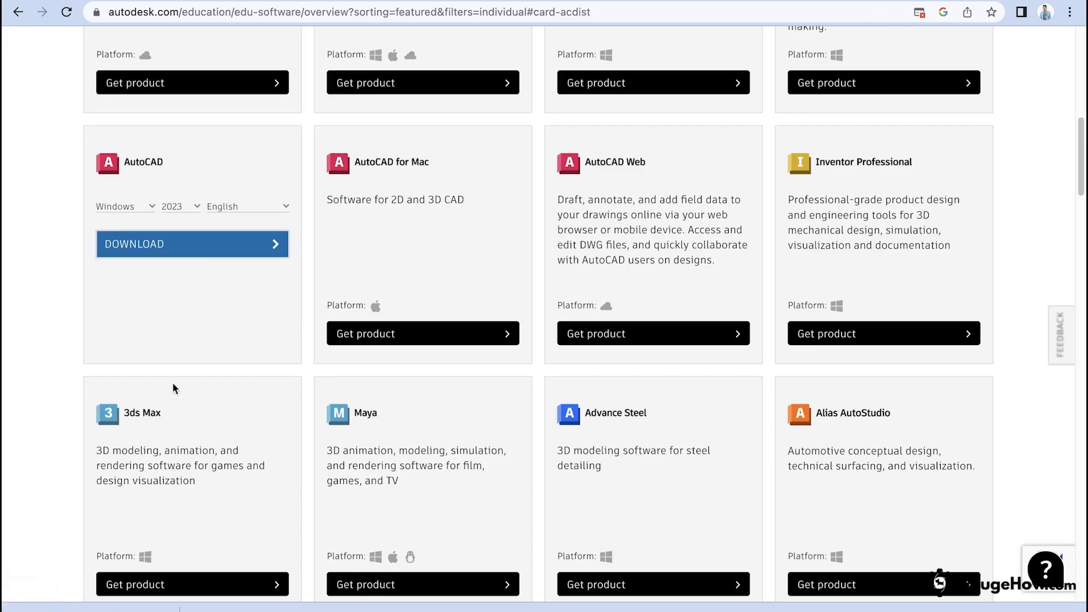
Step: Pause the running download and always allow pop-ups from autodesk.com
click(162, 610)
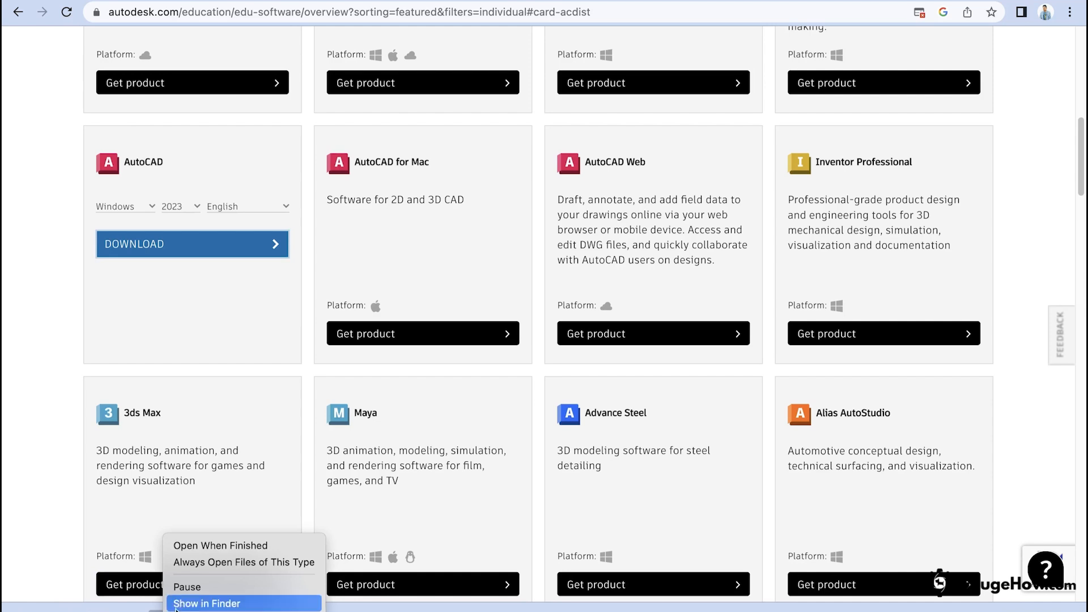
click(184, 590)
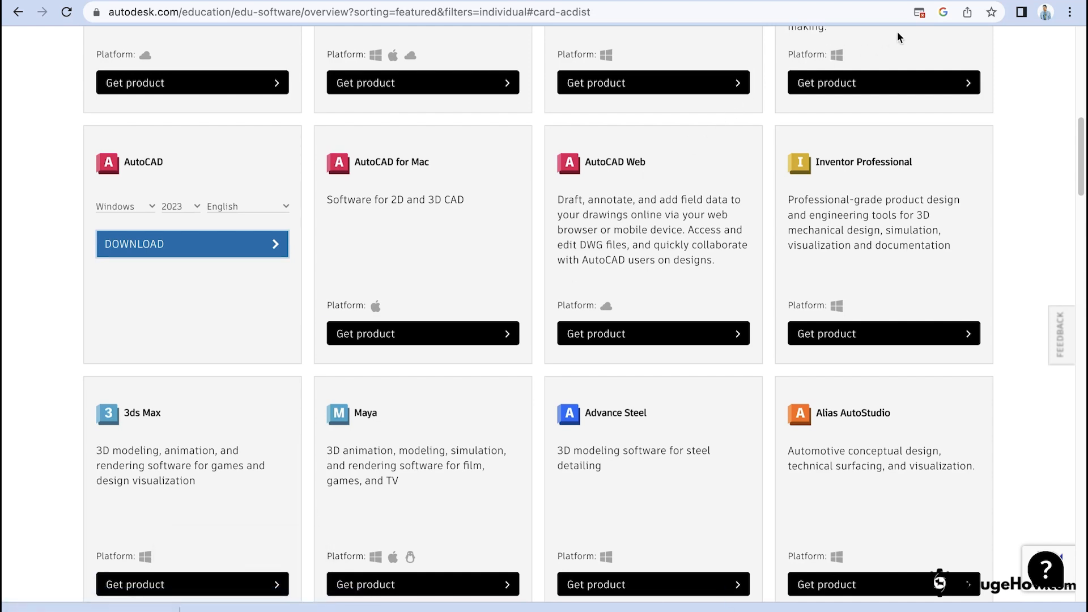
click(919, 13)
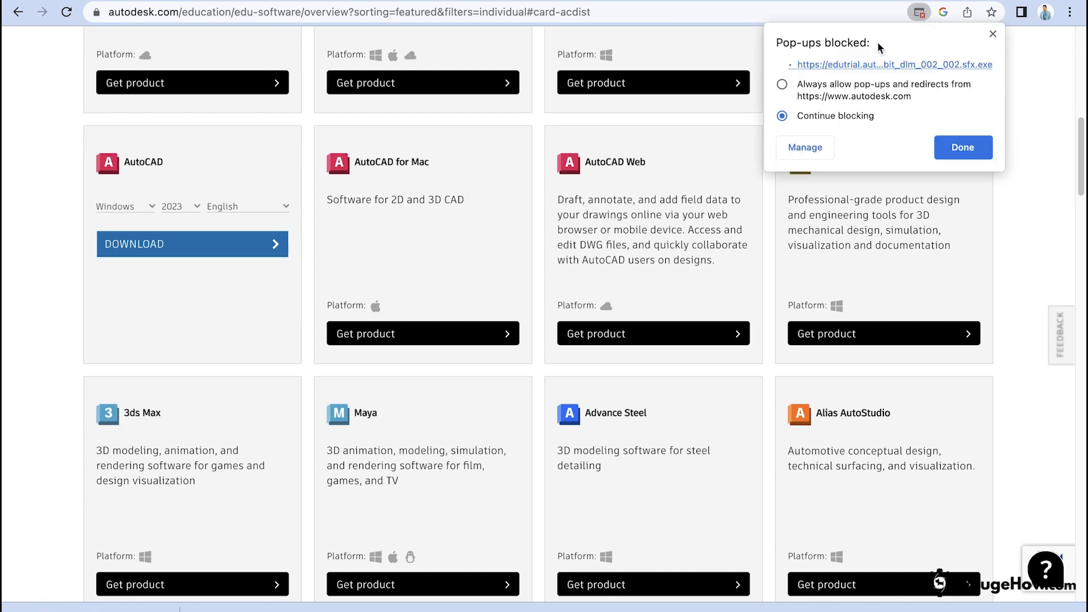
click(781, 85)
click(958, 147)
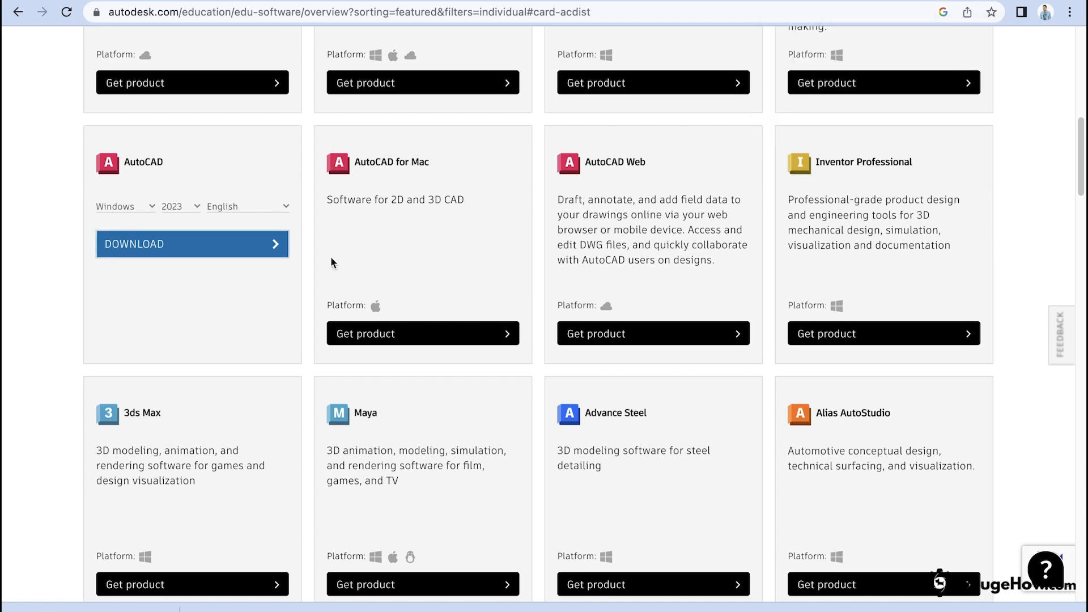
Step: Cancel both partial AutoCAD 2023 installer downloads and switch to the downloaded installers folder
click(208, 253)
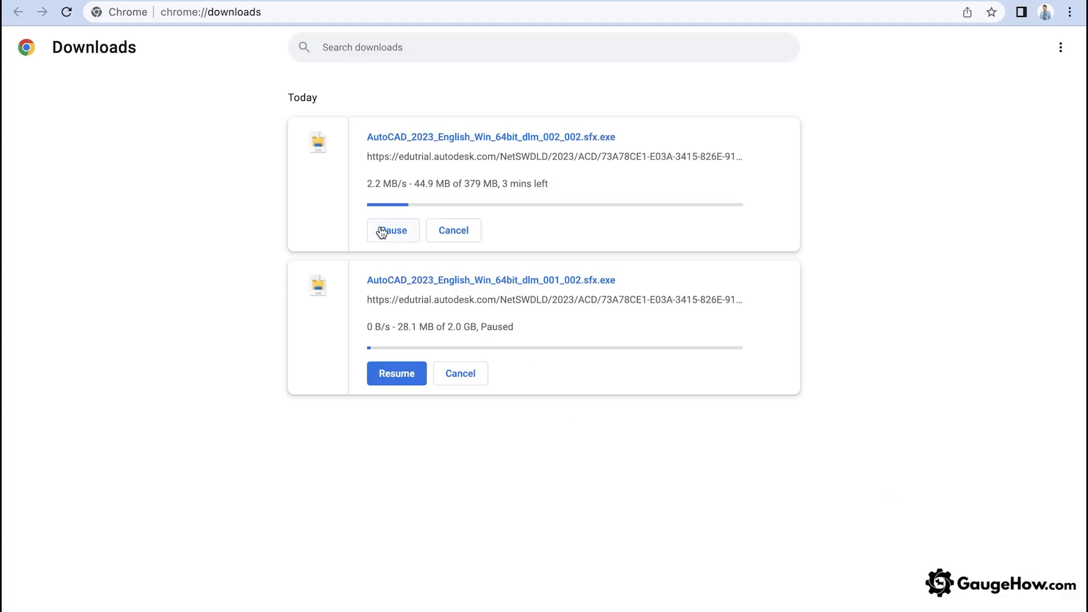
click(383, 231)
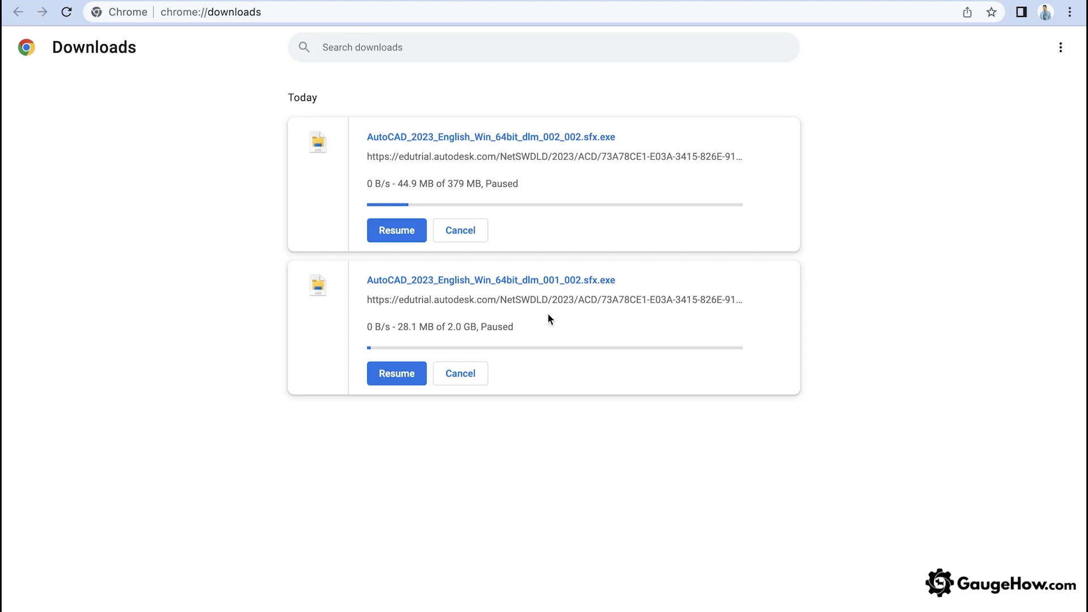
click(461, 375)
click(460, 230)
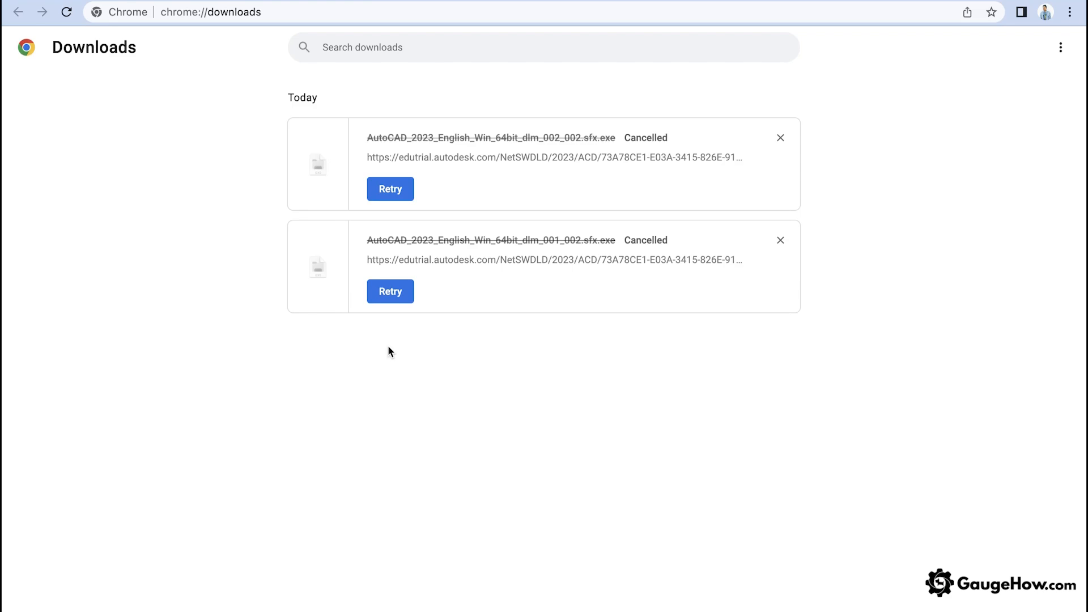
key(ctrl+Right)
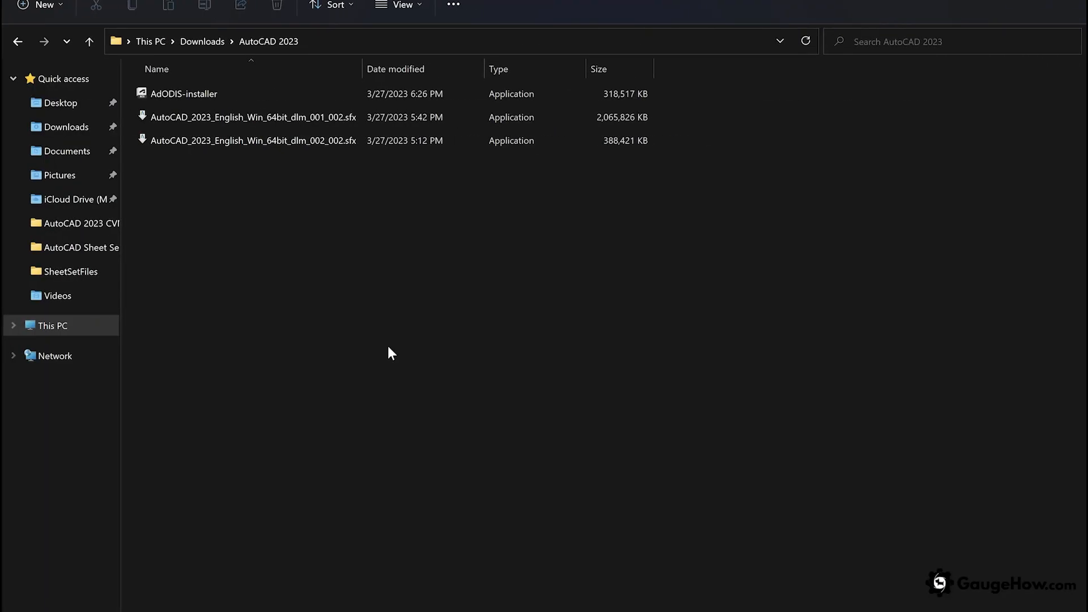
Step: Run AutoCAD_2023_English_Win_64bit_dlm_001_002.sfx and extract it to C:\Autodesk\
click(358, 120)
click(355, 137)
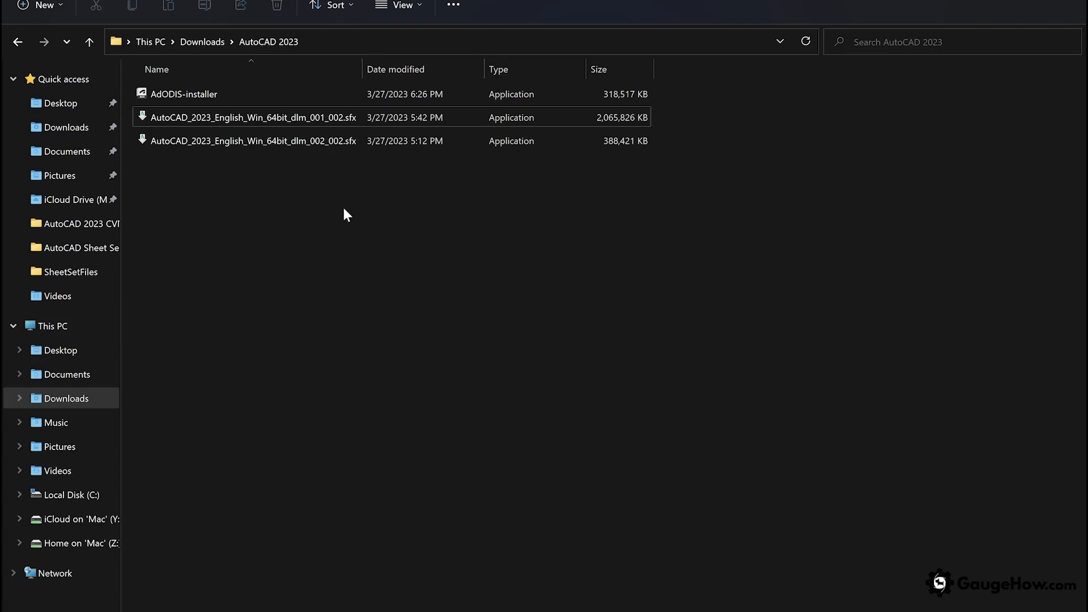
double_click(314, 119)
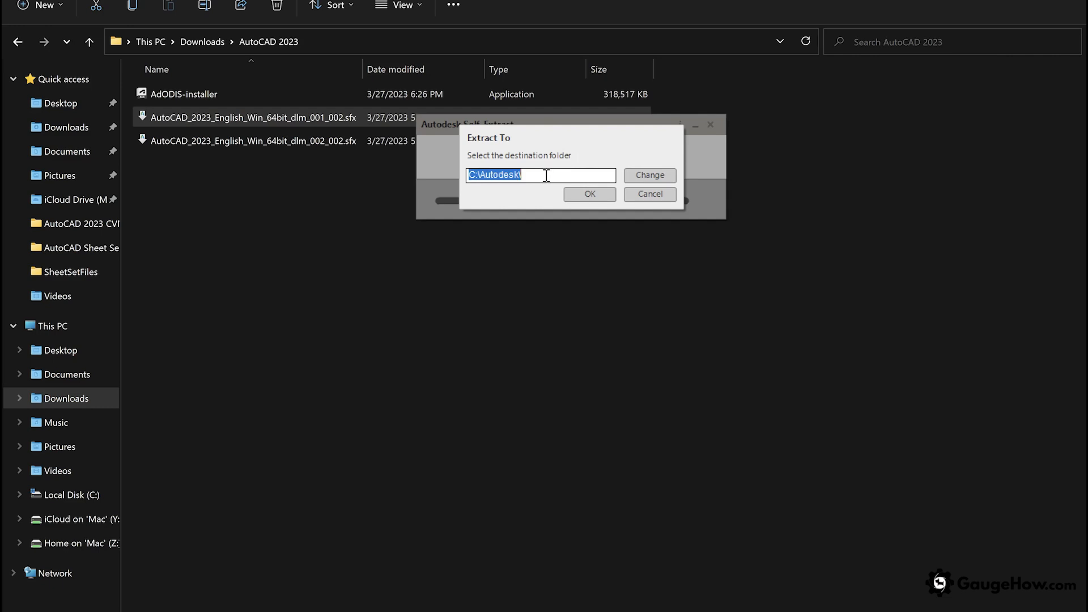
click(595, 191)
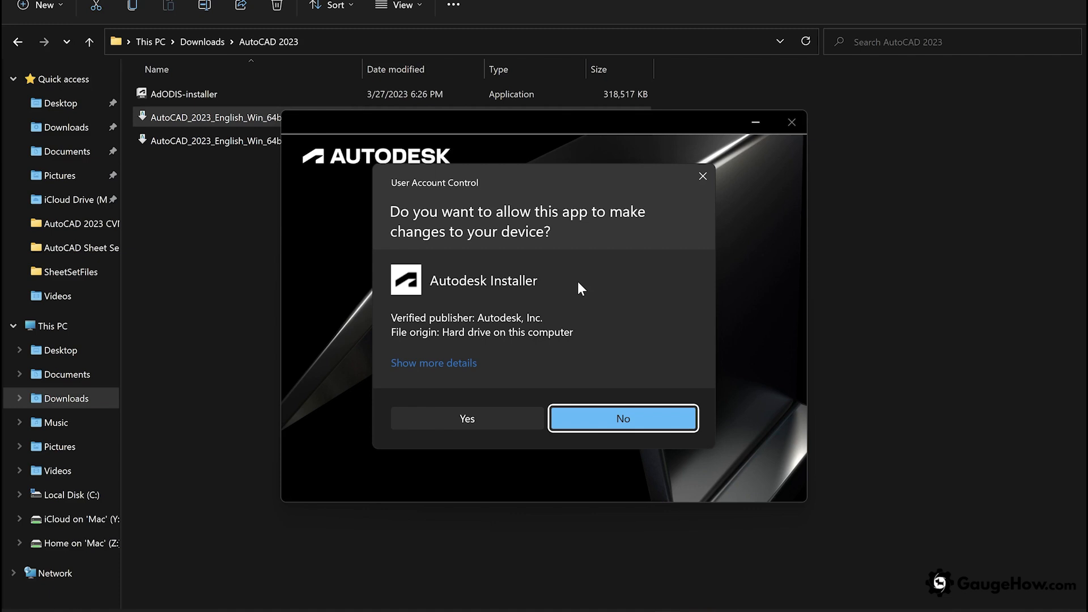
Step: Allow the installer, agree to the Terms of Use, and install AutoCAD 2023 to the default path
click(494, 413)
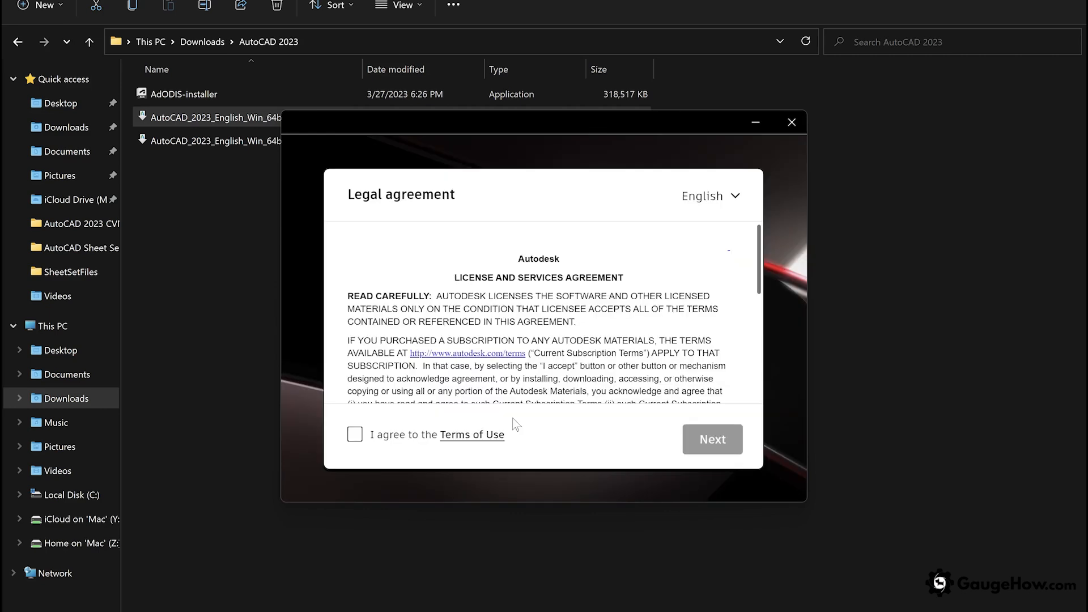
click(355, 434)
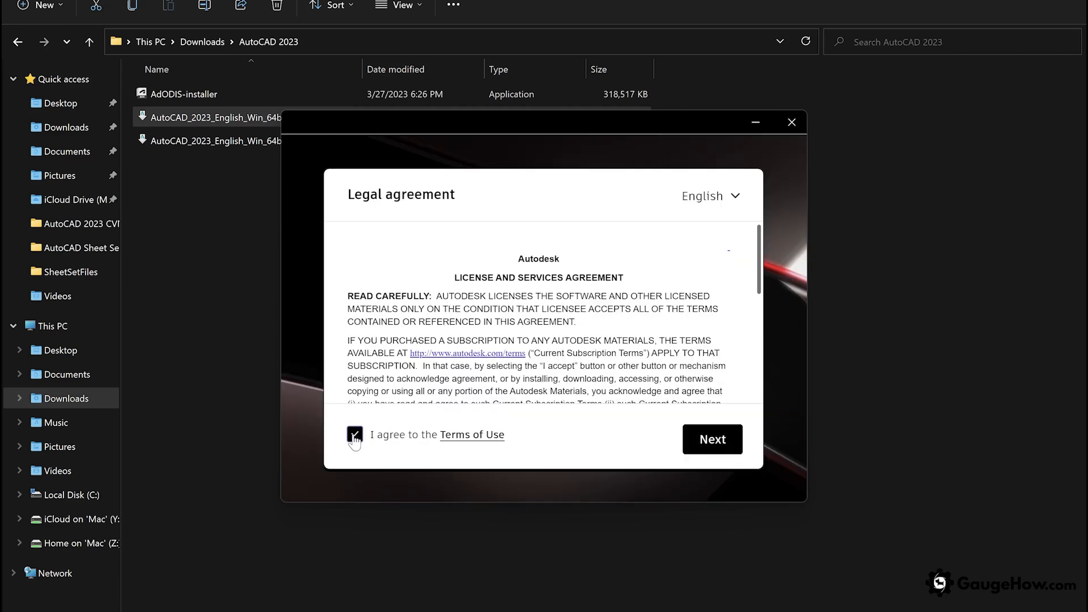
click(700, 439)
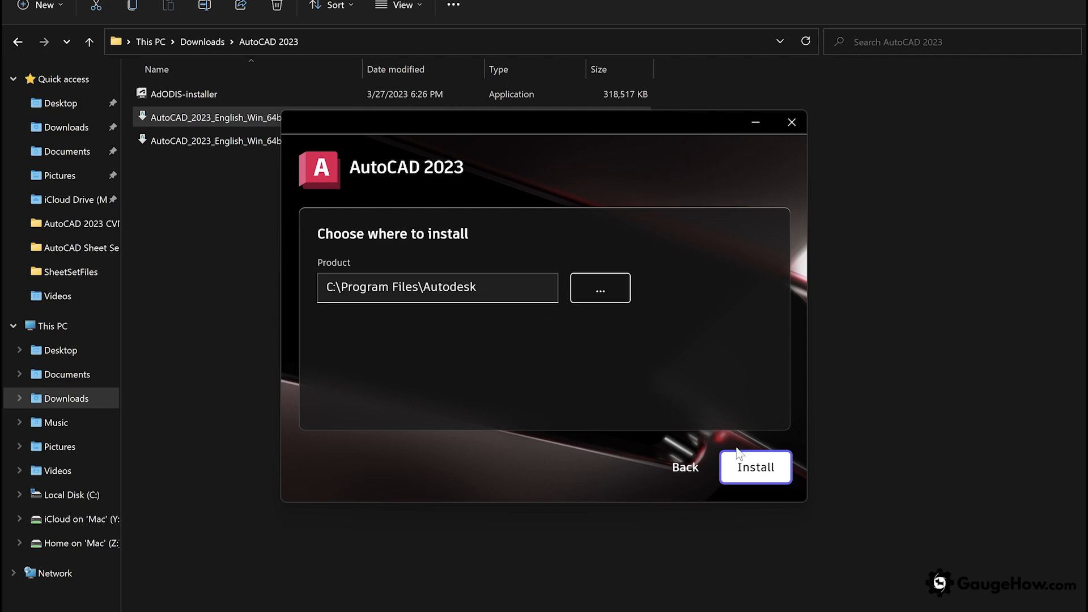
click(773, 467)
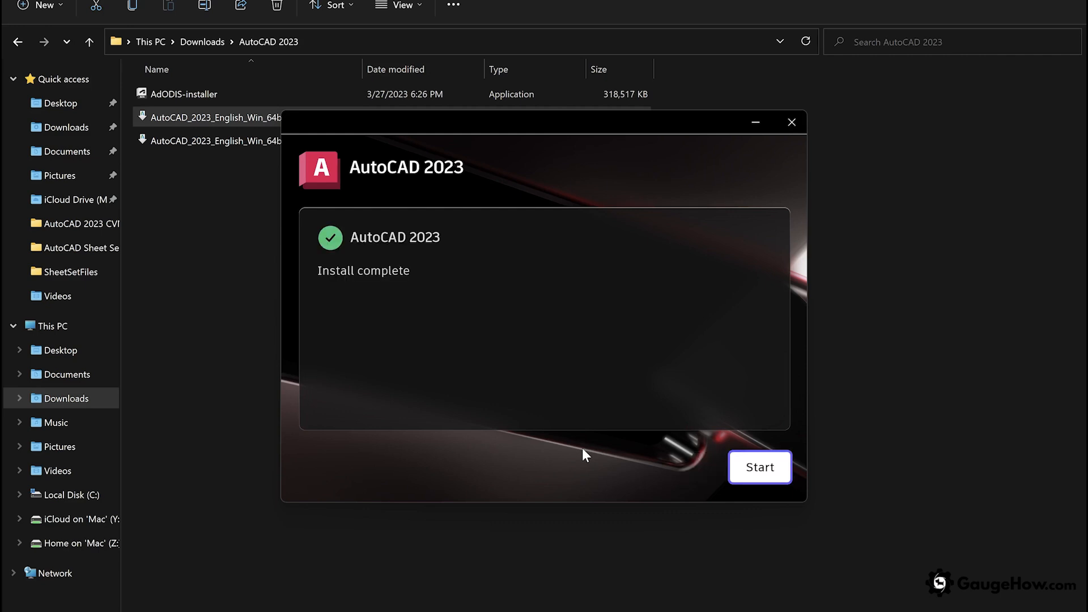
Step: Launch AutoCAD 2023 and submit the account e-mail in the Sign In prompt
click(770, 466)
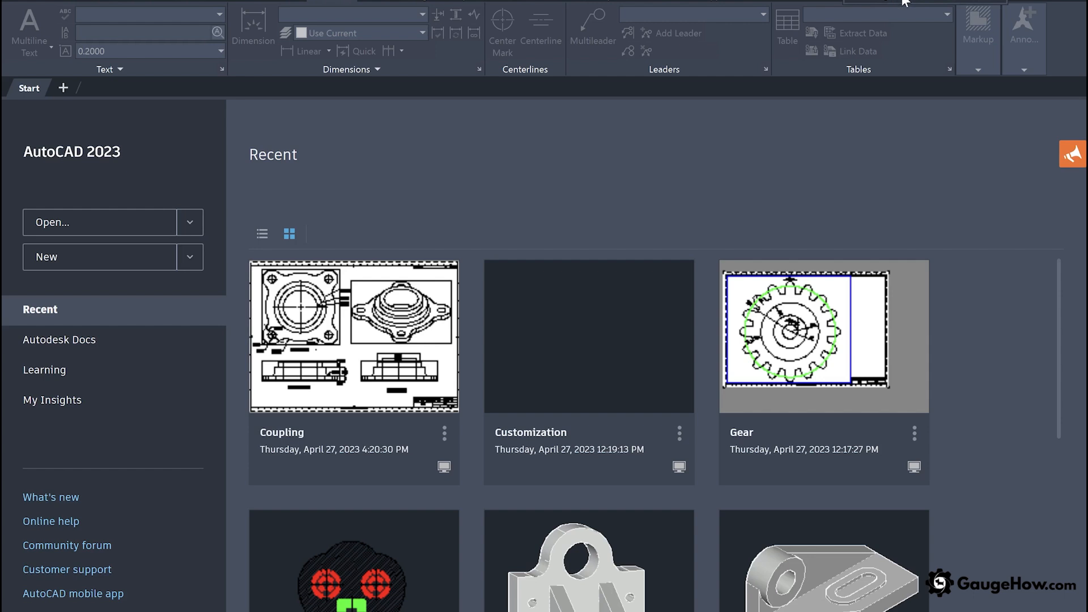
click(905, 2)
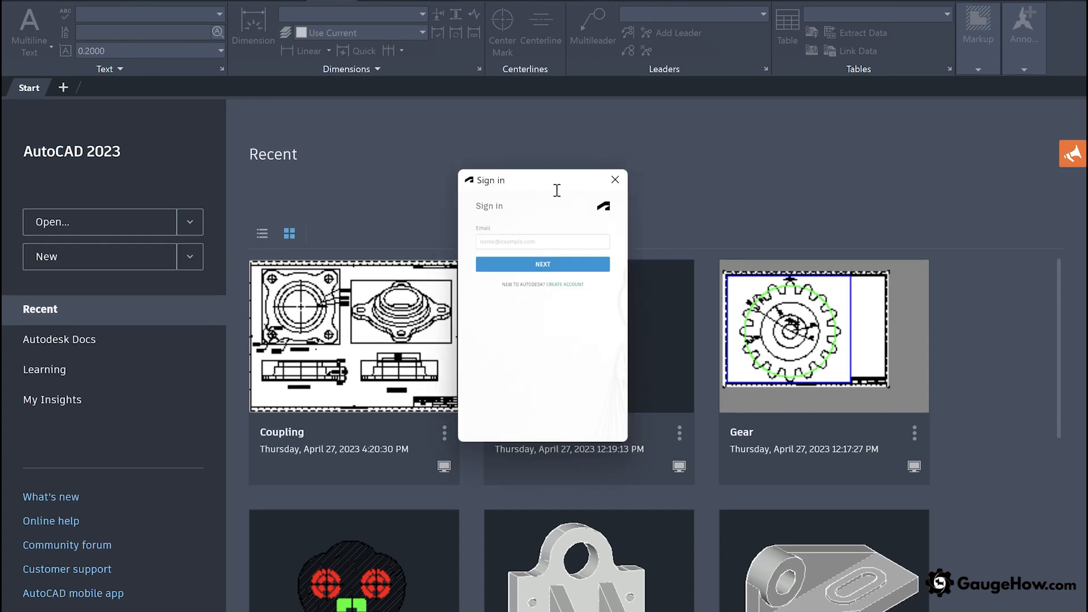
click(539, 246)
text(abc@gmail.com)
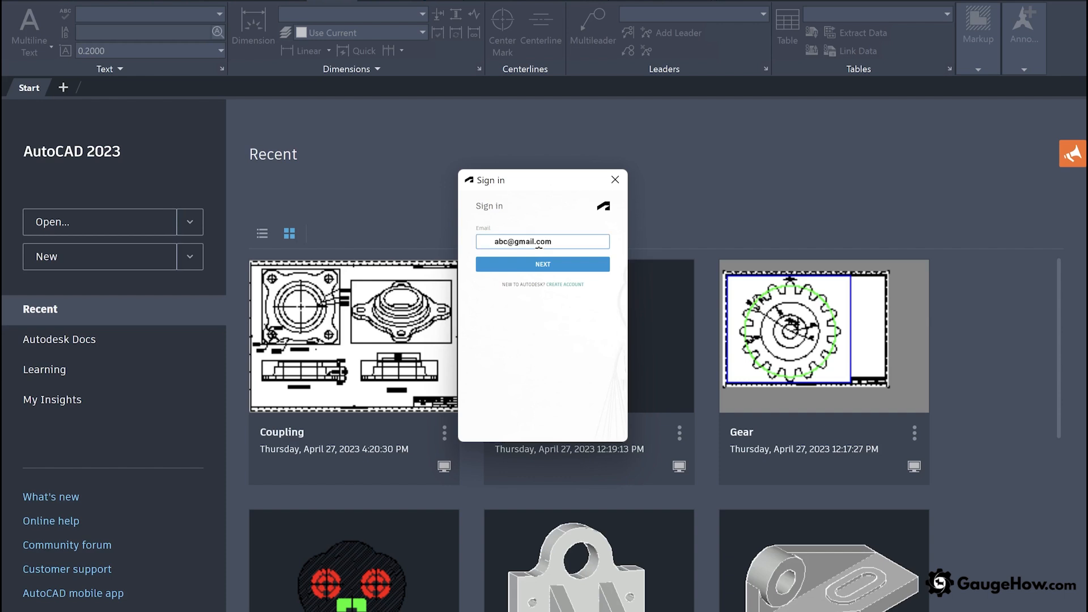
click(541, 263)
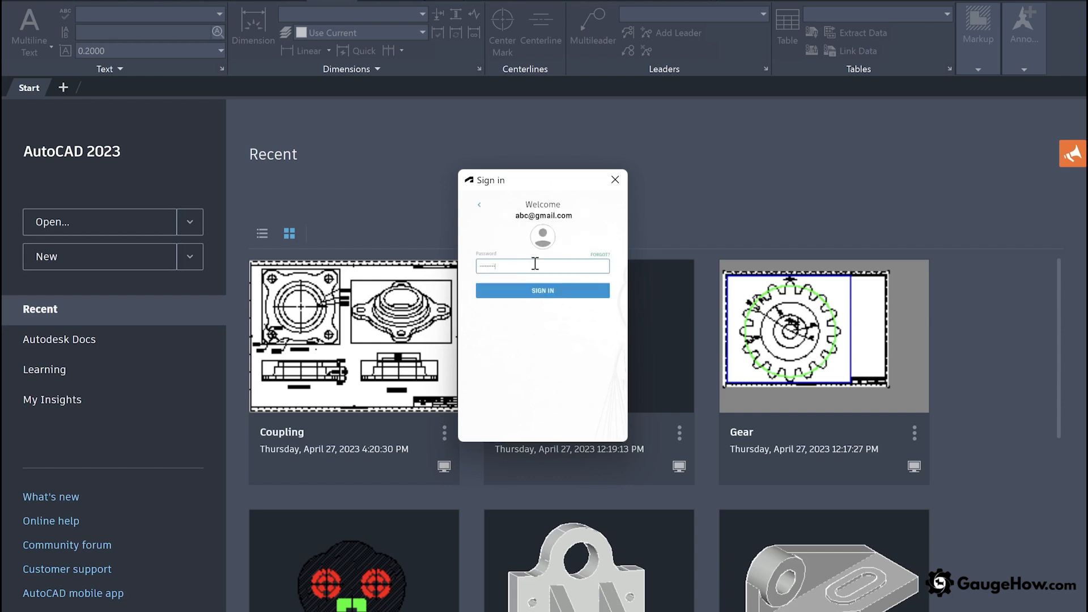
Step: Finish signing in with the password, then cancel the Select File dialog
key(Return)
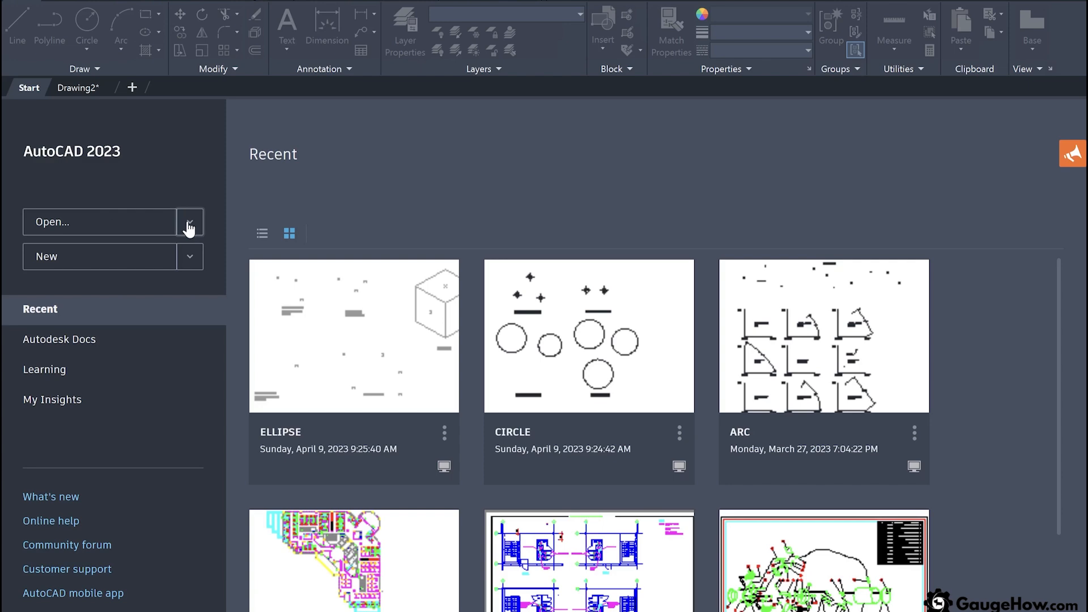
click(135, 223)
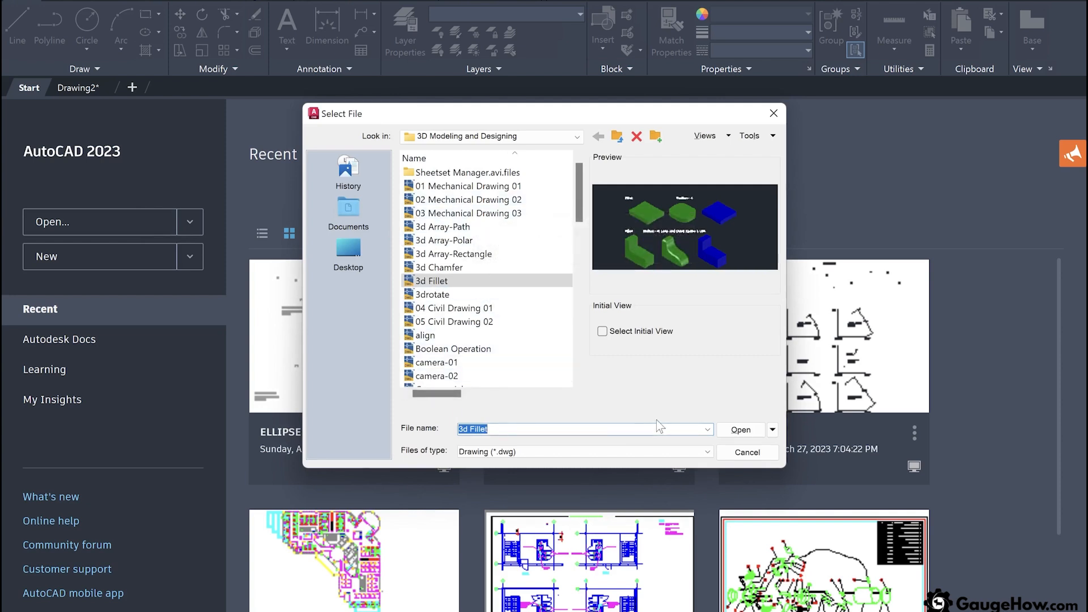
click(748, 453)
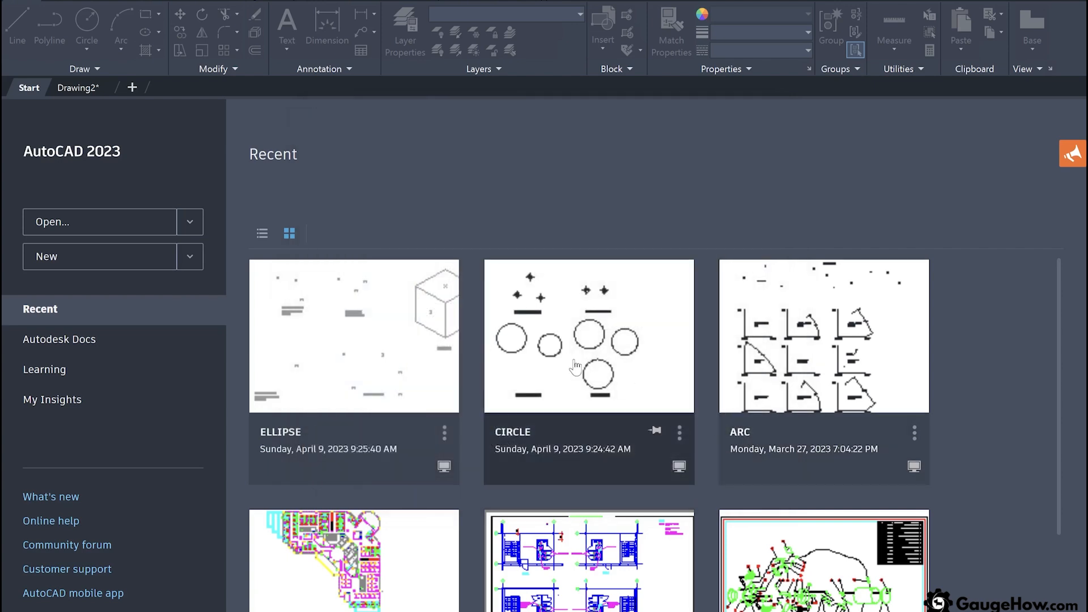
Step: Create a new drawing from the acadiso template via Browse templates
click(195, 263)
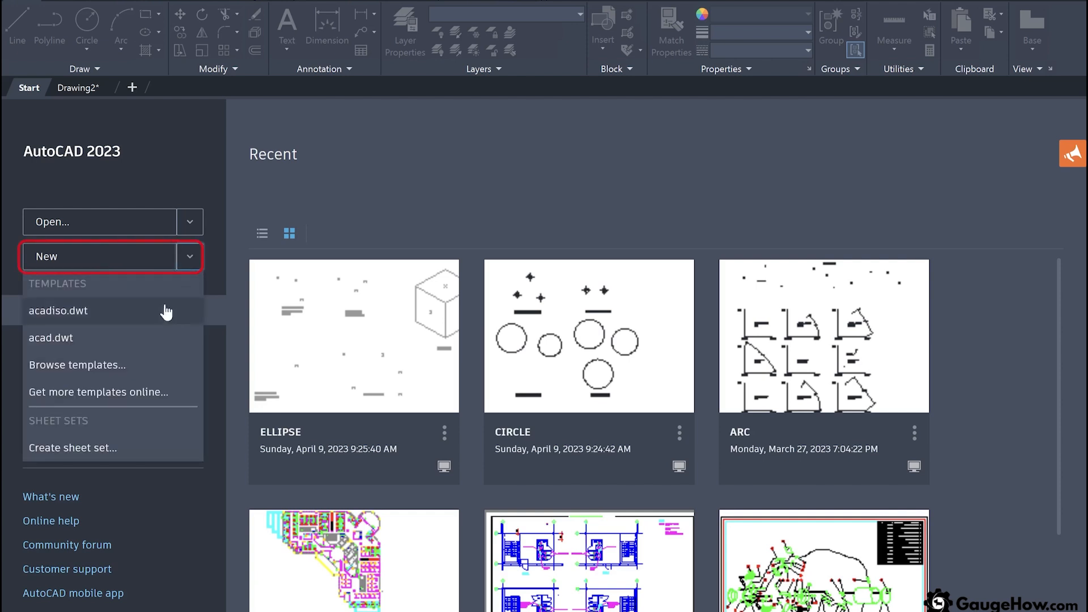
click(85, 363)
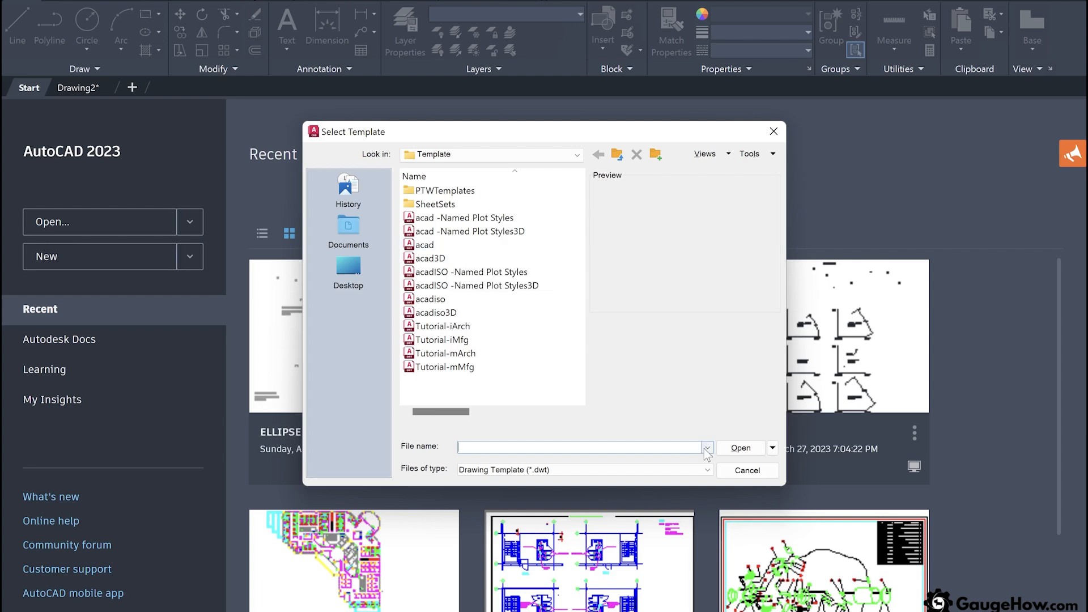
double_click(460, 298)
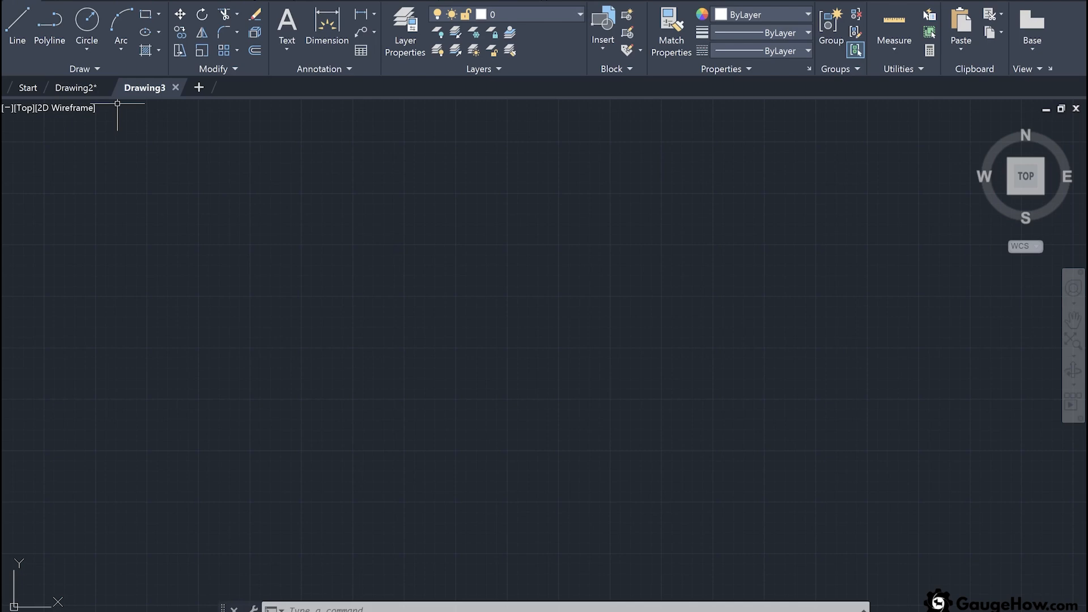
click(14, 1)
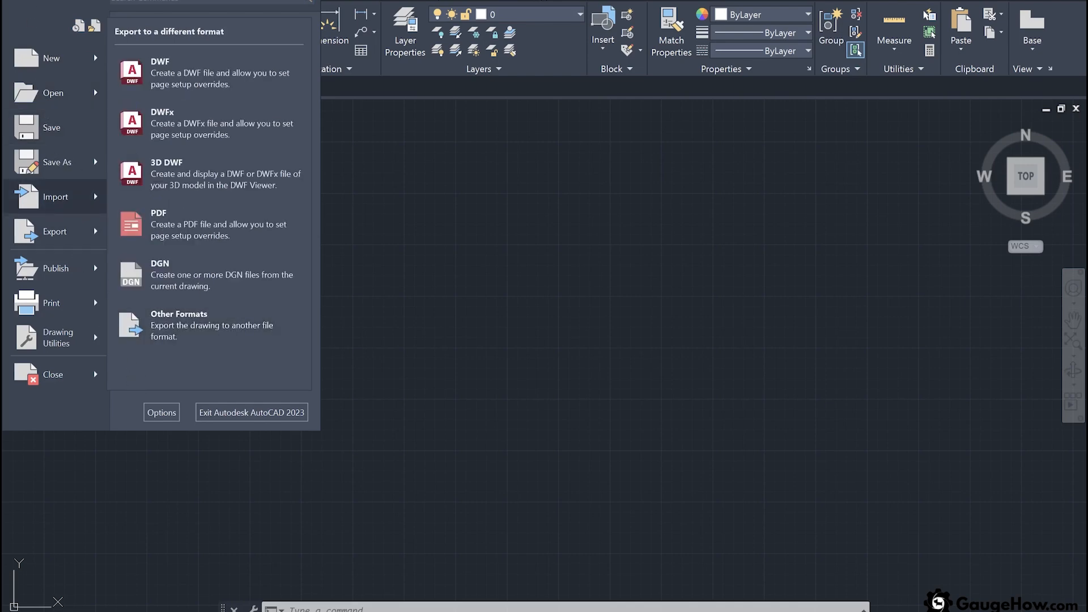
click(292, 1)
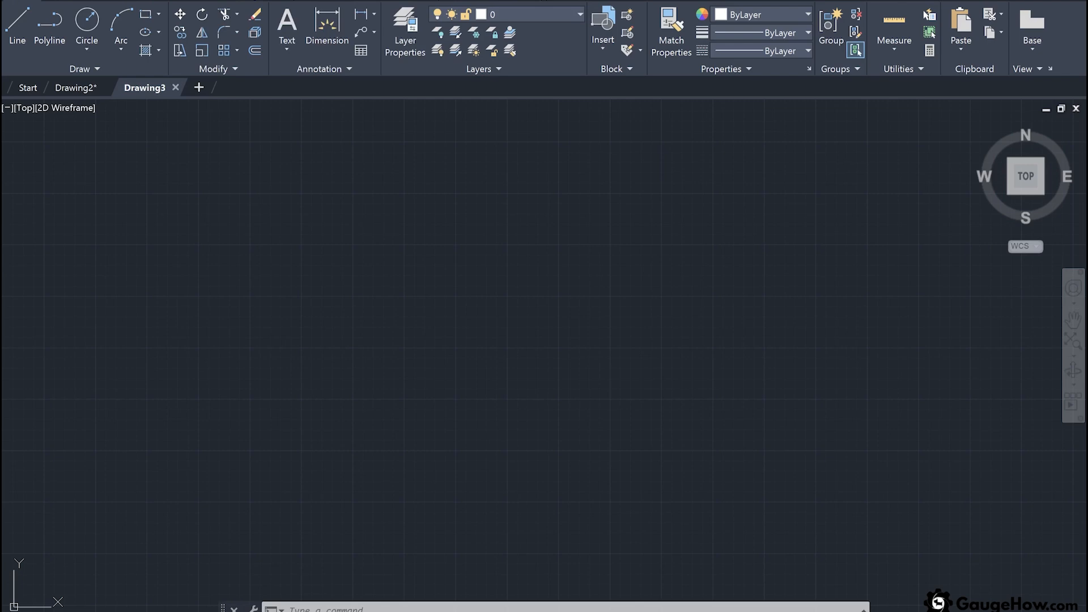
Step: Add then remove the Workspace switcher on the Quick Access Toolbar, and show the menu bar
click(222, 1)
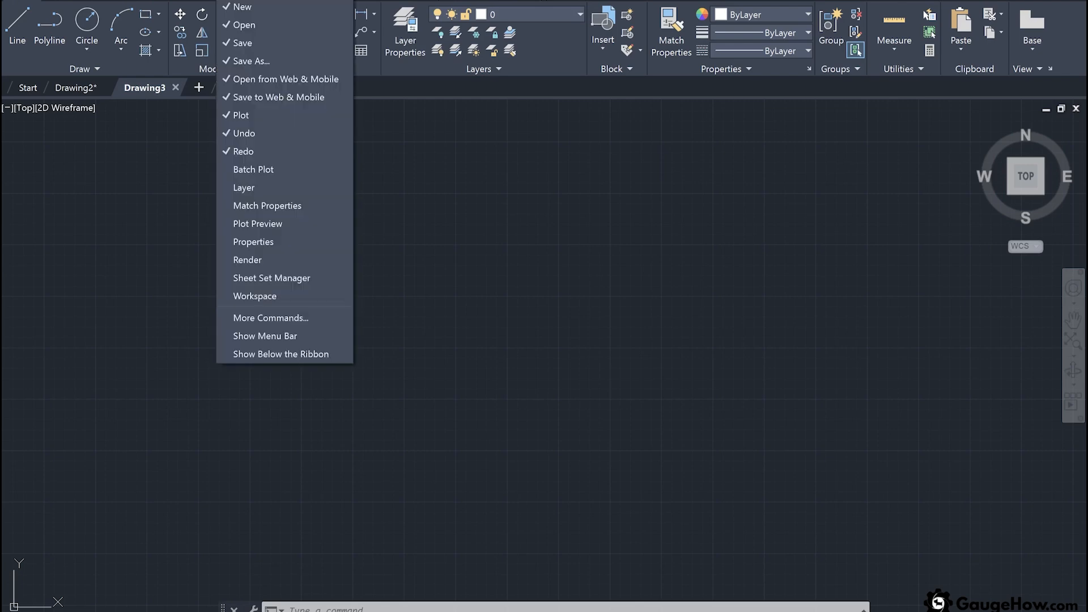
click(256, 295)
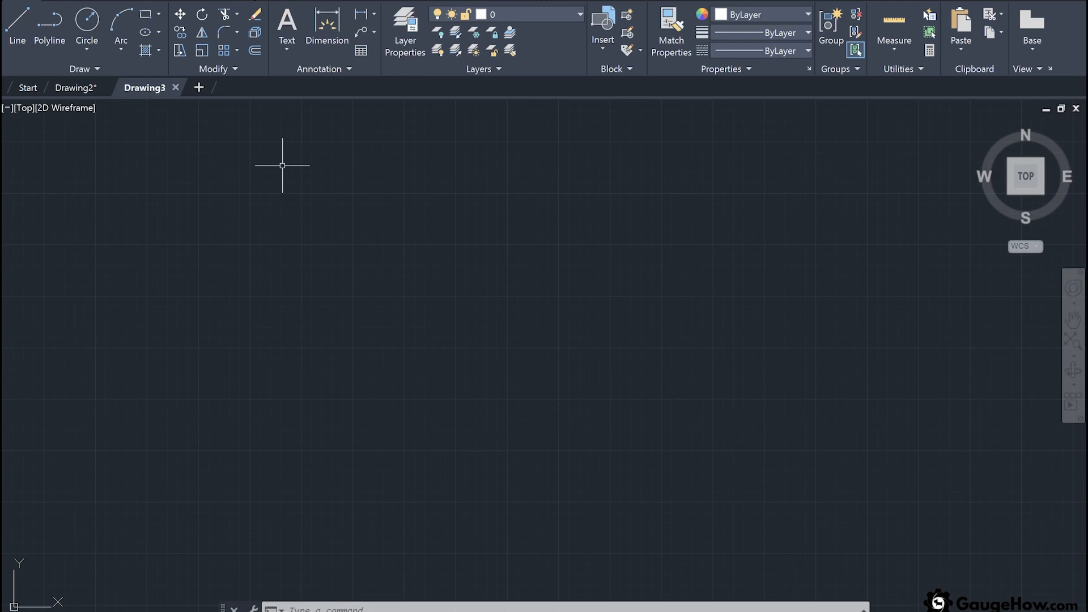
click(357, 0)
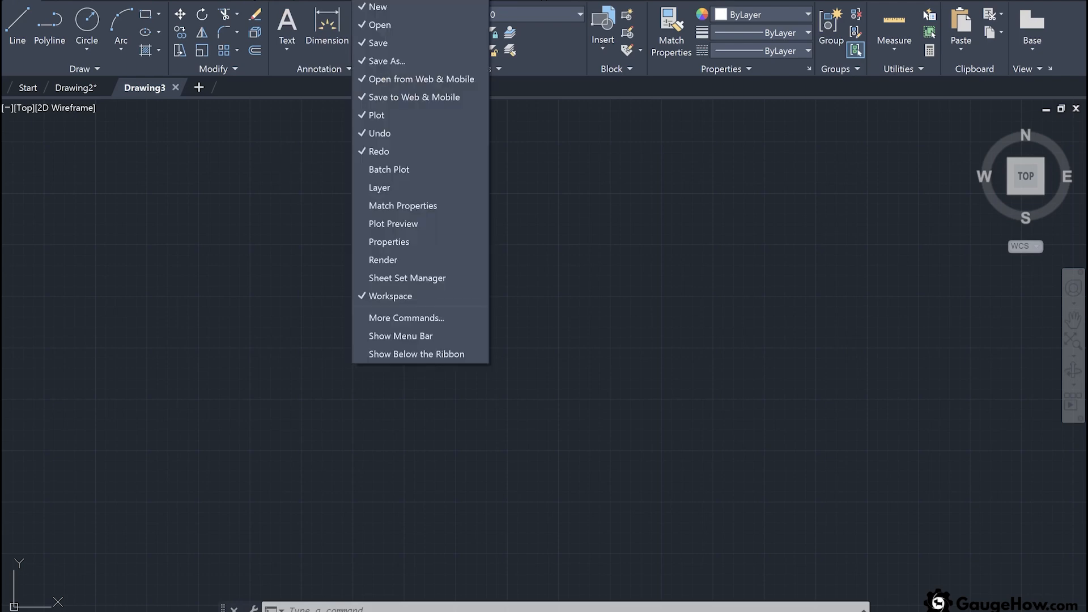
click(387, 295)
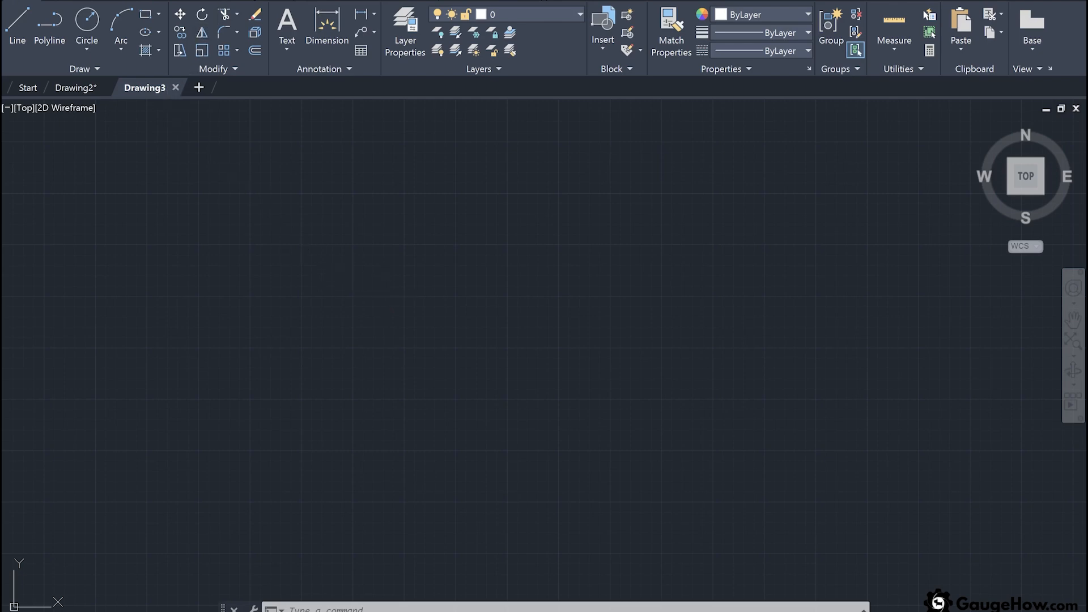
click(221, 0)
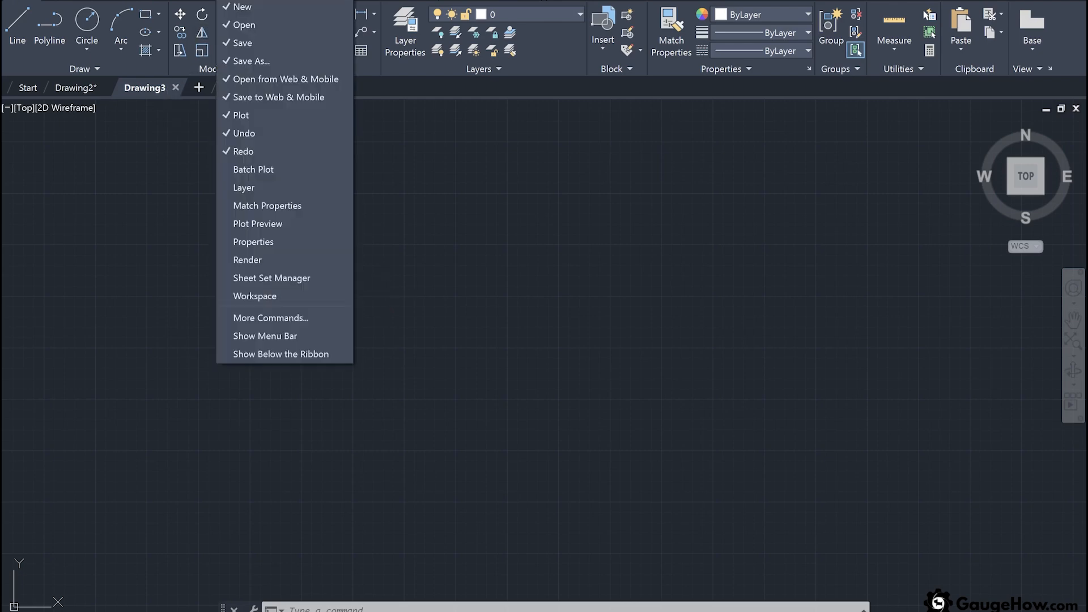
click(259, 333)
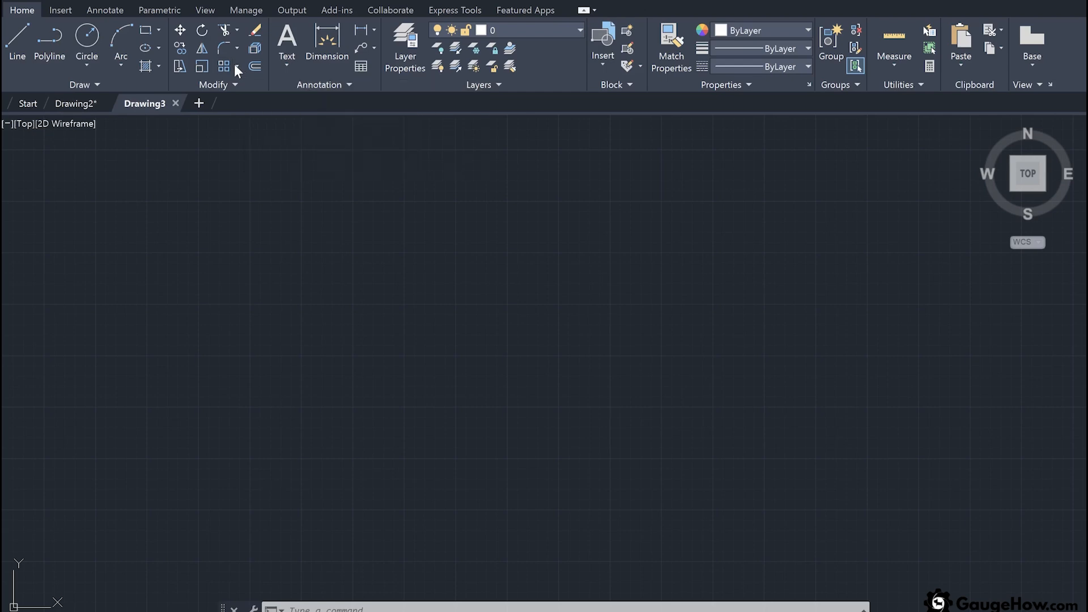
click(118, 11)
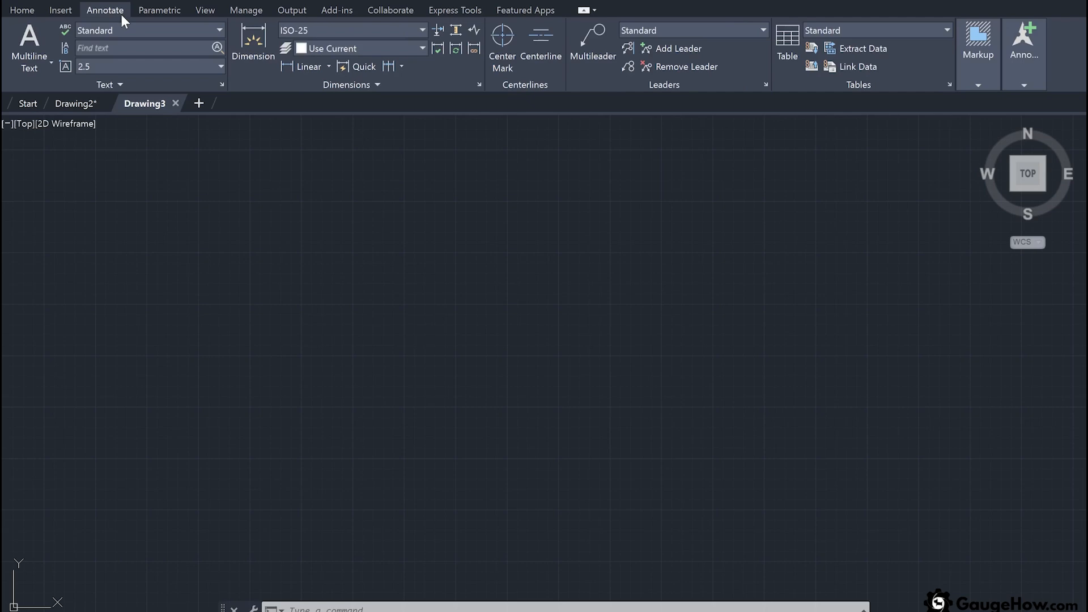
click(30, 10)
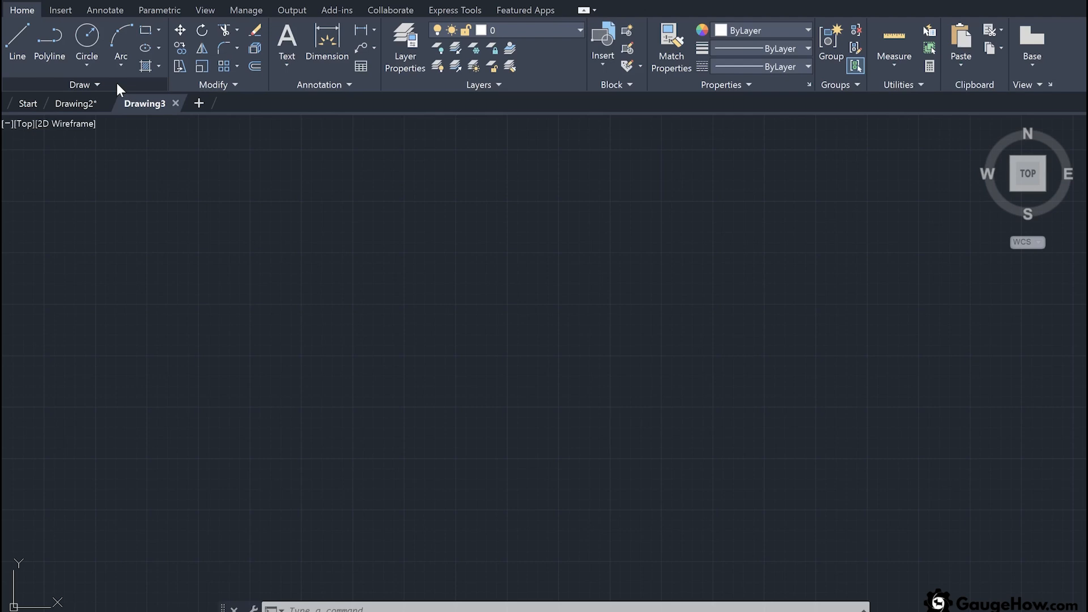
click(237, 85)
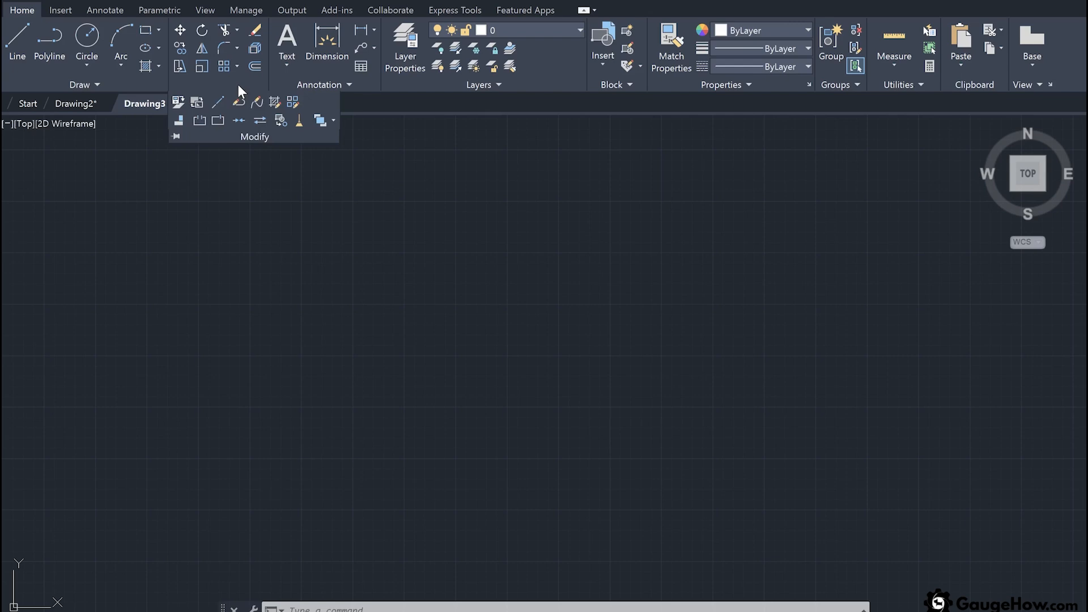
click(251, 210)
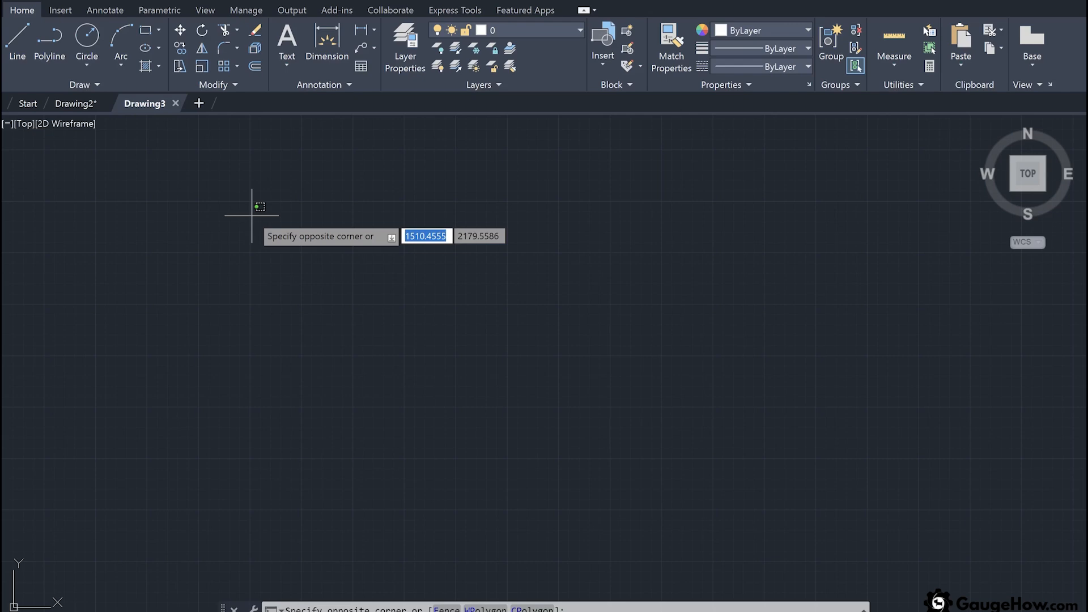
click(418, 351)
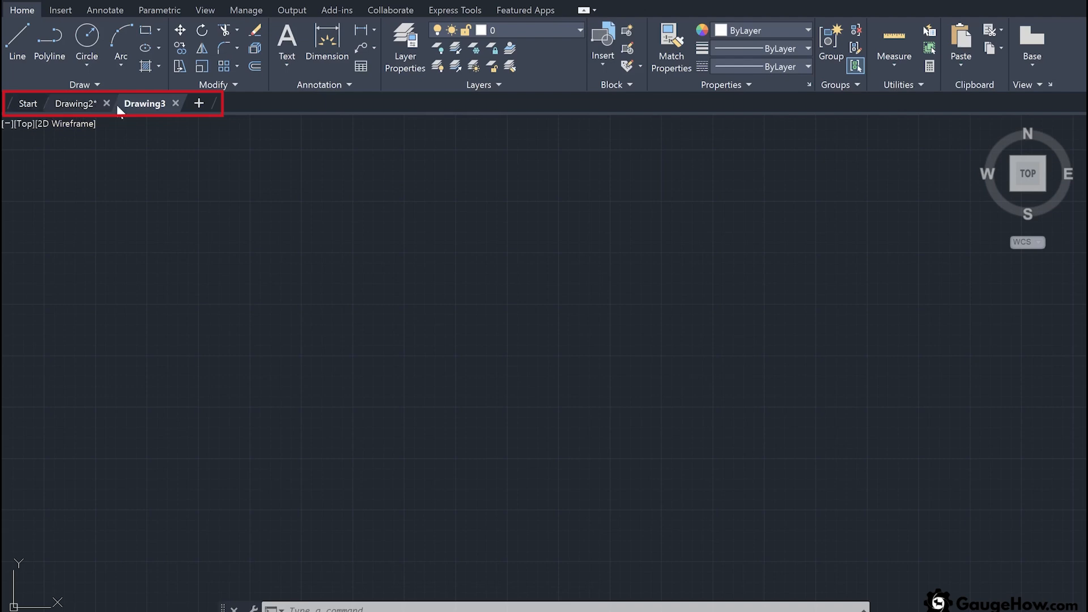
mouse_move(130, 104)
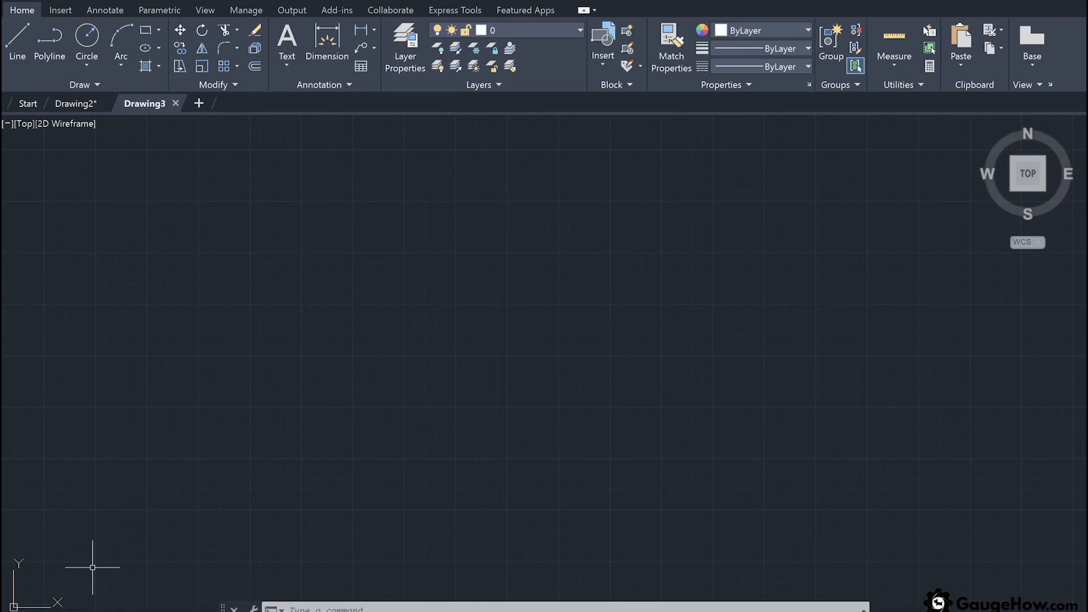
Step: View Drawing3's Layout1 sheet, return to Model, then switch to Drawing2 and restore its home view
click(85, 611)
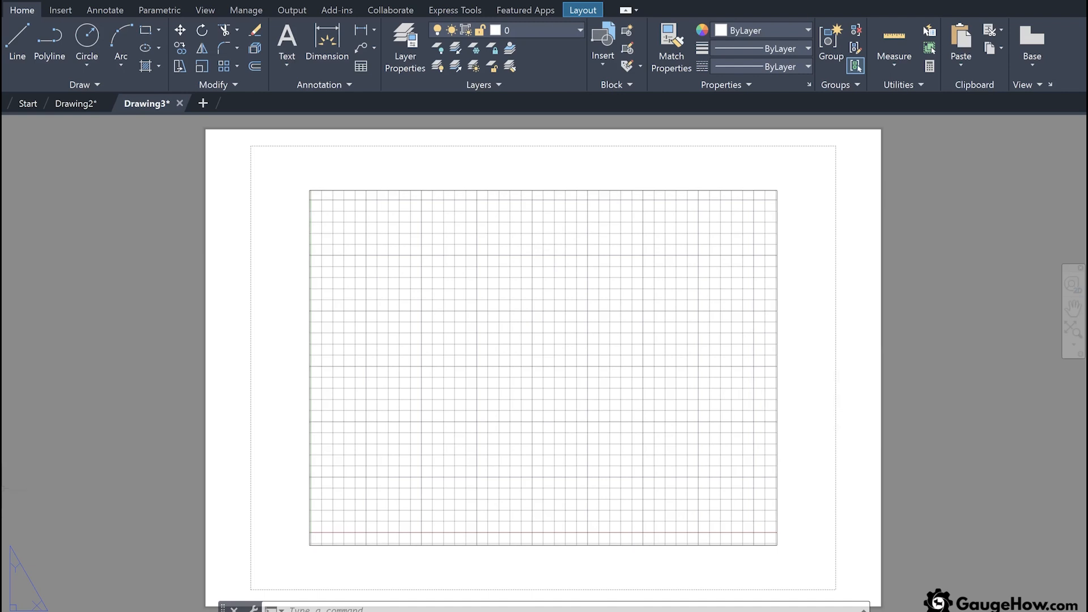
click(37, 610)
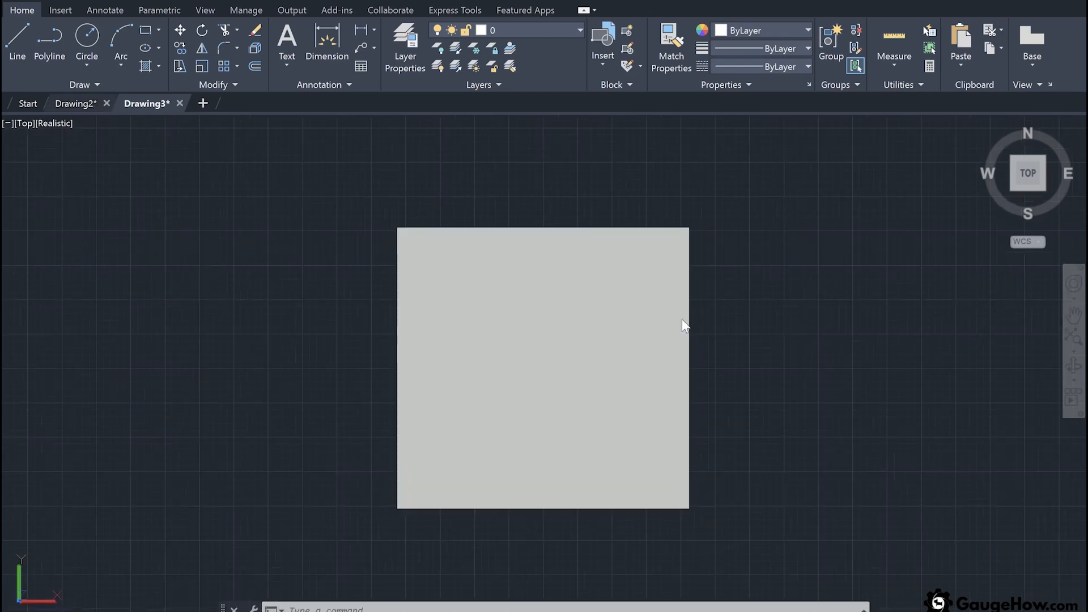
key(ctrl+Tab)
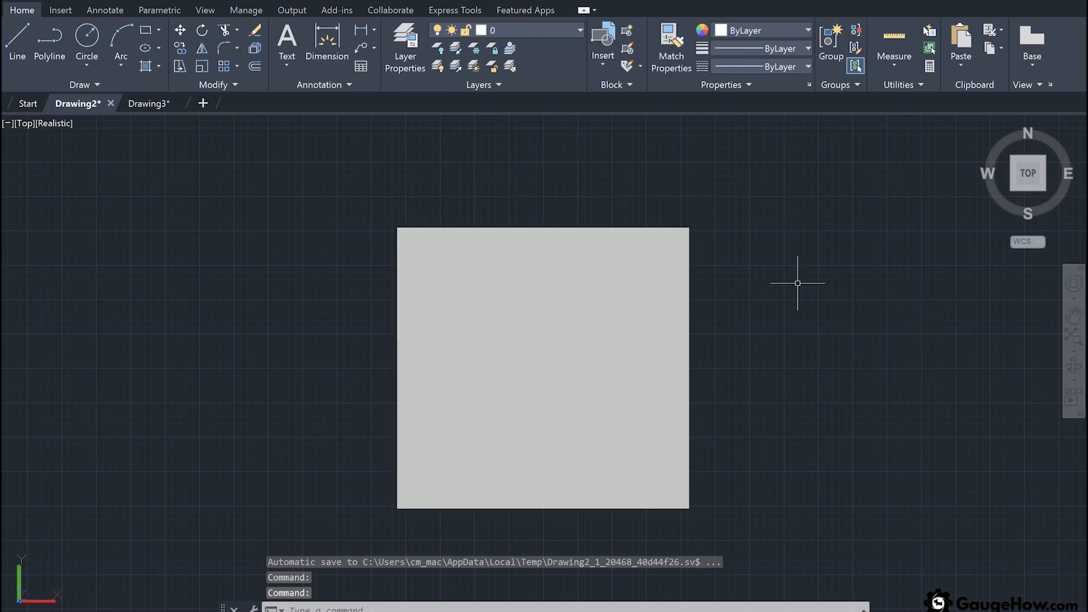
mouse_move(992, 130)
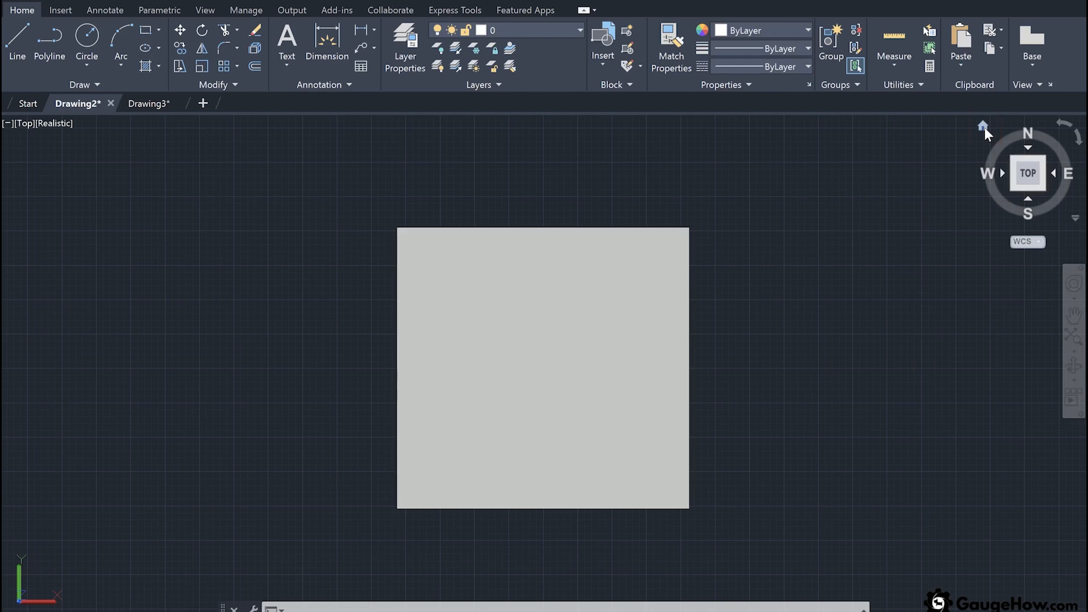
click(984, 127)
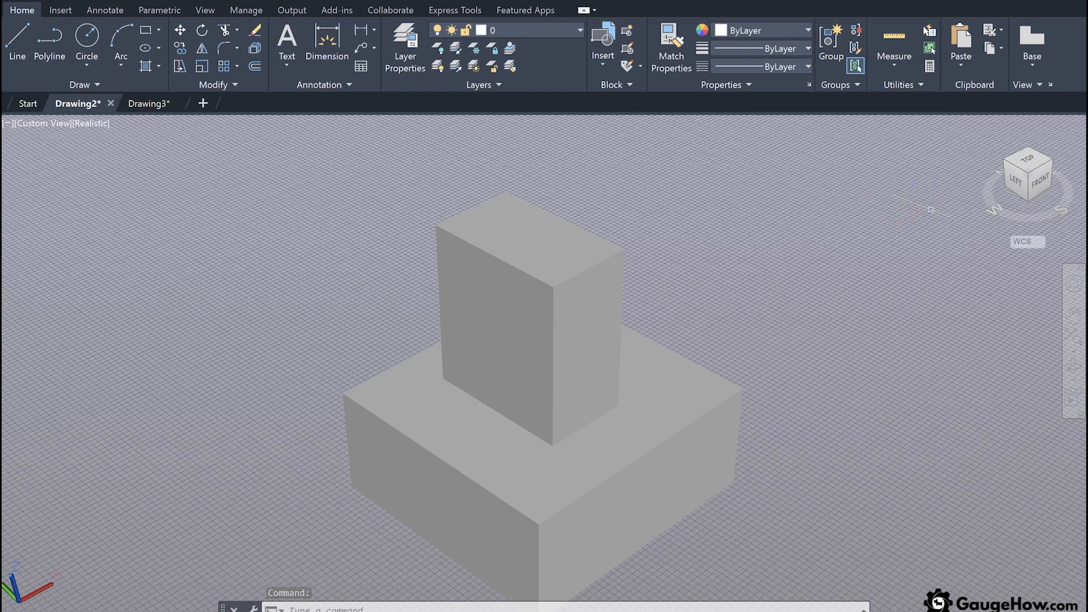
Step: Show the Top view of the blocks and rotate it 90° so N sits at the top
click(1029, 163)
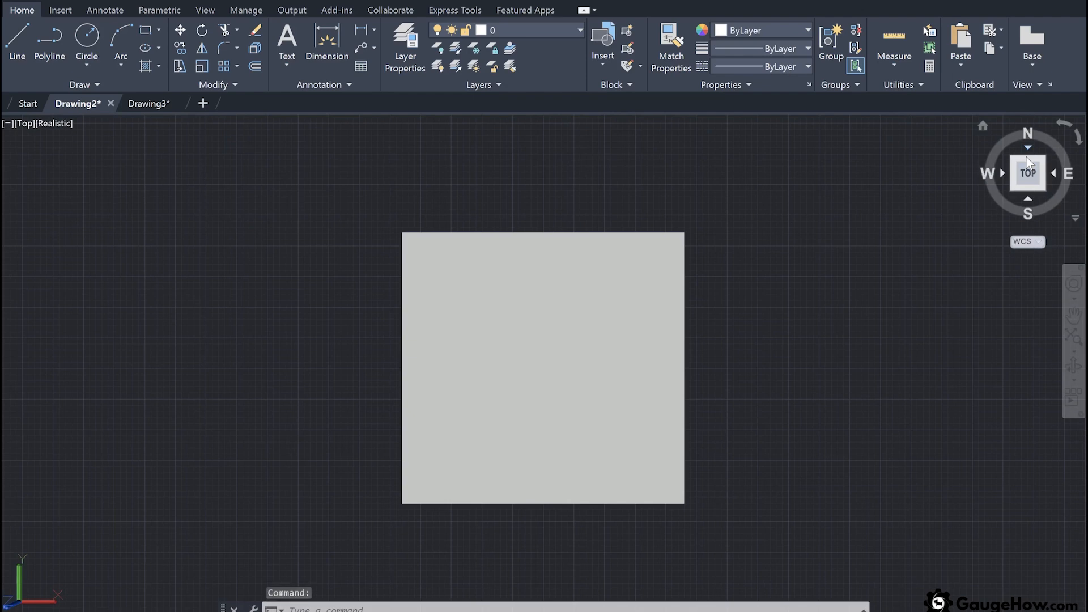
click(1064, 126)
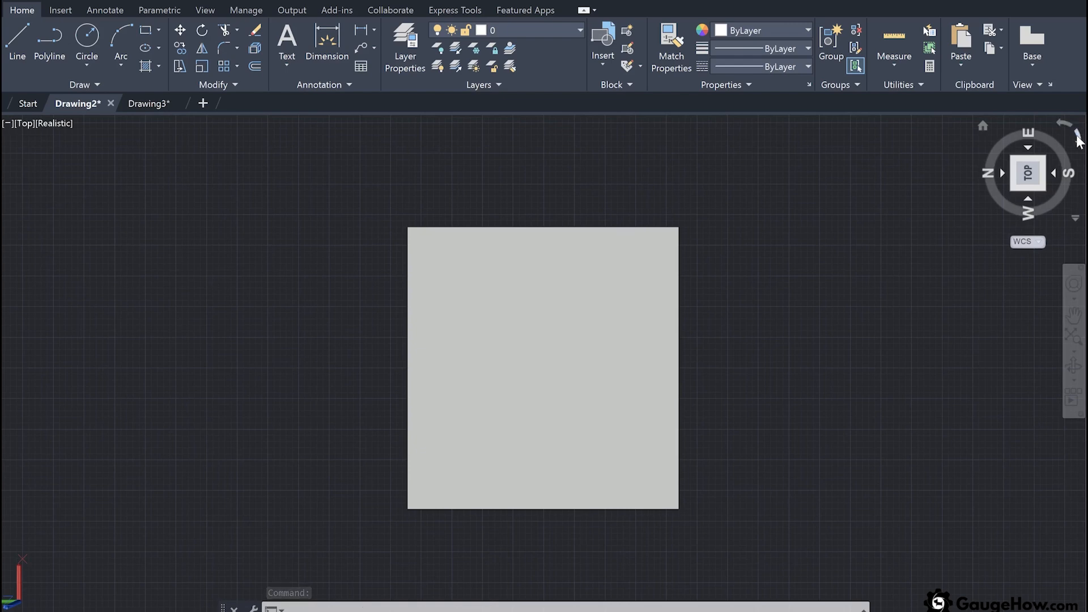
click(1077, 137)
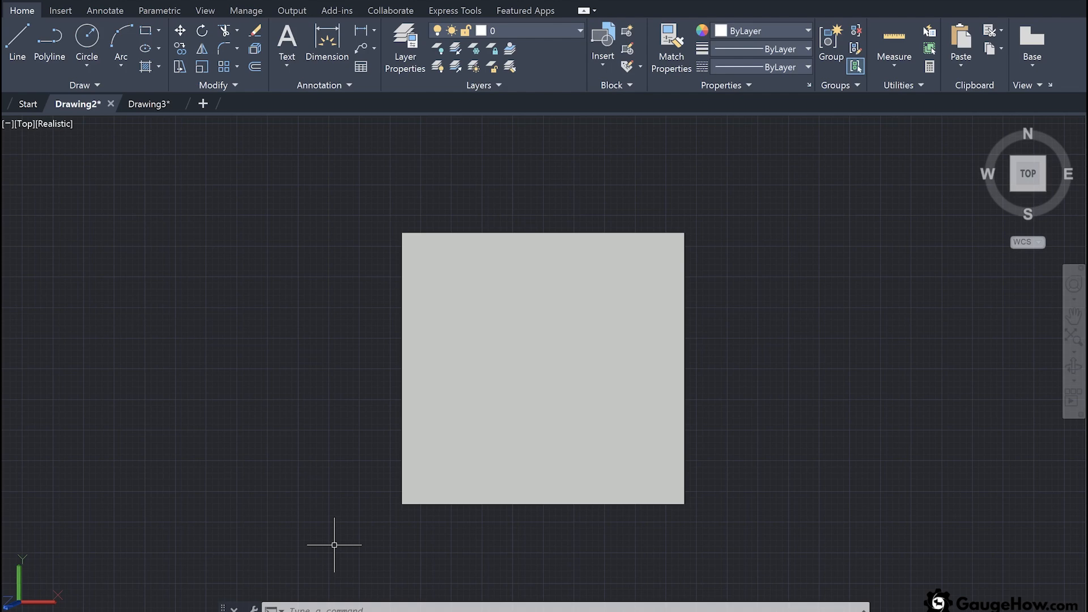
Step: Enter CIRCLE at the command line, then cancel the command
click(366, 609)
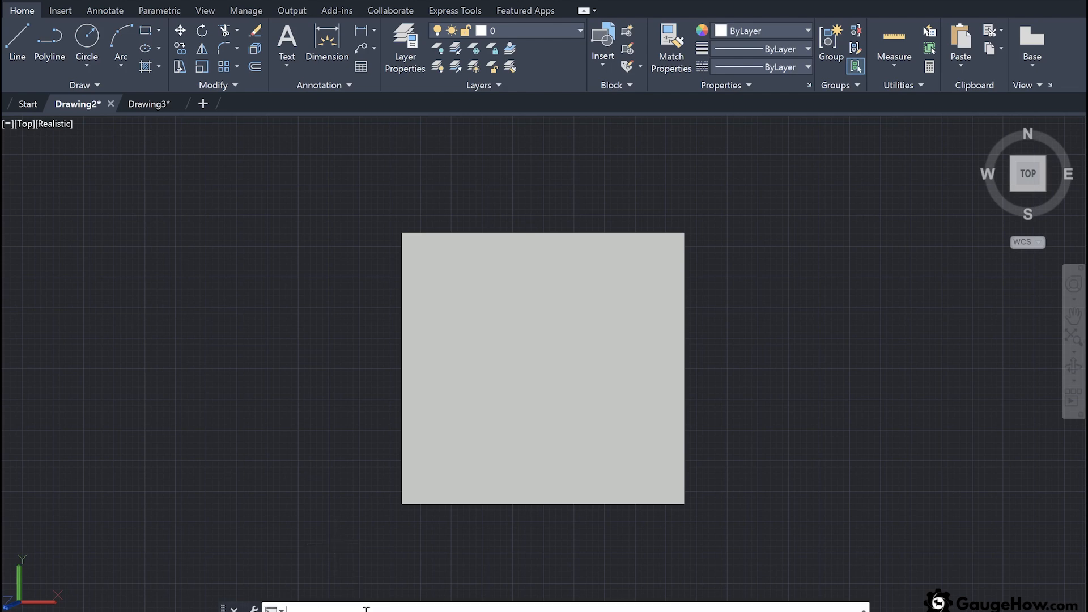
text(circle)
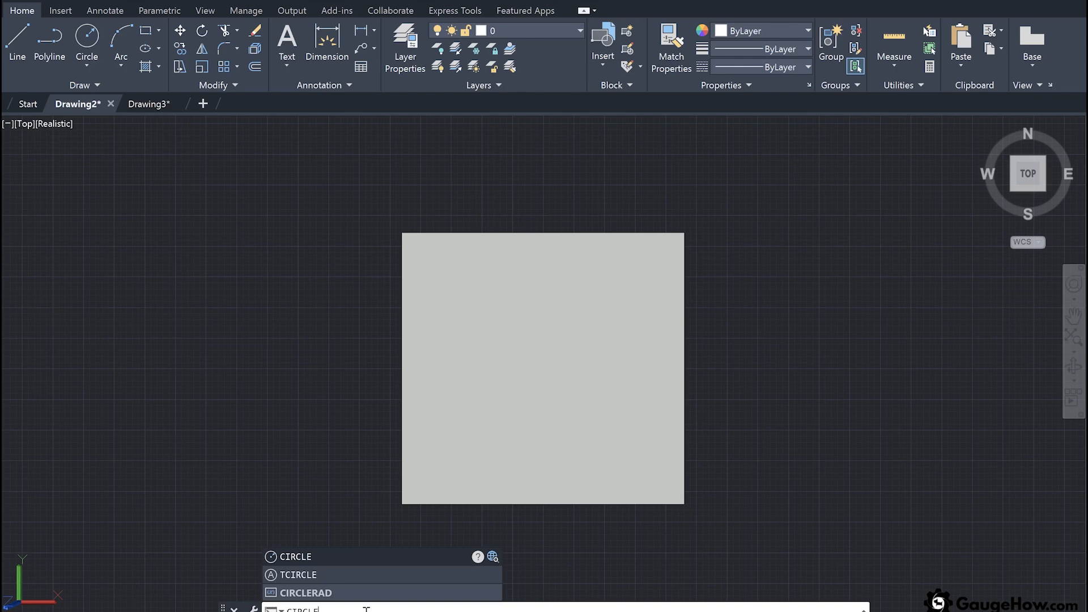
key(Return)
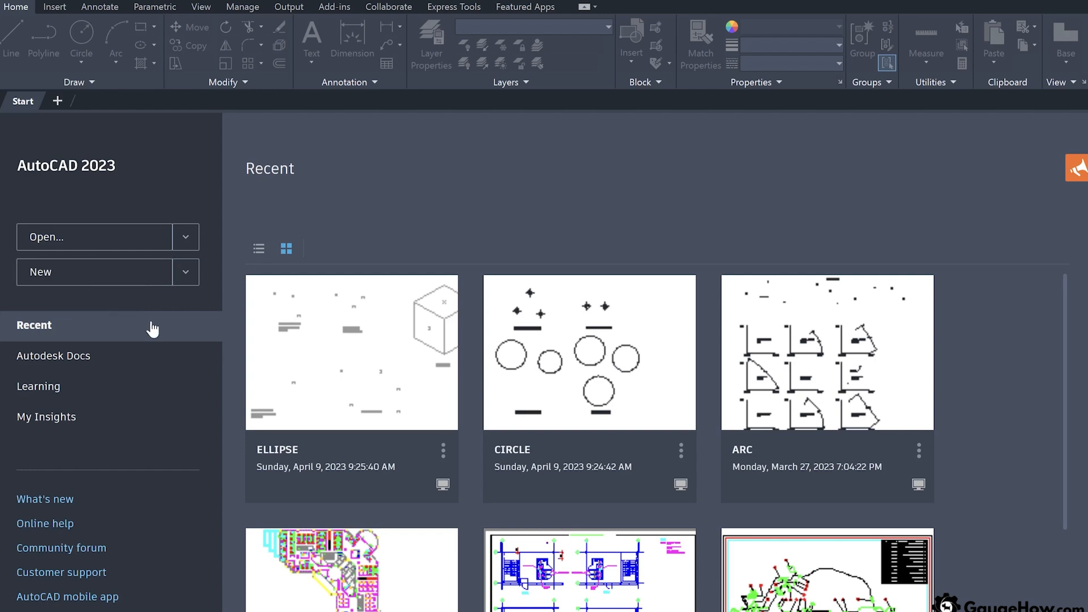
Step: Create Drawing1 from the acadiso.dwt template via Browse templates, after comparing it with acad.dwt
click(187, 275)
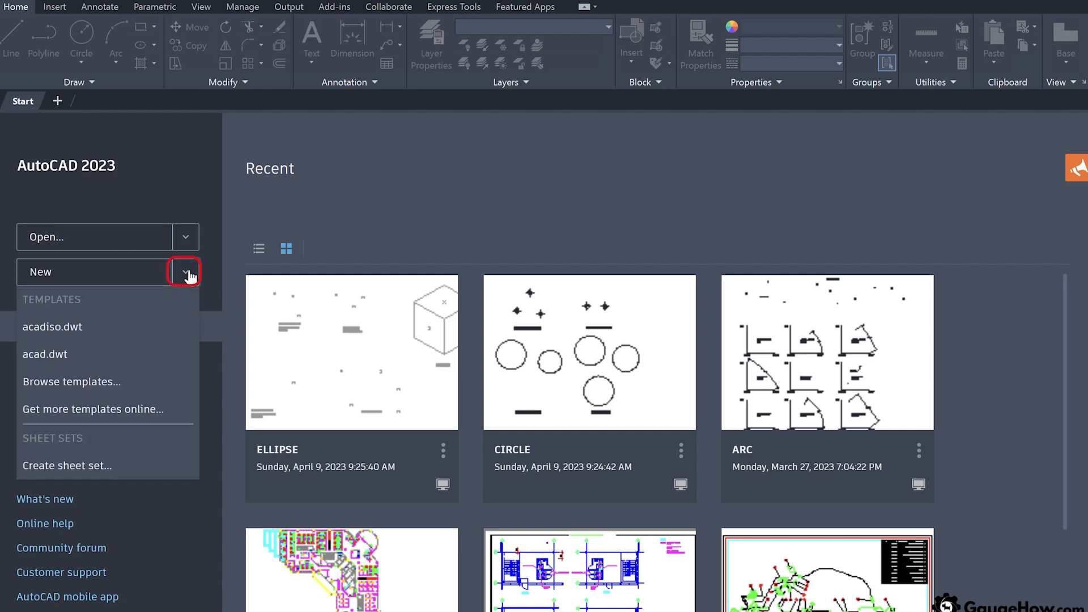
click(112, 384)
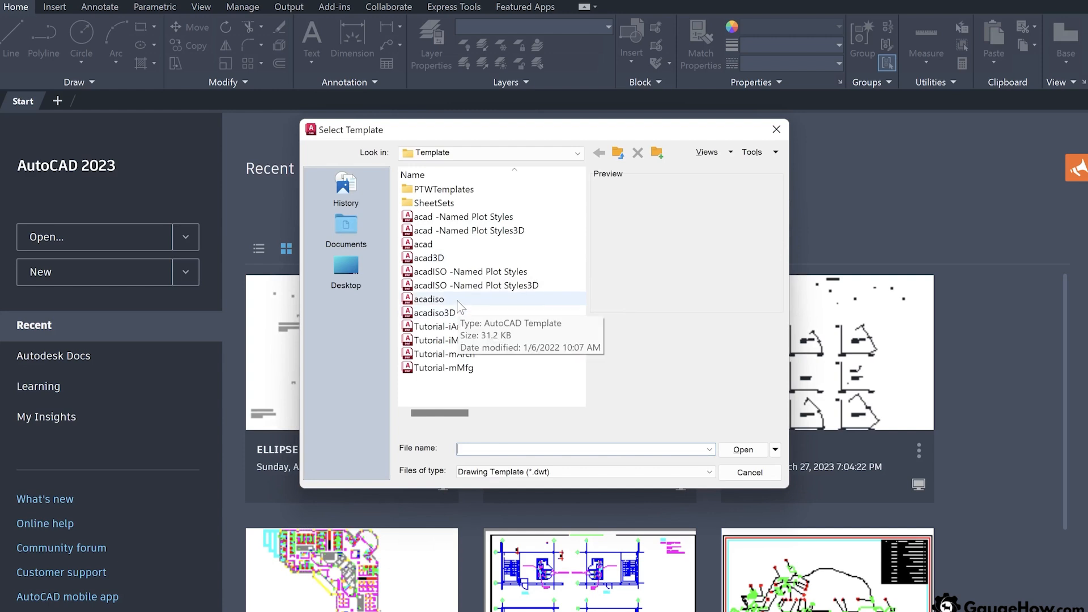
click(429, 299)
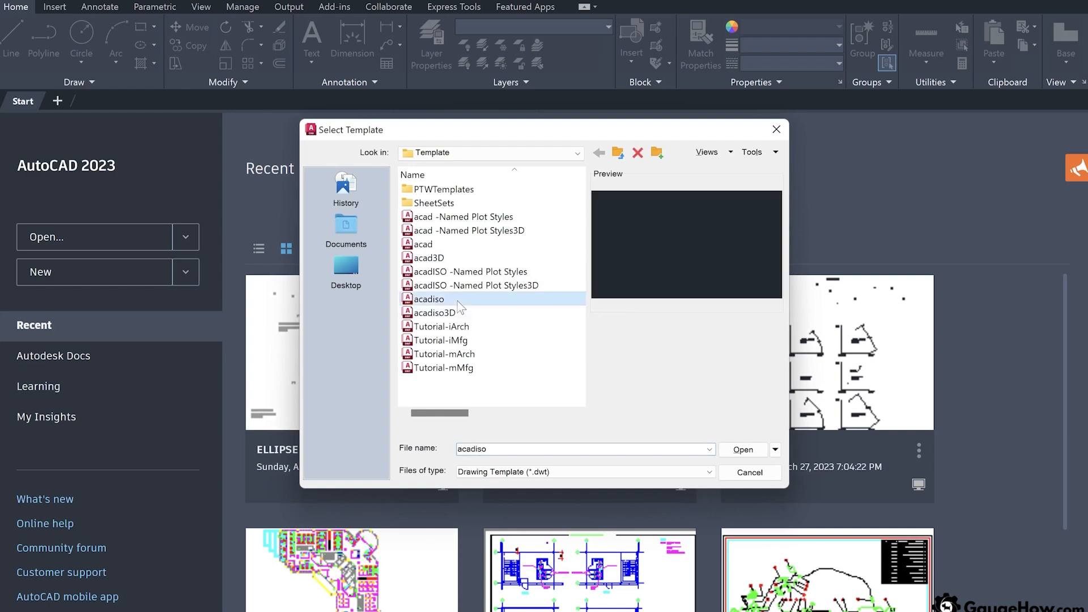
click(483, 244)
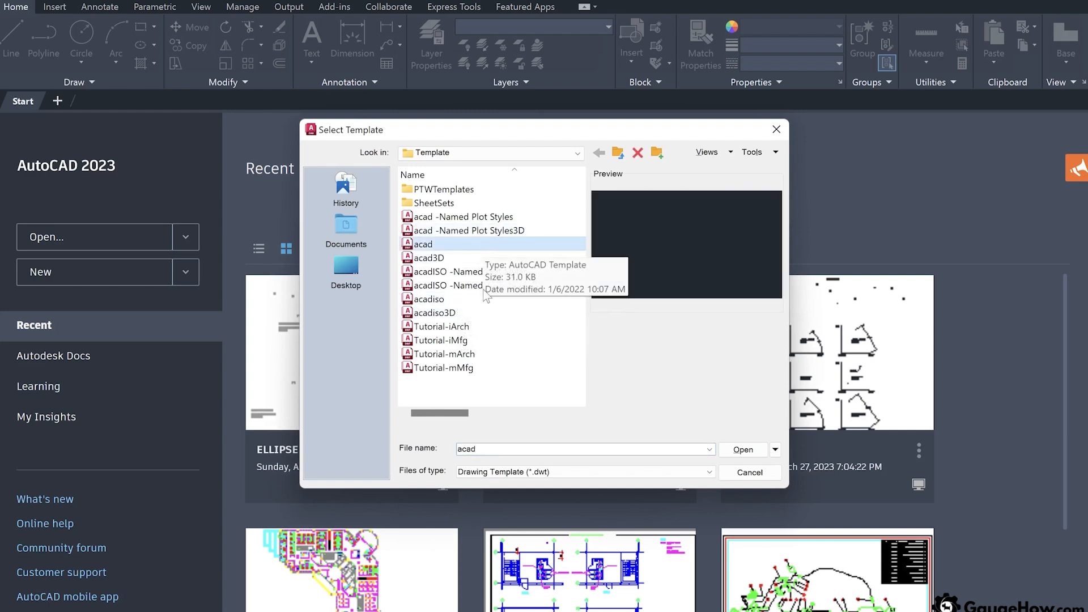
click(474, 300)
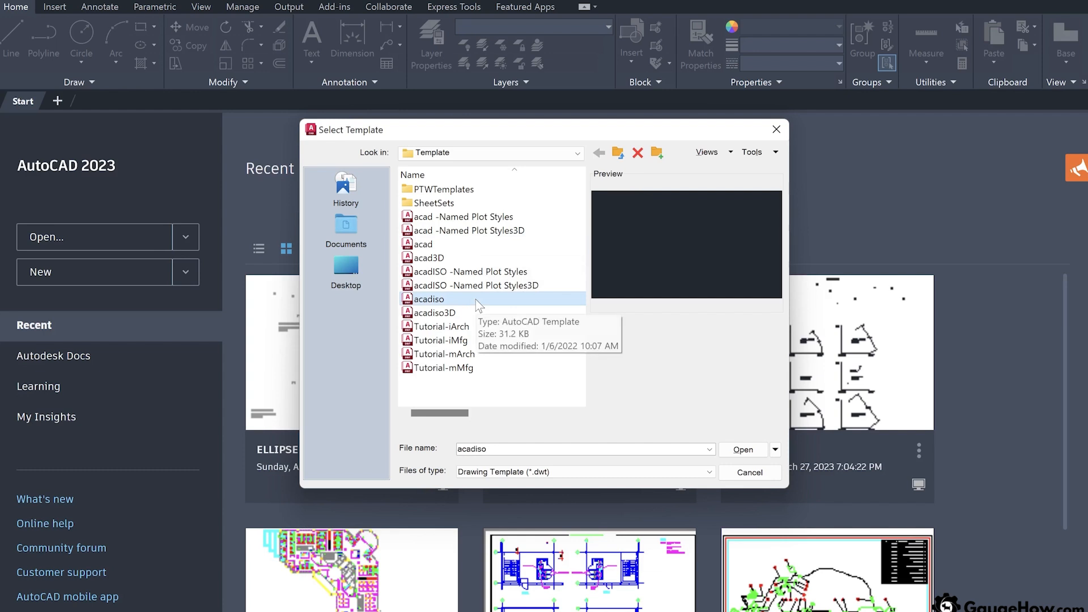
click(470, 243)
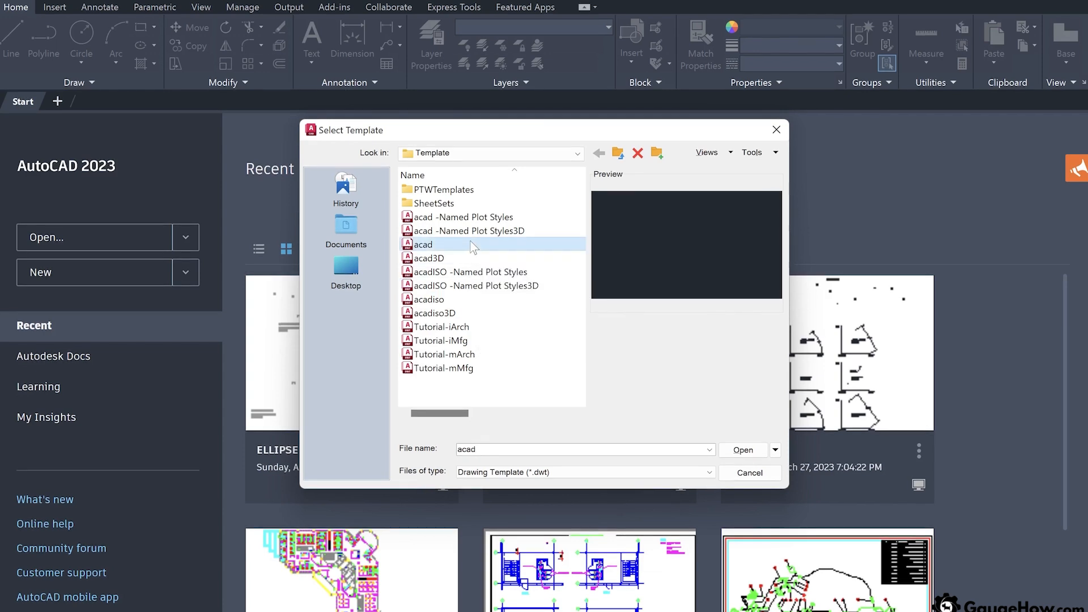
click(467, 299)
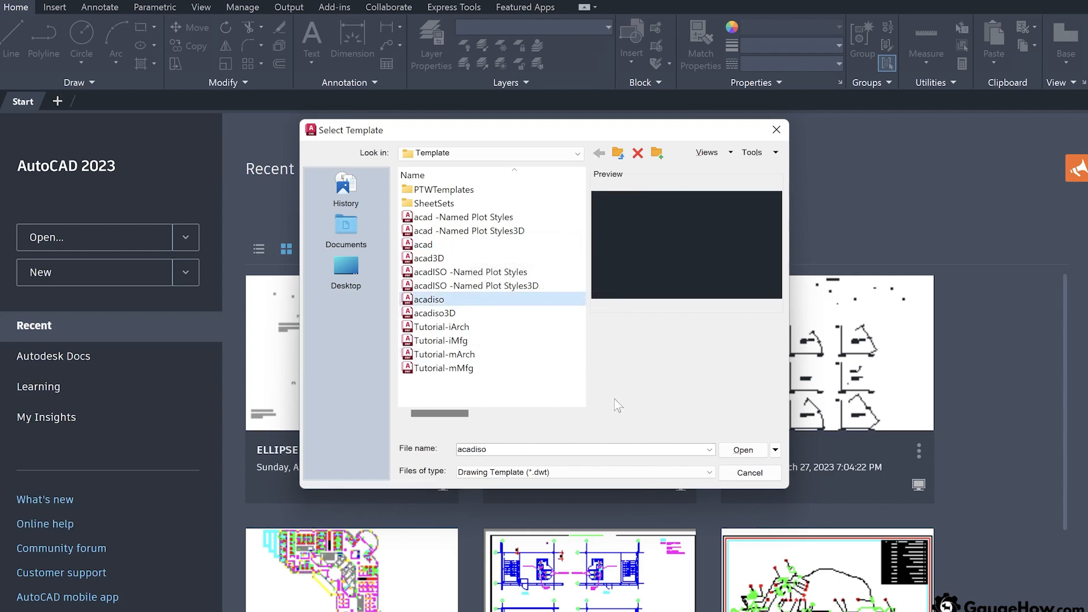
click(739, 449)
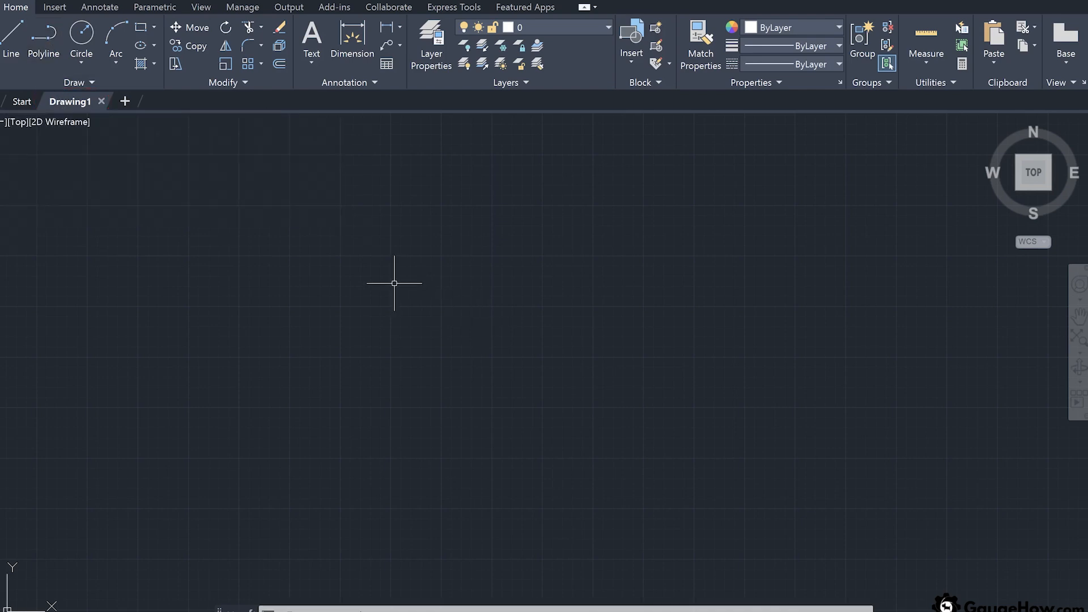
click(20, 3)
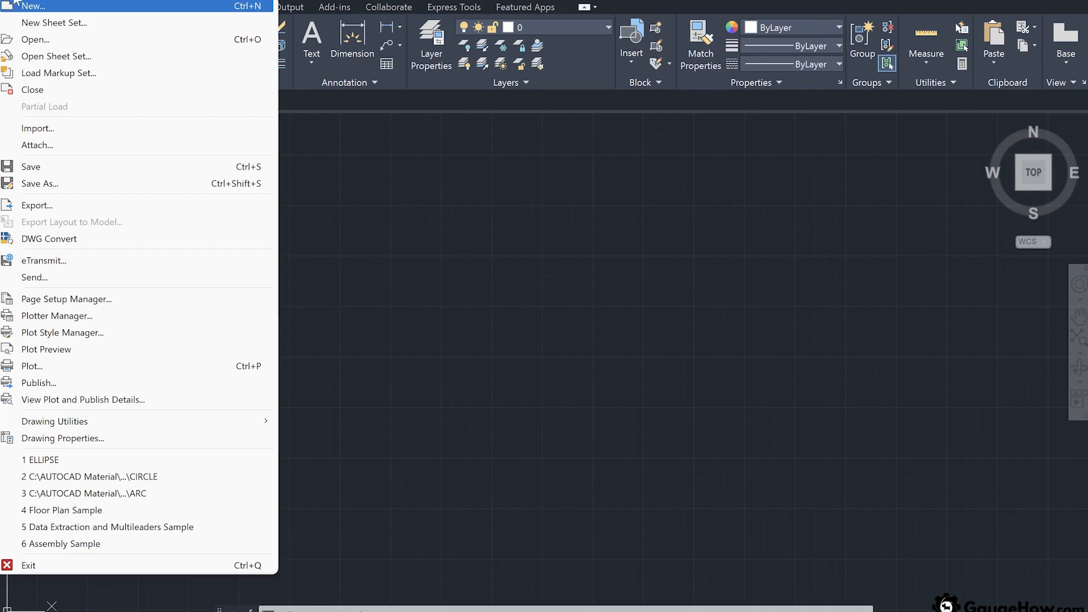
click(23, 5)
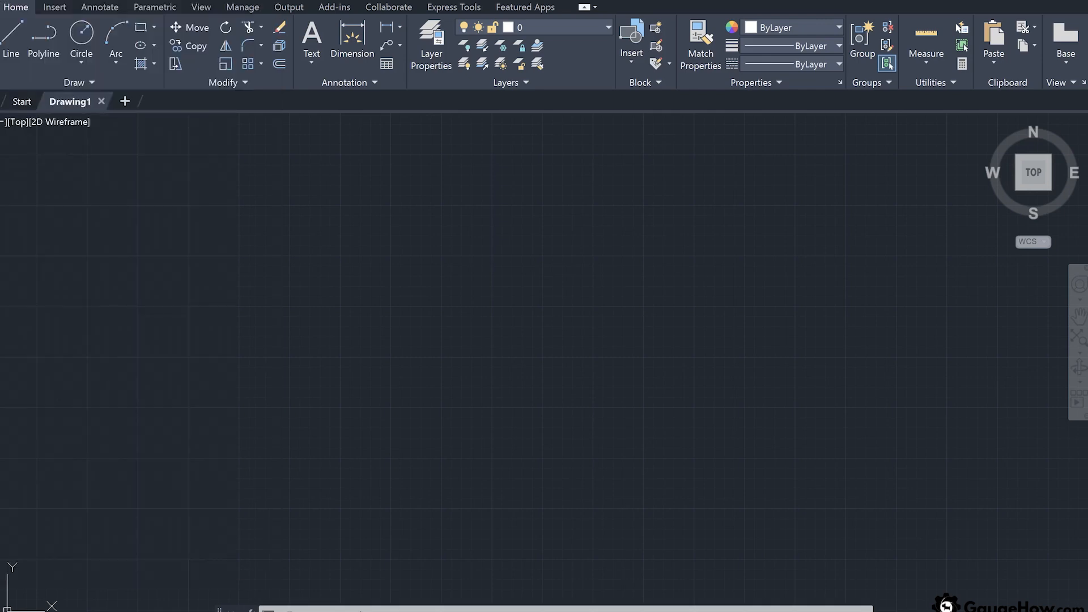
click(9, 1)
mouse_move(51, 66)
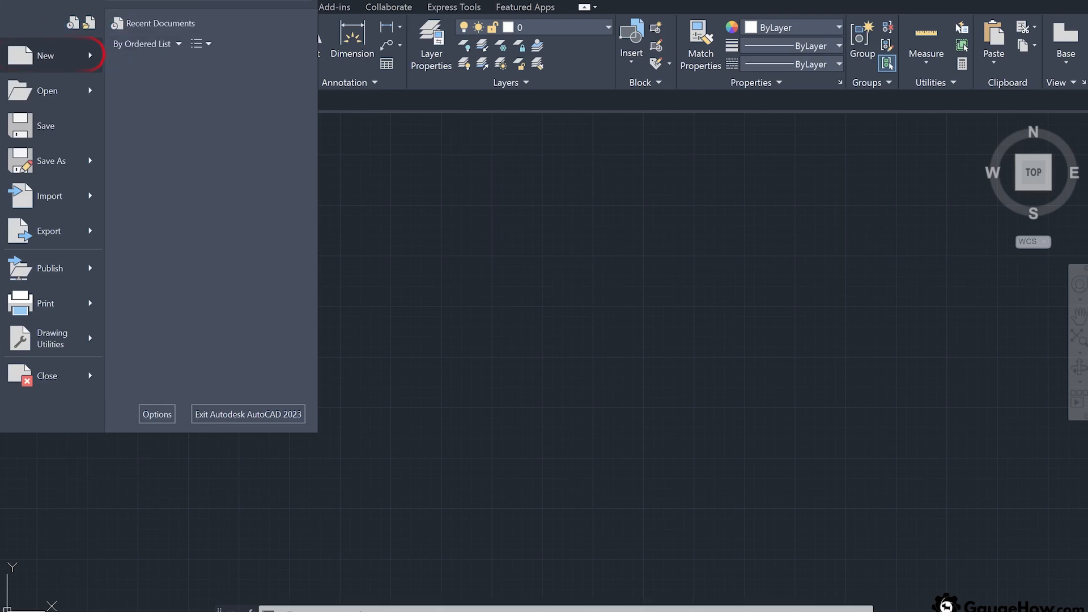
click(9, 1)
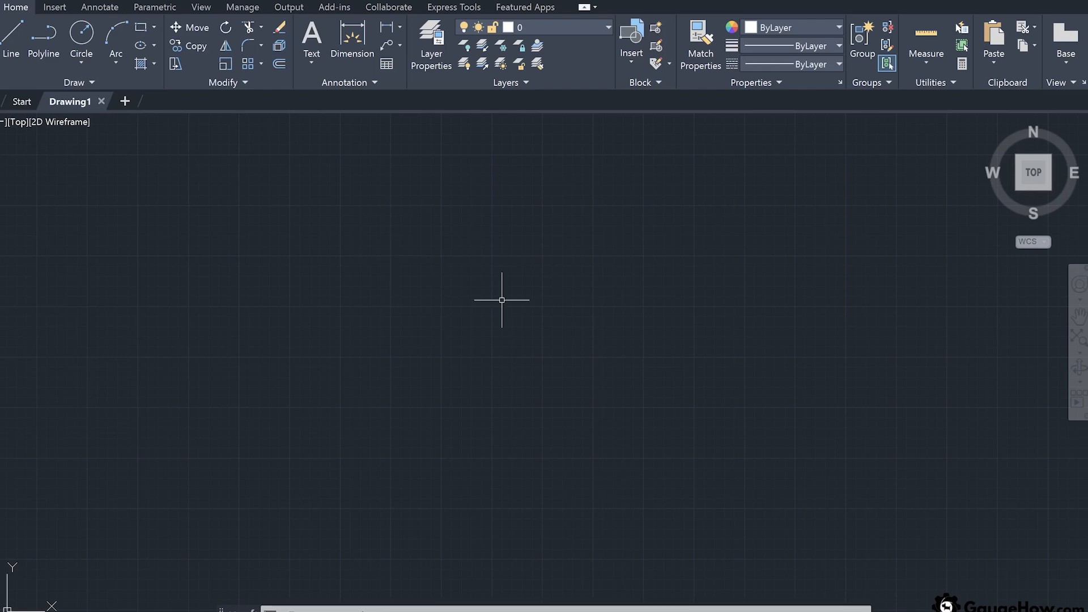
Step: Zoom the empty canvas with the mouse wheel so the UCS origin icon sits near the lower left
scroll(501, 300, down, 6)
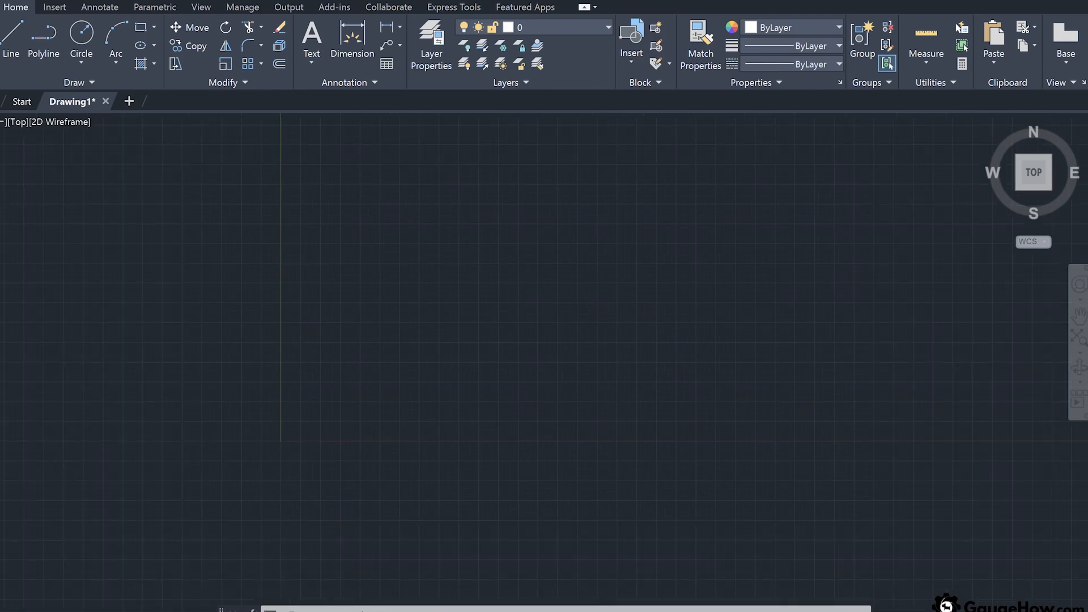
scroll(501, 300, up, 4)
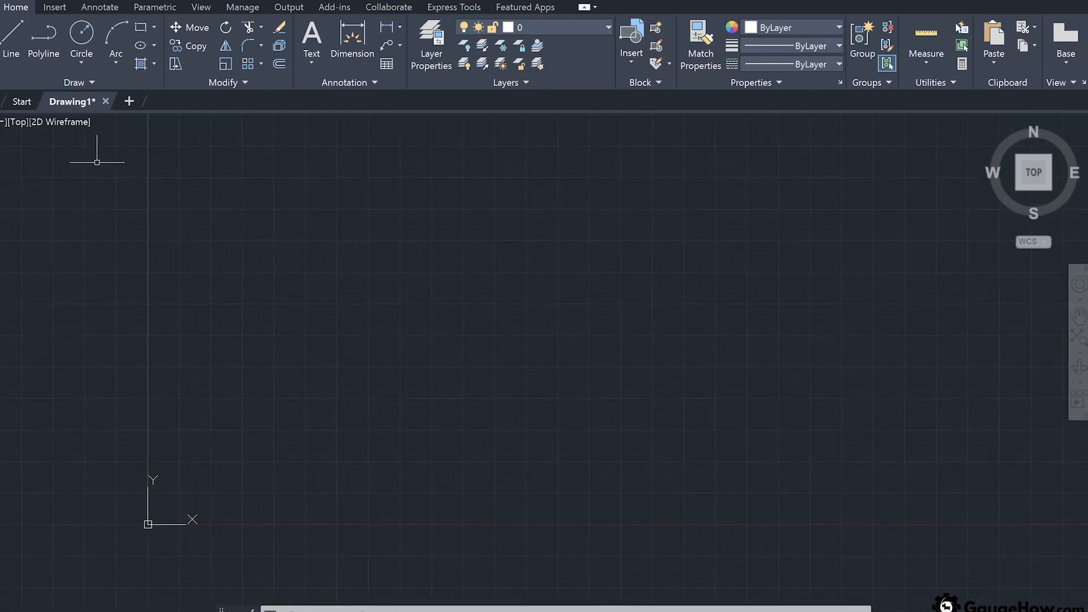
mouse_move(97, 109)
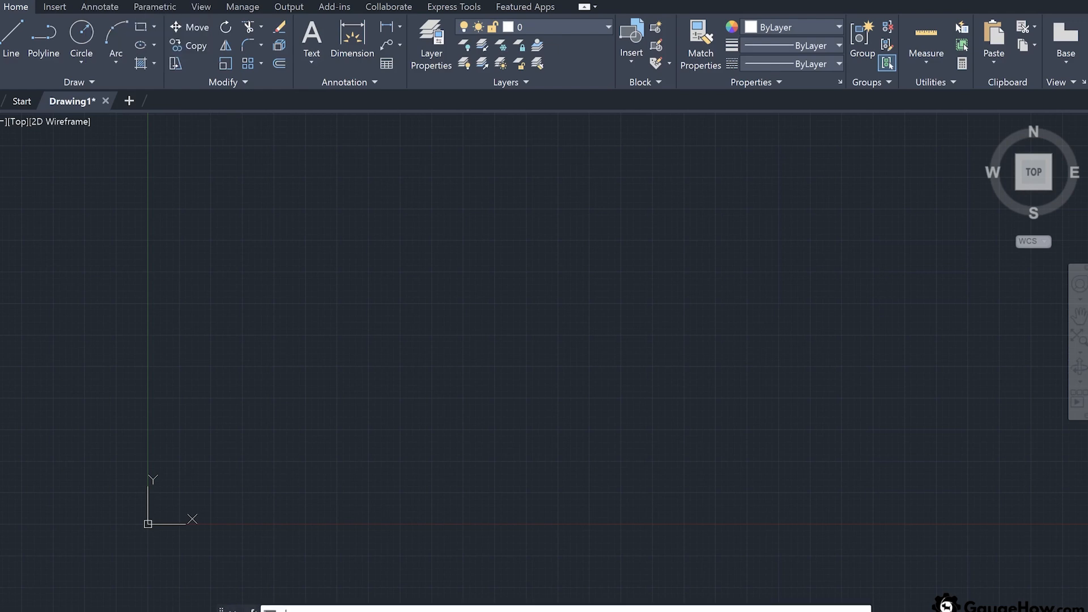
Step: Save the blank drawing to the Desktop as test_draw1.dwg
click(79, 0)
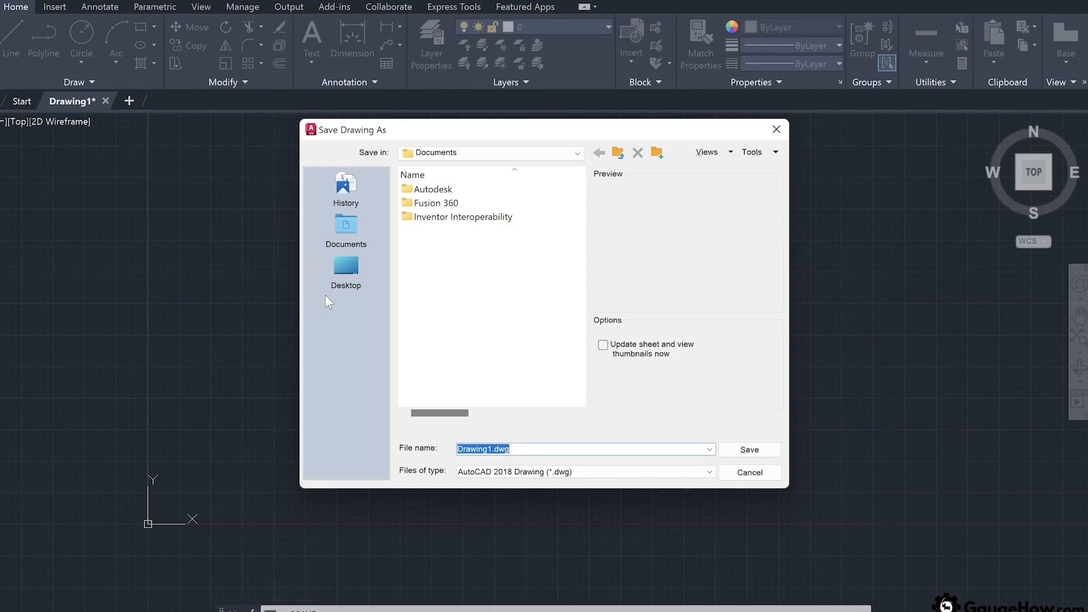
click(343, 277)
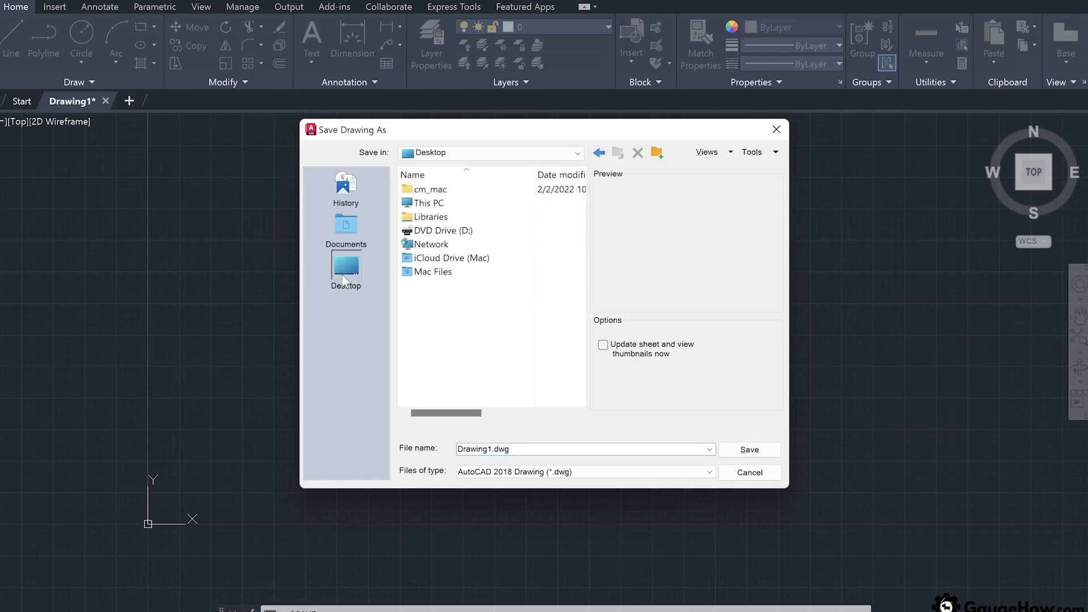
double_click(520, 448)
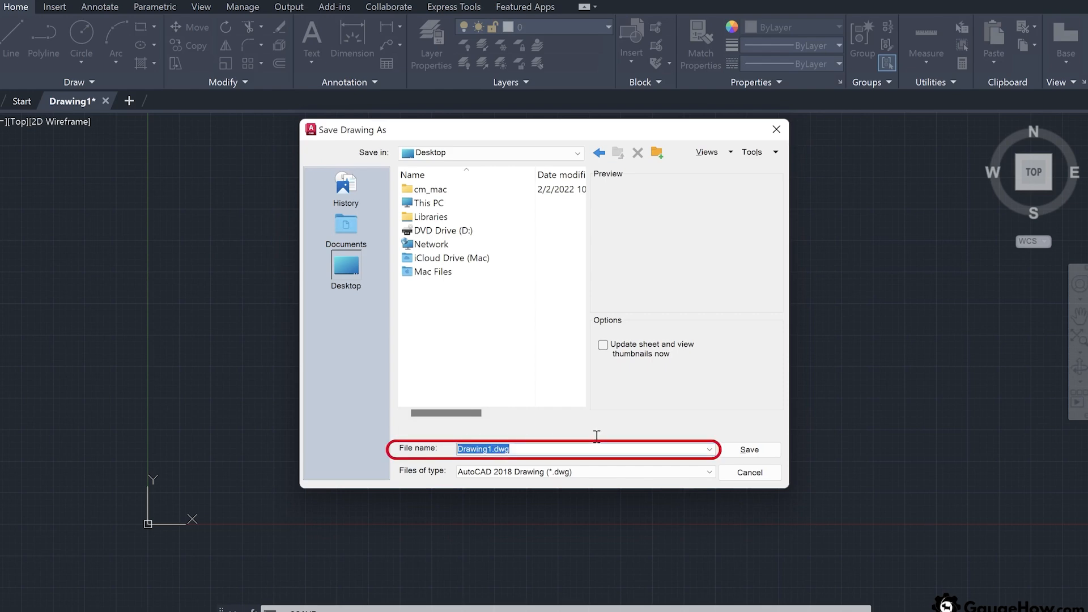
text(test)
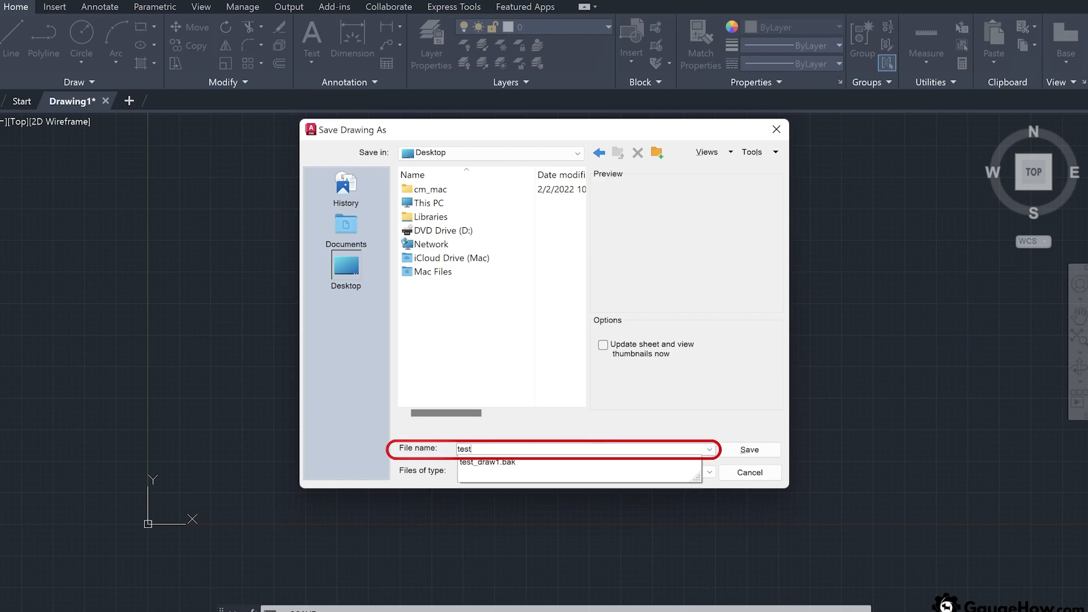
text(_draw1)
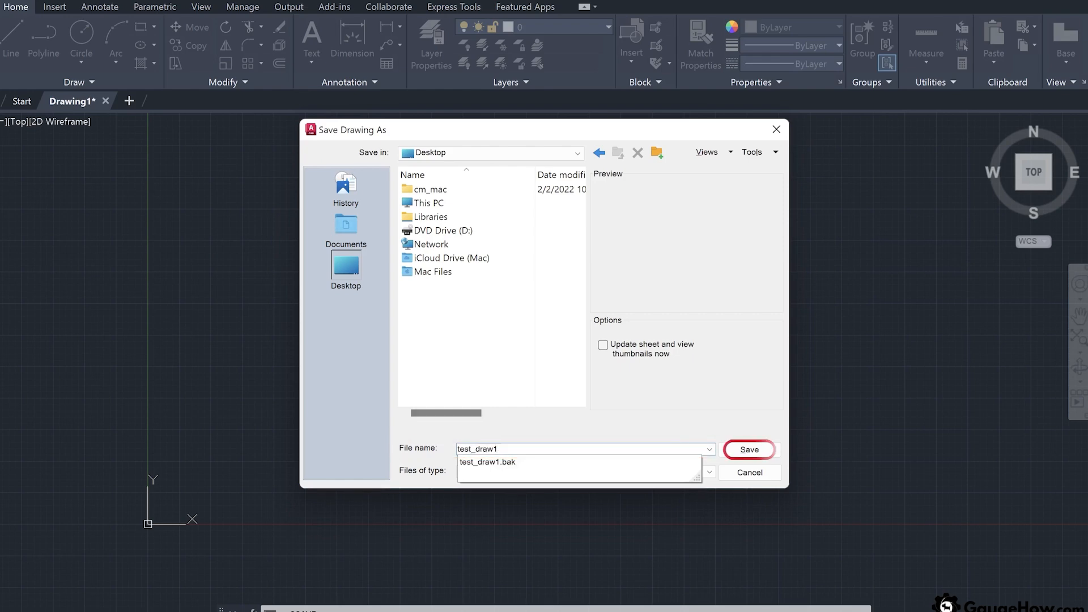
click(739, 451)
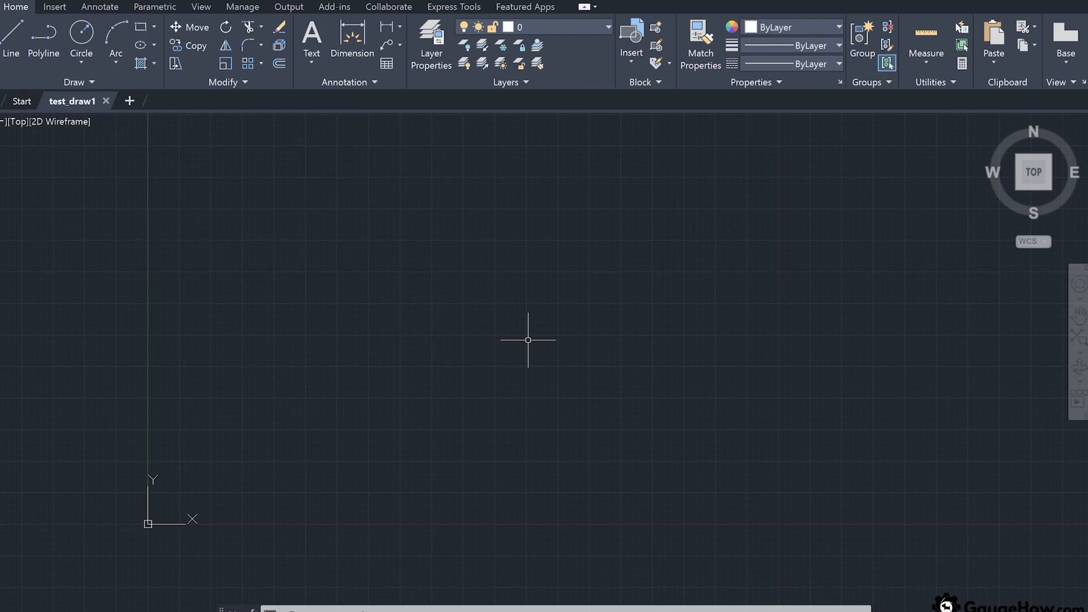
Step: Quick-save test_draw1 with Ctrl+S, then save it again from the application menu
scroll(528, 340, down, 2)
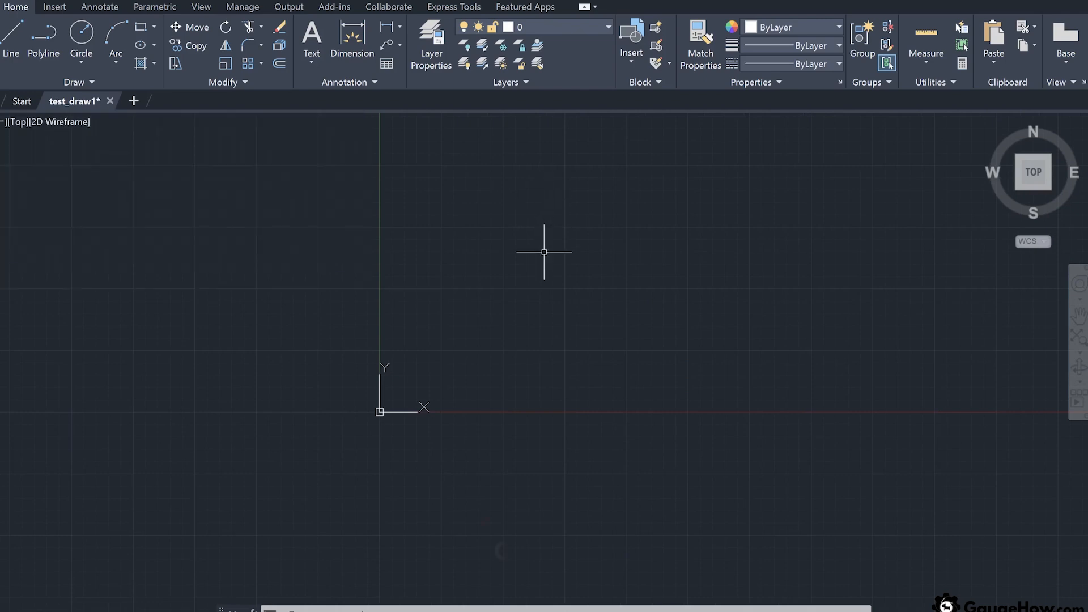
key(ctrl+s)
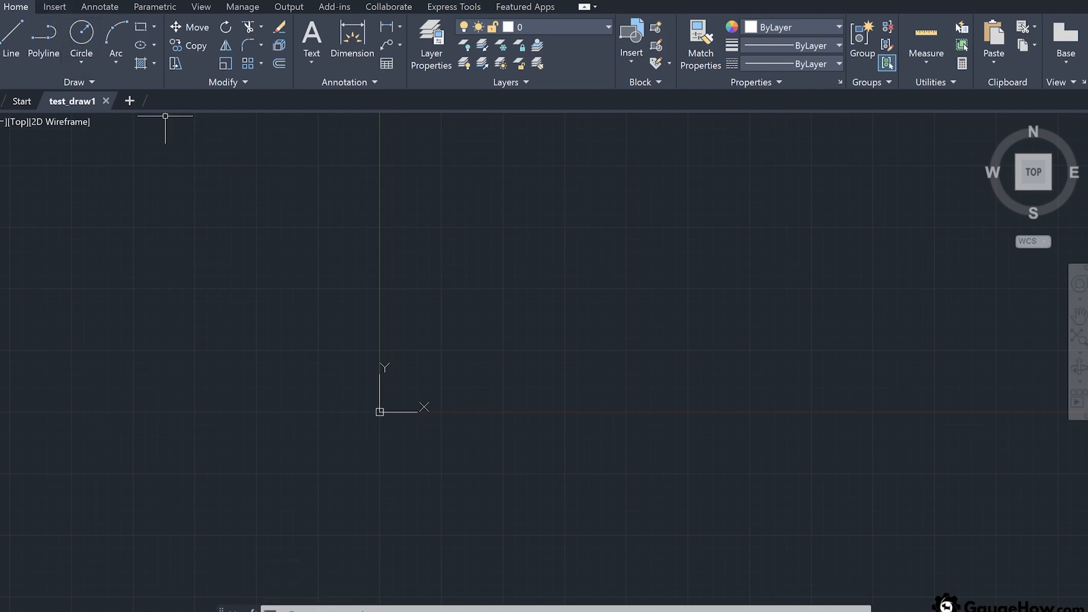
click(8, 1)
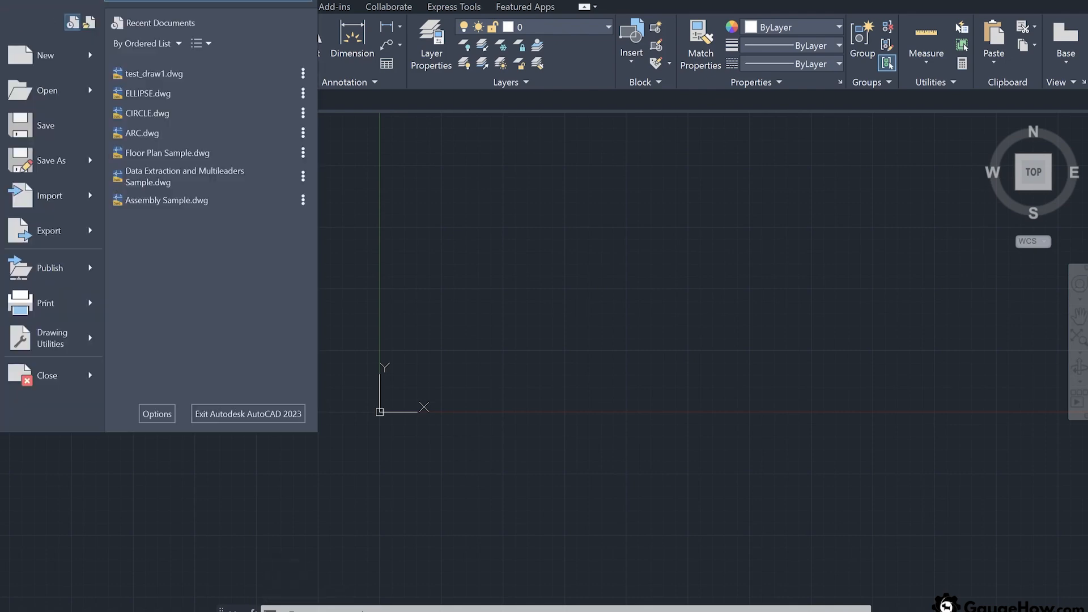
click(50, 126)
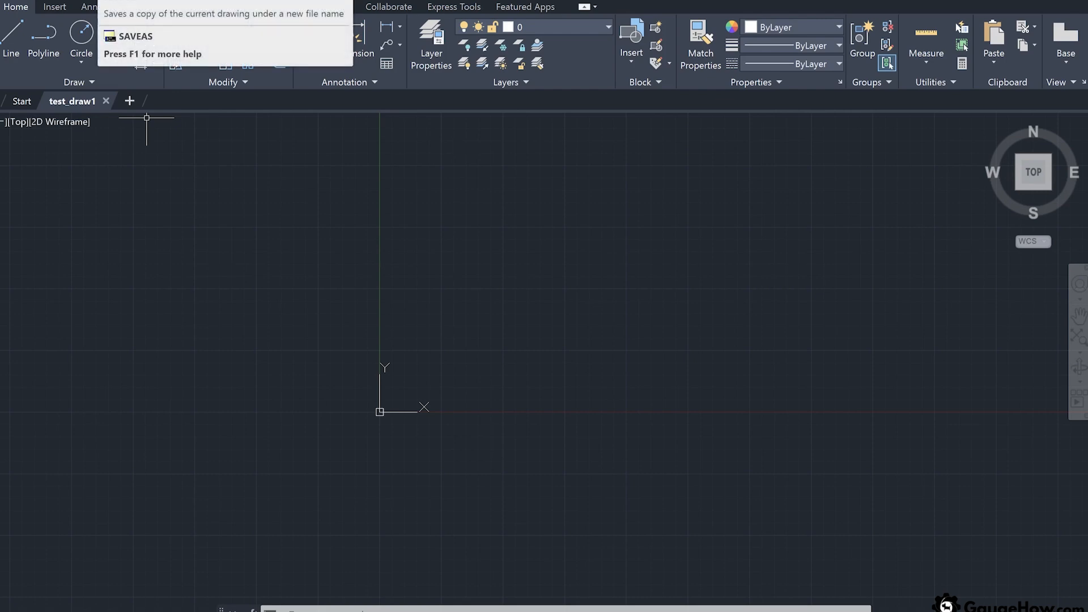
Step: Save a copy of the drawing on the Desktop as test_draw2
click(106, 0)
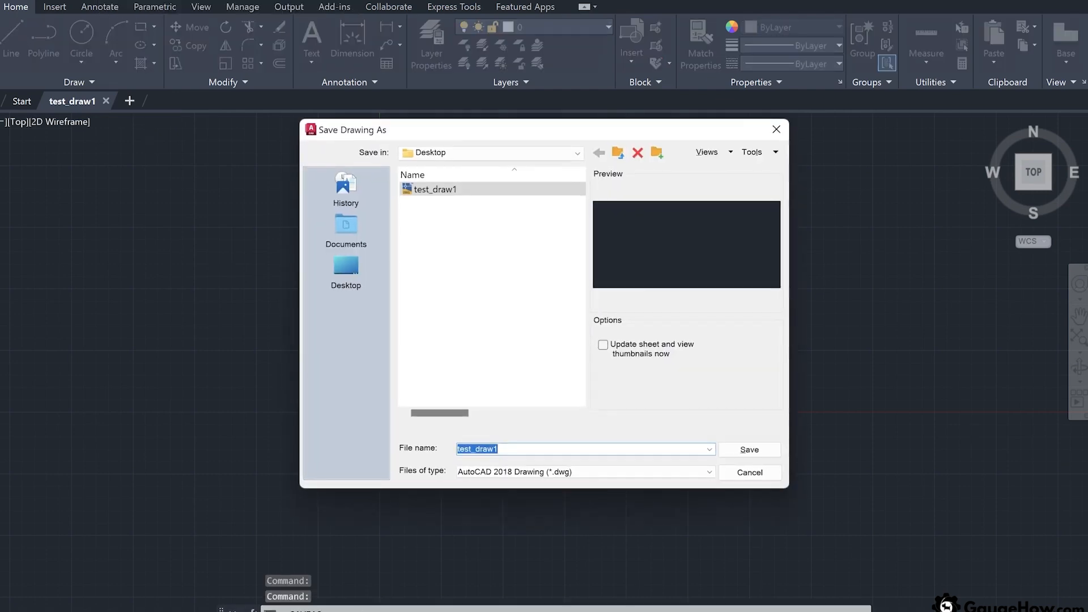
click(532, 451)
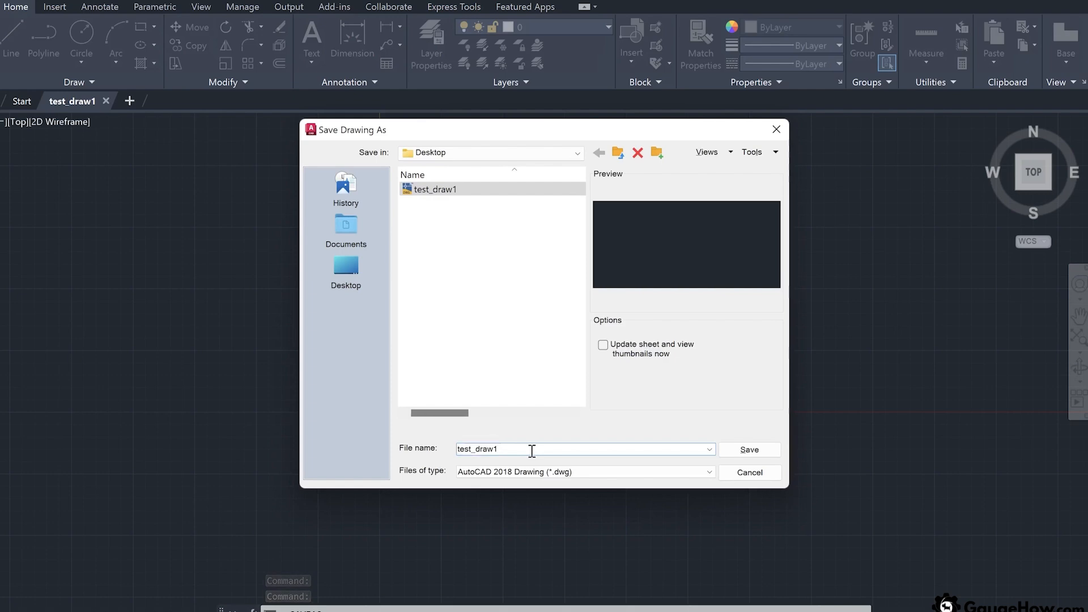
key(BackSpace)
text(2)
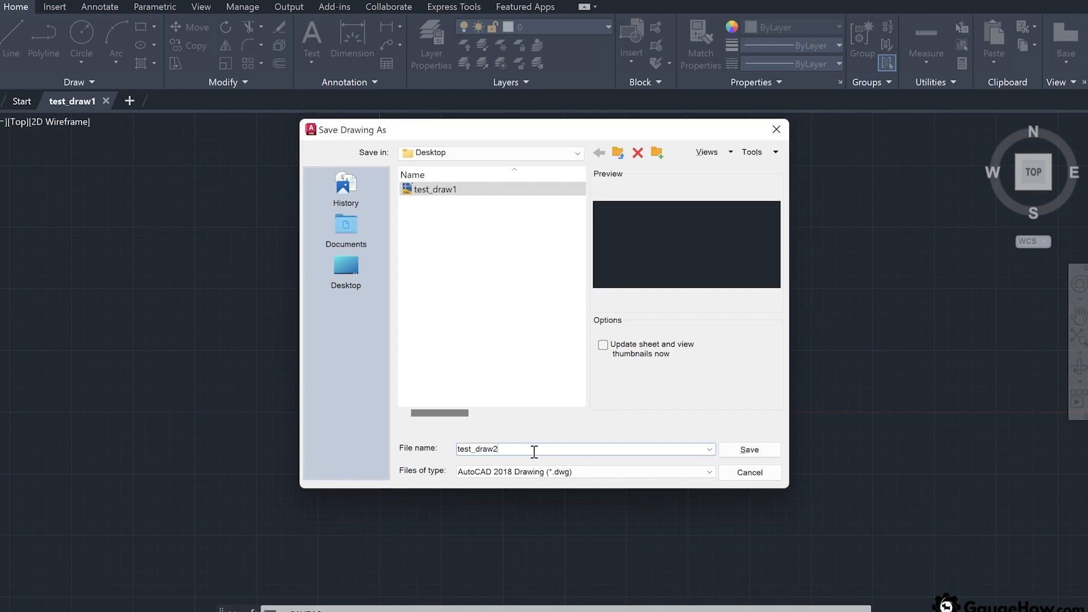
click(749, 451)
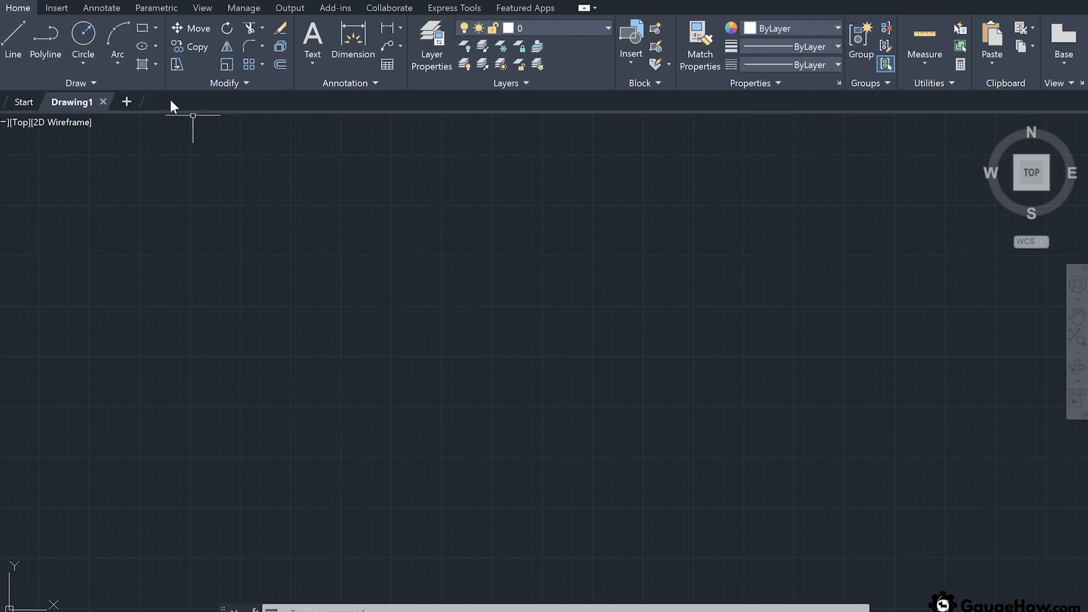
click(138, 3)
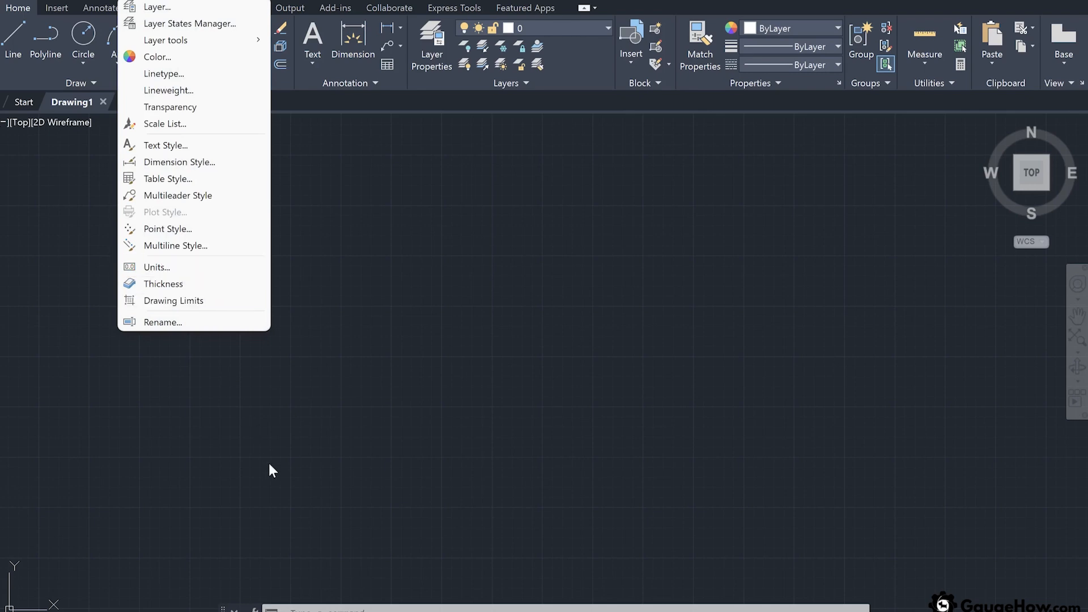
click(328, 609)
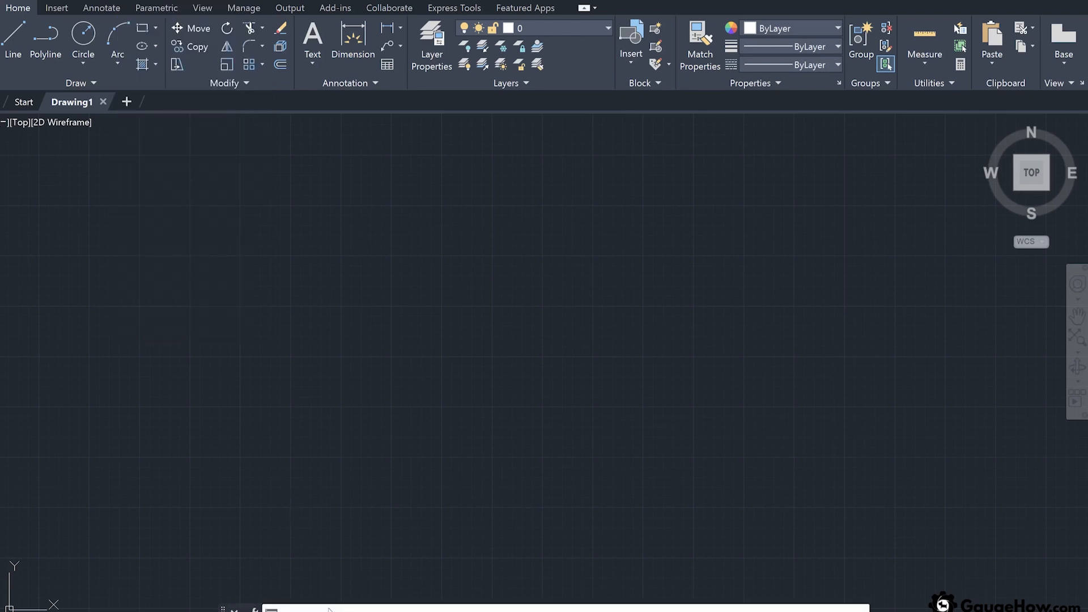
Step: Open Drawing Units with UNITS, keep Decimal length type and set length precision to 0.00
text(units)
key(Return)
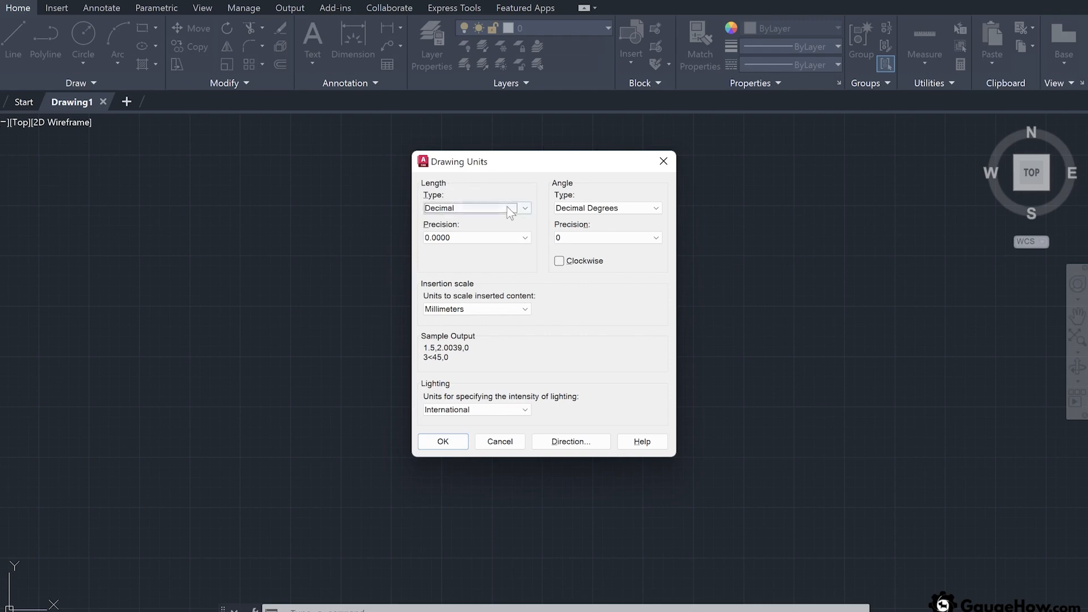
click(525, 209)
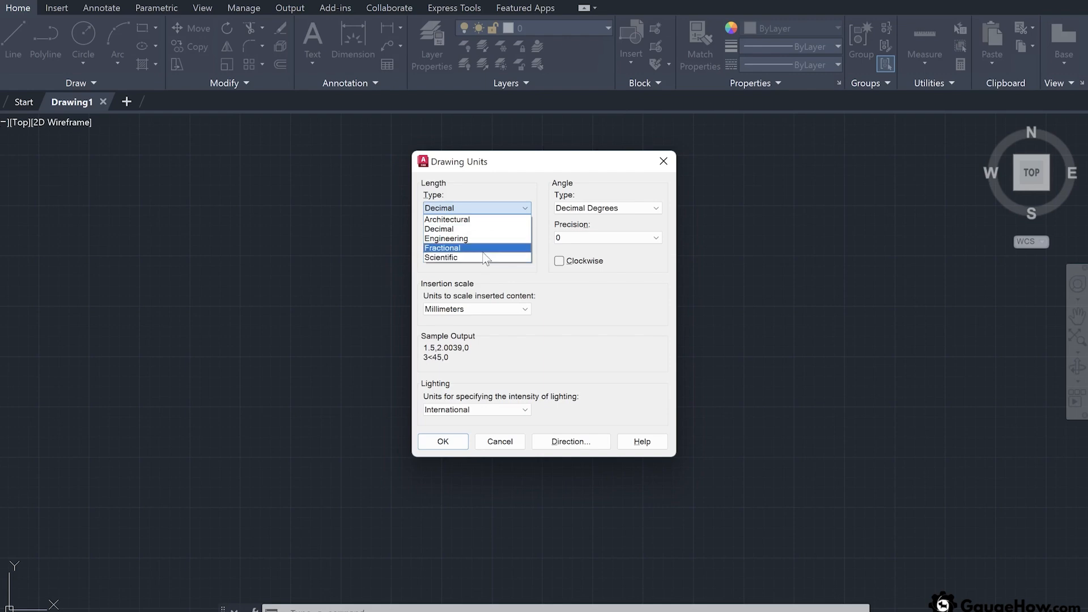
click(481, 230)
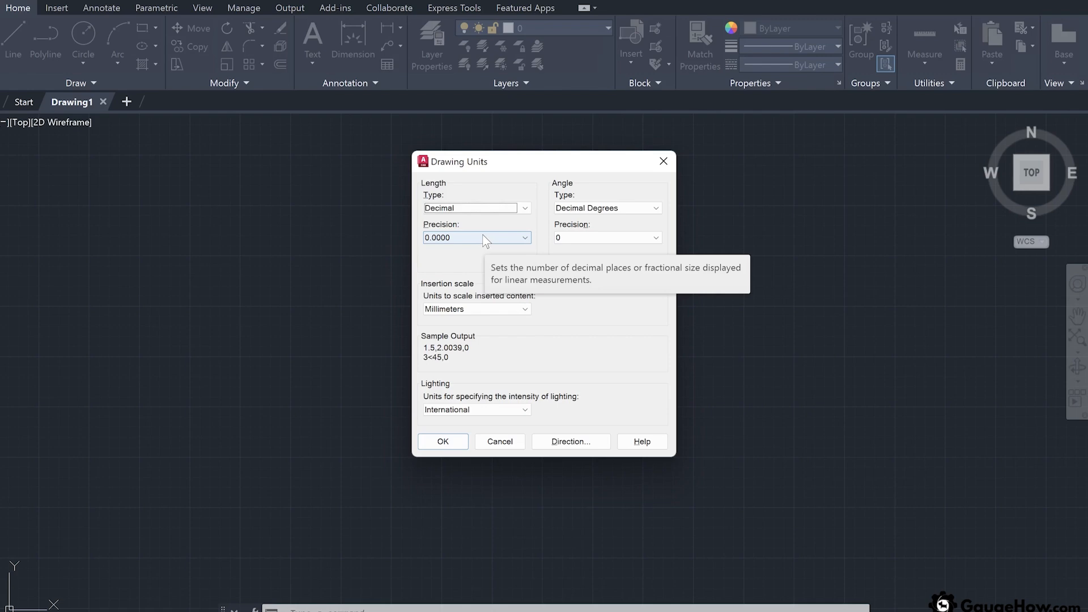
click(483, 235)
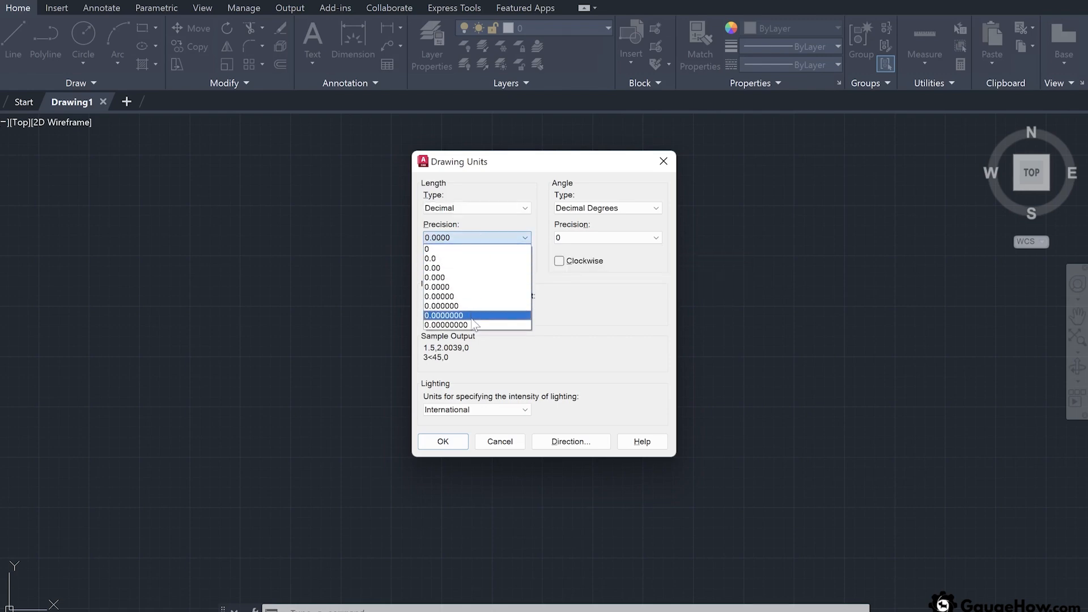
click(460, 268)
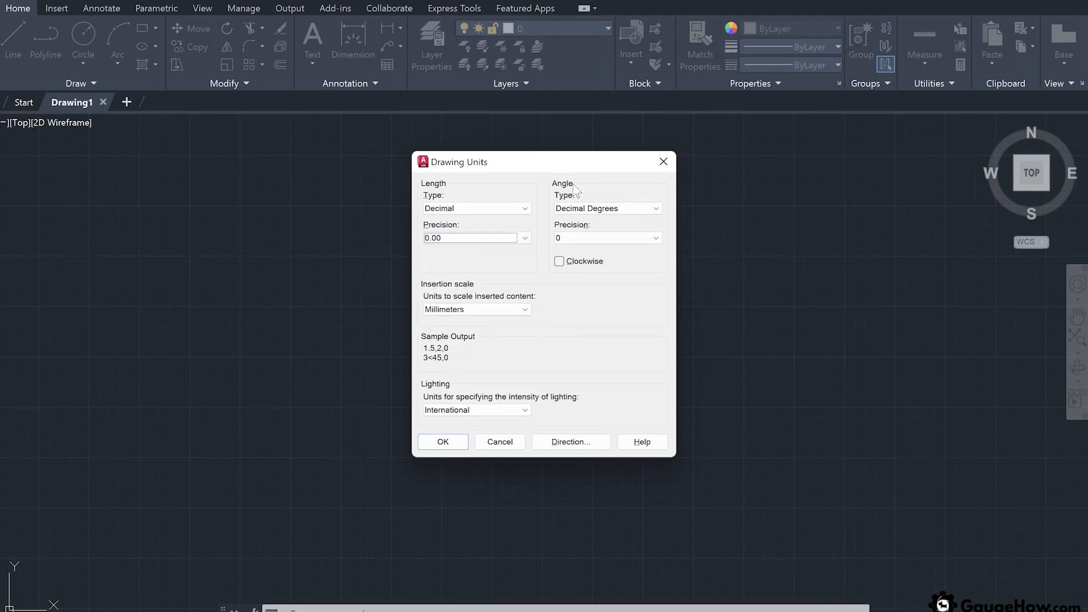
Step: Keep Decimal Degrees, set angle precision to 0.0, and leave positive angles counterclockwise
click(600, 210)
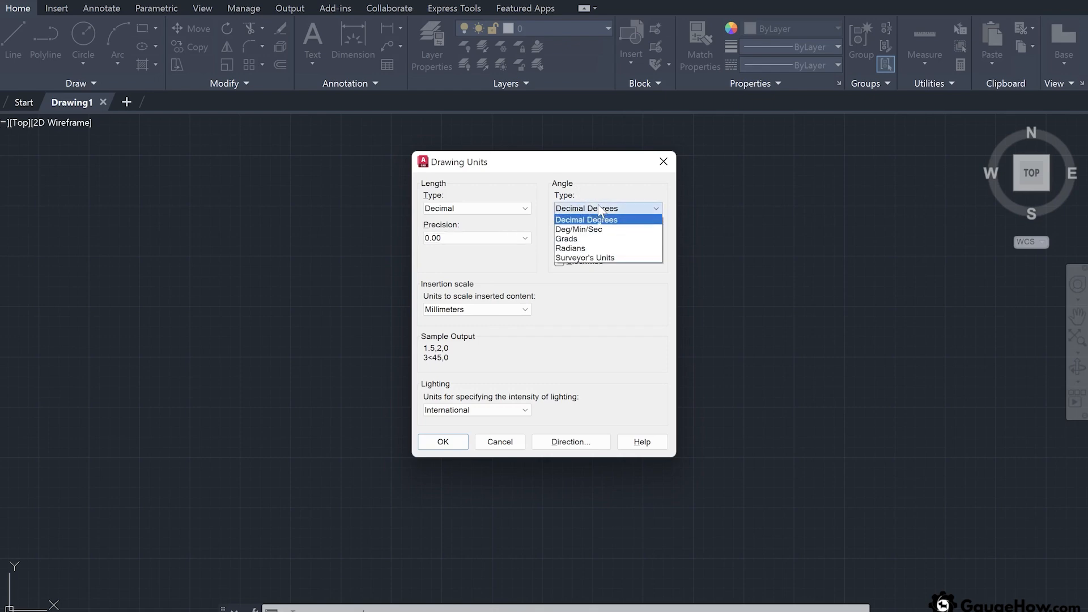
click(628, 220)
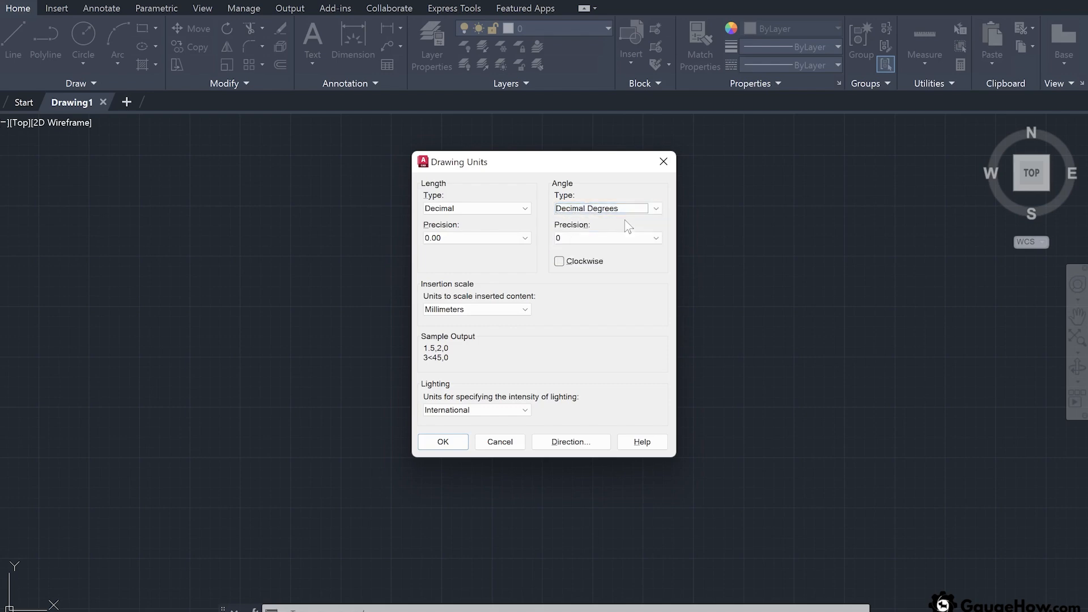
click(627, 237)
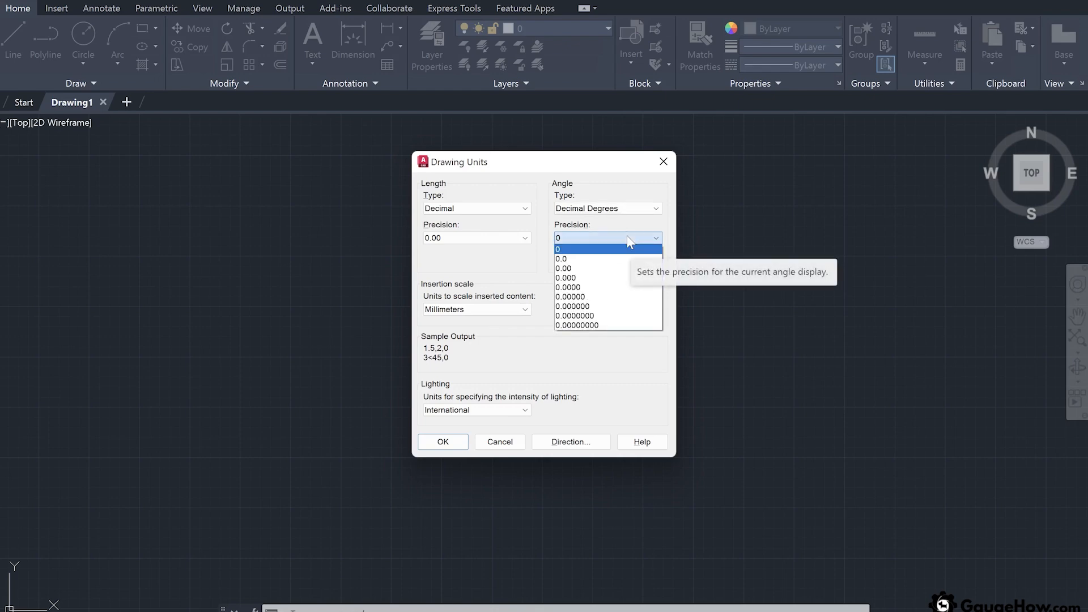
click(594, 260)
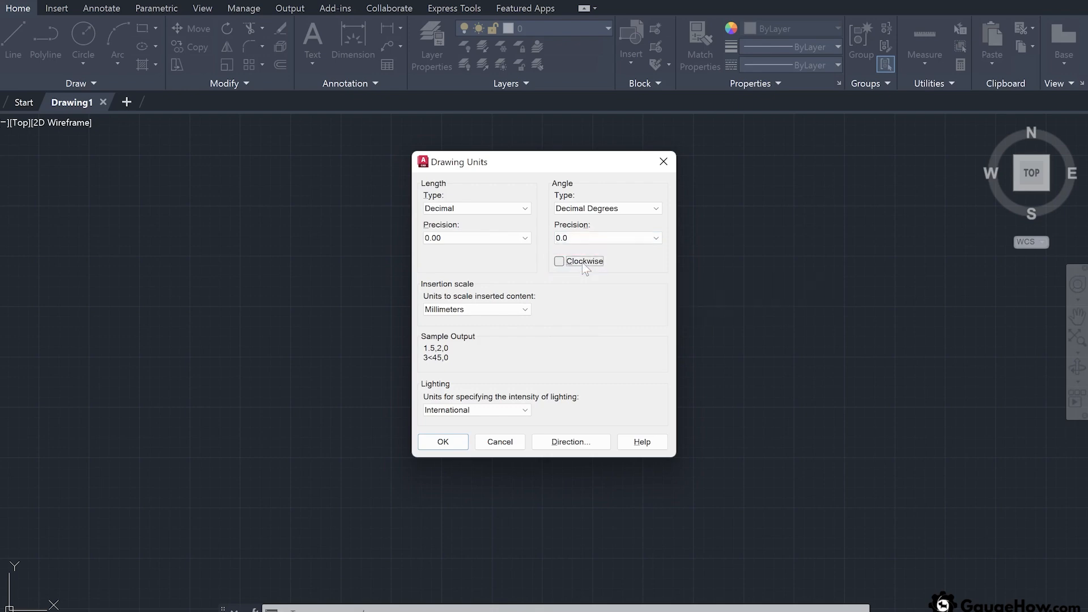
click(584, 262)
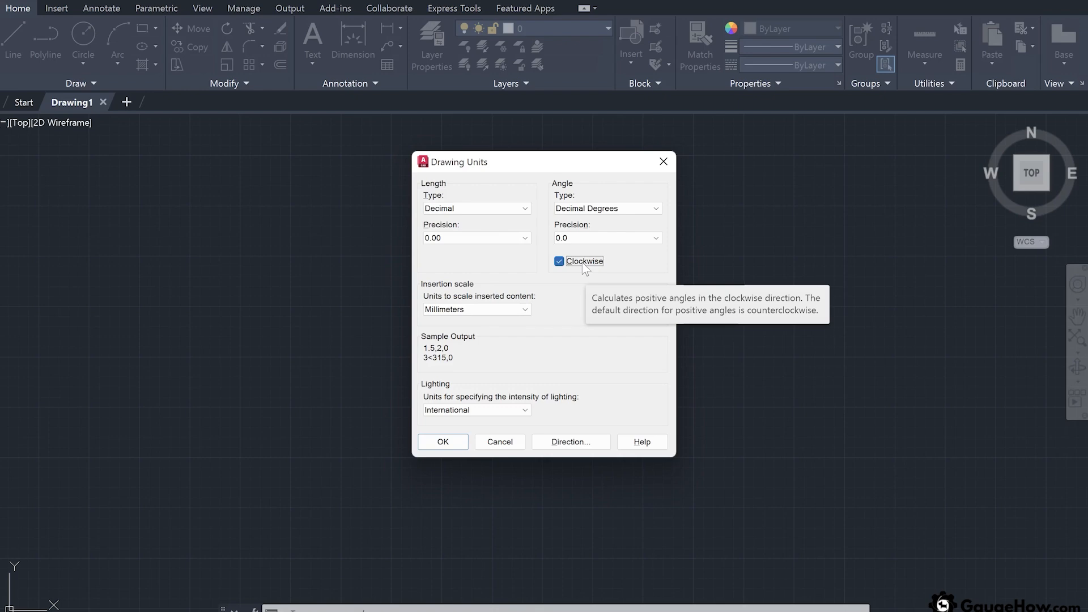
click(584, 261)
Step: Leave the insertion scale at Millimeters and confirm the Drawing Units dialog with OK
click(495, 310)
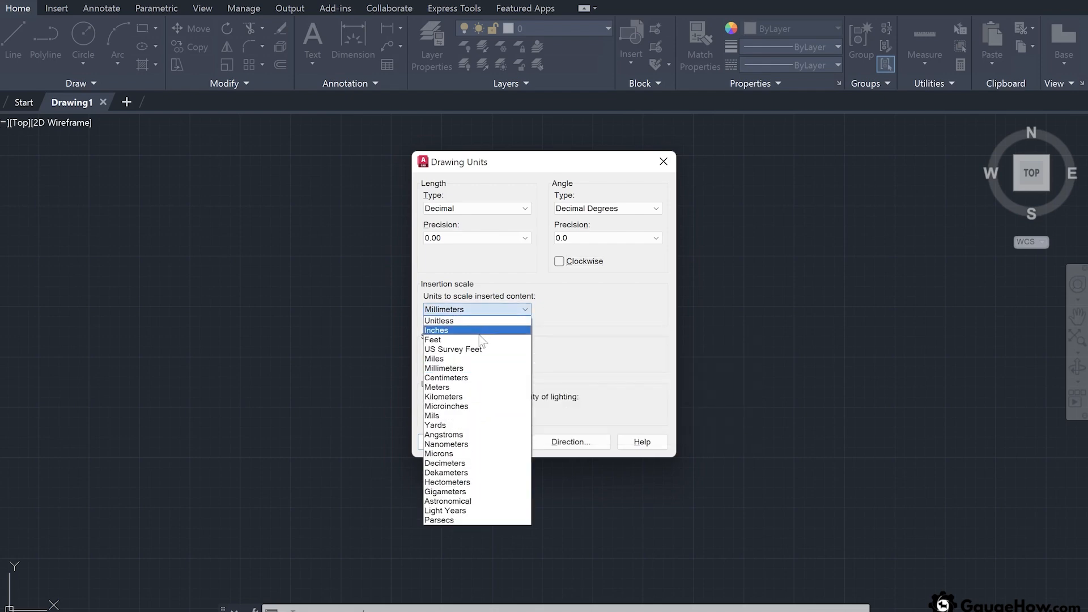
click(478, 373)
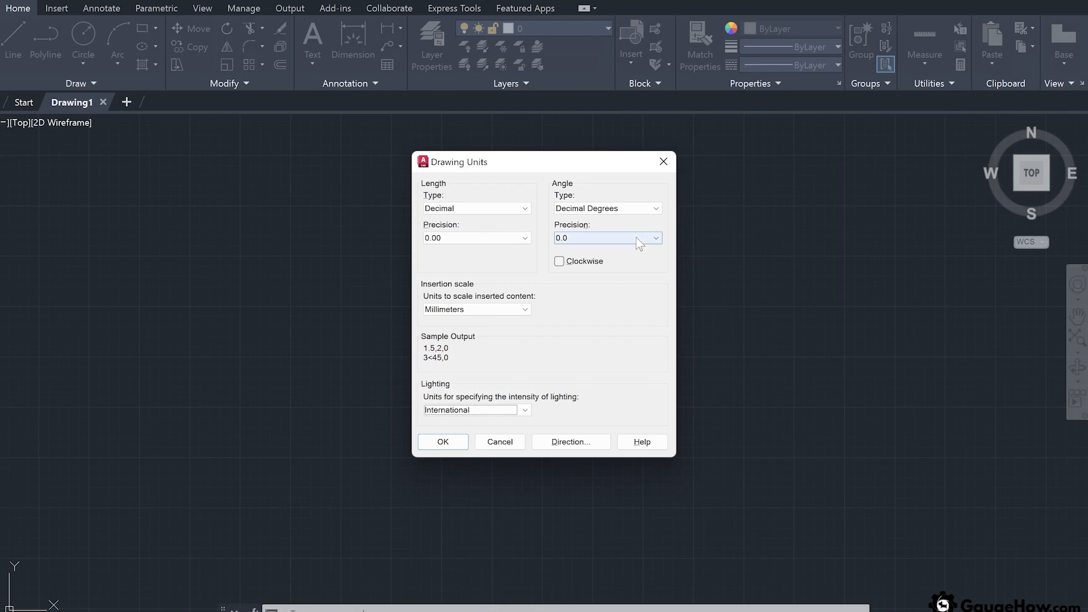
click(441, 442)
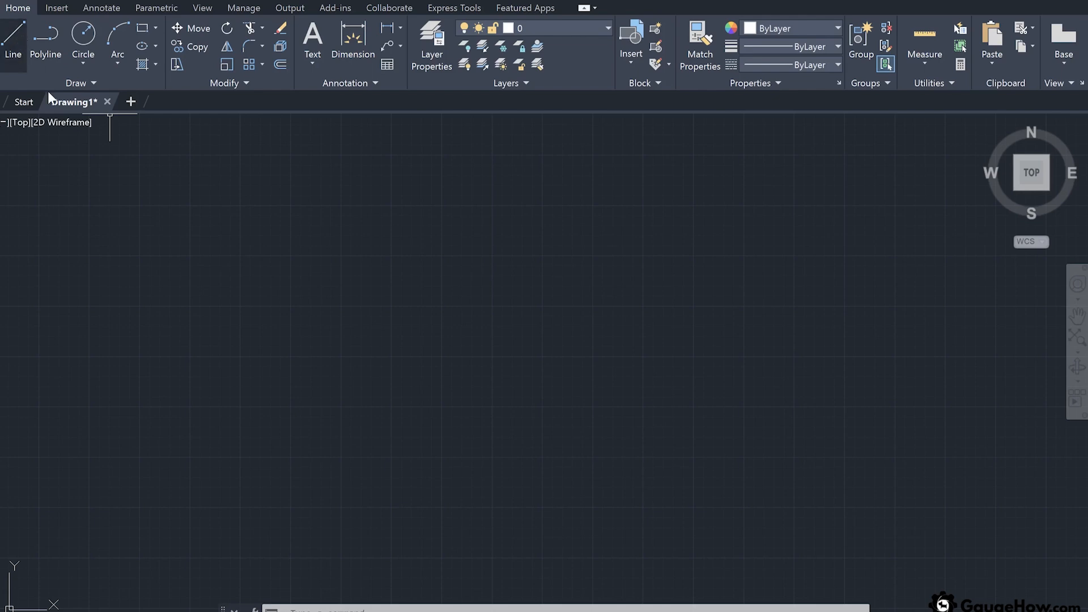
Step: Draw a 3000.33333-long line from a picked start point, then enter 36.666666 for the next point
click(14, 46)
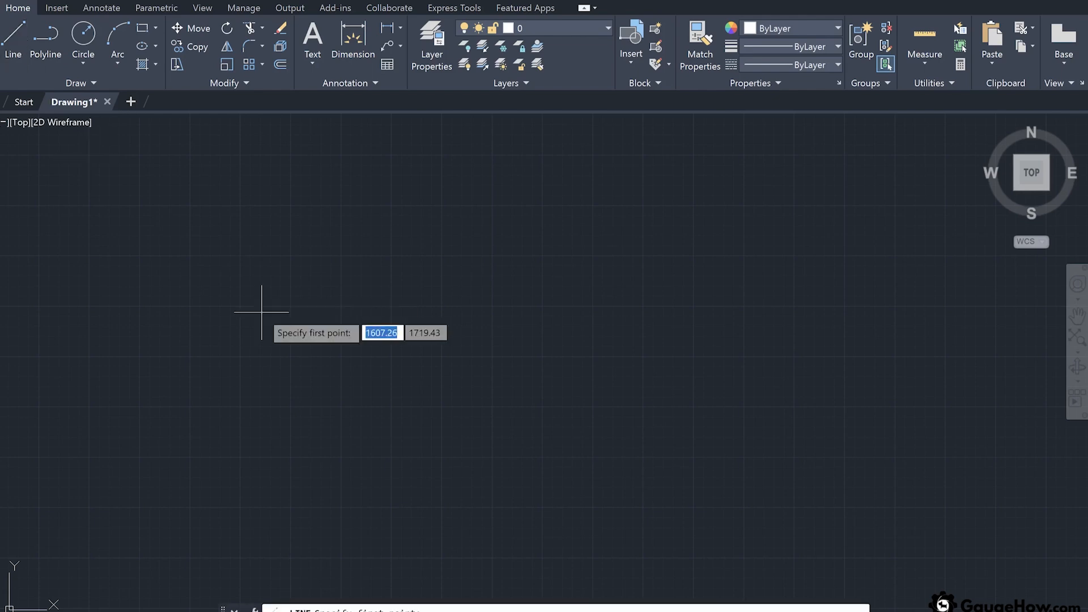
click(281, 356)
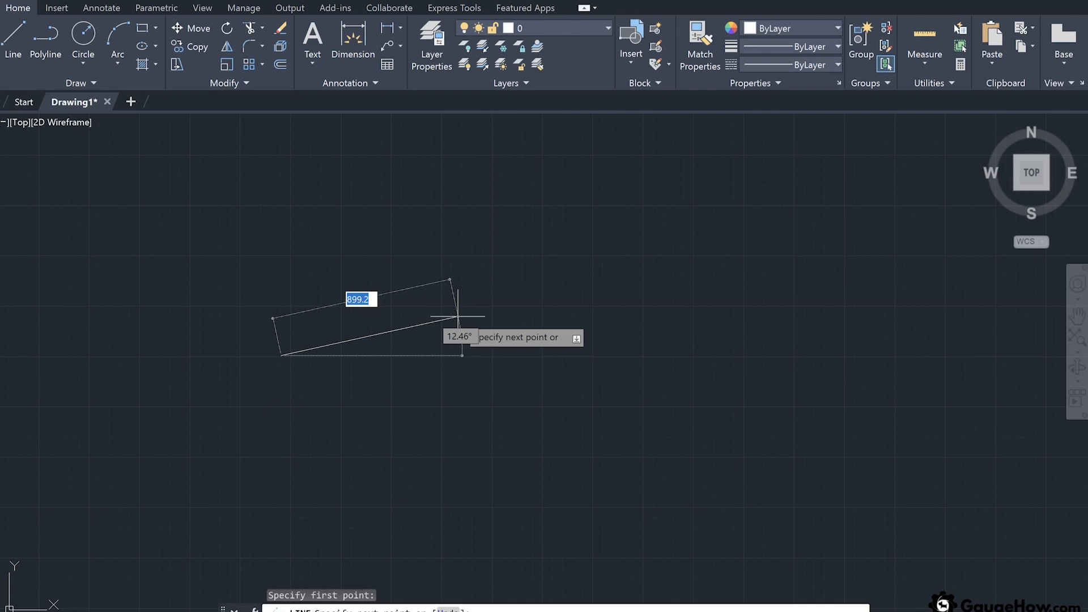
text(3000.33333)
key(Return)
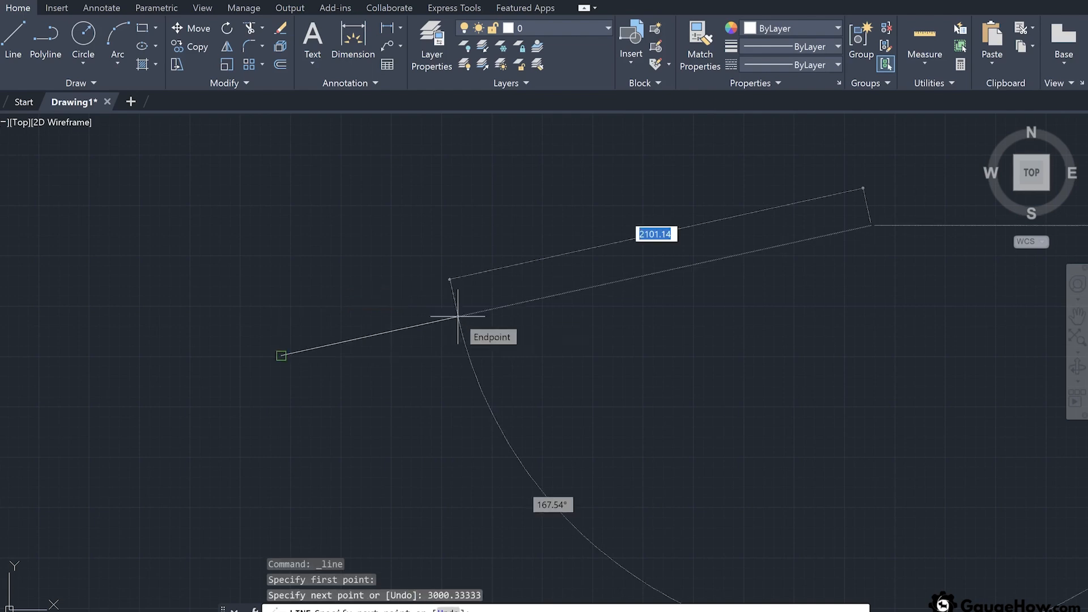
text(36.66)
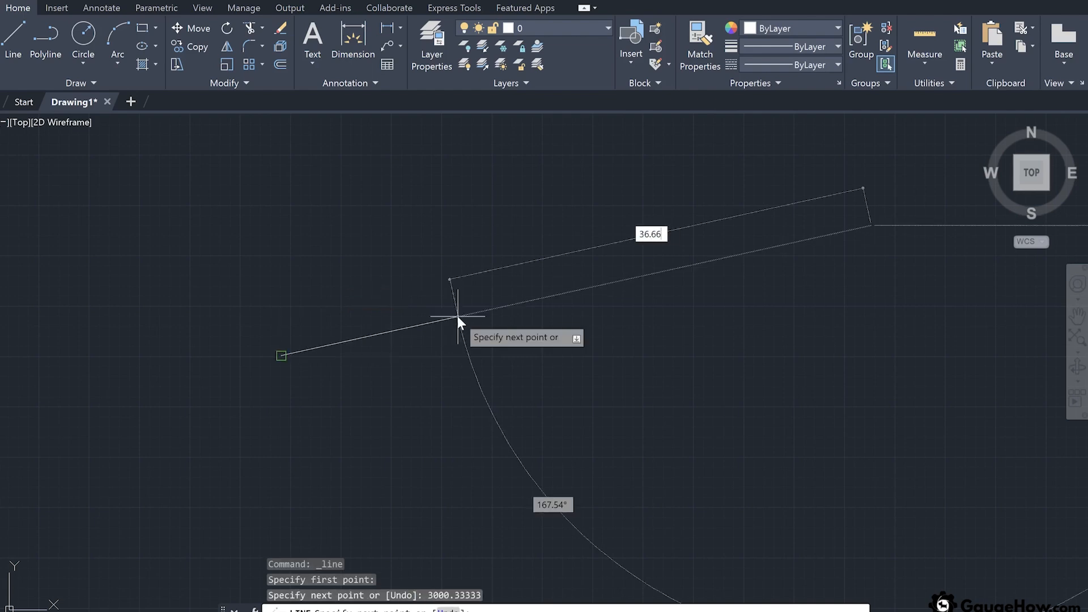
text(6666)
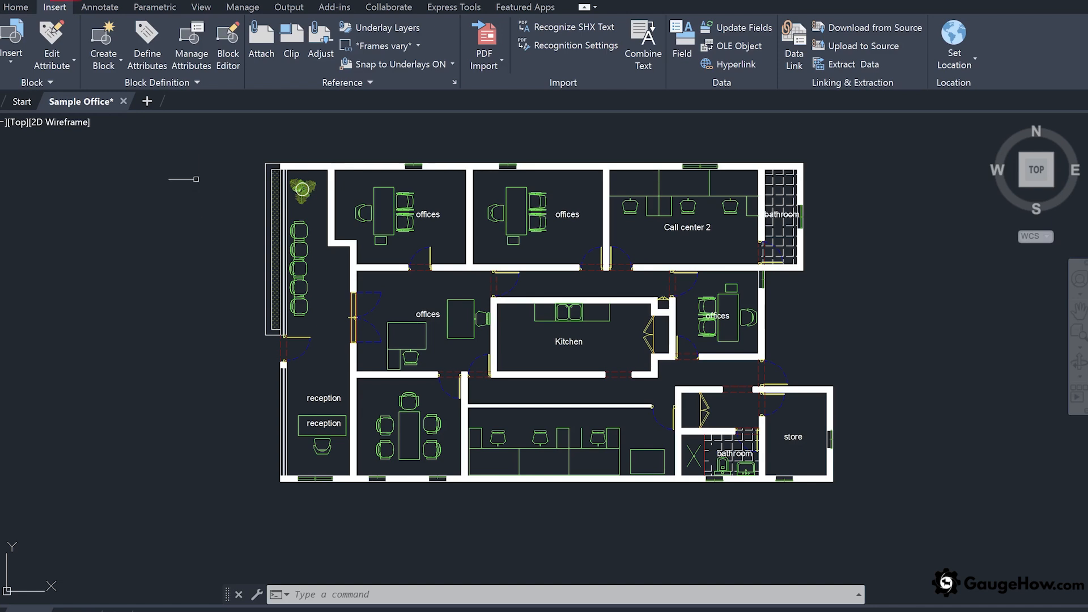
click(73, 2)
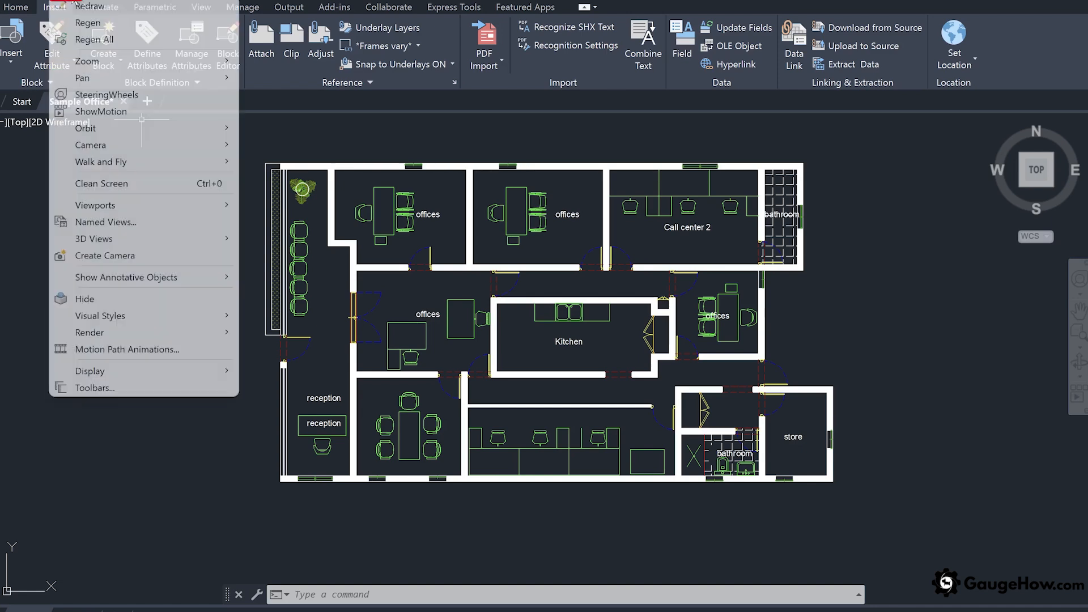
mouse_move(93, 64)
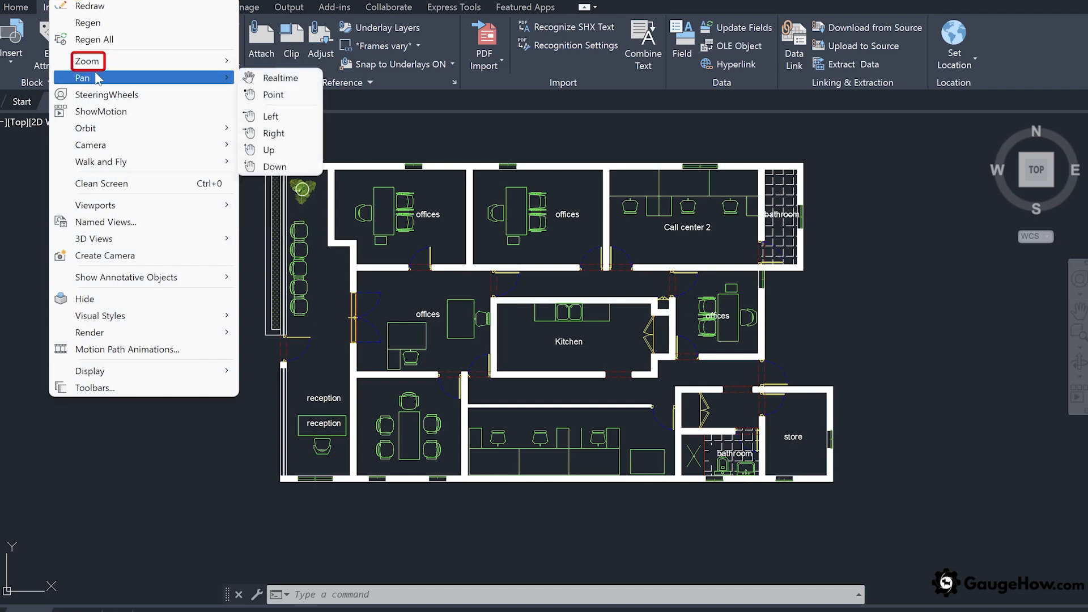
mouse_move(107, 131)
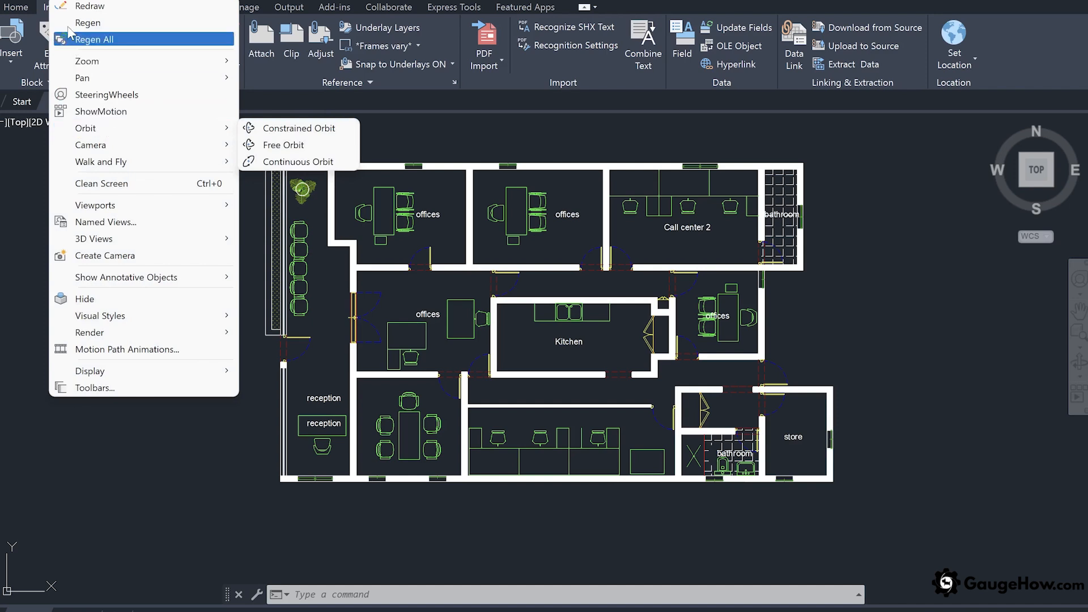
click(94, 39)
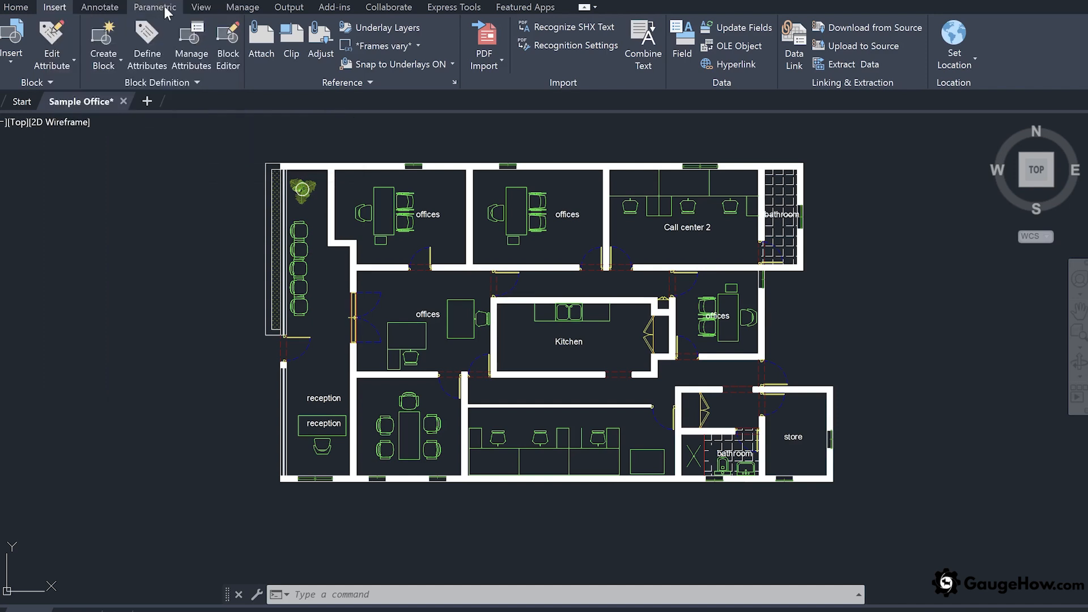
Step: On the View ribbon tab, turn on the Navigate panel through Show Panels
click(201, 9)
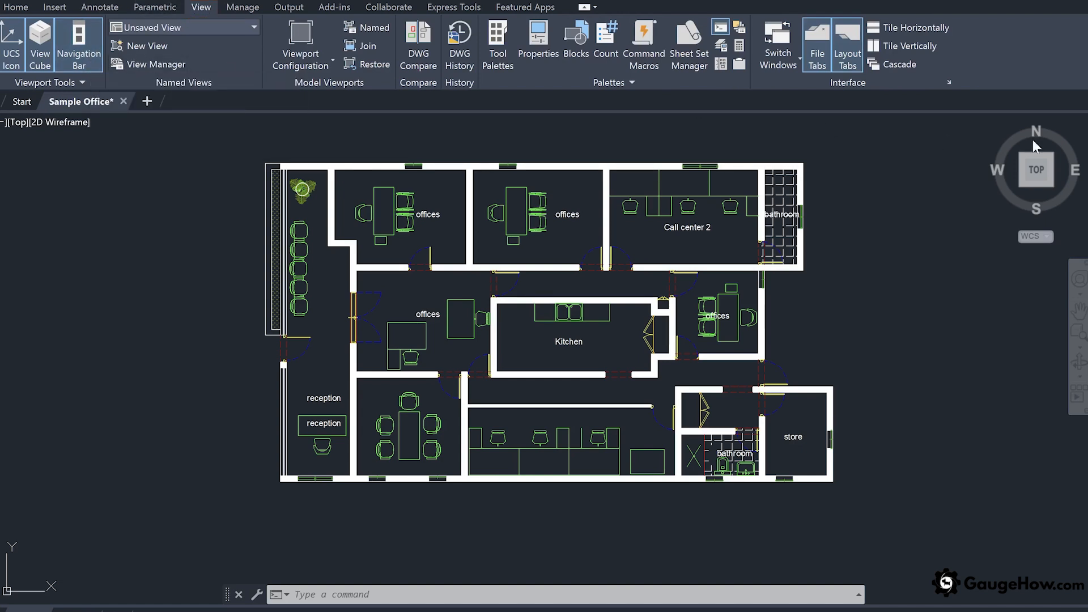
right_click(987, 43)
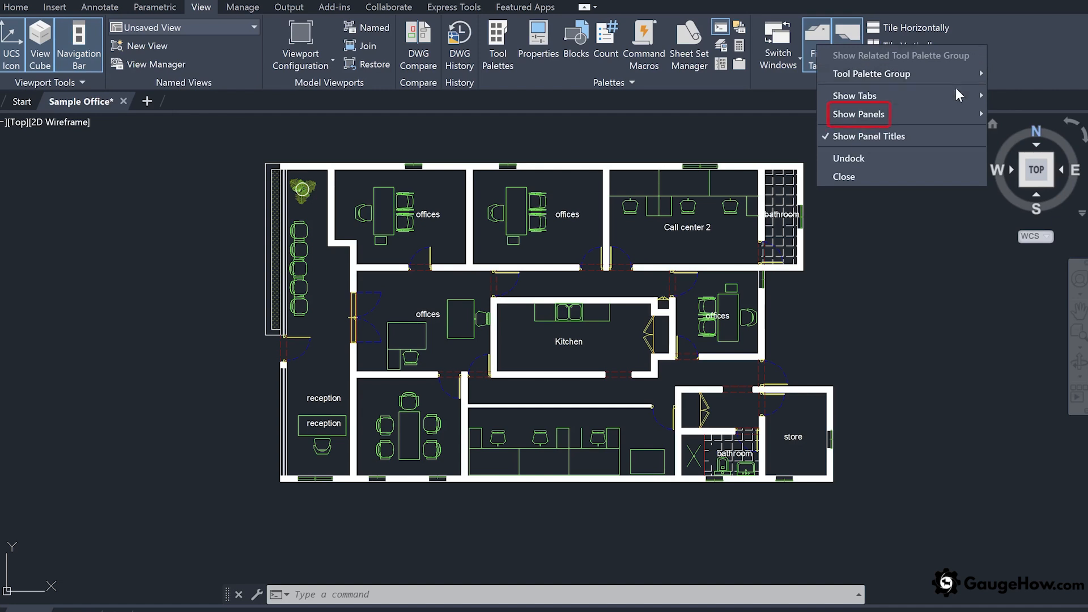
mouse_move(946, 111)
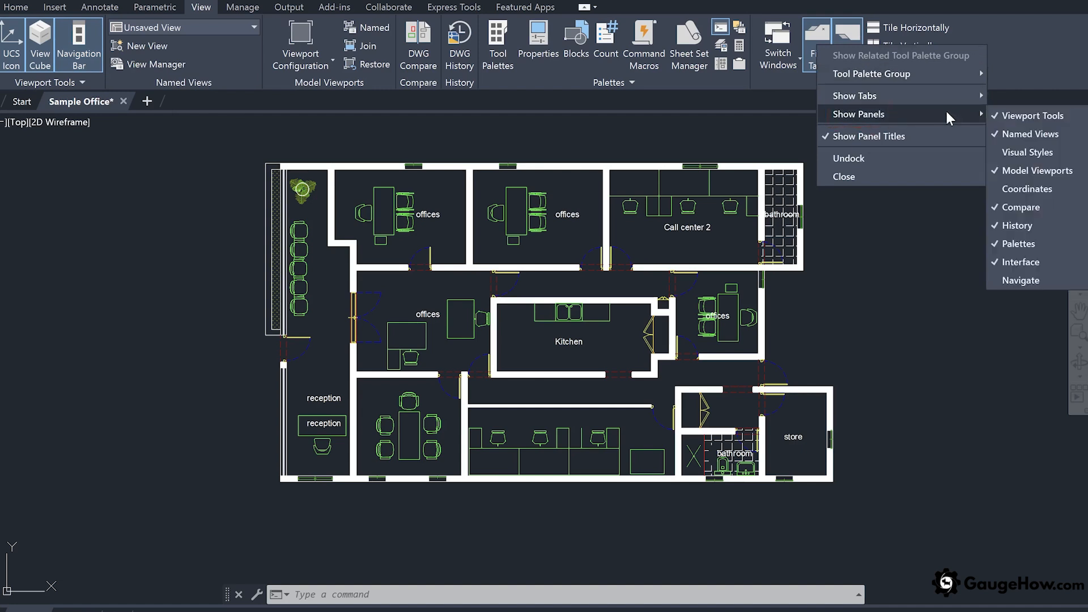
click(1014, 281)
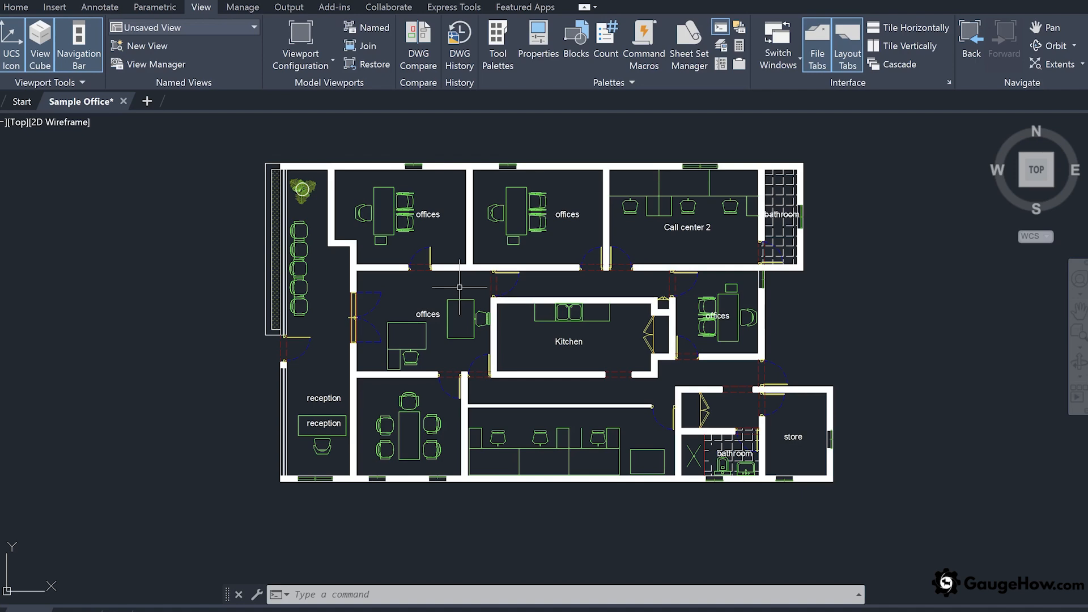
Step: Zoom in and out, then pan and orbit the floor plan into a tilted 3D view around the kitchen
scroll(459, 287, down, 2)
scroll(459, 287, up, 6)
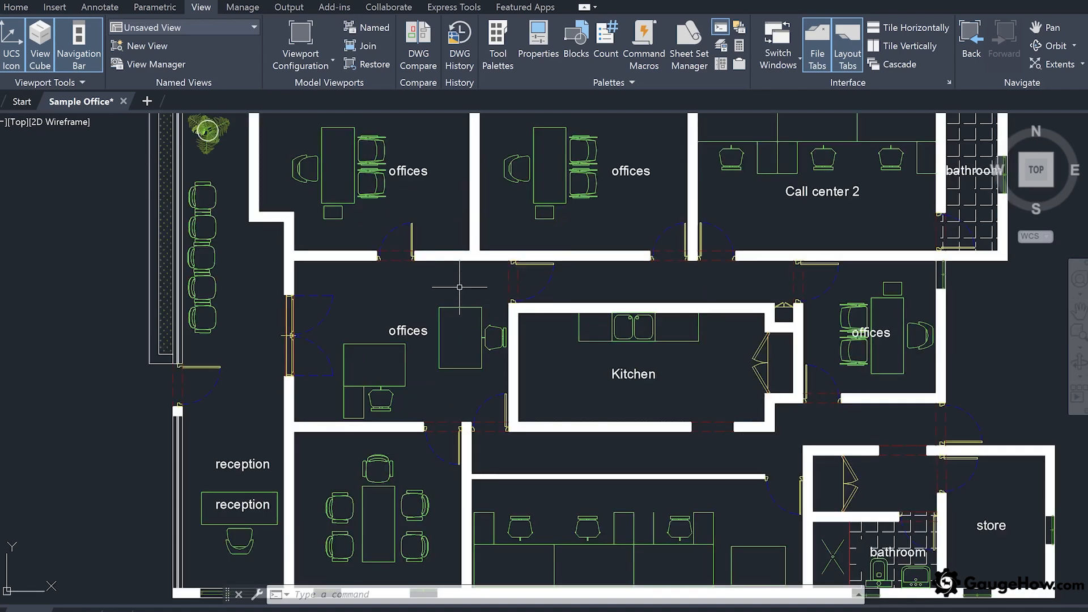
scroll(459, 288, up, 2)
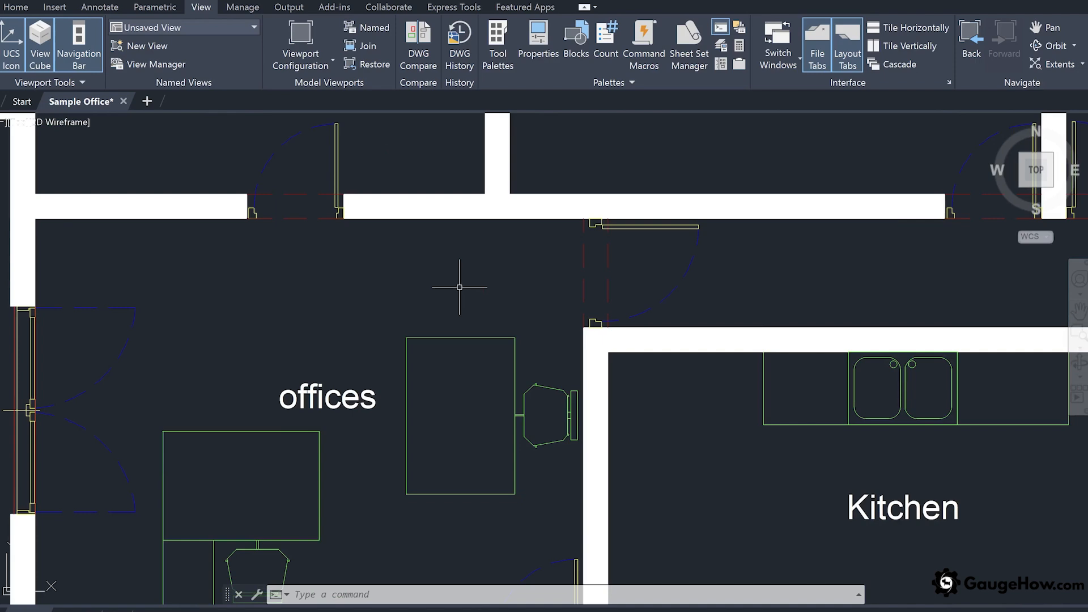
scroll(459, 287, down, 4)
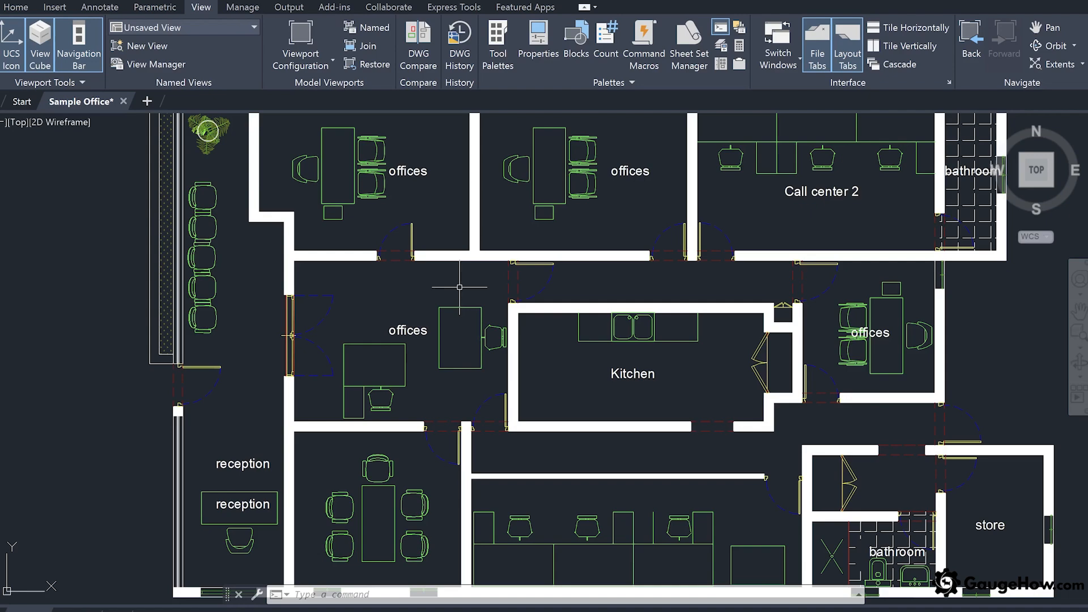
middle_drag(460, 287, 429, 283)
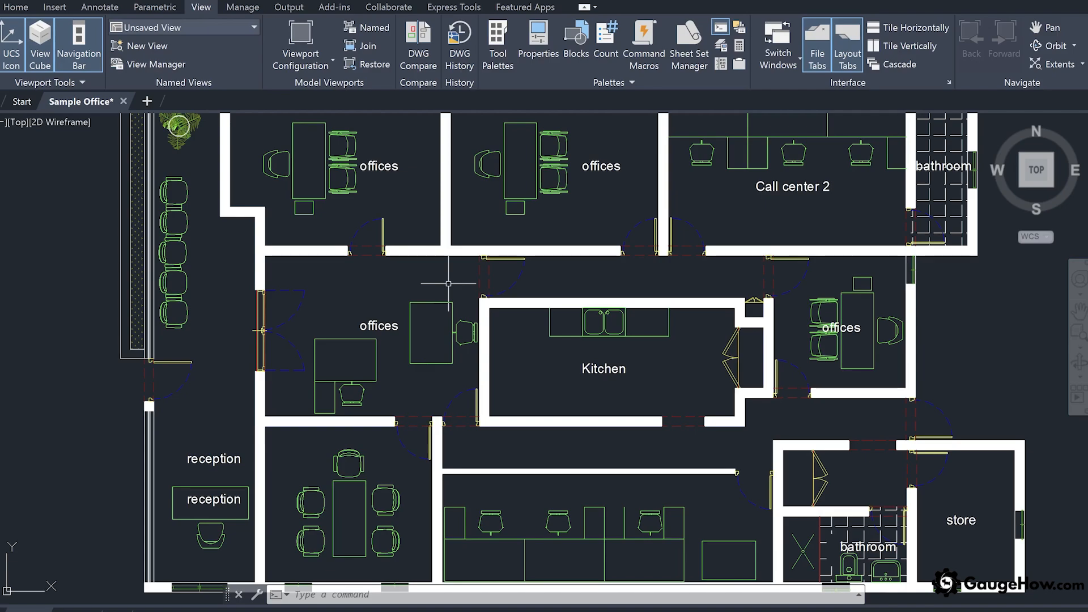
shift+middle_drag(448, 283, 513, 280)
shift+middle_drag(546, 350, 476, 352)
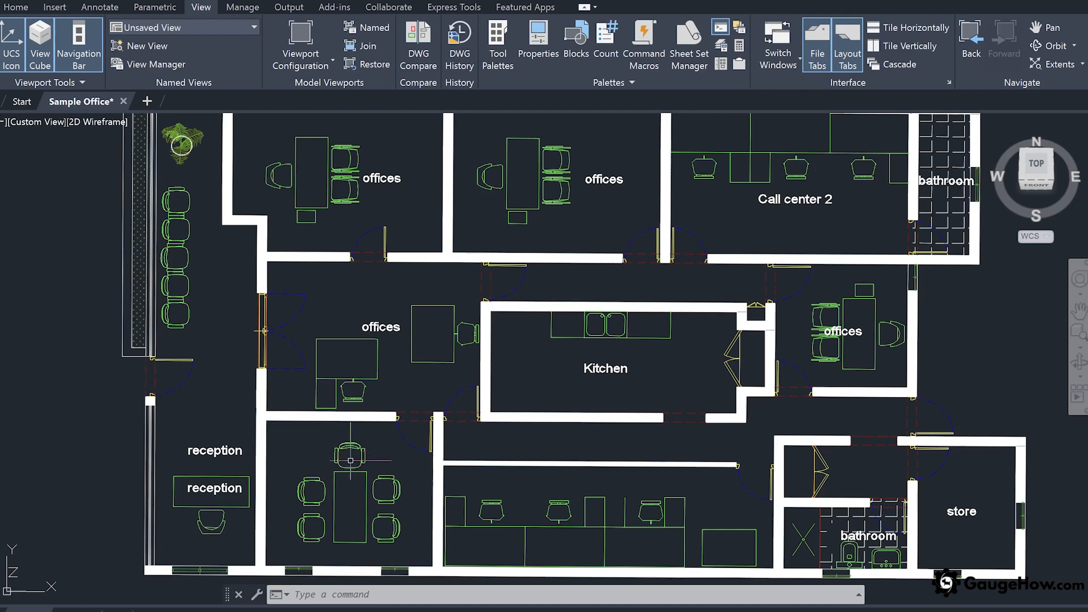
Step: Scroll-zoom in on a chair and back out until the whole floor plan fills the window
scroll(350, 460, down, 2)
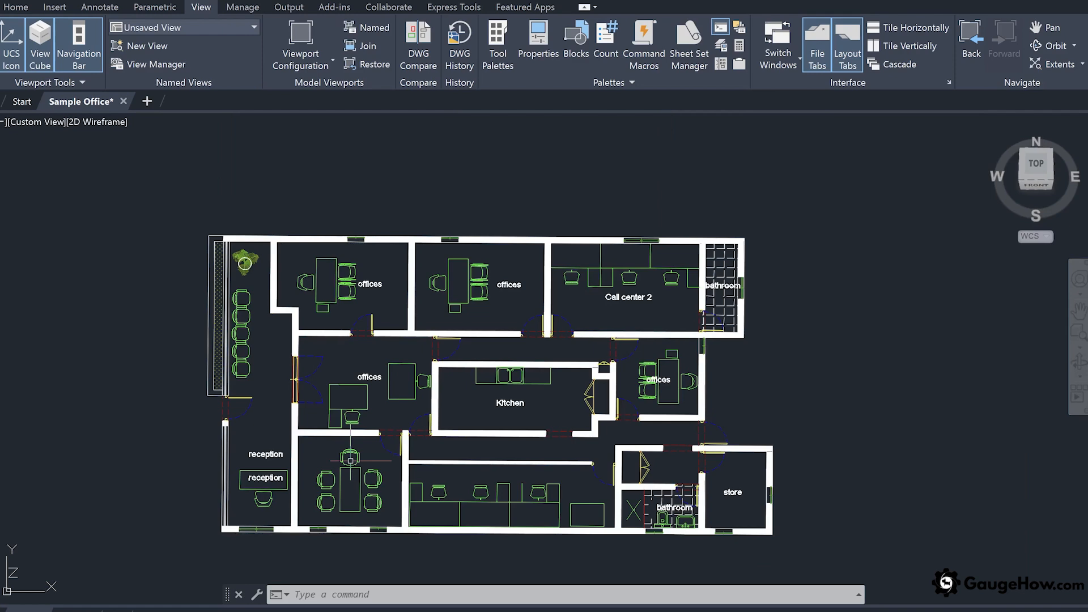
scroll(350, 460, up, 8)
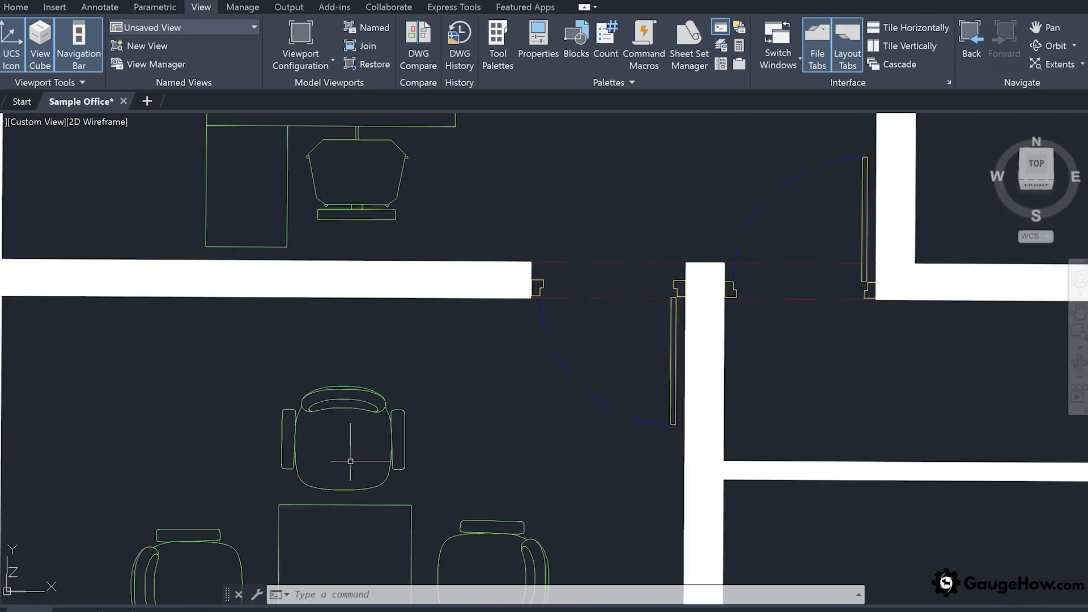
scroll(350, 461, up, 4)
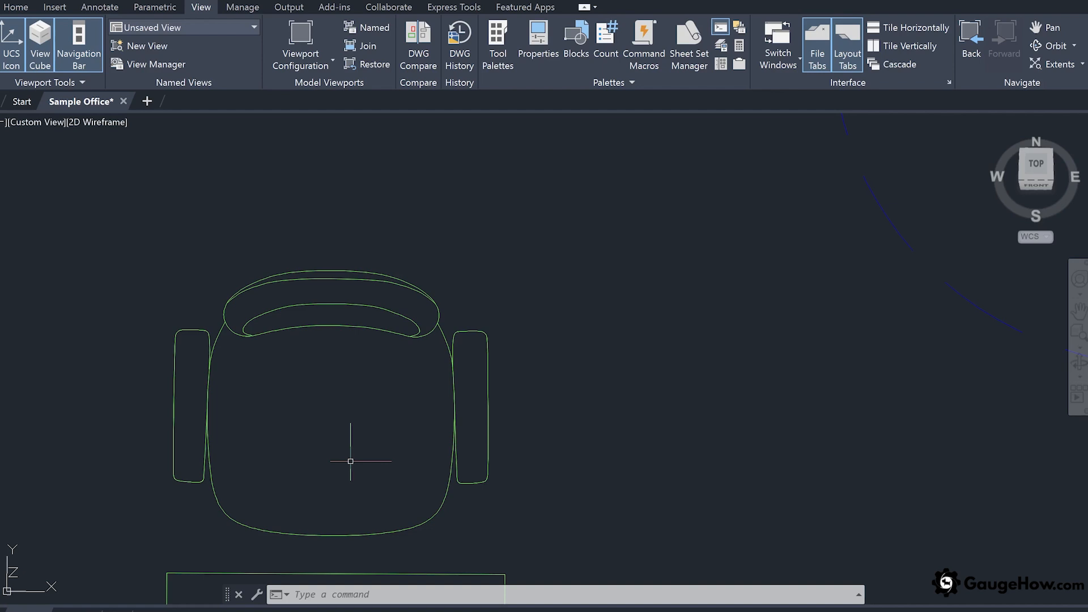
scroll(350, 461, down, 3)
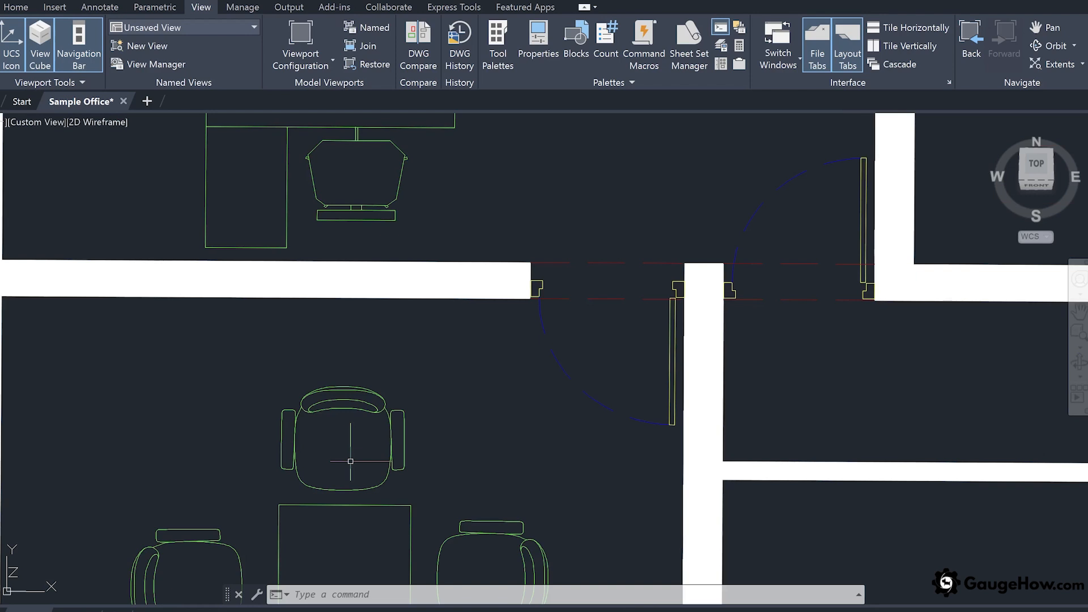
scroll(350, 461, up, 2)
scroll(350, 461, down, 2)
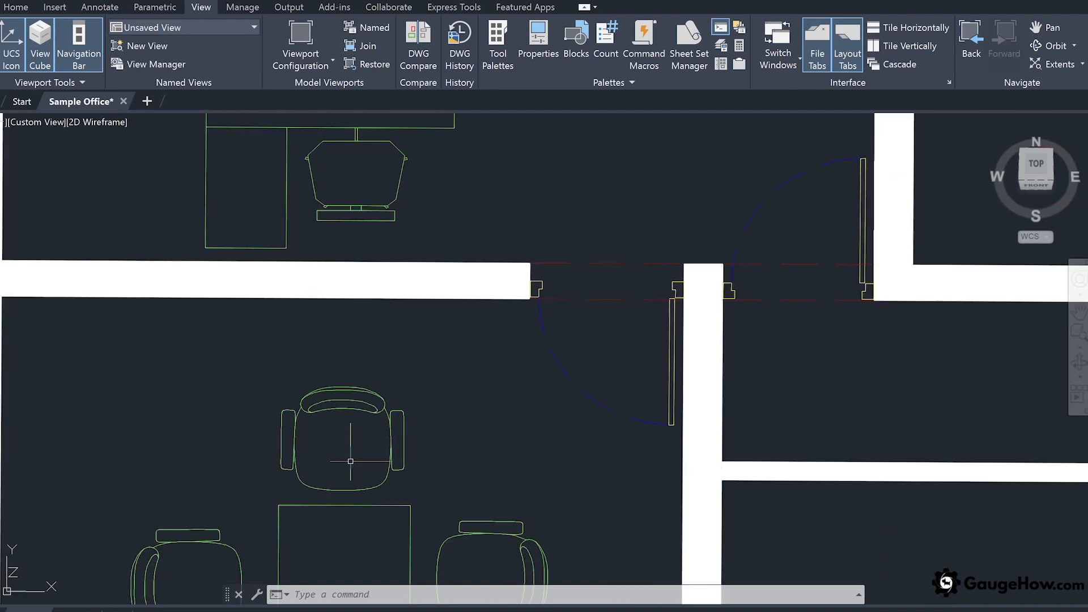
scroll(350, 461, down, 3)
scroll(462, 343, down, 3)
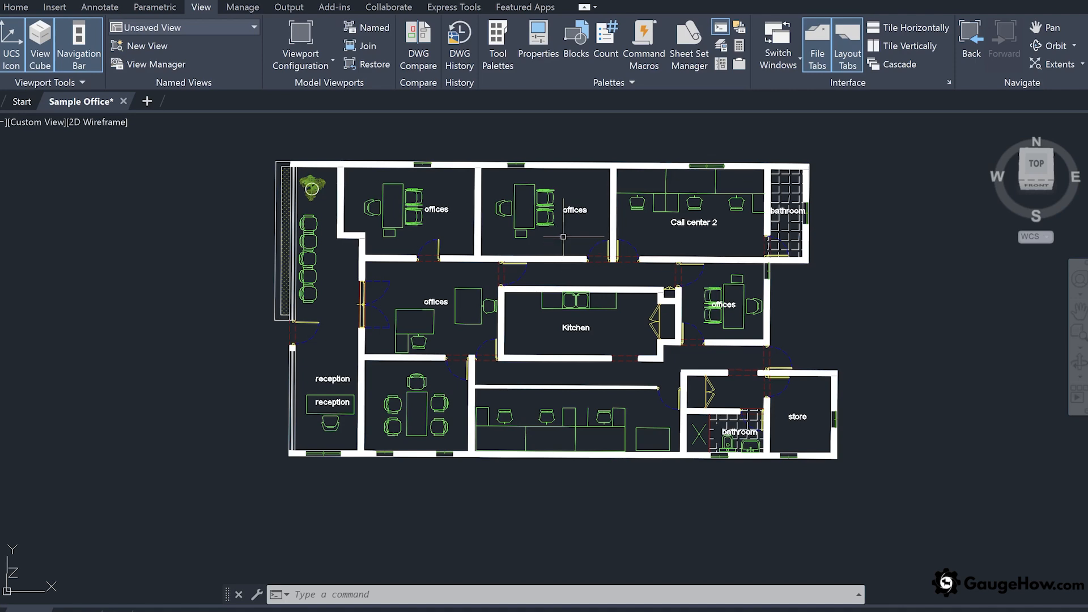
scroll(563, 237, up, 3)
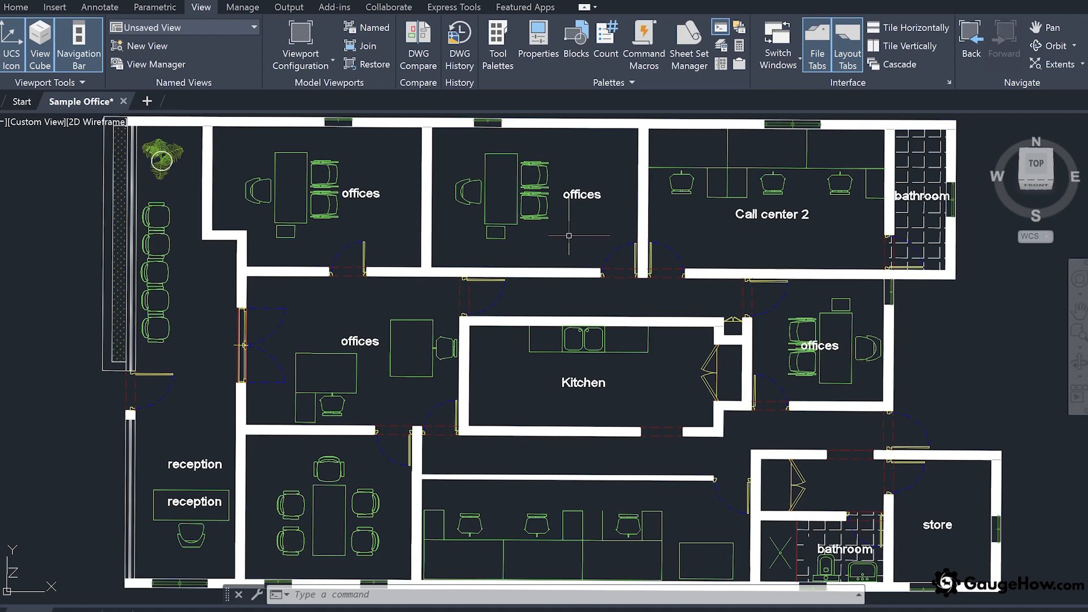
click(313, 597)
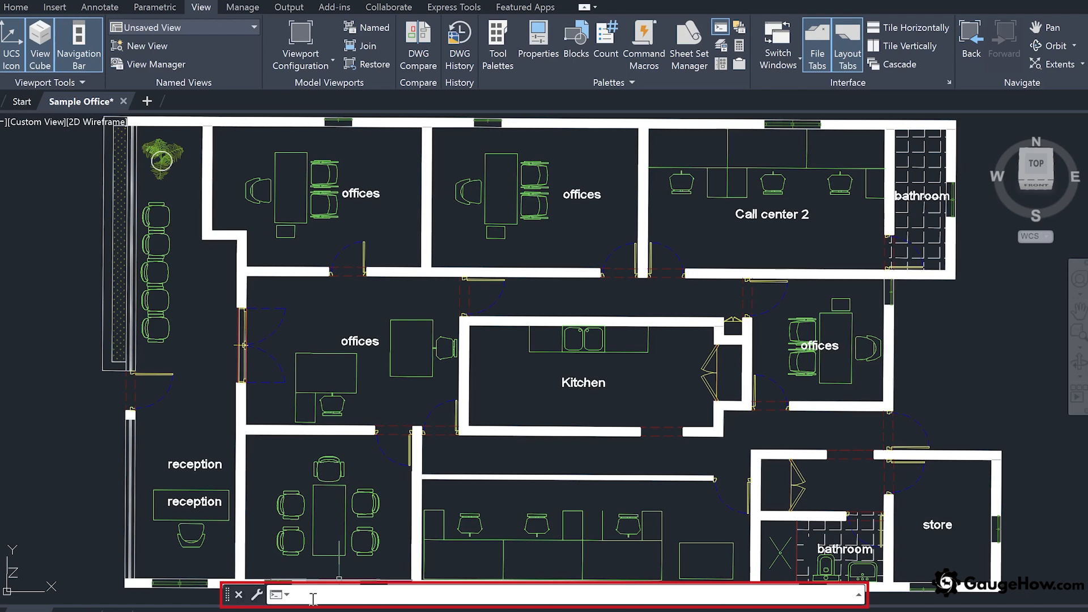
text(pan)
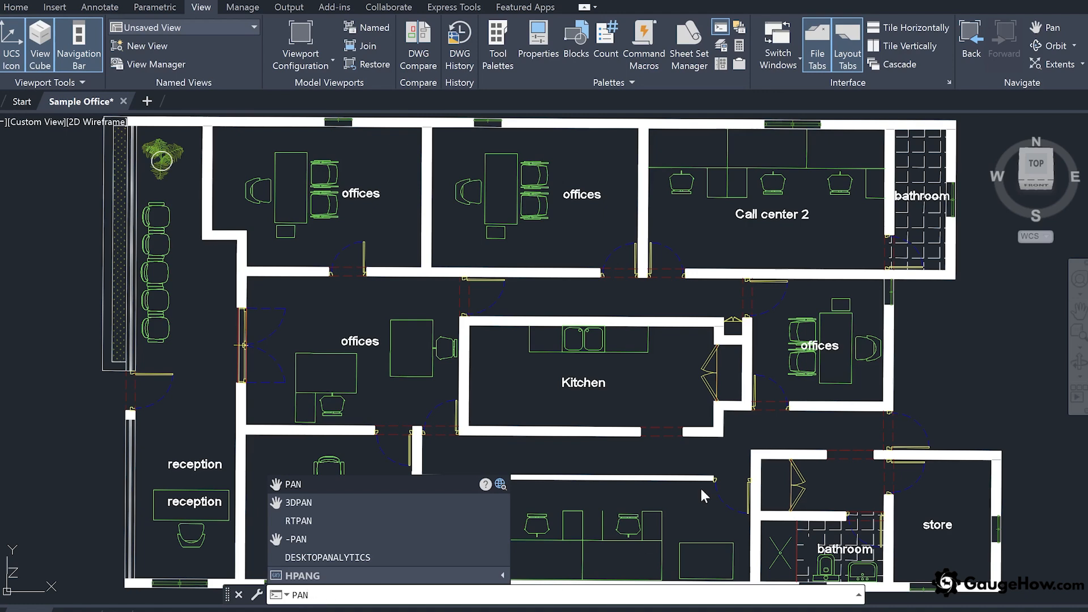
click(1048, 282)
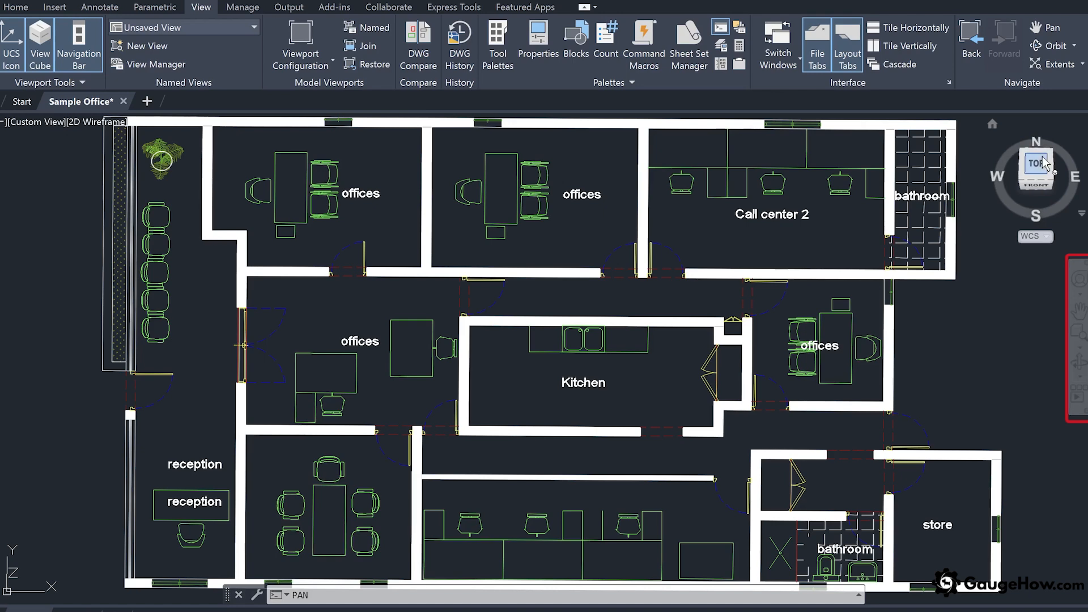
Step: Use the Full Navigation Wheel's Zoom wedge to zoom in toward the Kitchen
click(1079, 278)
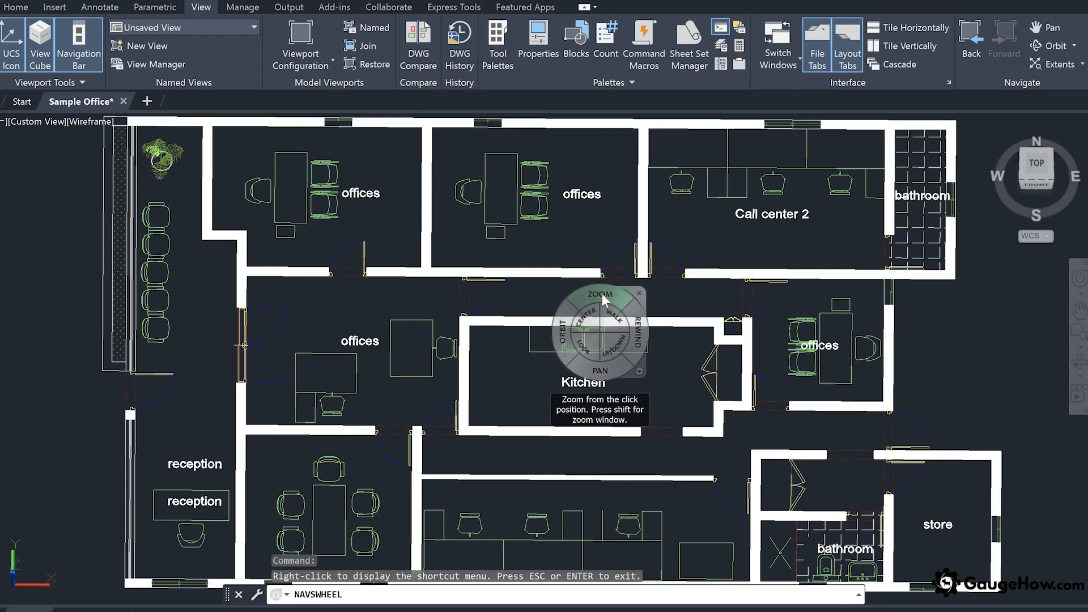
drag(601, 294, 601, 294)
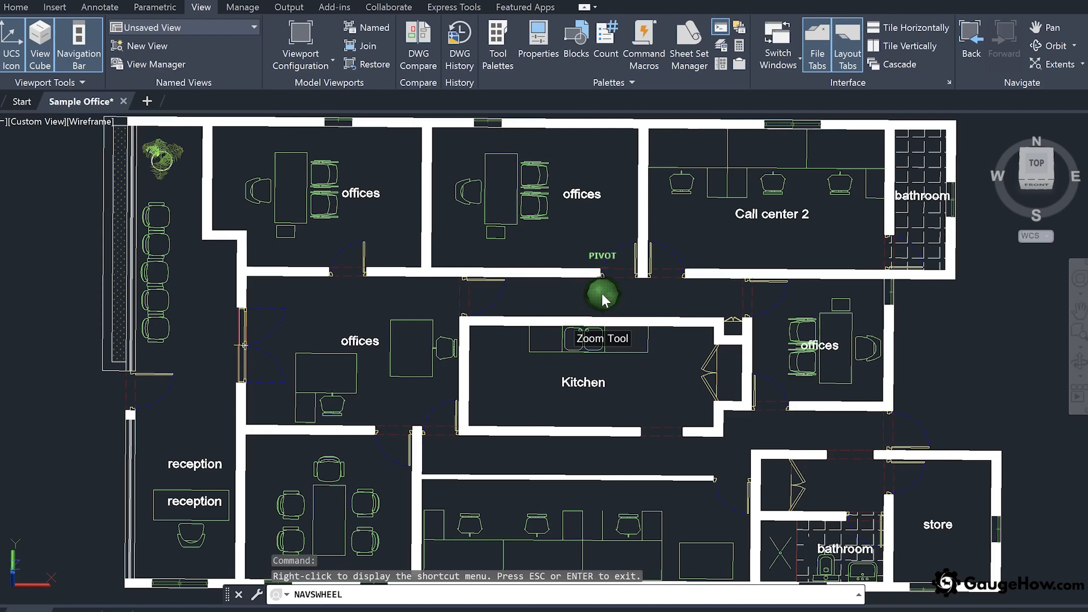
mouse_move(602, 294)
mouse_down()
mouse_move(602, 277)
mouse_move(600, 287)
mouse_up()
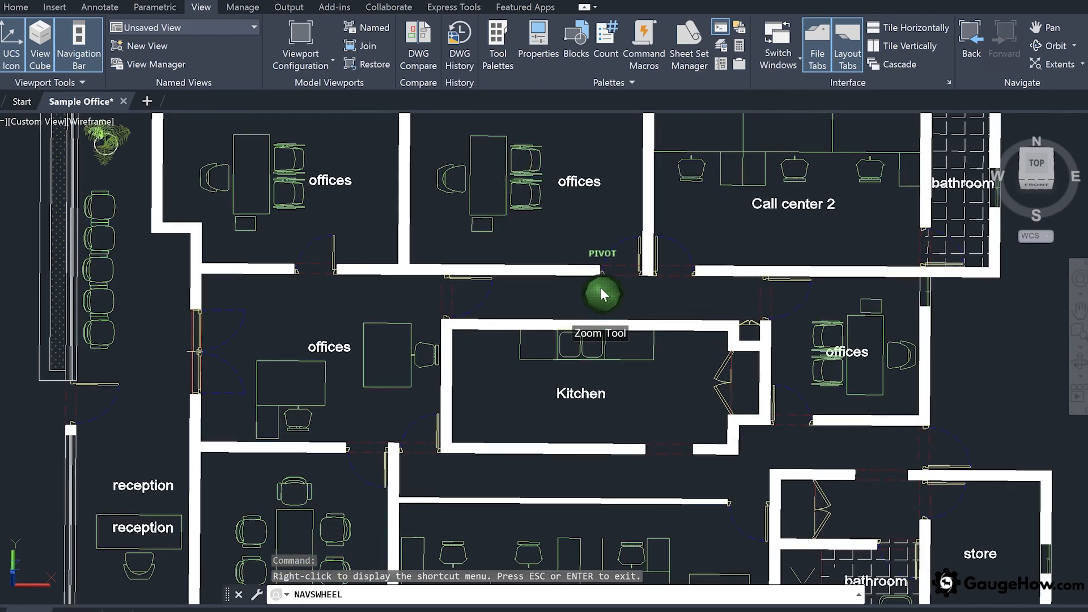
drag(600, 287, 600, 287)
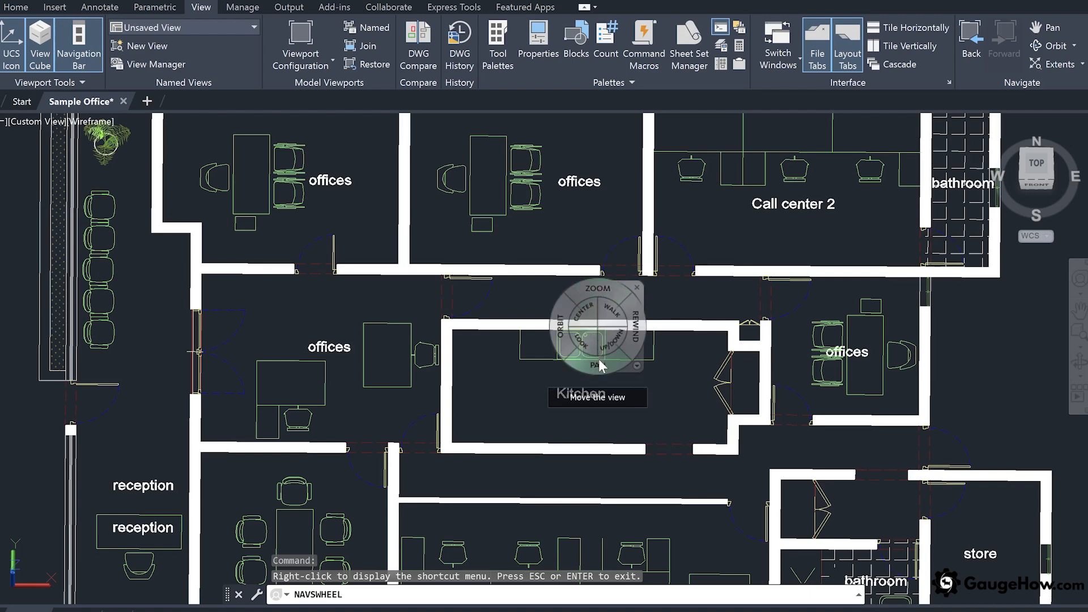
Step: Pan the plan across the view and orbit it slightly with the wheel, then close it
drag(600, 361, 588, 336)
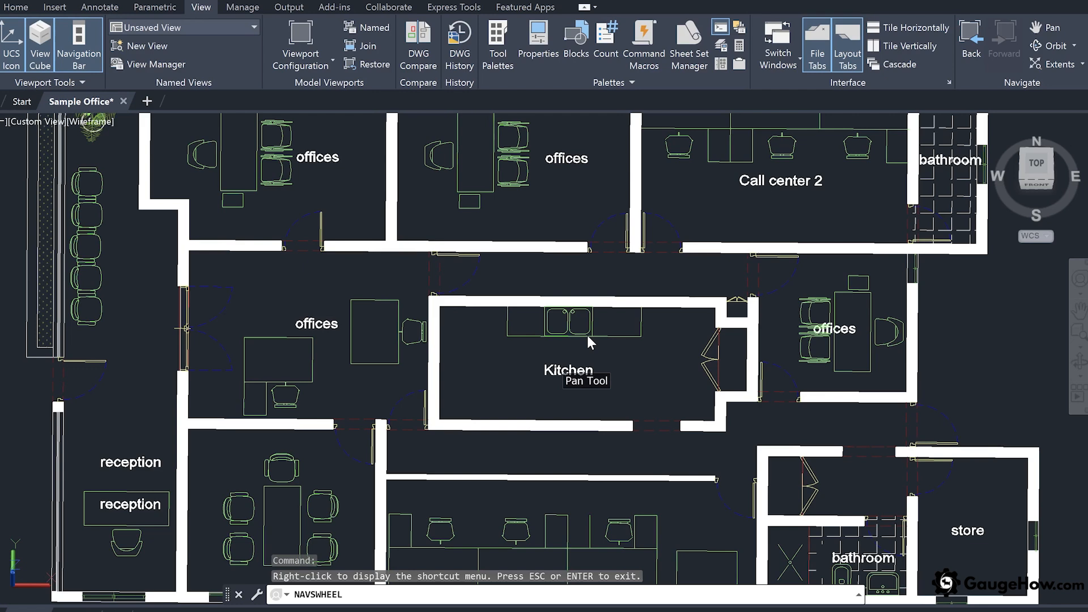
drag(587, 336, 587, 335)
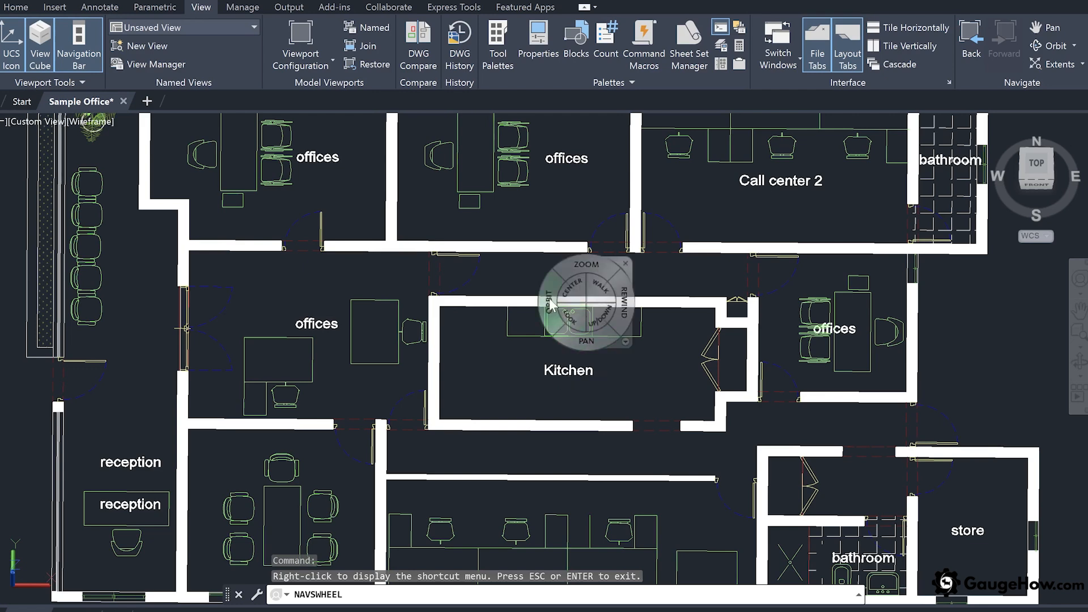
drag(550, 305, 546, 263)
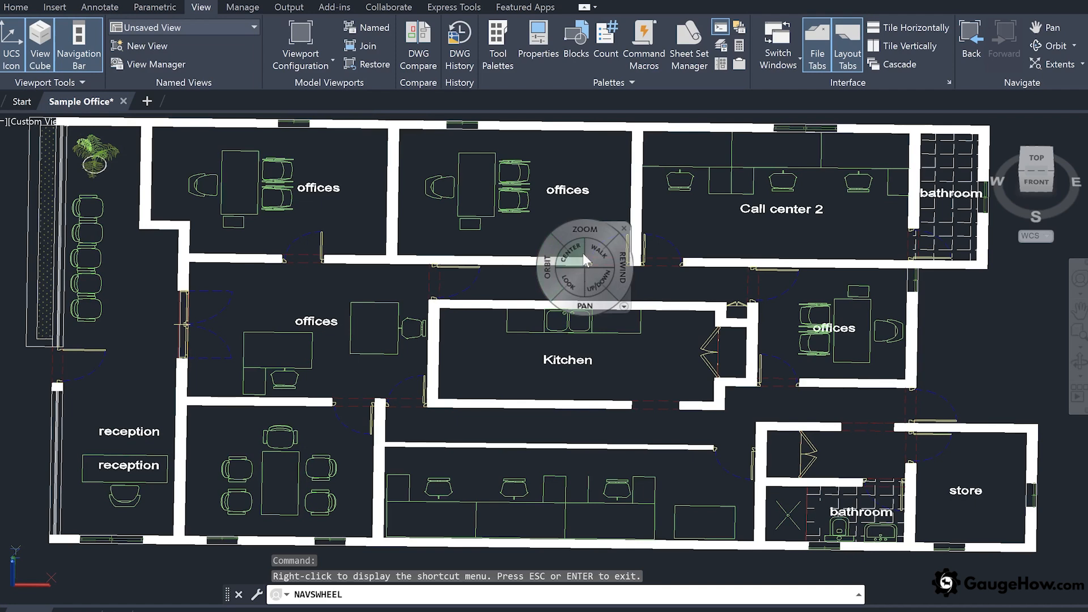
click(624, 229)
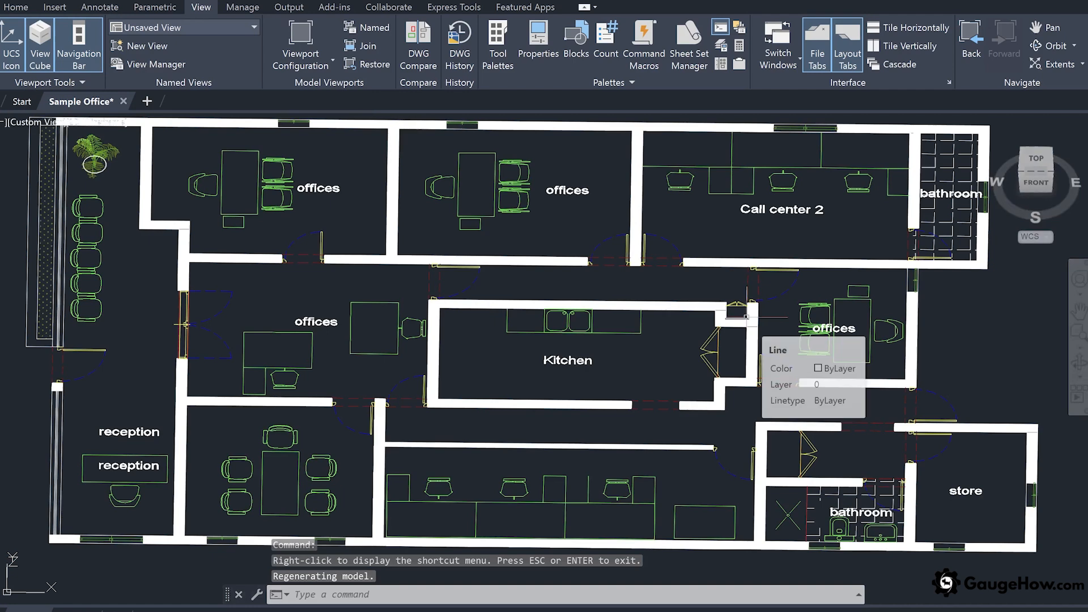
Step: Restore the TOP view, zoom to extents, and pan the plan slightly up and right
click(1037, 160)
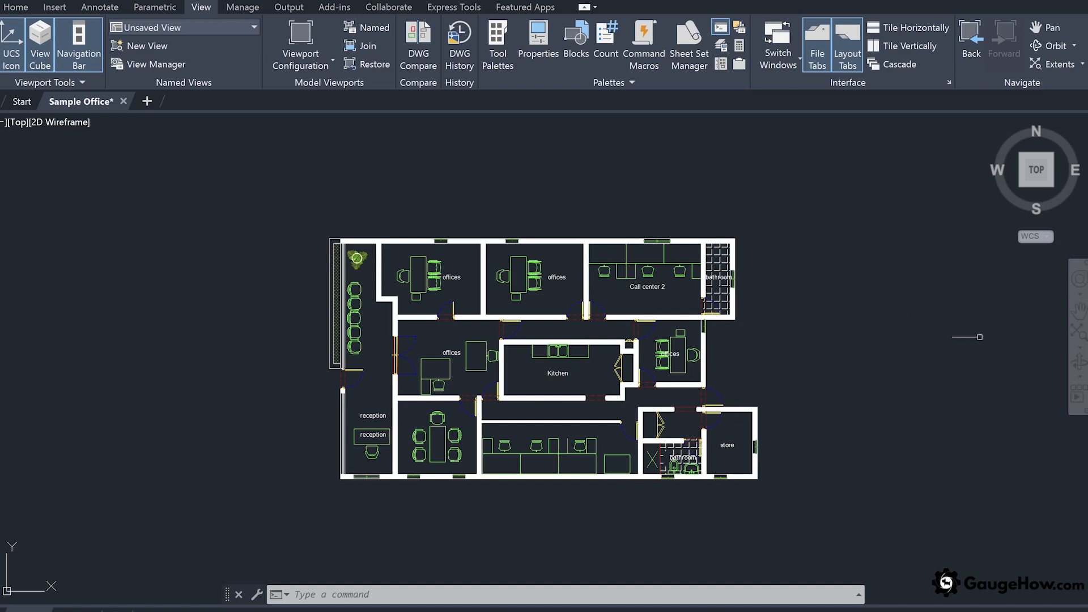
click(1077, 332)
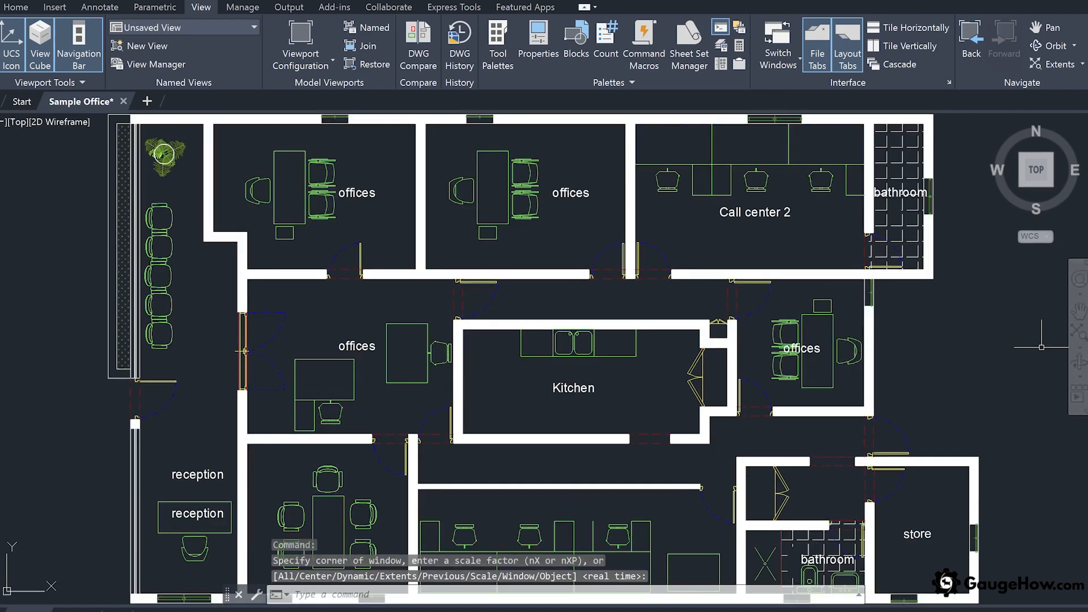
click(1077, 312)
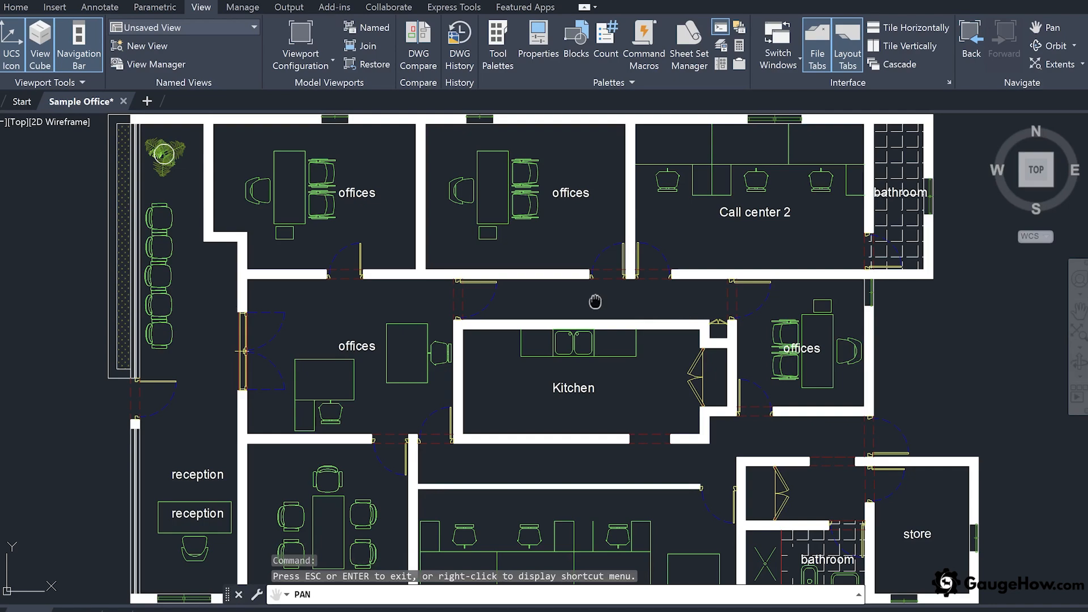
mouse_move(595, 302)
mouse_down()
mouse_move(596, 266)
mouse_move(597, 297)
mouse_move(580, 309)
mouse_move(510, 301)
mouse_move(603, 296)
mouse_move(592, 299)
mouse_up()
key(Escape)
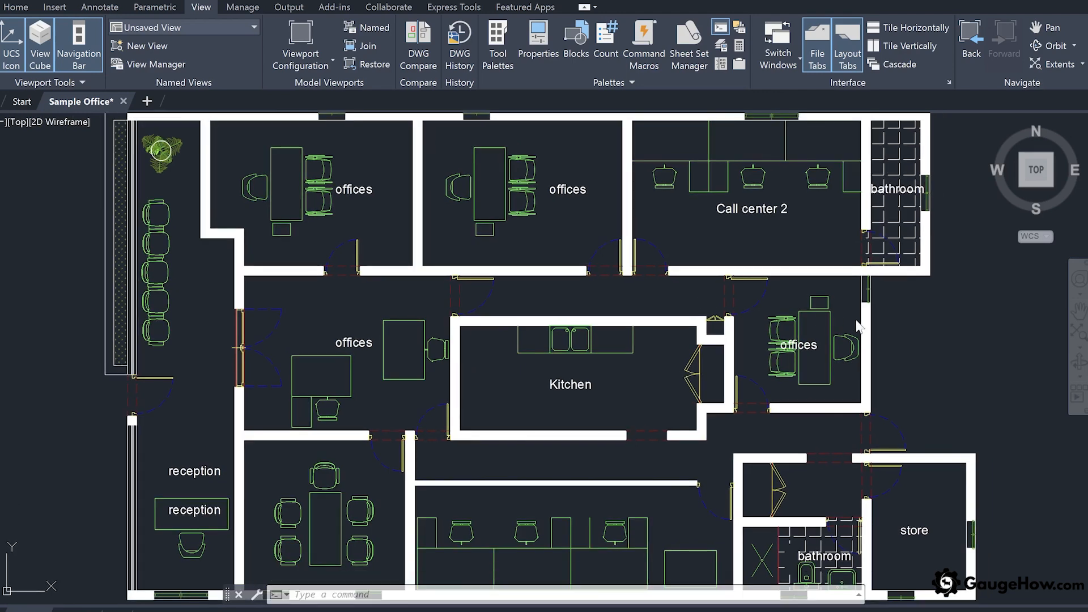
Step: Open the navigation bar's Orbit flyout, then its Zoom flyout to list the zoom modes
click(1079, 375)
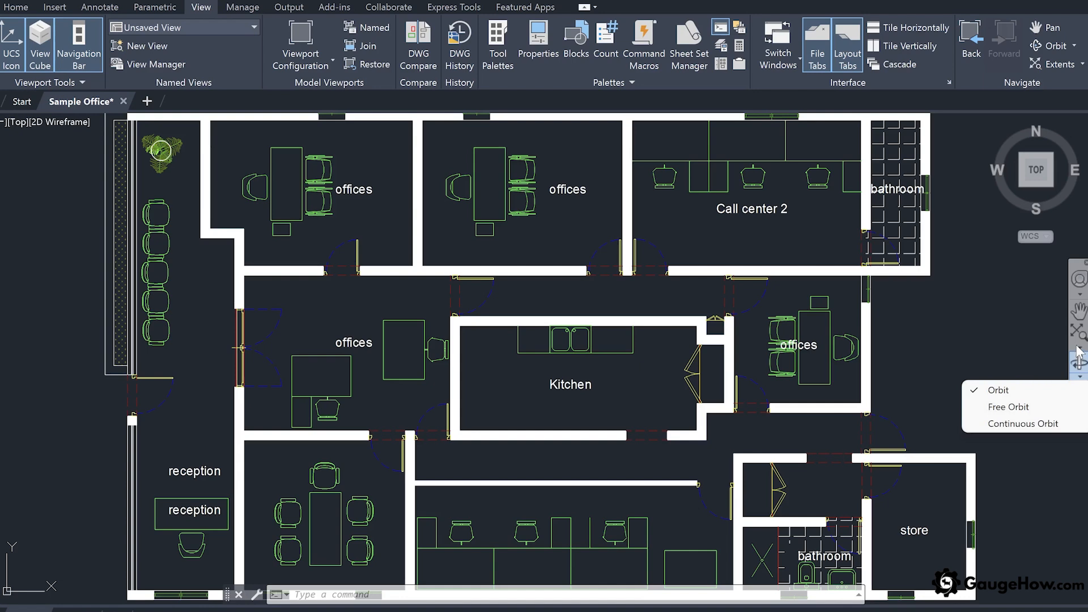
click(1077, 348)
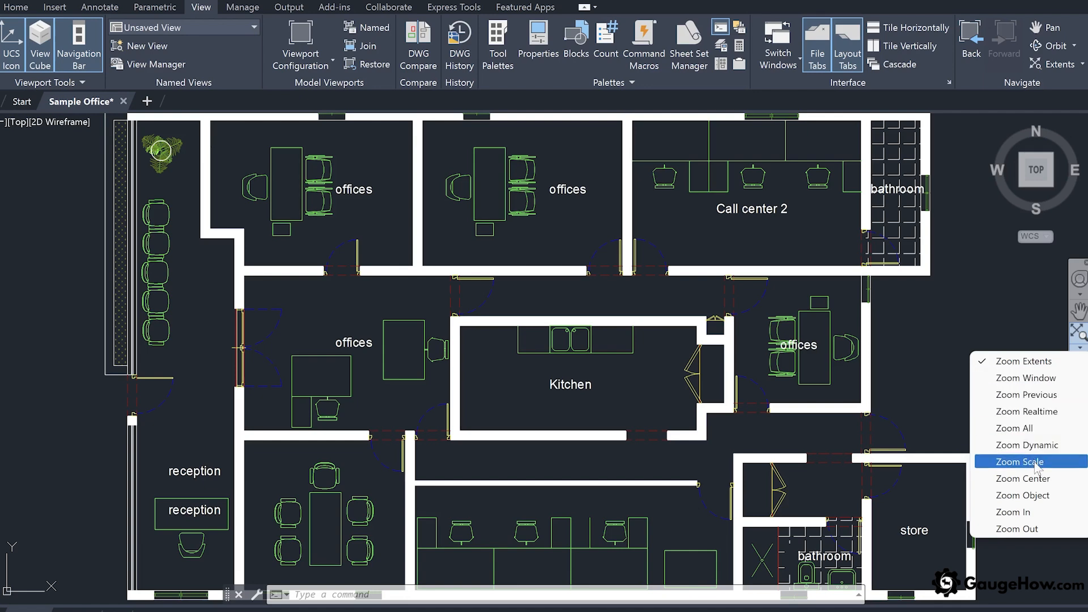
Step: Zoom Object onto the chair at the head of the meeting table, then return to TOP view
click(1052, 495)
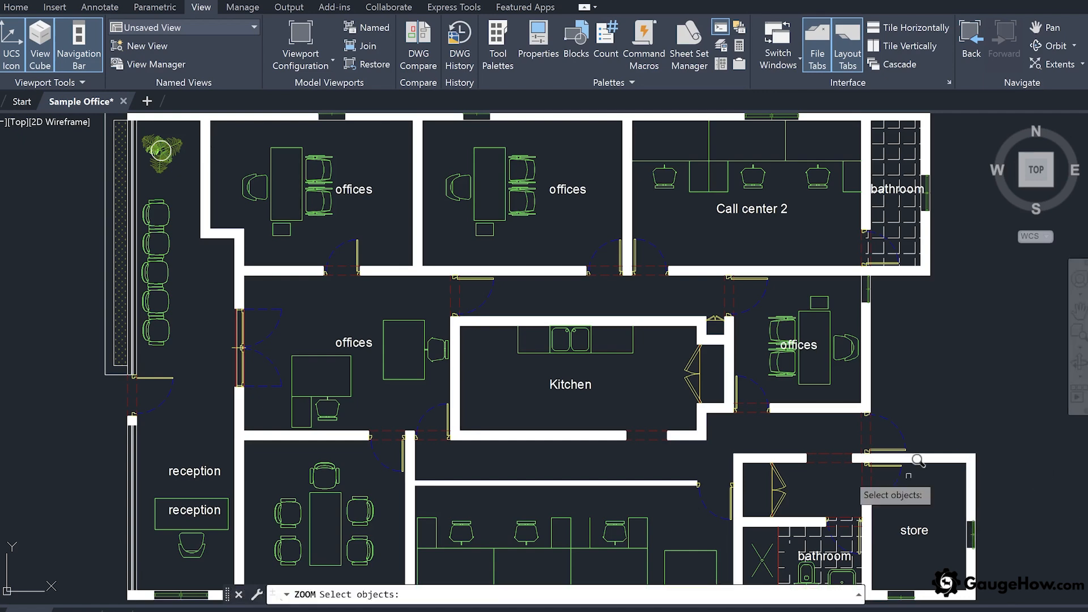
click(324, 466)
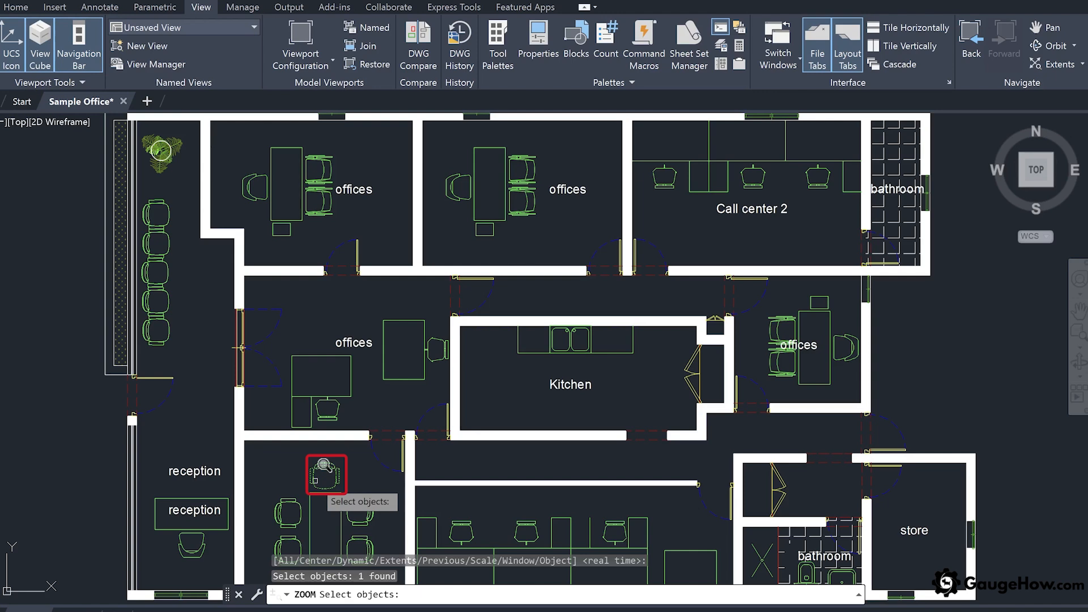
key(Return)
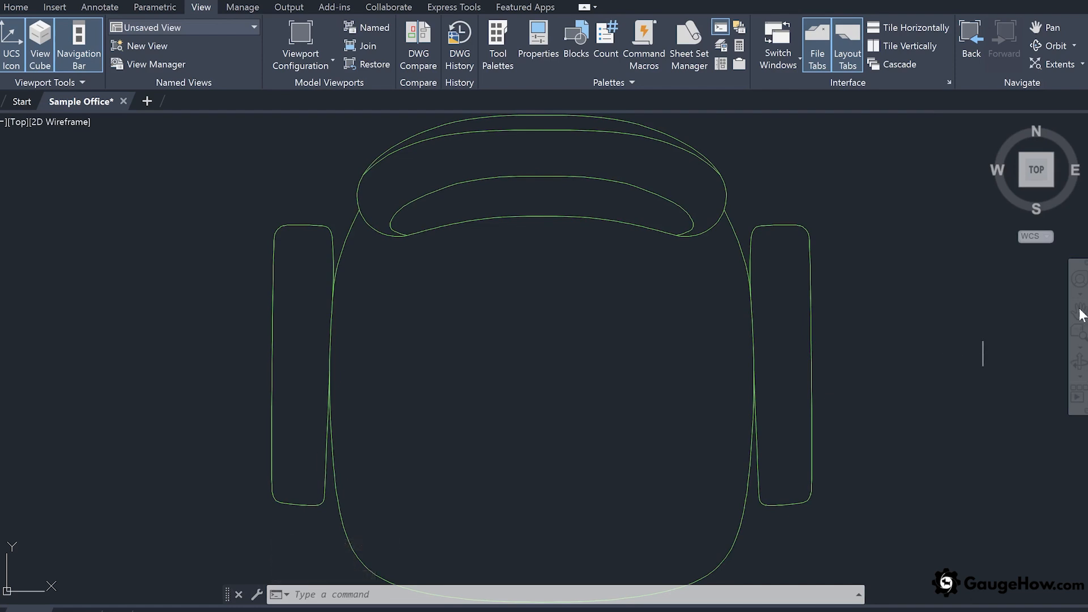
click(1037, 171)
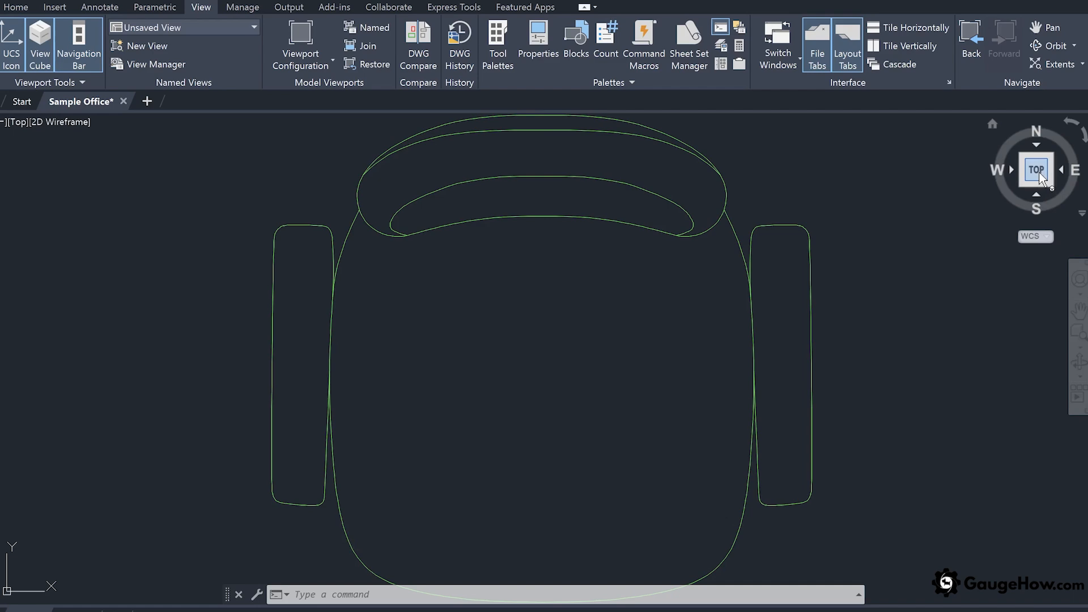
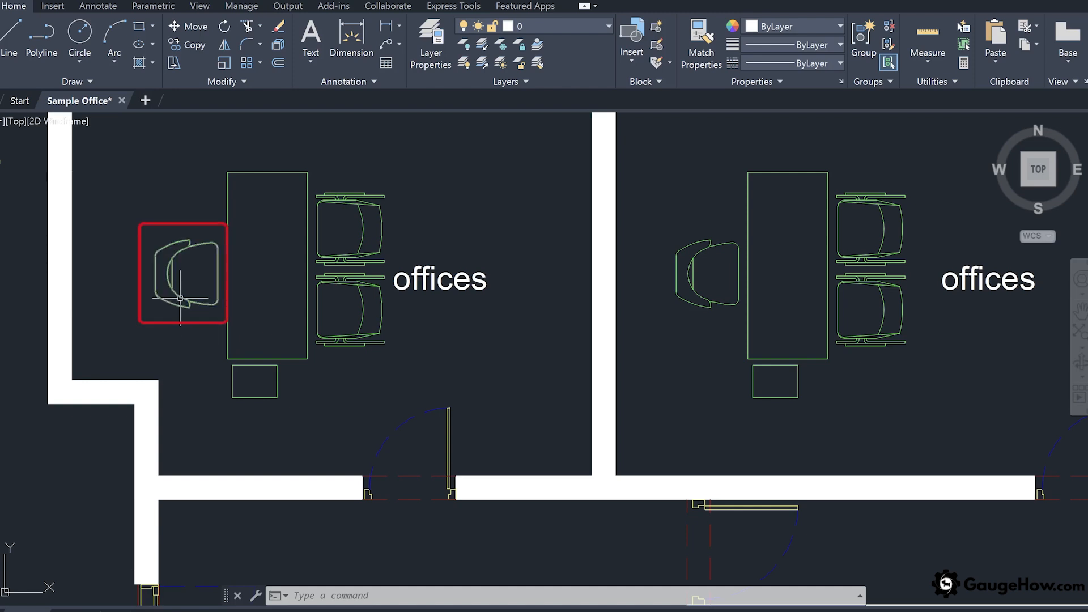
Step: Select the left office's guest chair, then add the upper and lower chairs beside the desk
mouse_move(180, 298)
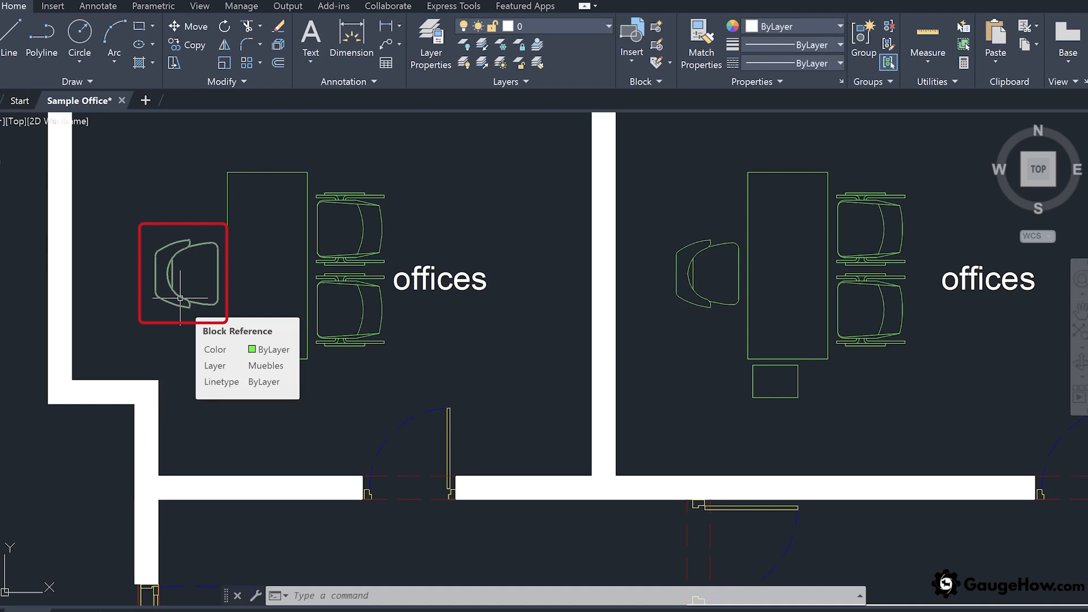
click(180, 297)
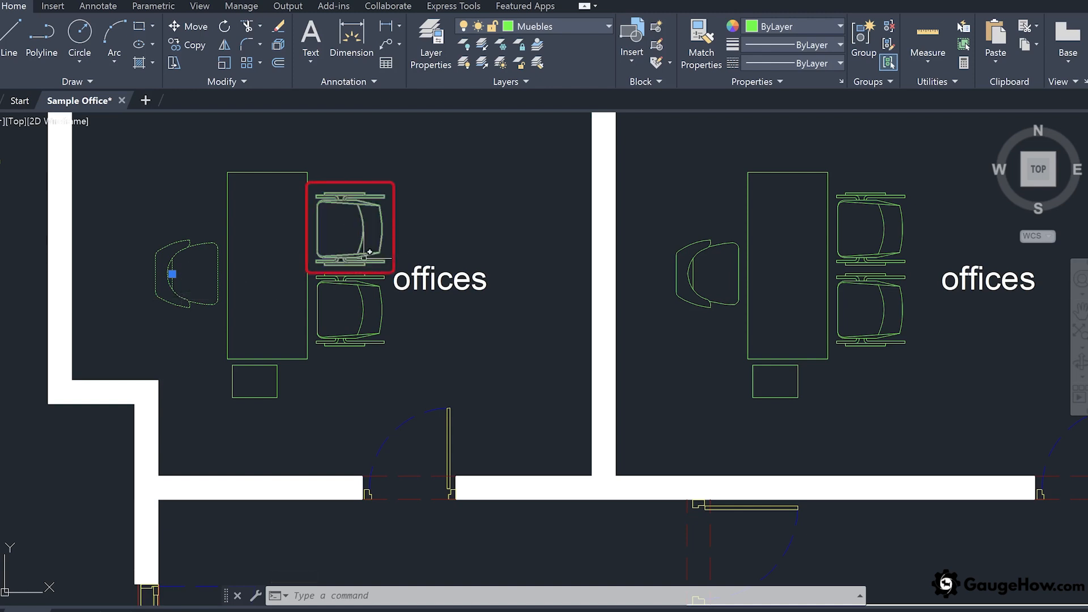
mouse_move(369, 252)
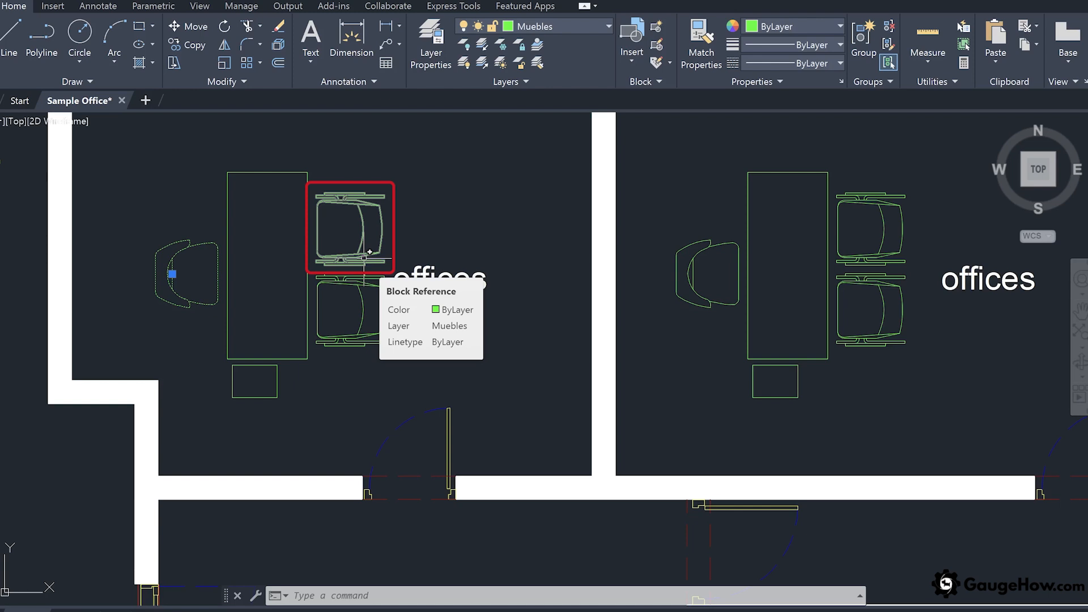
click(364, 257)
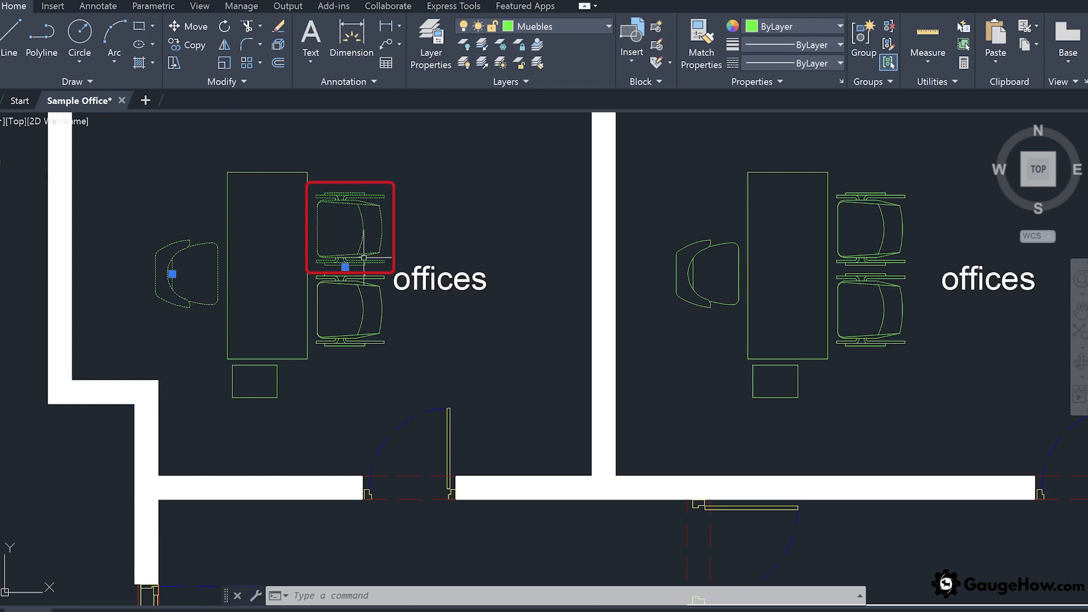
click(365, 328)
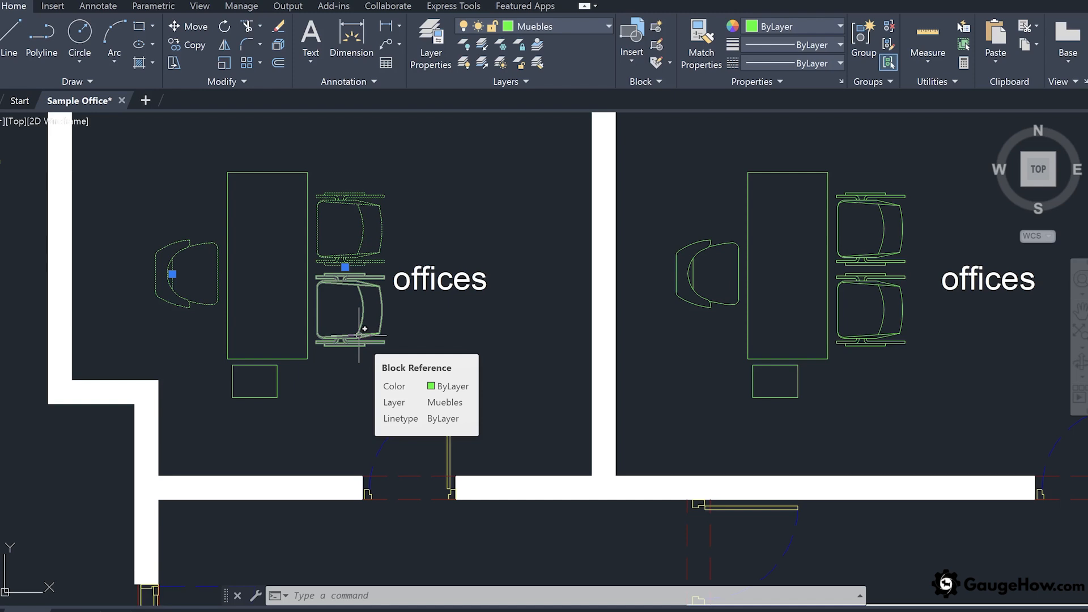
click(358, 335)
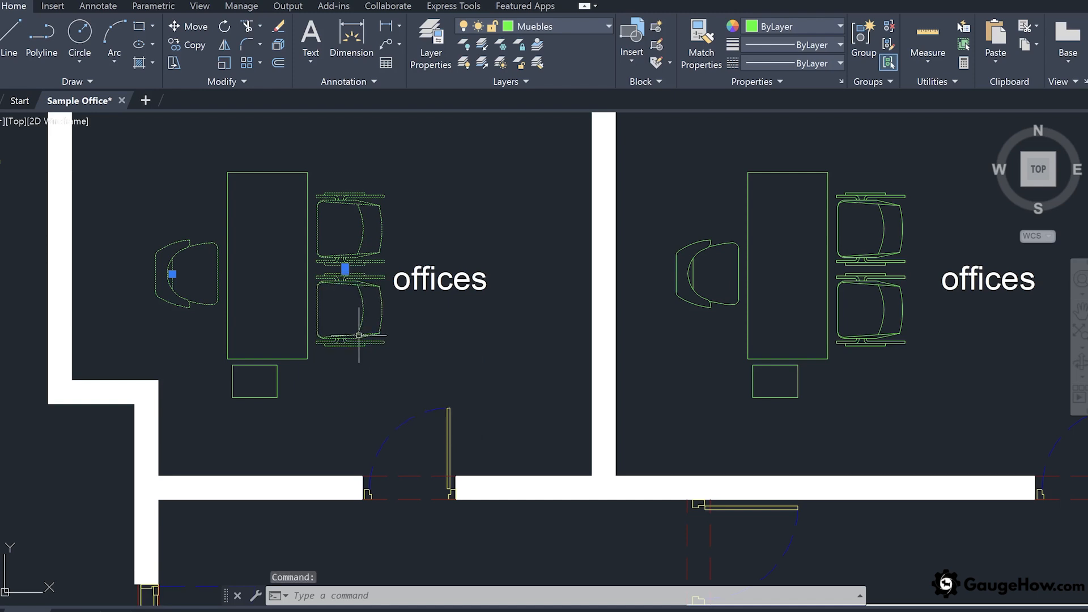
Step: Shift-click the lower chair to deselect it, keeping the guest and upper chairs selected
mouse_move(359, 335)
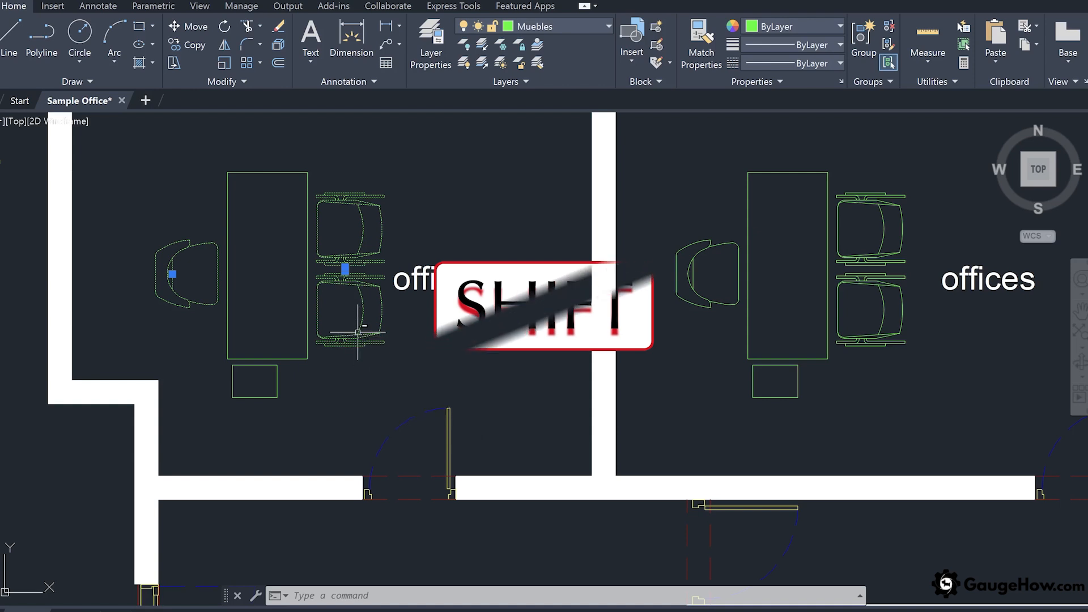
shift+click(357, 332)
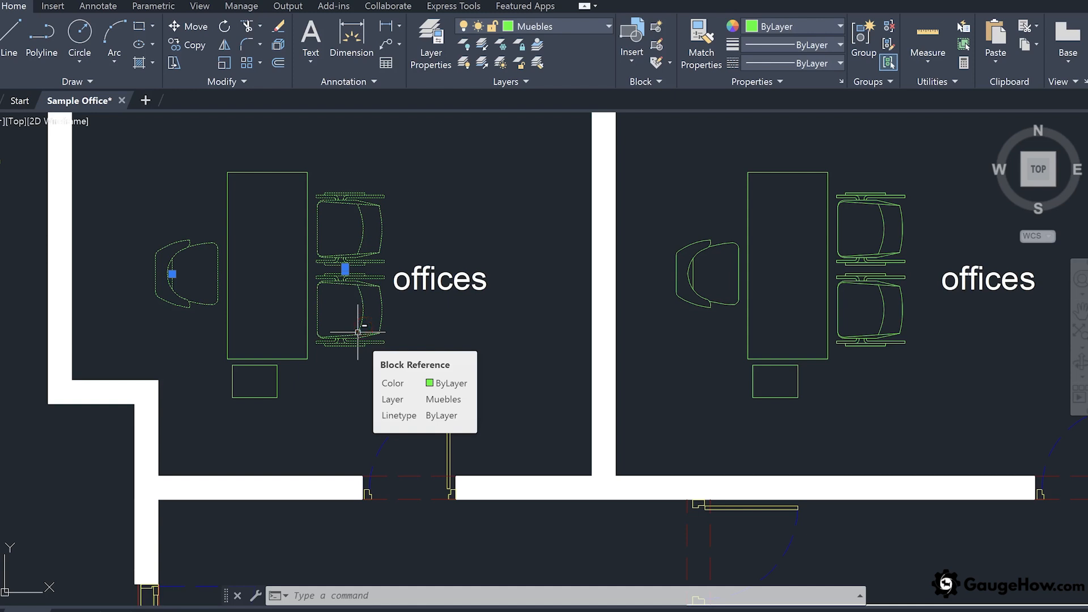
shift+click(357, 332)
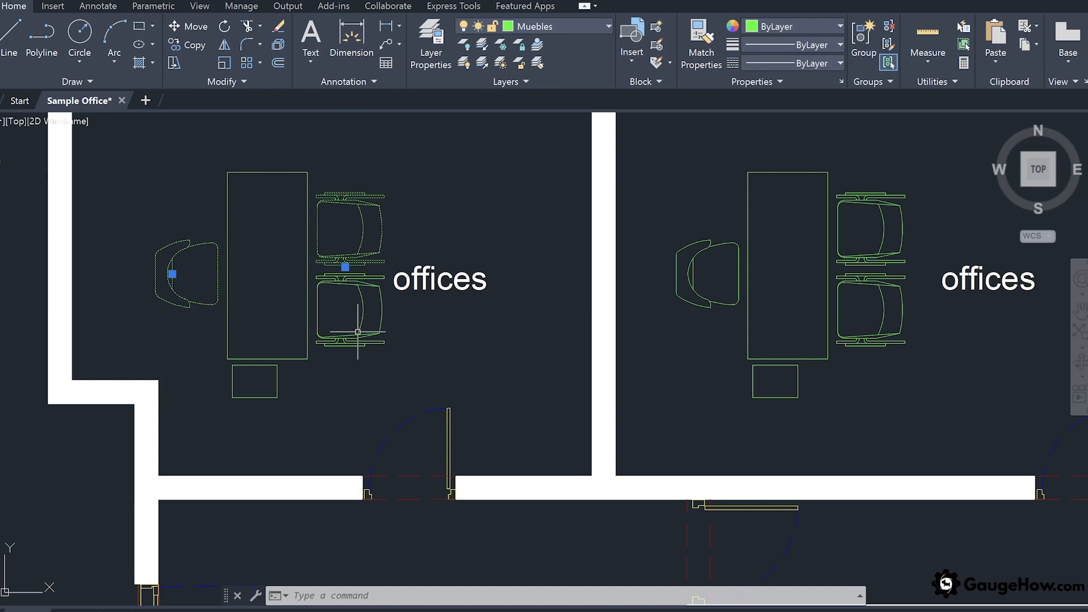
Step: Clear the chair selection with Esc, then window-select only the left office's desk
key(Escape)
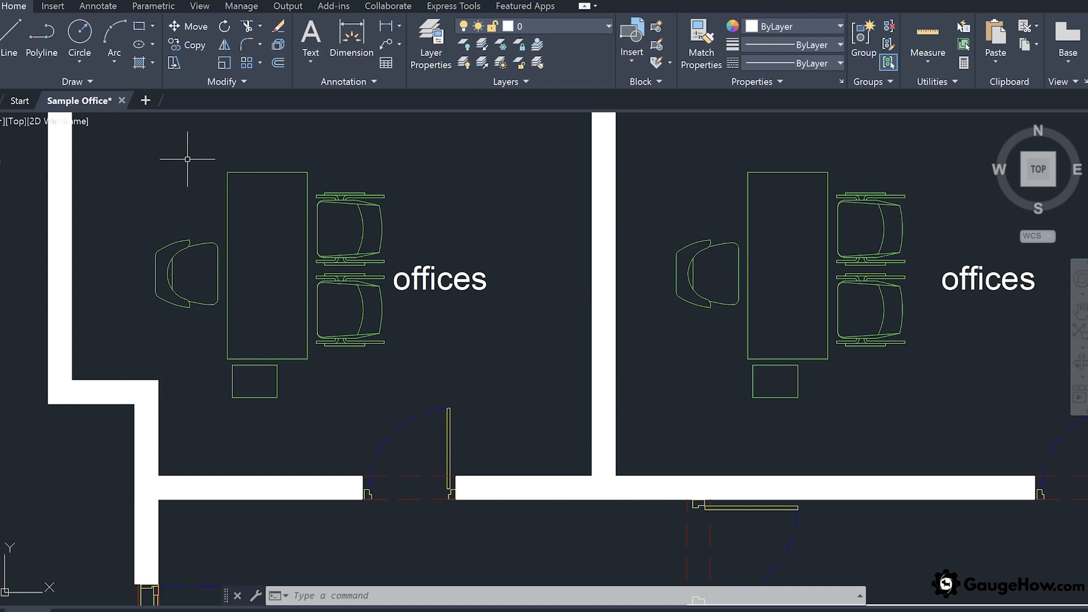
click(193, 154)
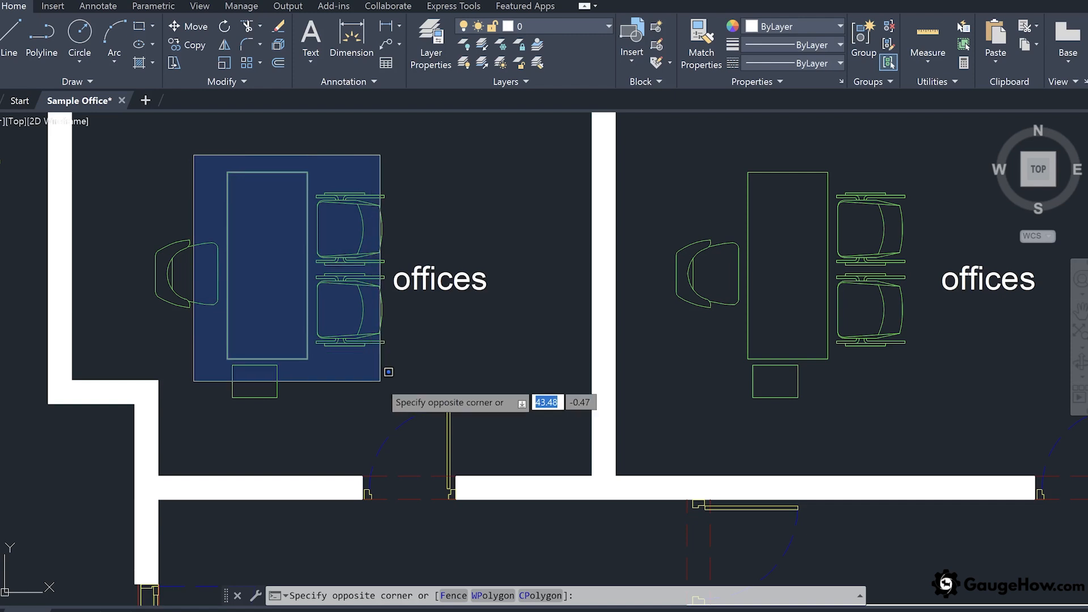
click(380, 381)
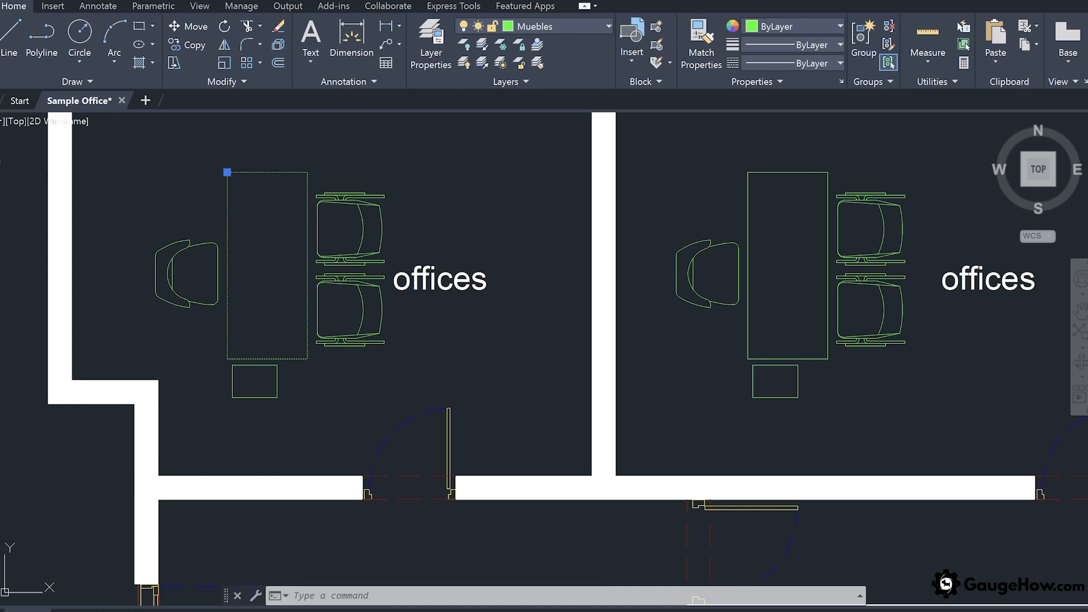
Step: Crossing-select the right office's desk, chairs and small box right-to-left, then deselect with Esc
click(870, 385)
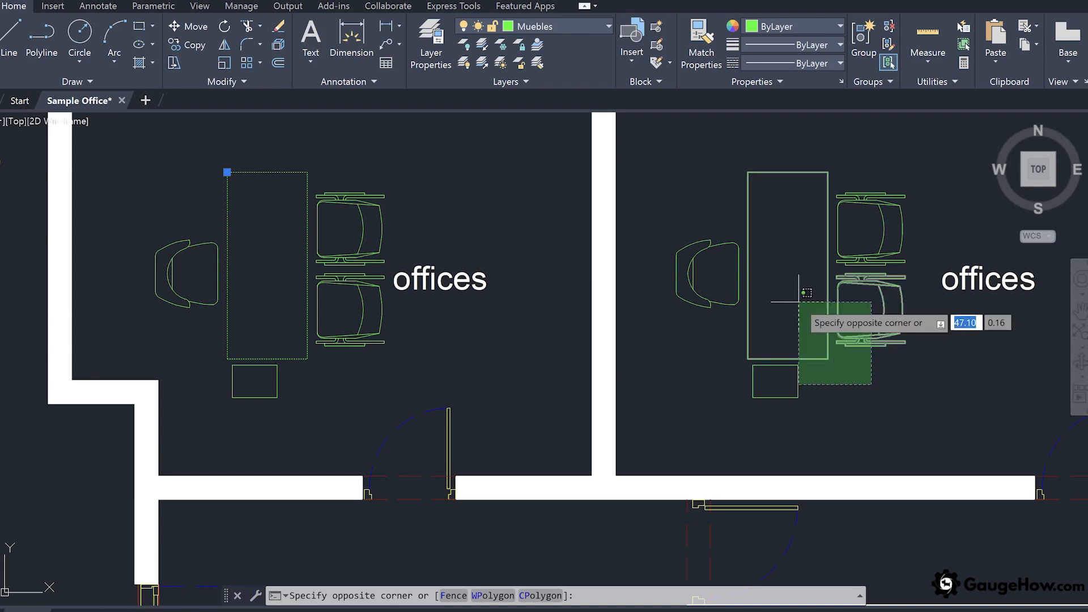
click(708, 160)
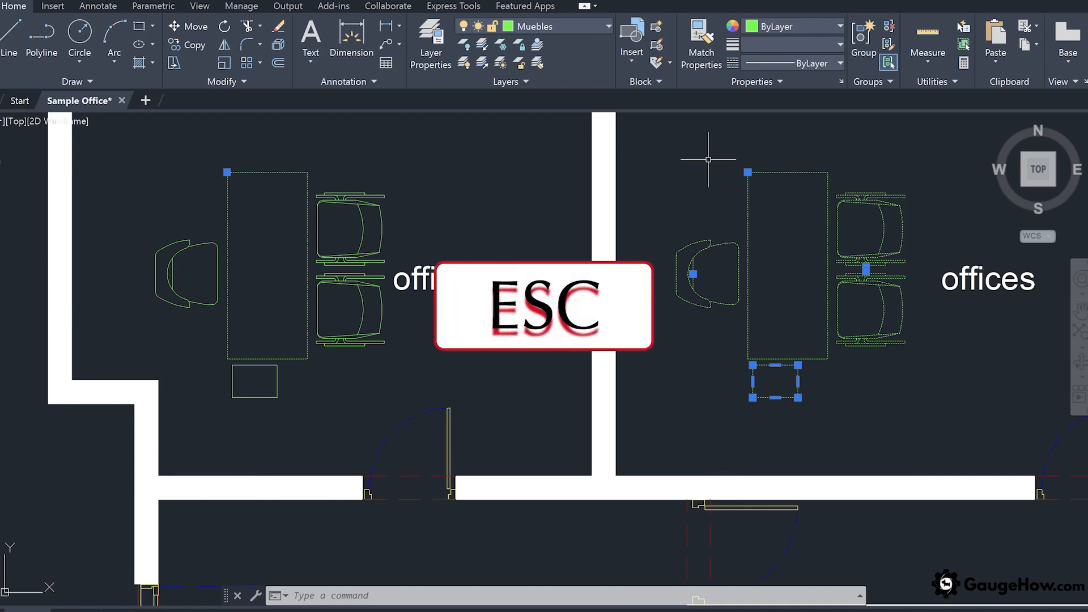
key(Escape)
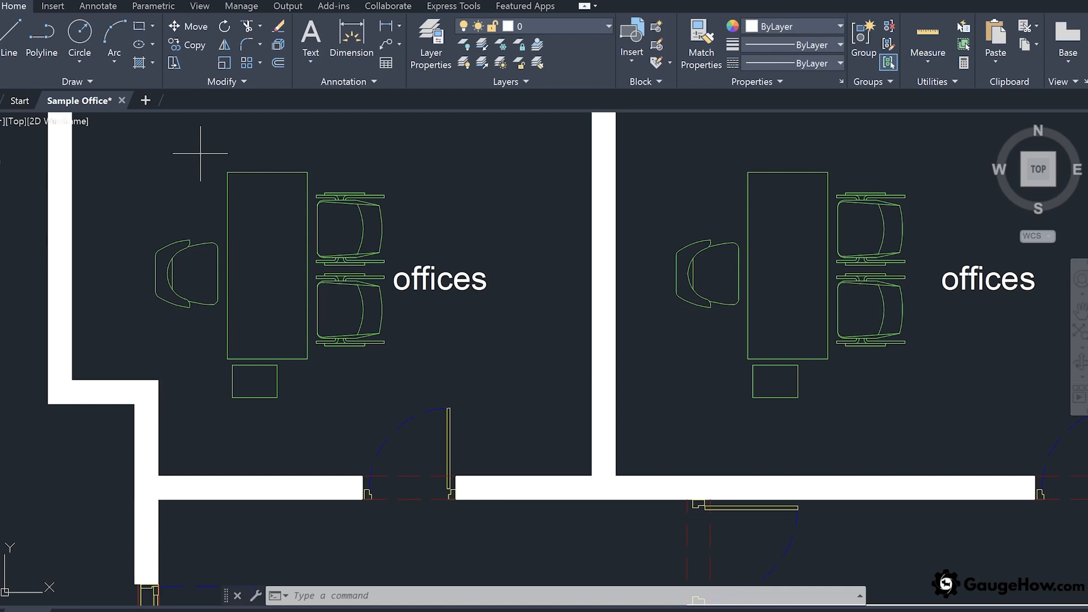
Step: Drag a lasso around the left office's desk and guest chair, switching it to Fence Lasso
mouse_move(200, 153)
mouse_down()
mouse_move(321, 147)
mouse_move(367, 187)
mouse_move(362, 324)
mouse_move(323, 364)
mouse_move(290, 359)
mouse_up()
drag(190, 288, 163, 209)
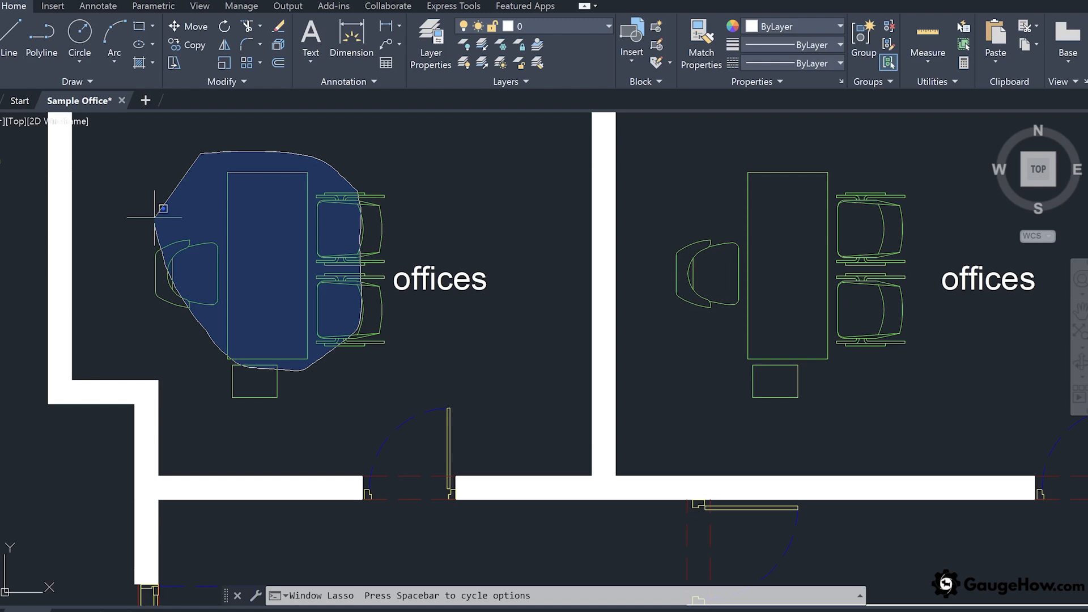
drag(155, 217, 155, 217)
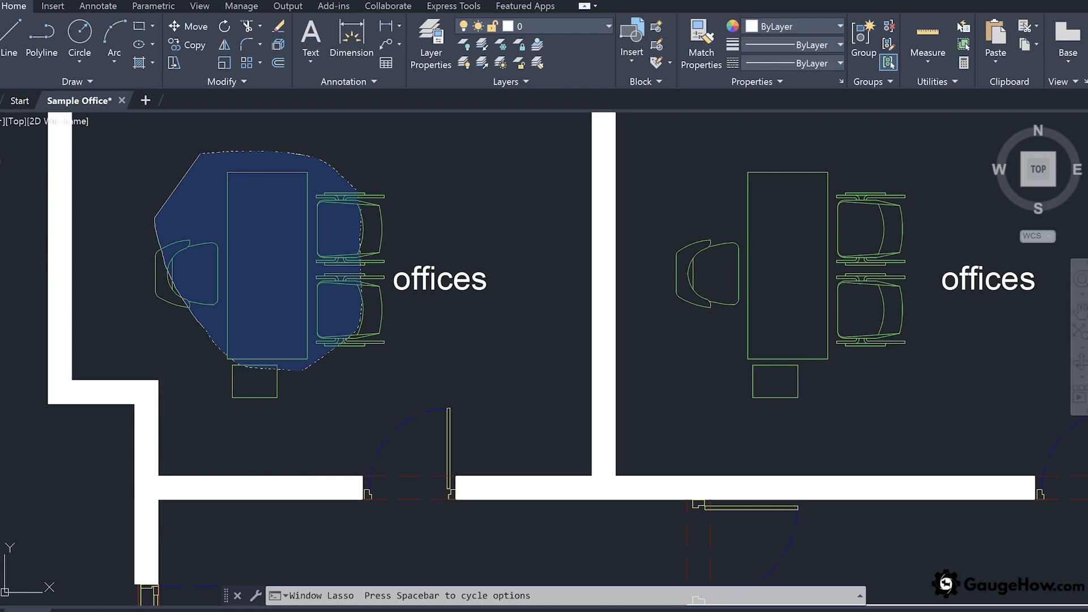
key(space)
key(space)
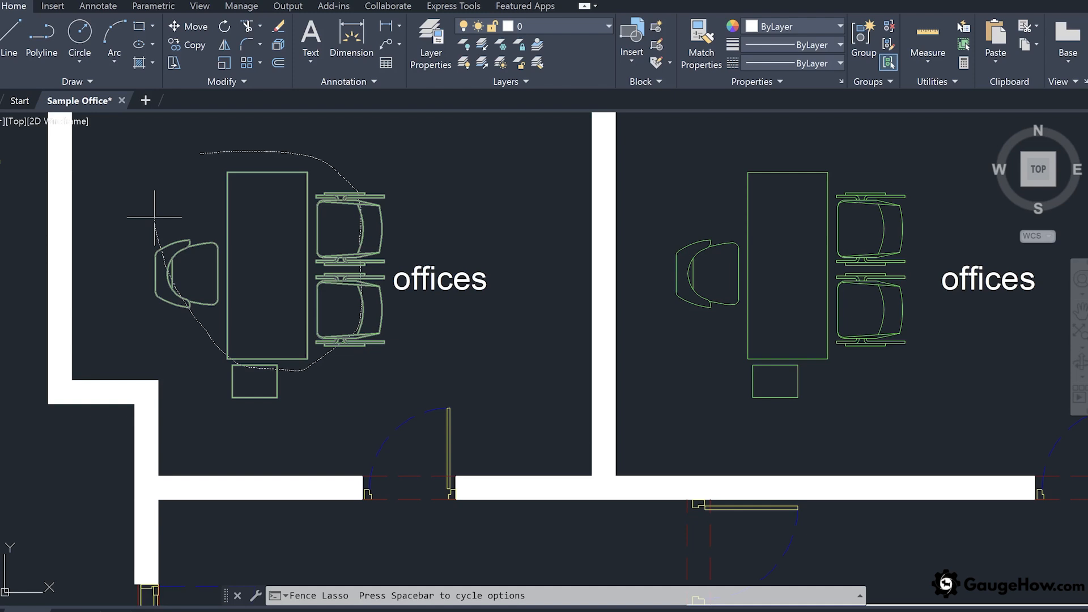
Step: Switch to Crossing Lasso to select the left office's desk, chairs and small box, then deselect
key(space)
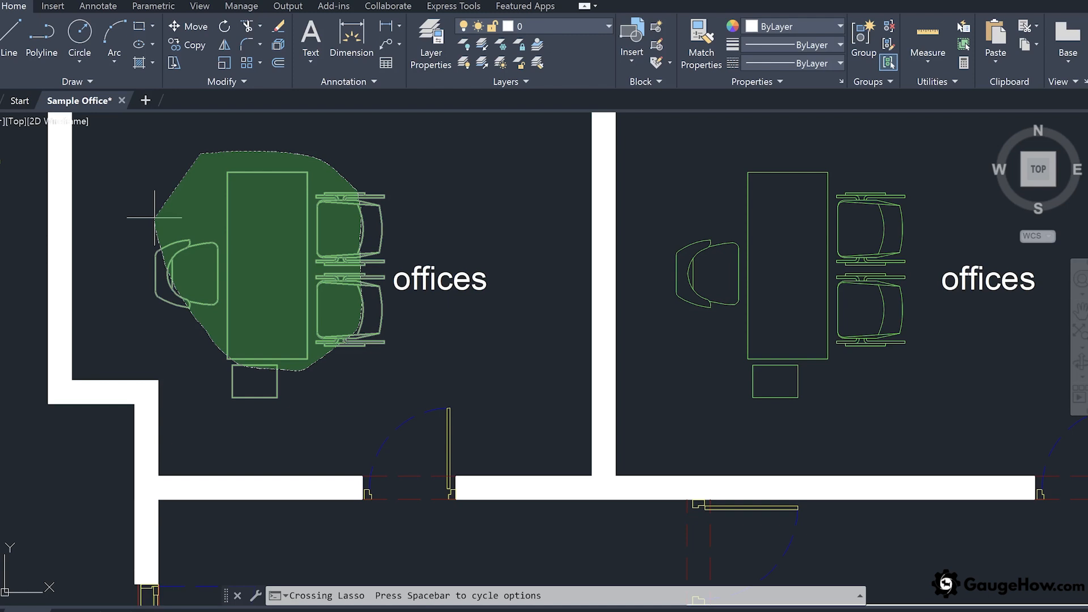
drag(154, 217, 154, 217)
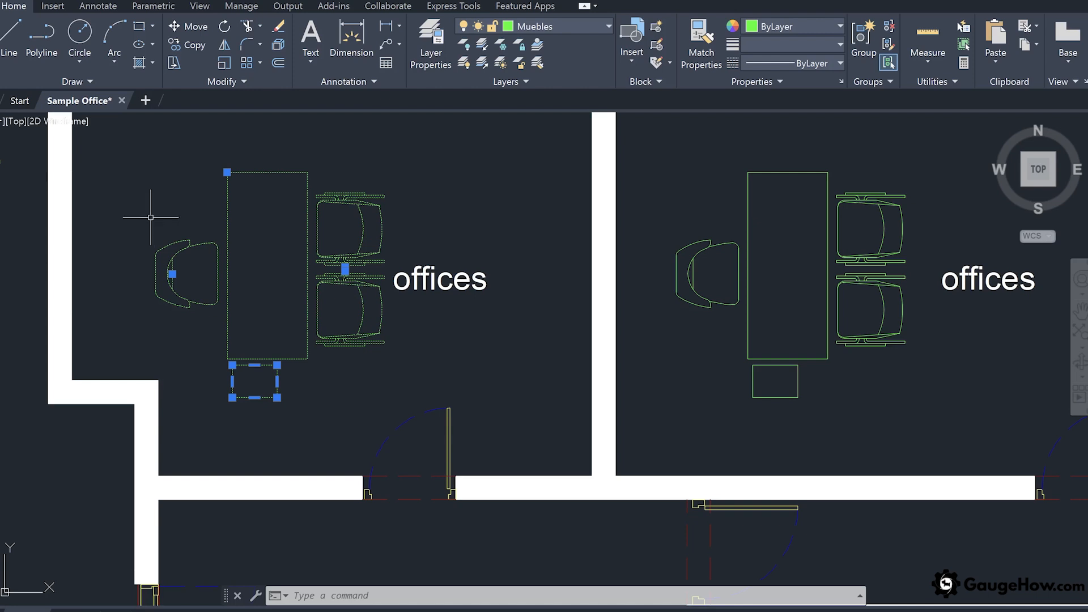
key(Escape)
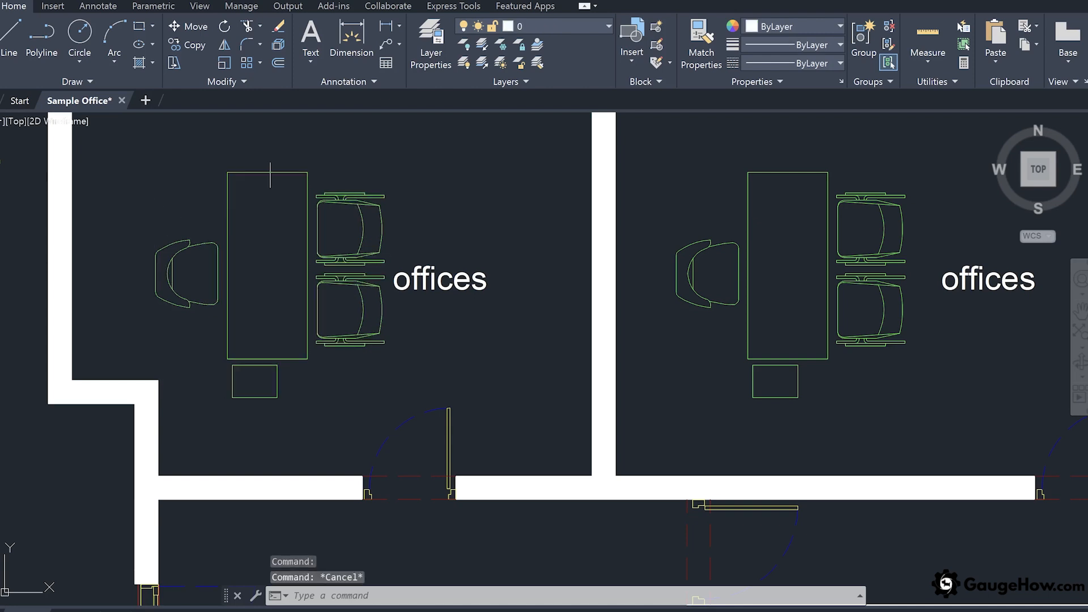
click(257, 146)
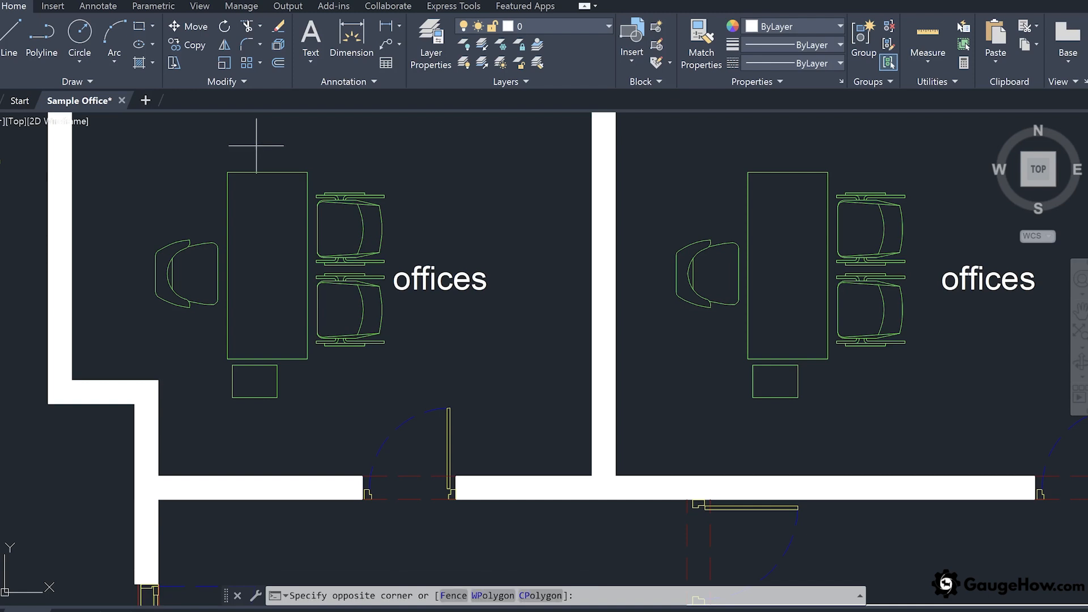
mouse_move(256, 146)
mouse_down()
mouse_move(215, 149)
mouse_move(180, 204)
mouse_move(179, 230)
mouse_move(339, 354)
mouse_move(380, 283)
mouse_move(347, 142)
mouse_up()
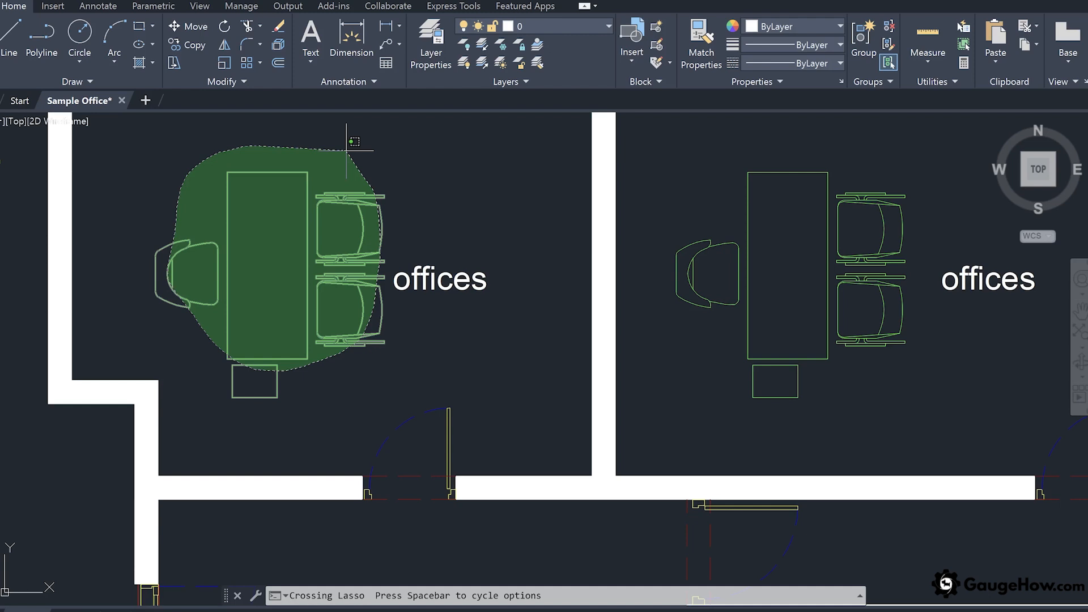
key(space)
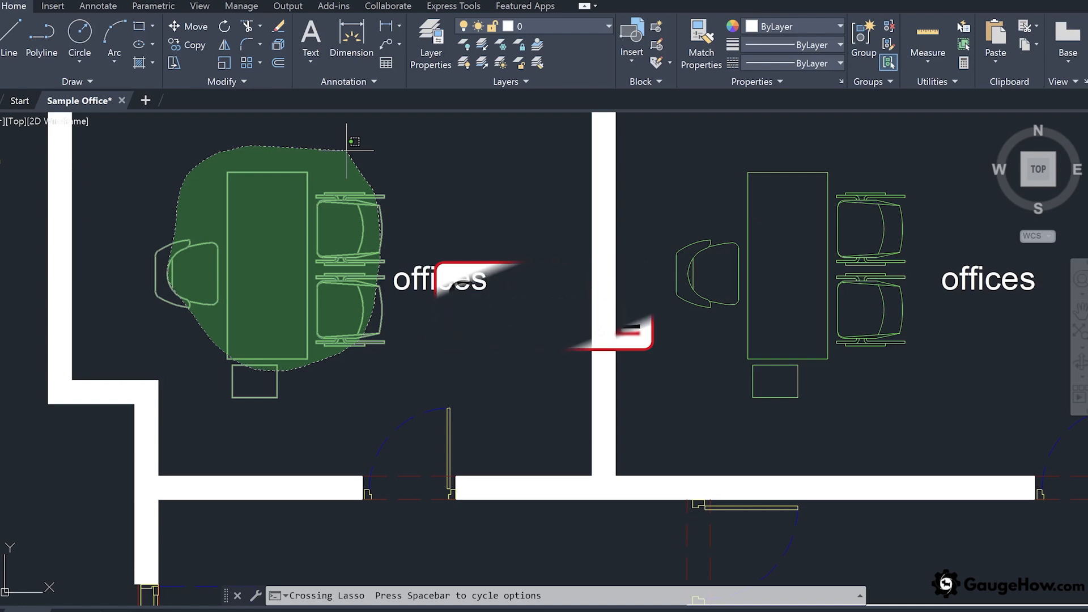
key(space)
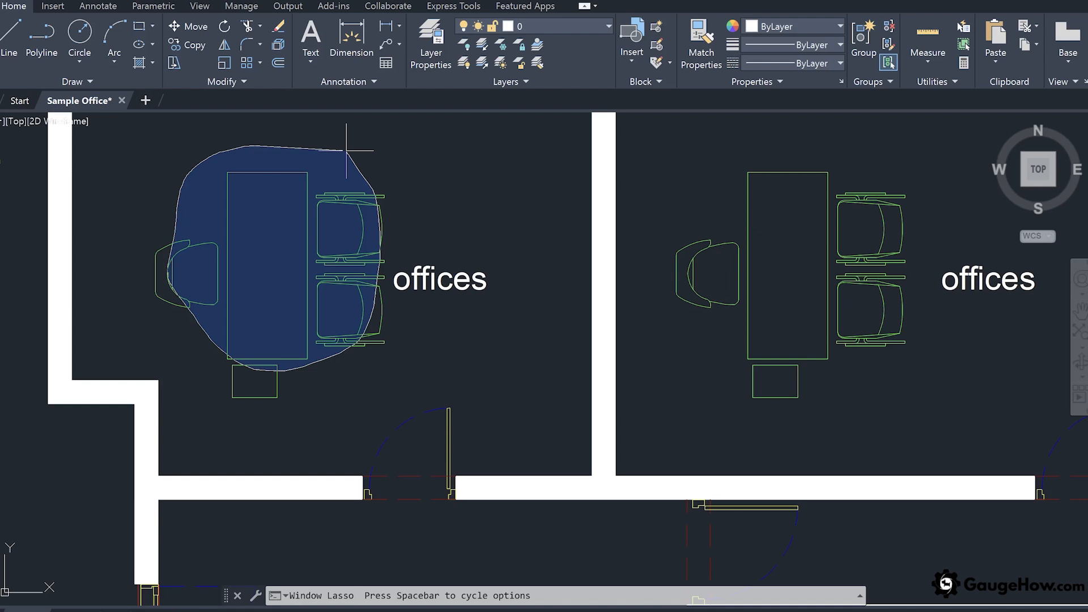
key(space)
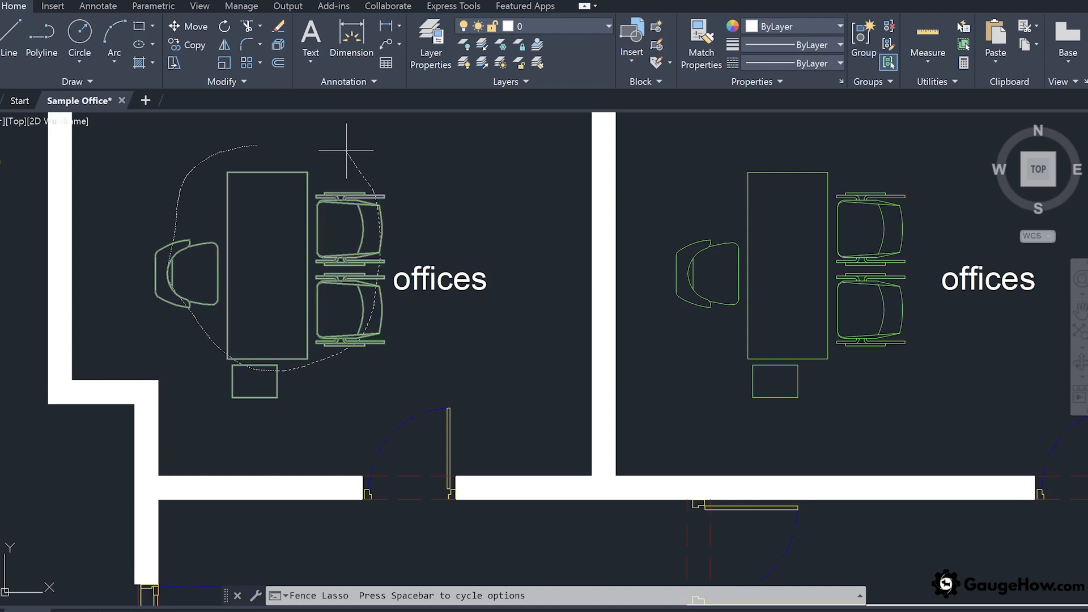
drag(346, 150, 346, 151)
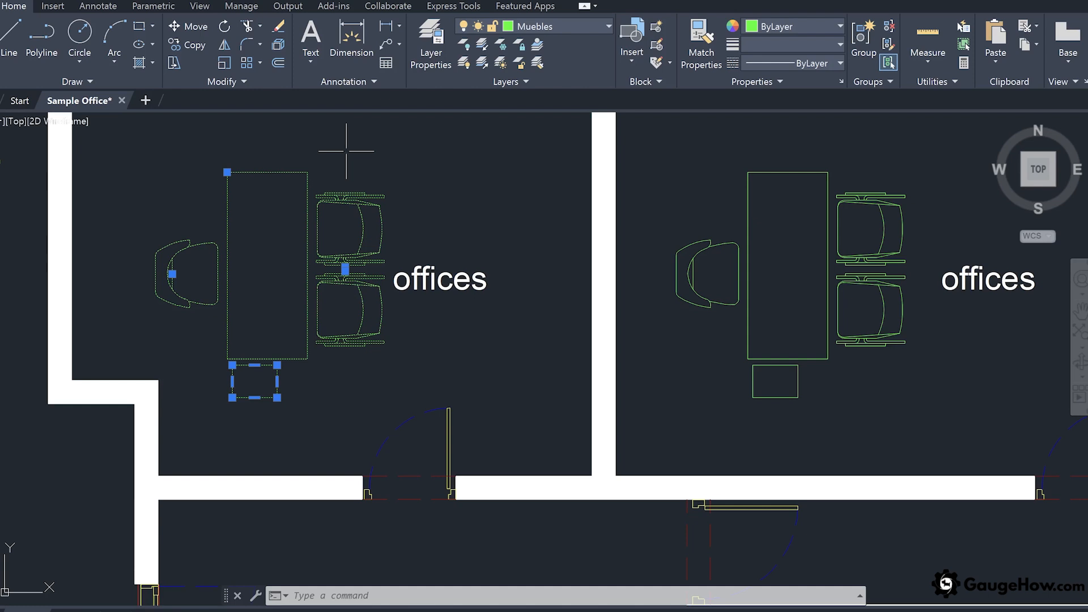
key(Escape)
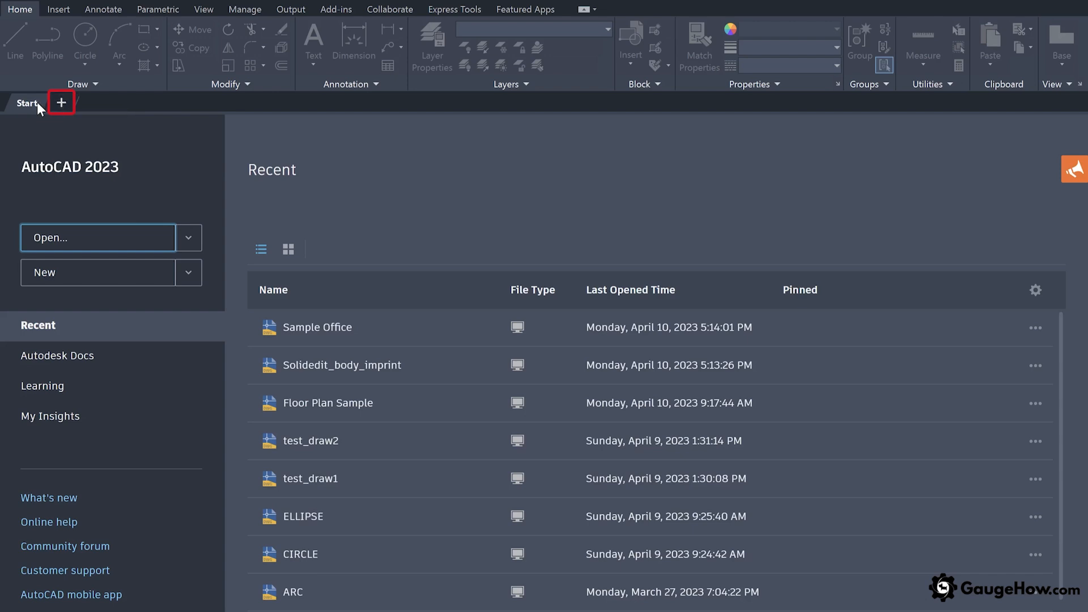
Step: Open a new blank Drawing1 from the Start page's + tab
click(61, 102)
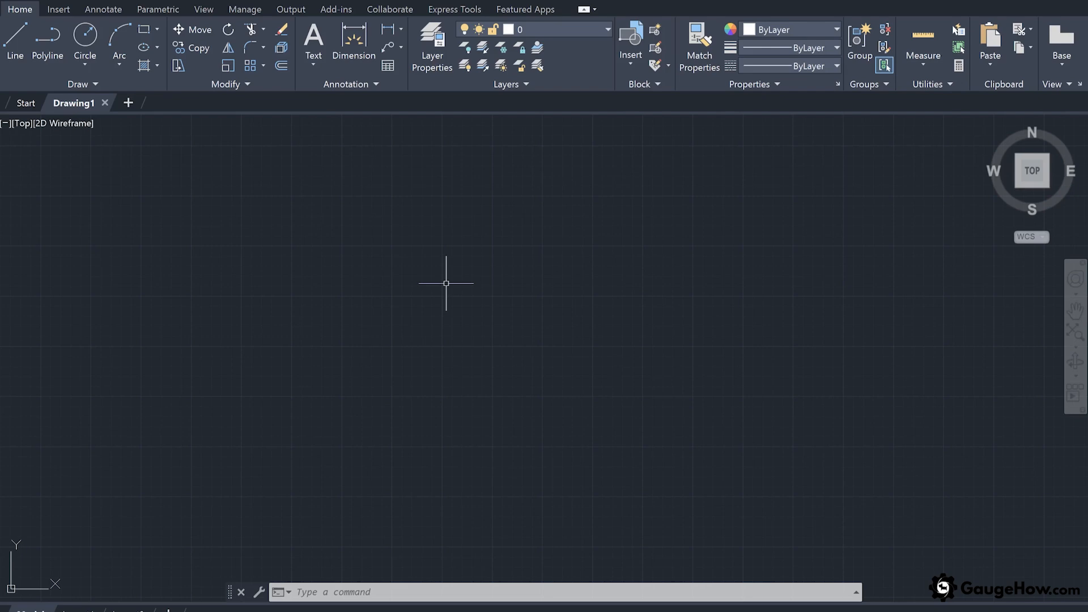
click(217, 2)
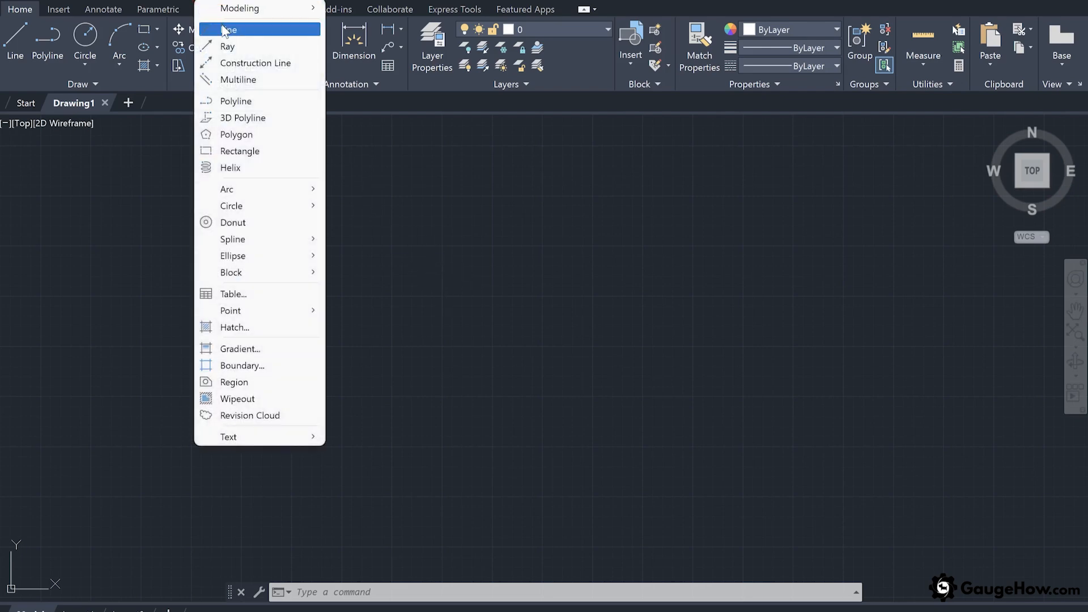
click(262, 31)
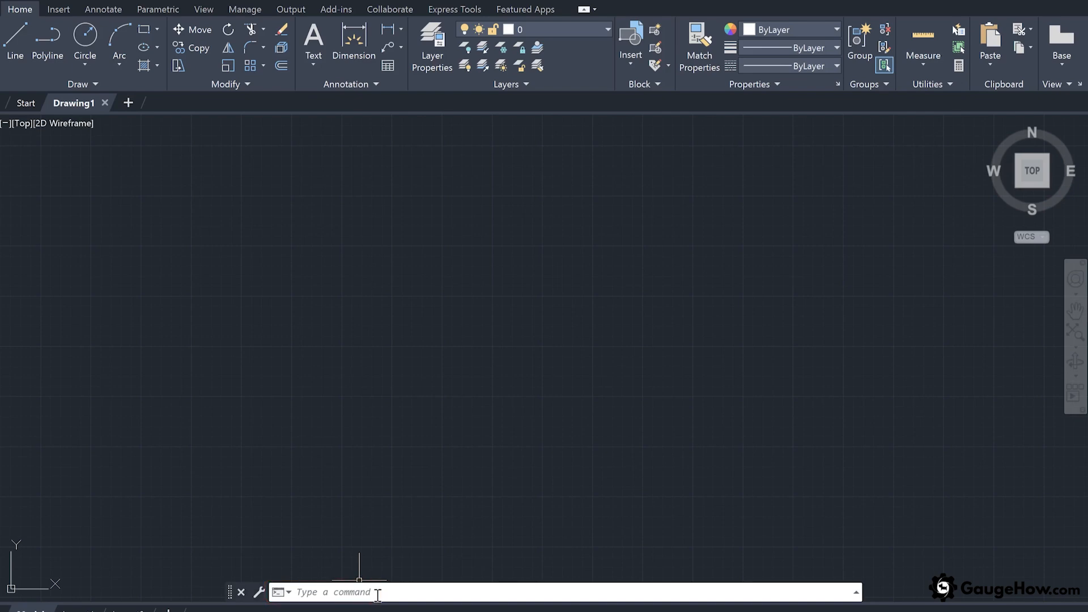
click(378, 592)
text(line)
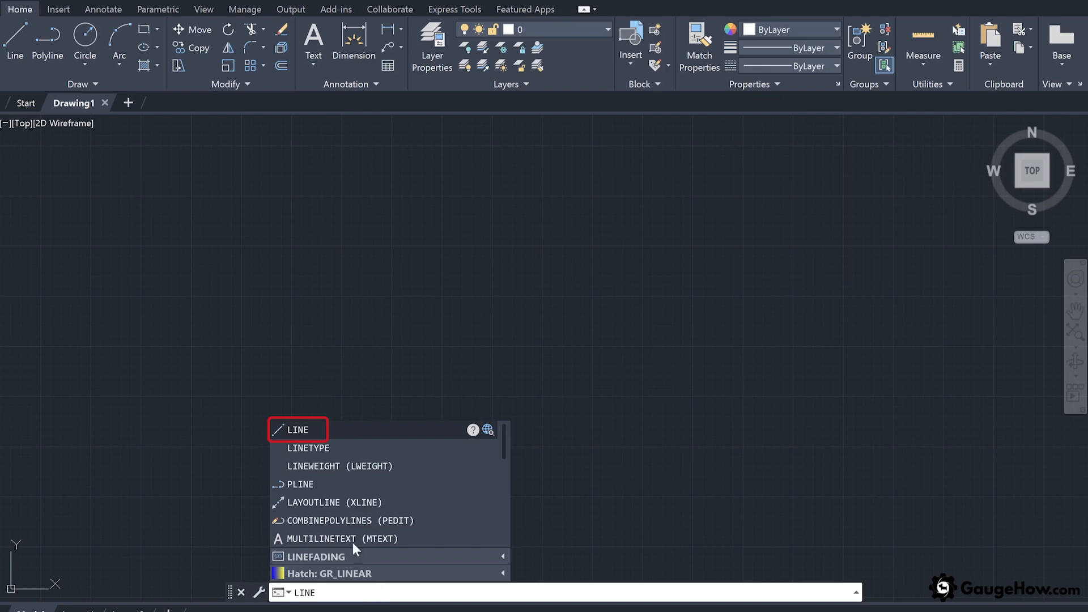
click(230, 374)
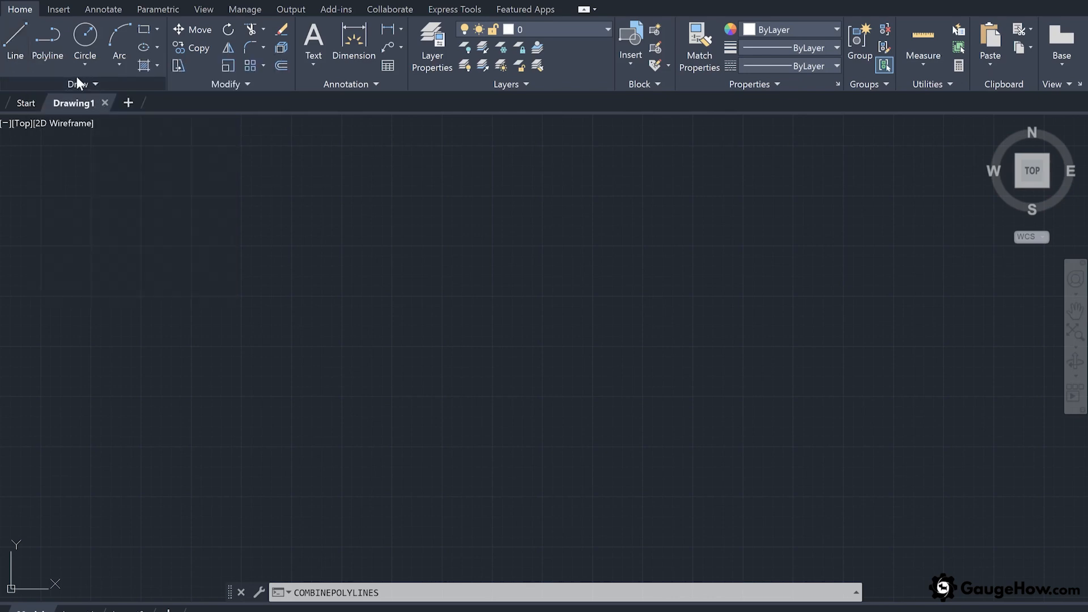
click(23, 36)
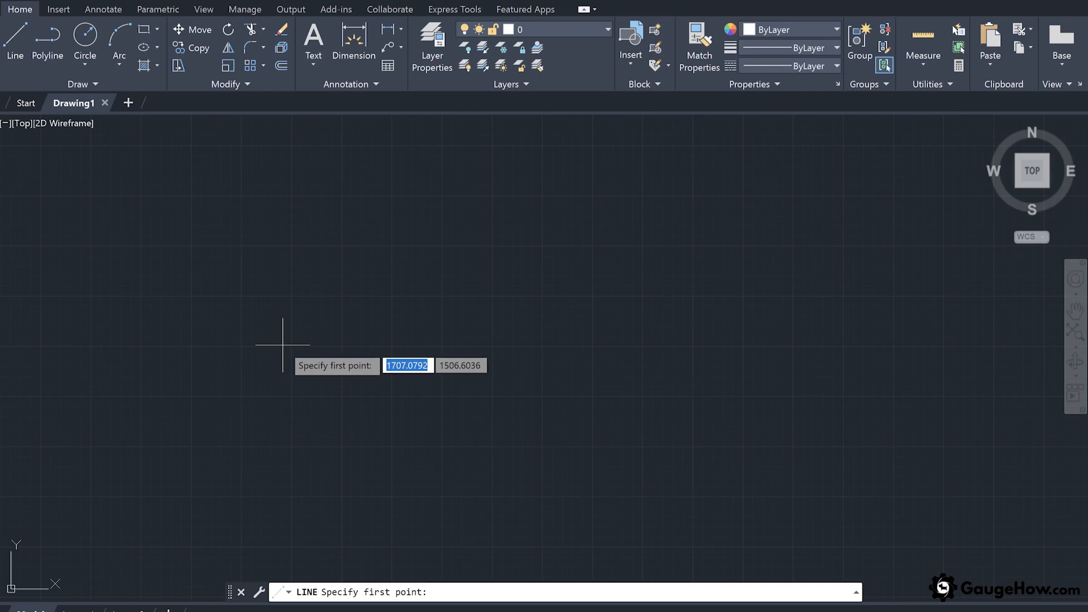
click(285, 387)
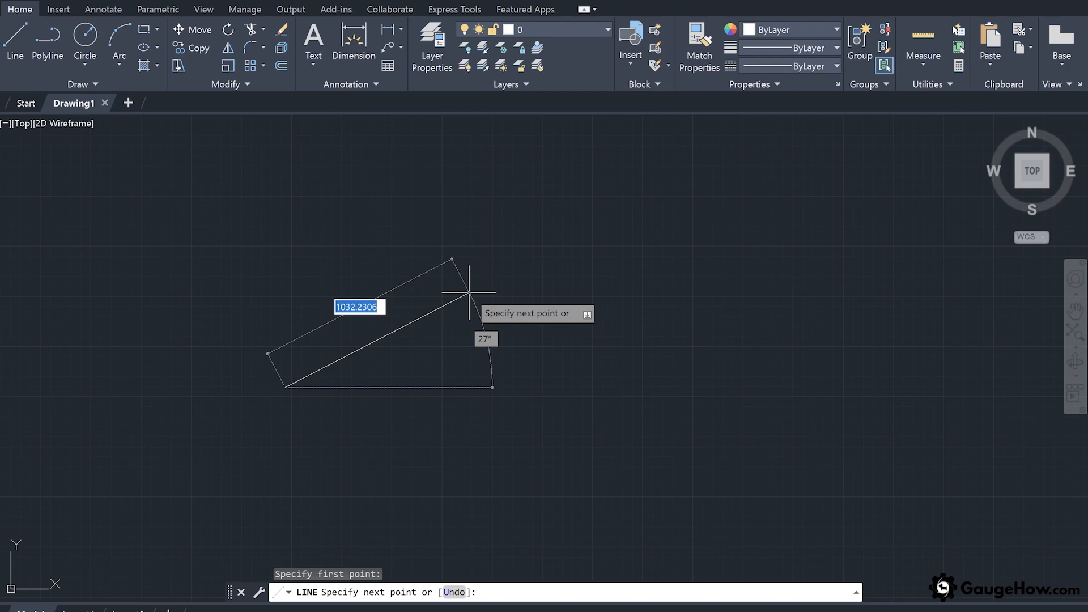
click(469, 292)
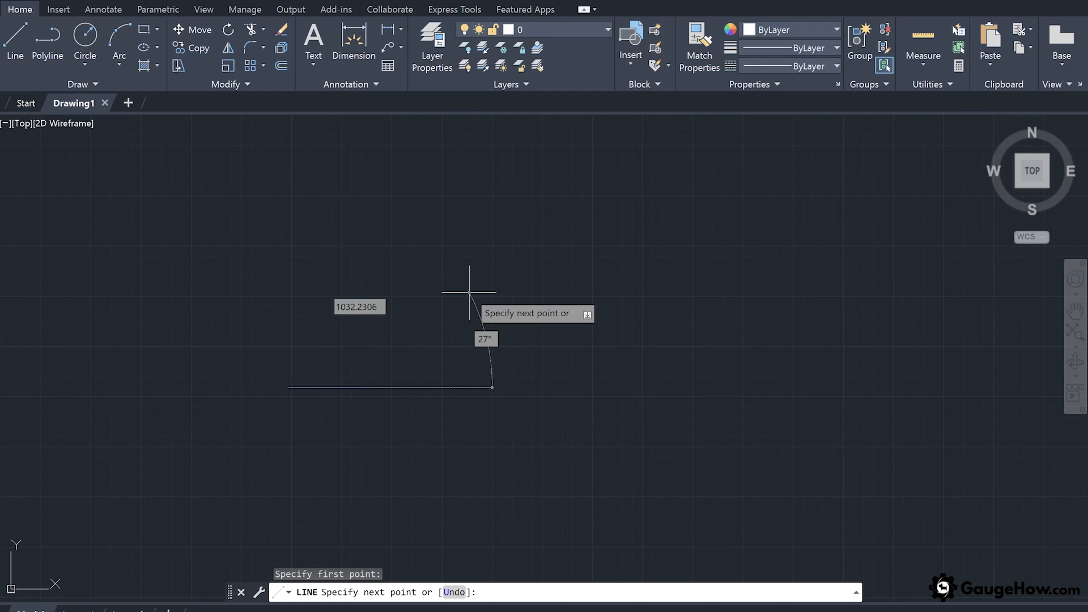
key(Escape)
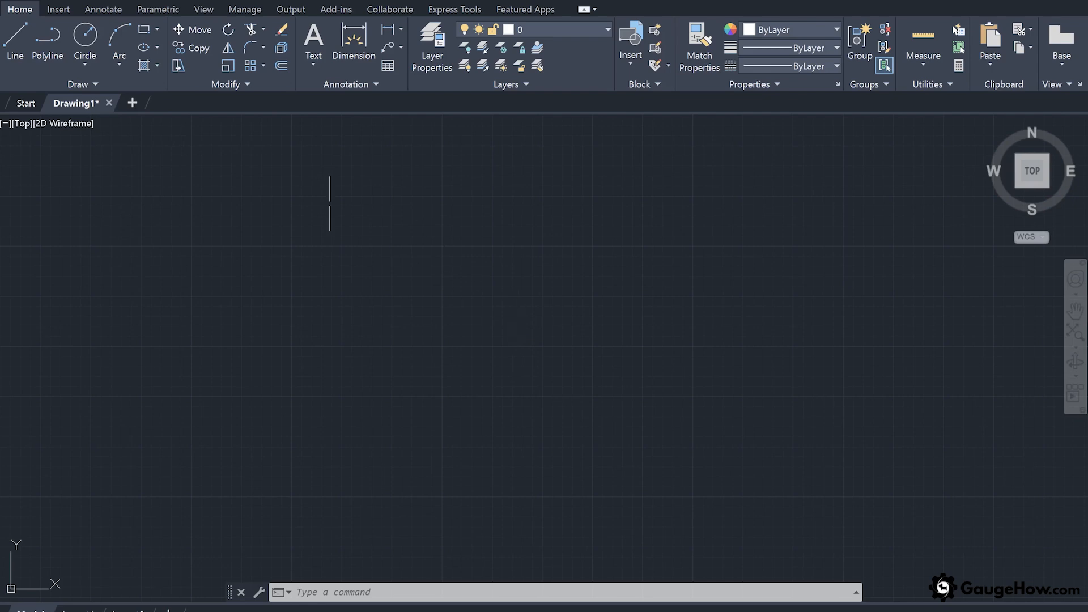
Step: In Drawing Units, give length and angle precision 0.00 and measure angles clockwise
click(137, 1)
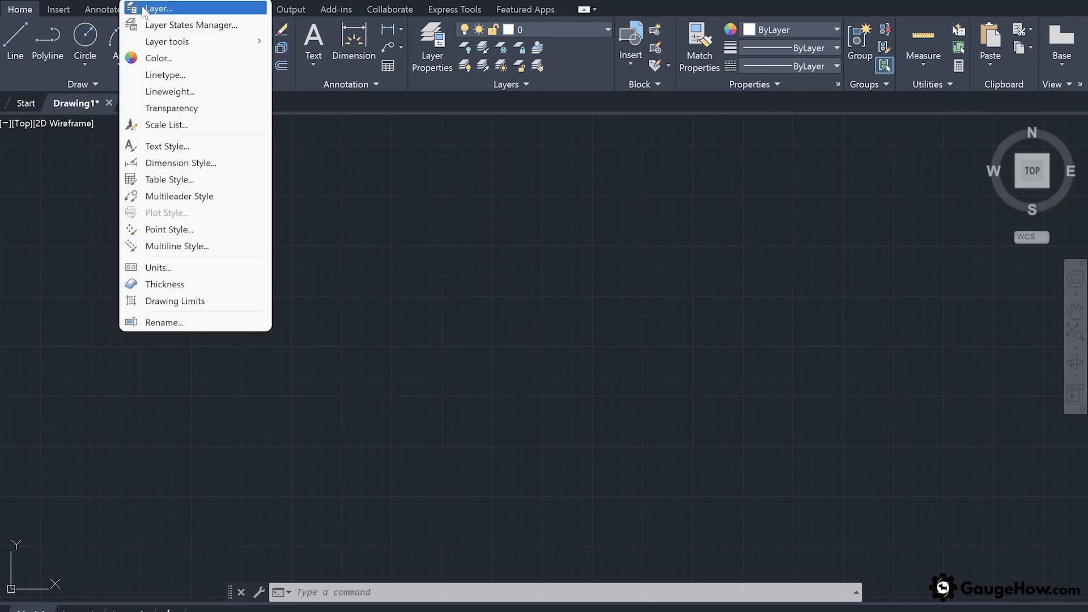
click(191, 267)
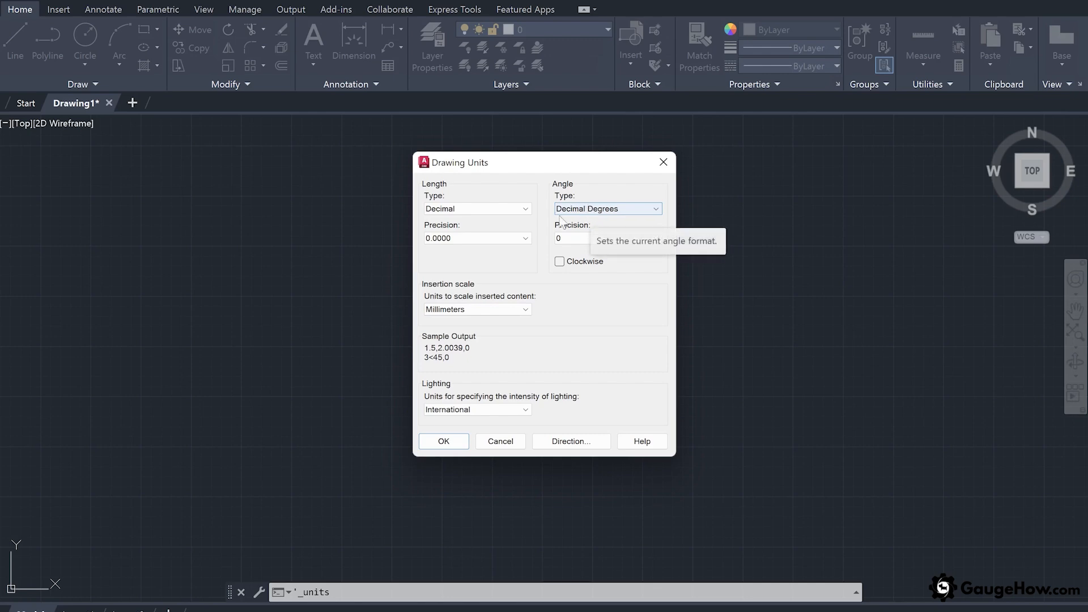
click(502, 238)
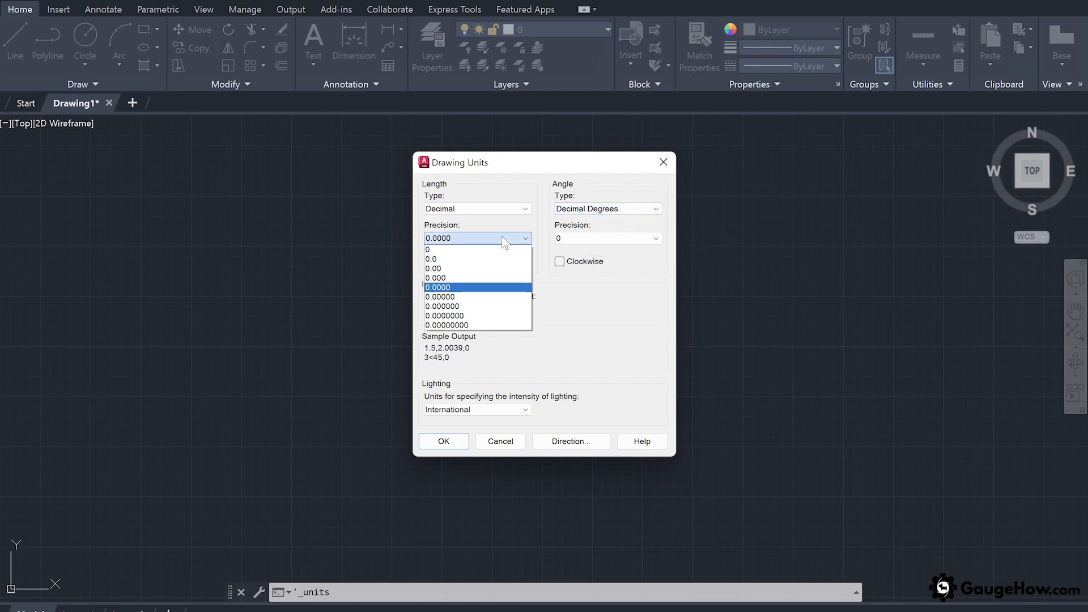
click(475, 269)
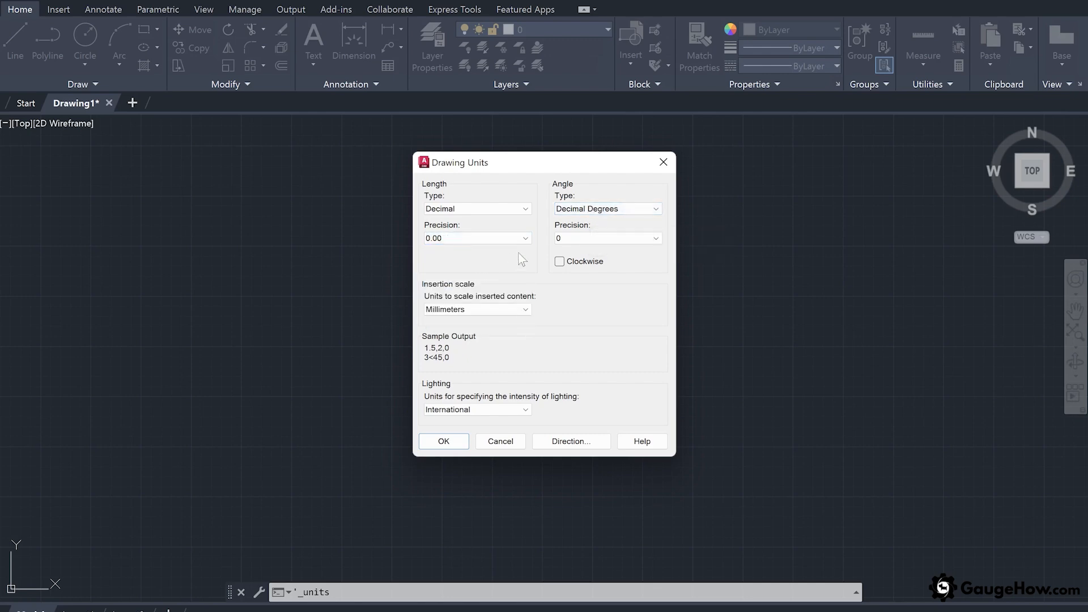
click(572, 238)
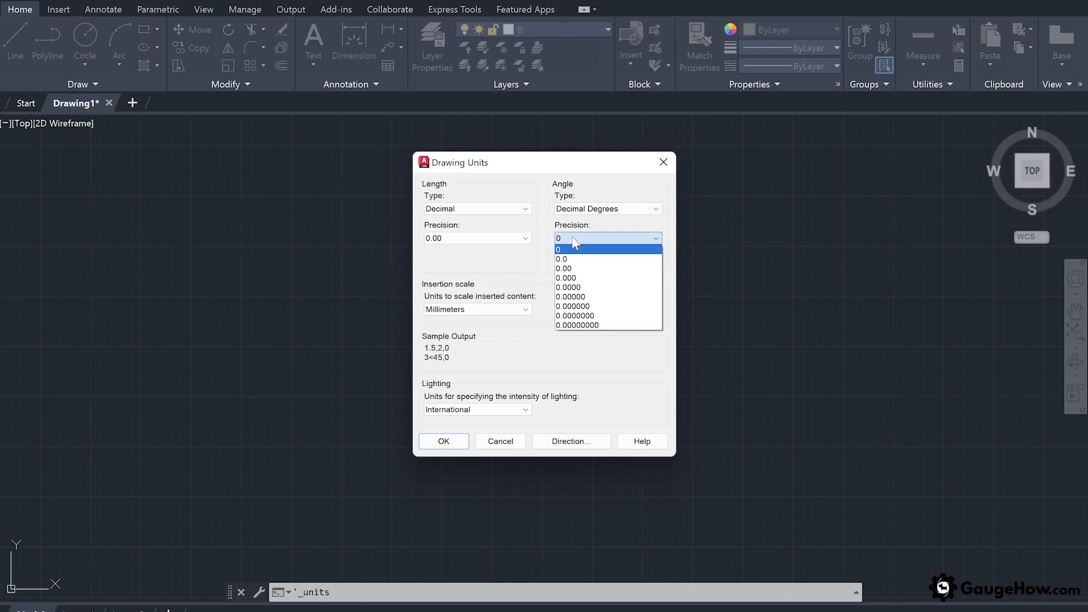
click(576, 269)
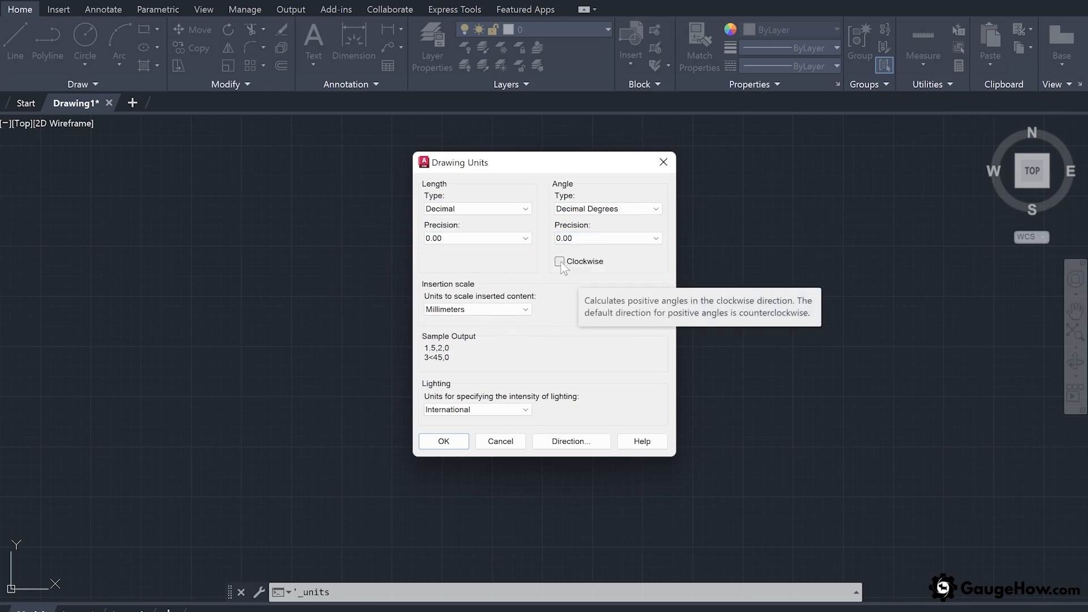
click(560, 261)
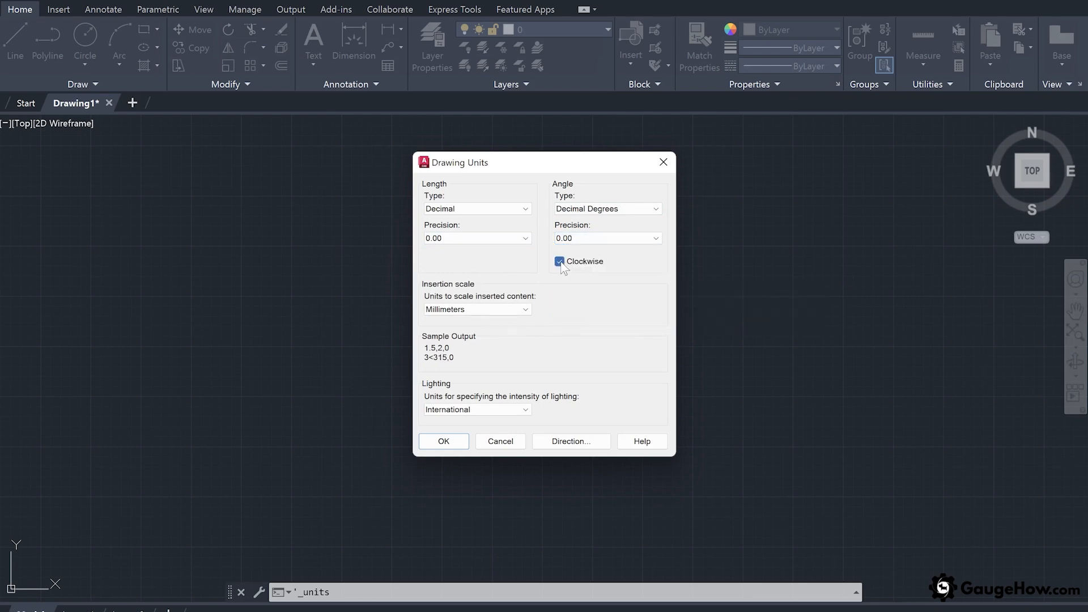
click(444, 440)
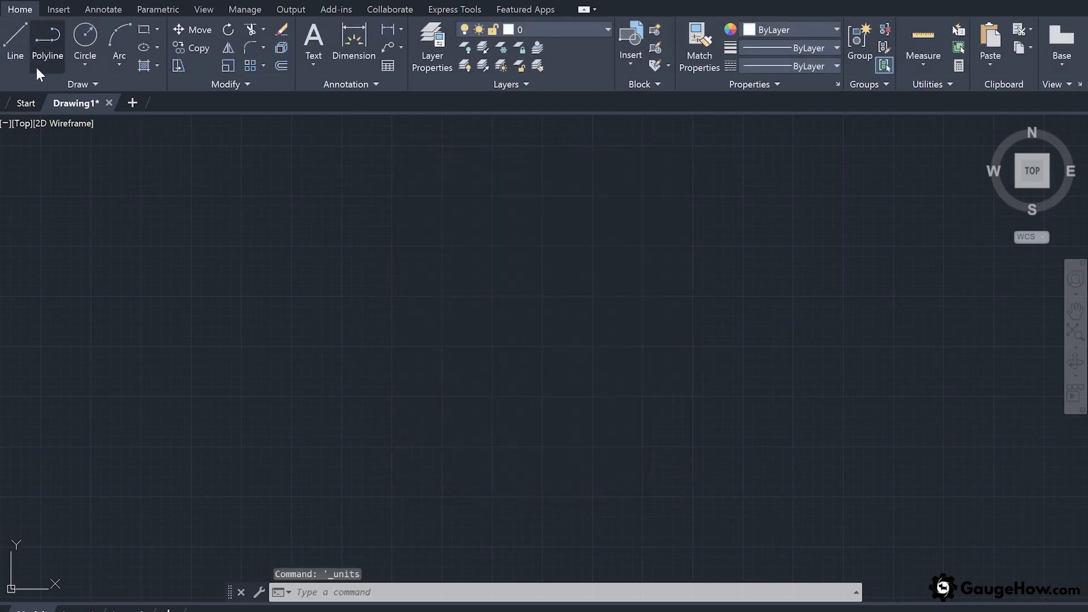
Step: Draw a line segment sloping up-right from the canvas's left side, toggling Ortho with F8
click(21, 44)
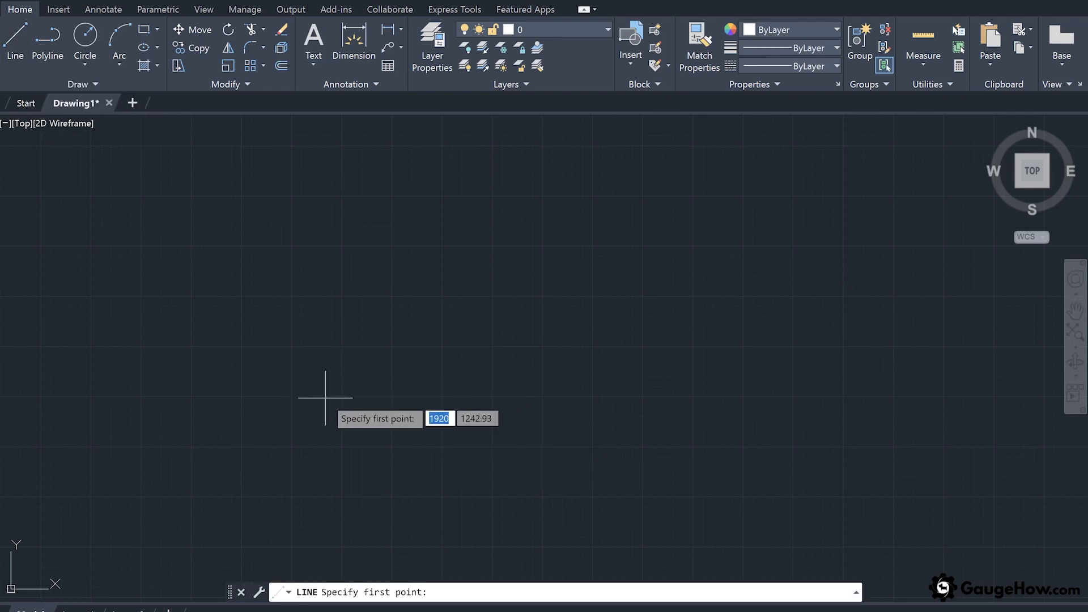
click(325, 398)
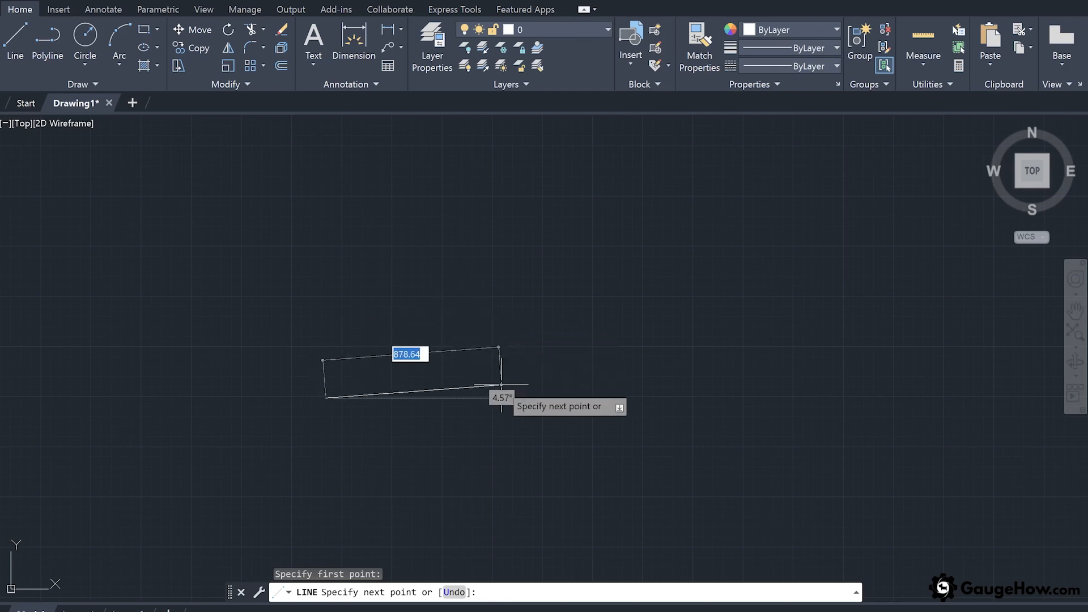
click(492, 340)
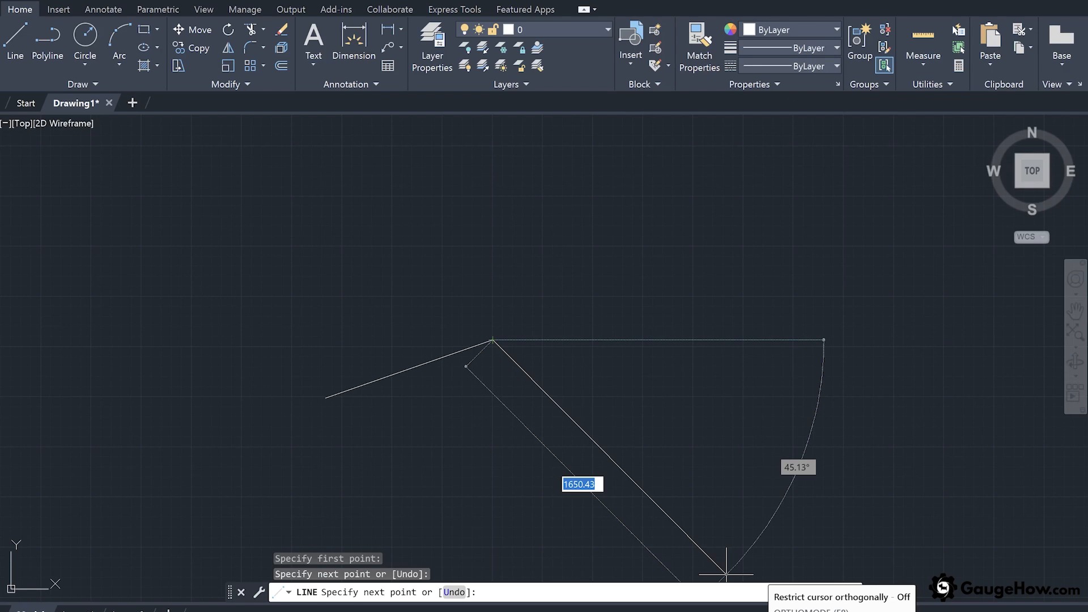
key(F8)
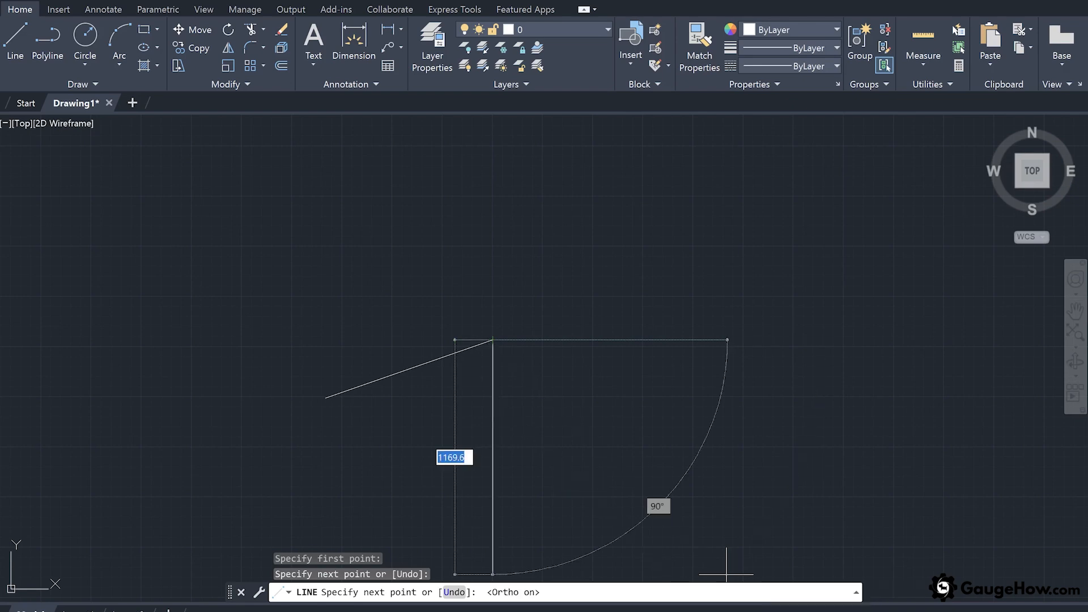
key(F8)
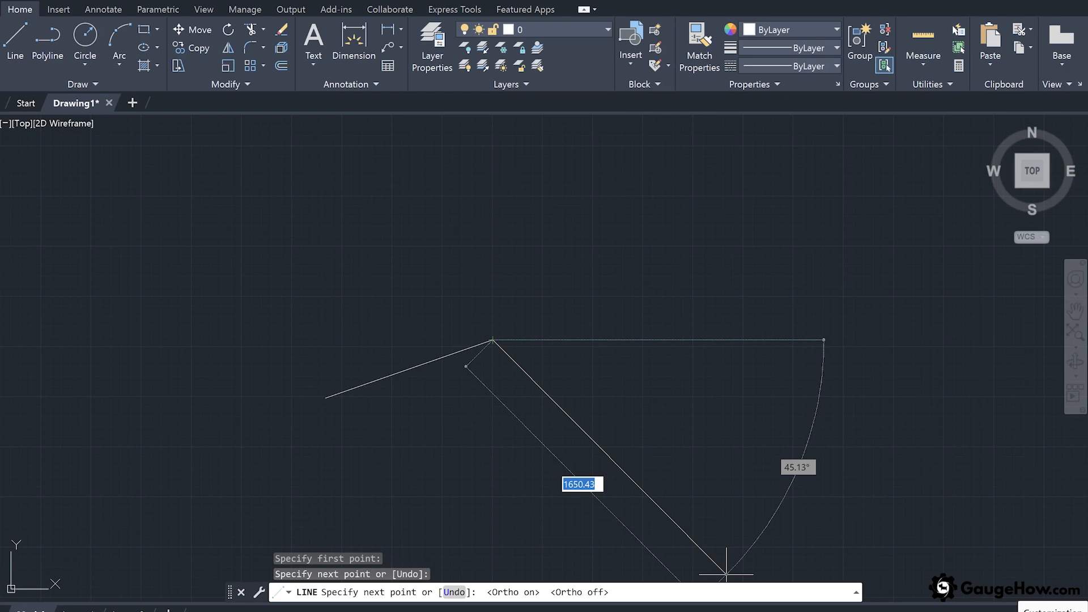
Step: Turn Ortho back on with F8 so the next segment stays horizontal
click(1074, 608)
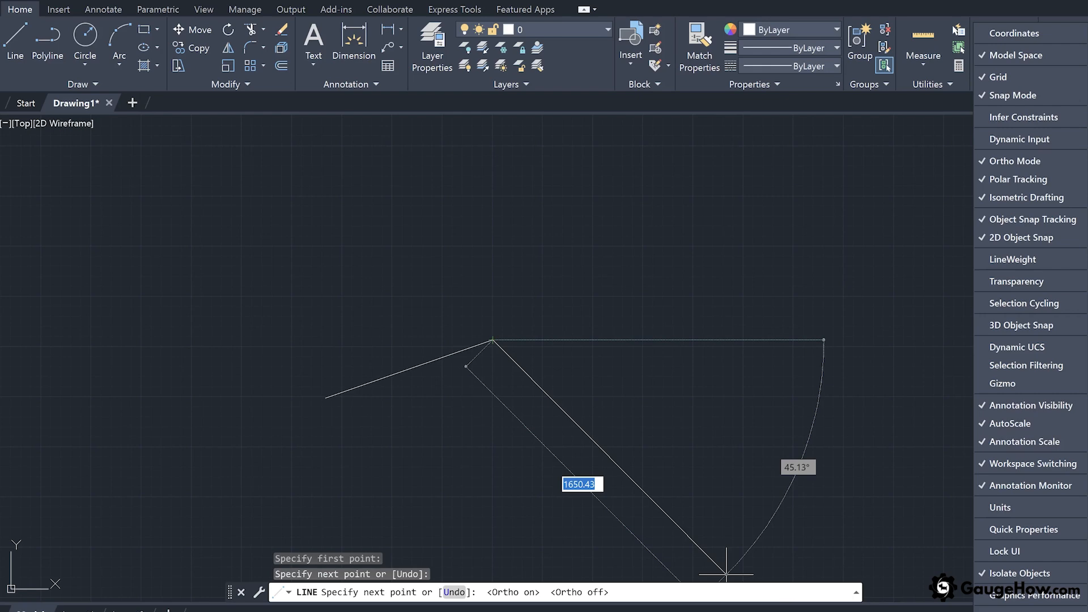
key(F8)
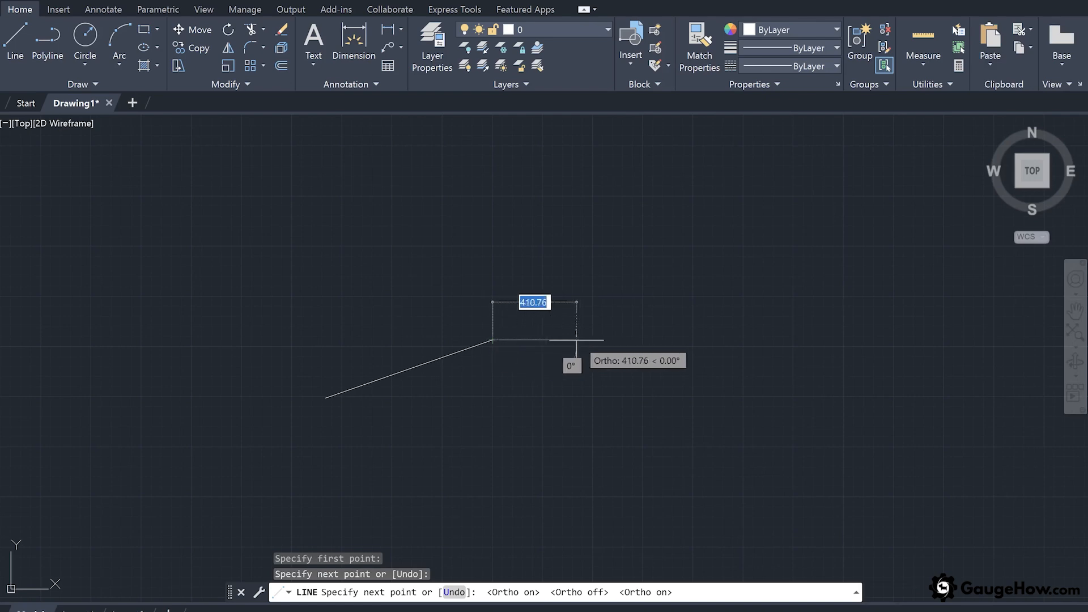
Step: Finish the horizontal segment, add a vertical one upward, and close the outline to its start
click(625, 338)
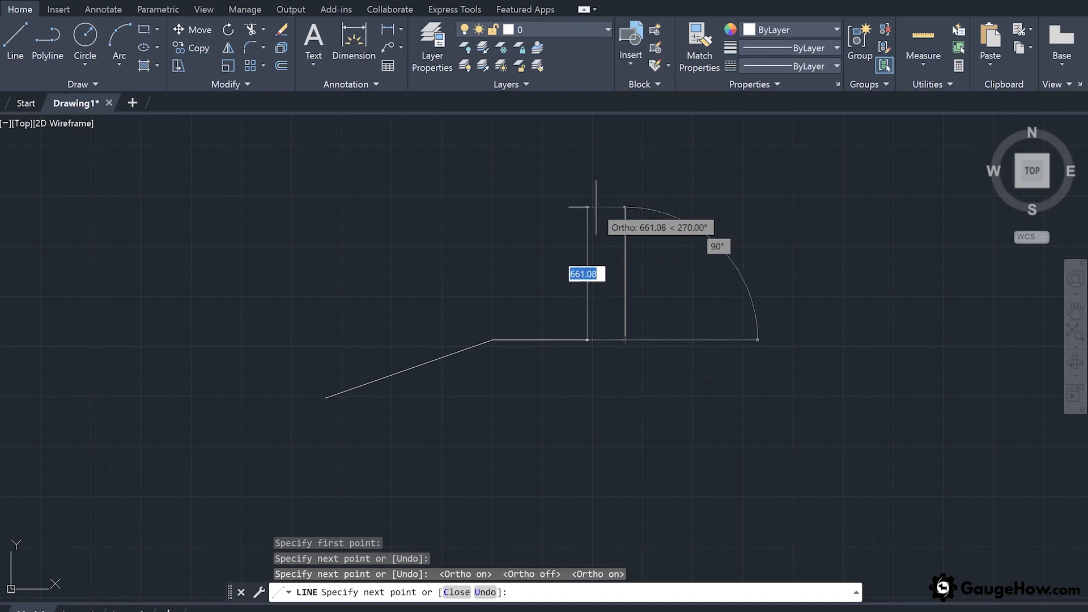
click(625, 209)
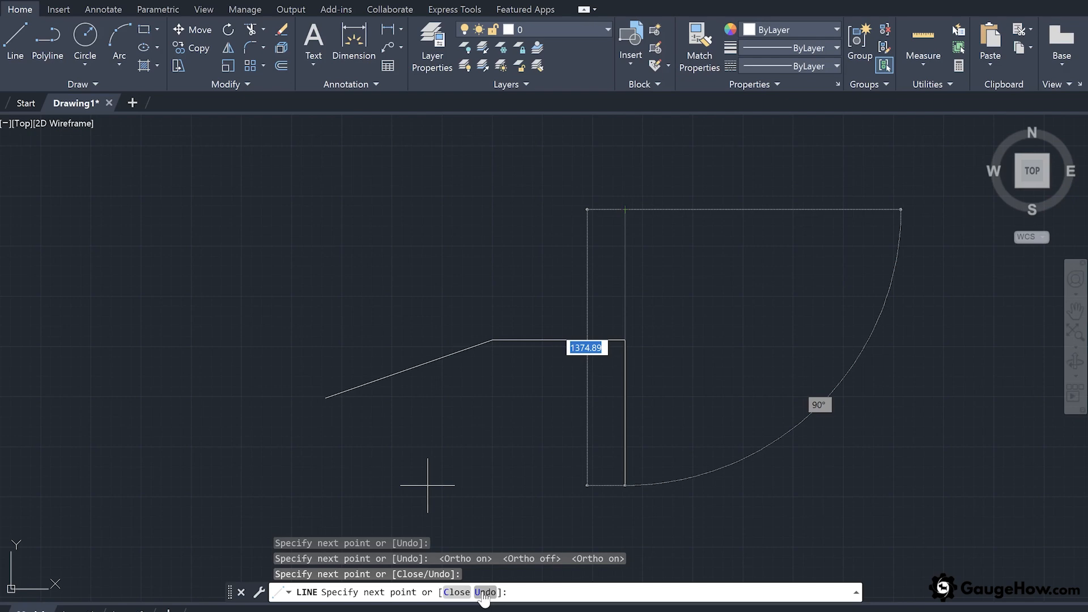
click(458, 592)
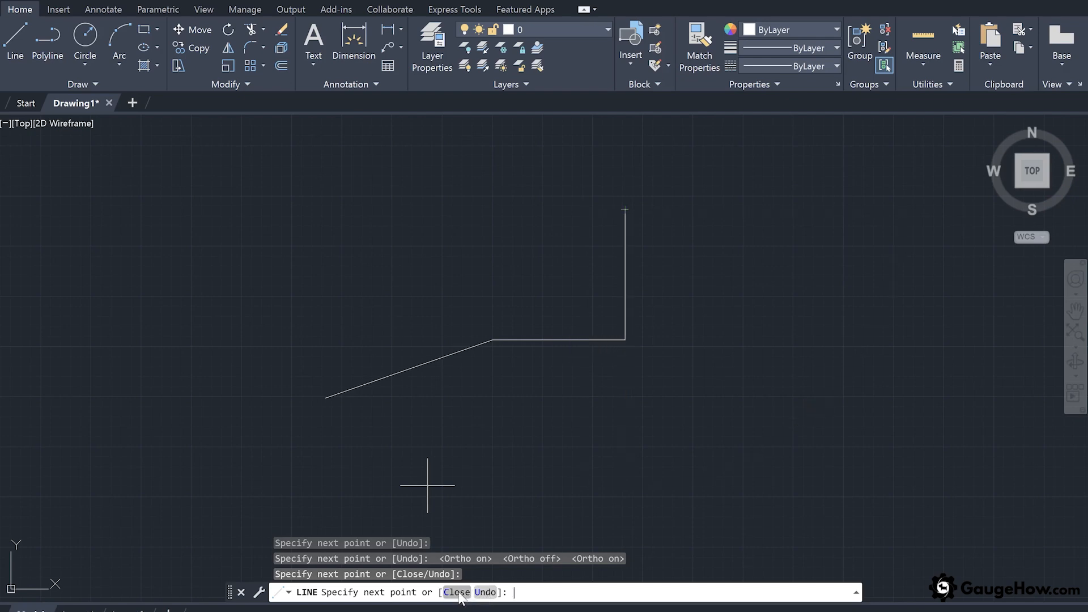
click(459, 592)
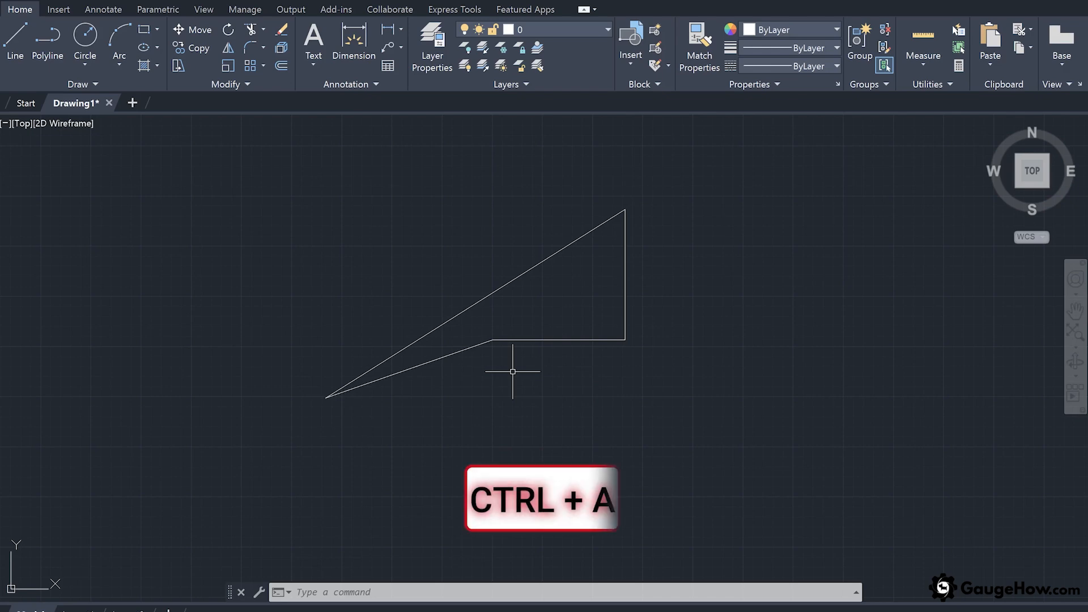
Step: Select all objects with Ctrl+A and delete the four-sided outline
key(ctrl+a)
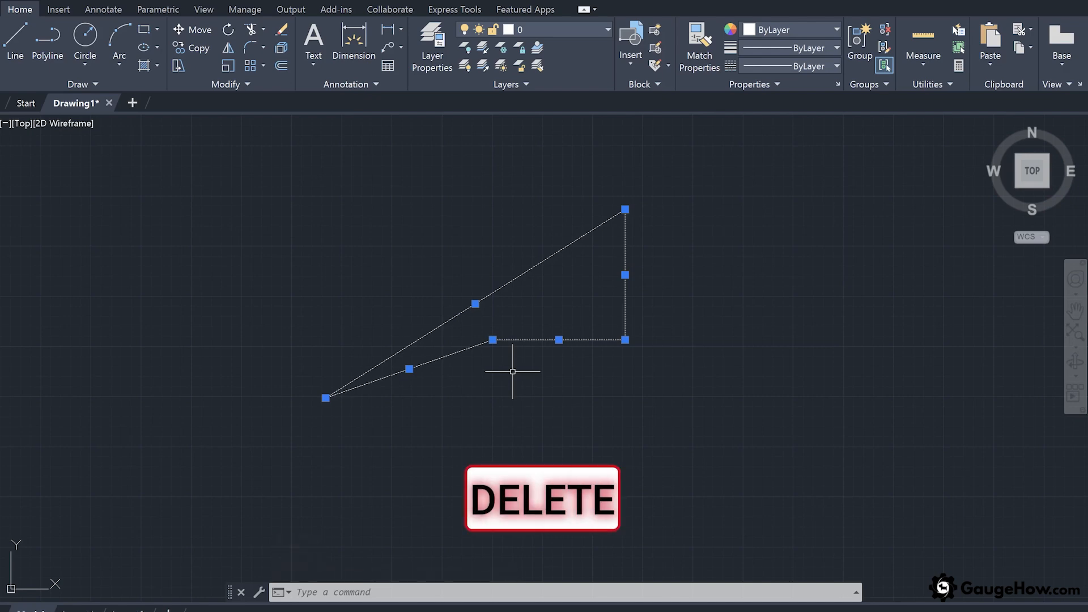
key(Delete)
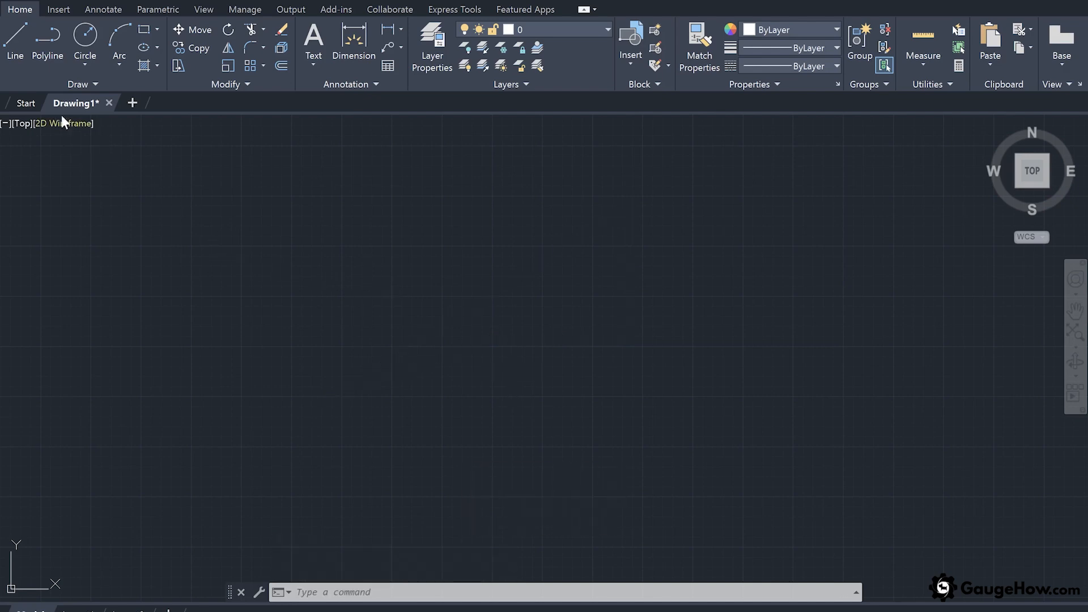
Step: Draw an 850-long line at 35° joined to a 400-long line at 45° using dynamic input
click(22, 44)
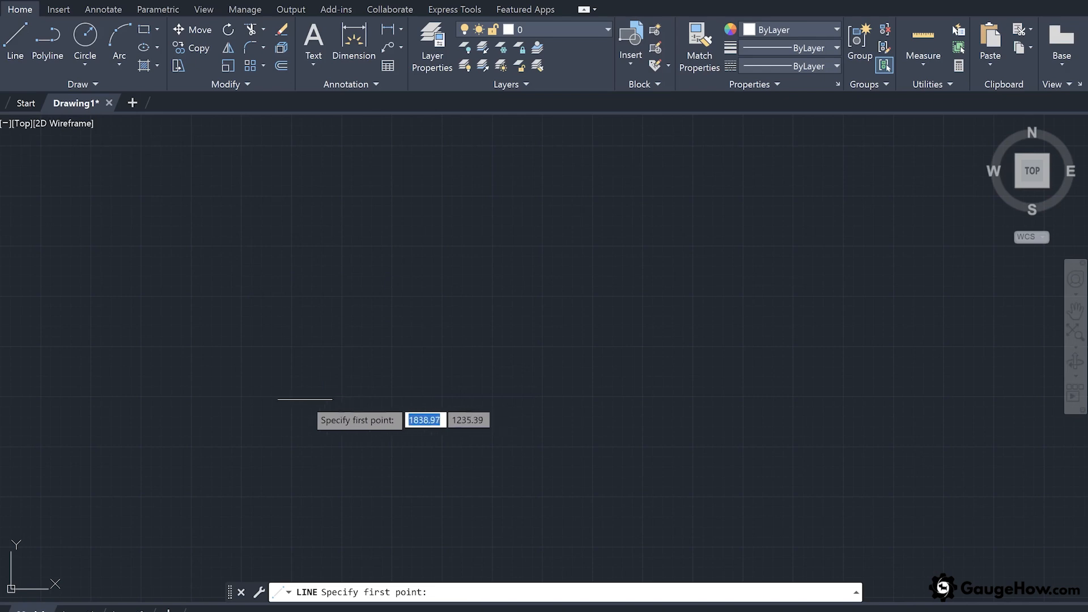
click(297, 397)
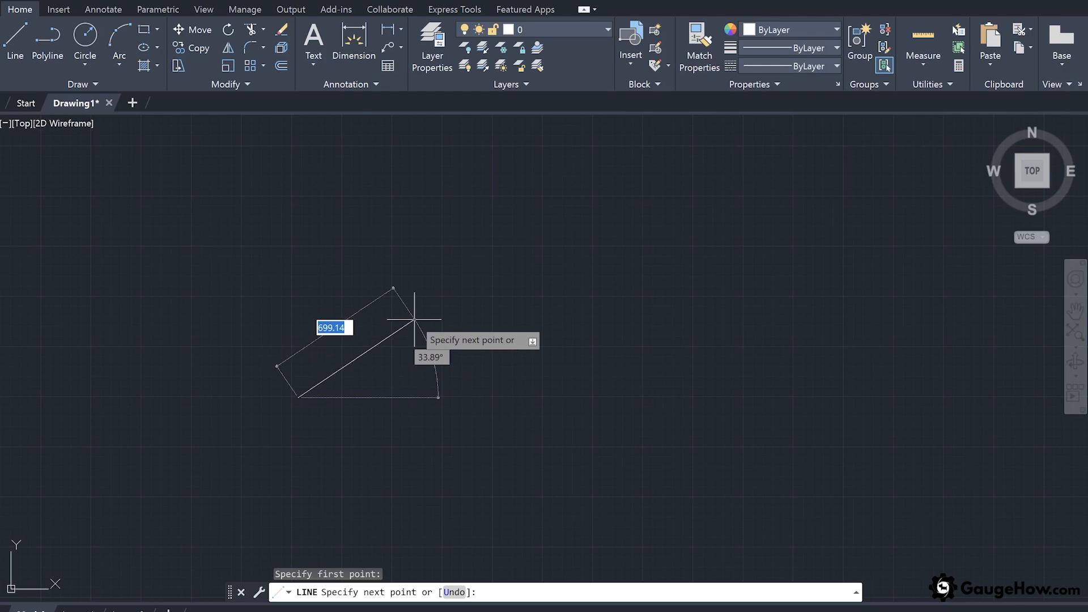
text(850)
key(Tab)
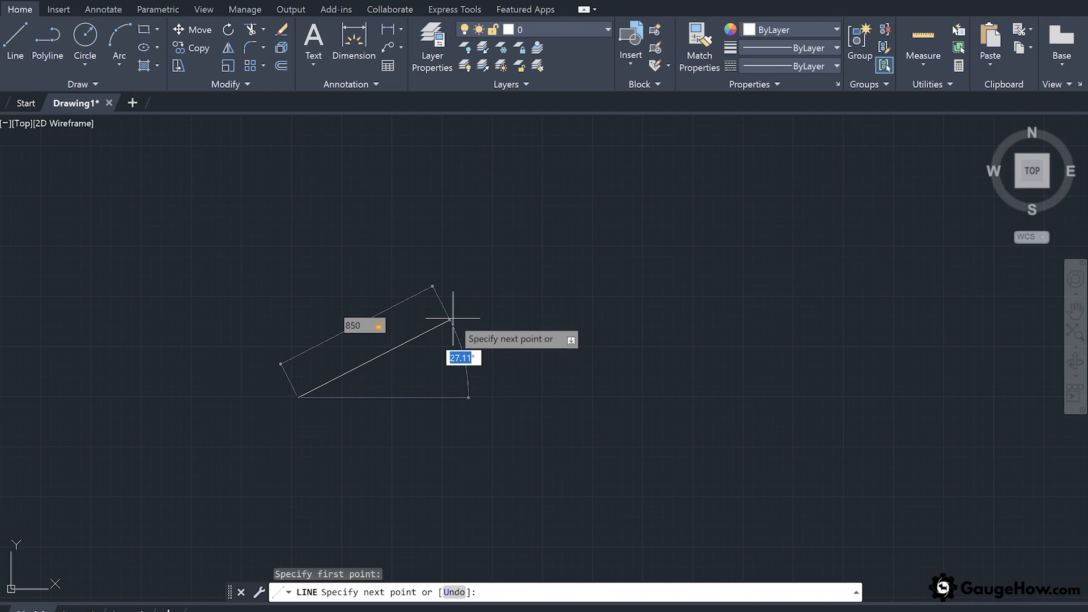
text(35)
key(Return)
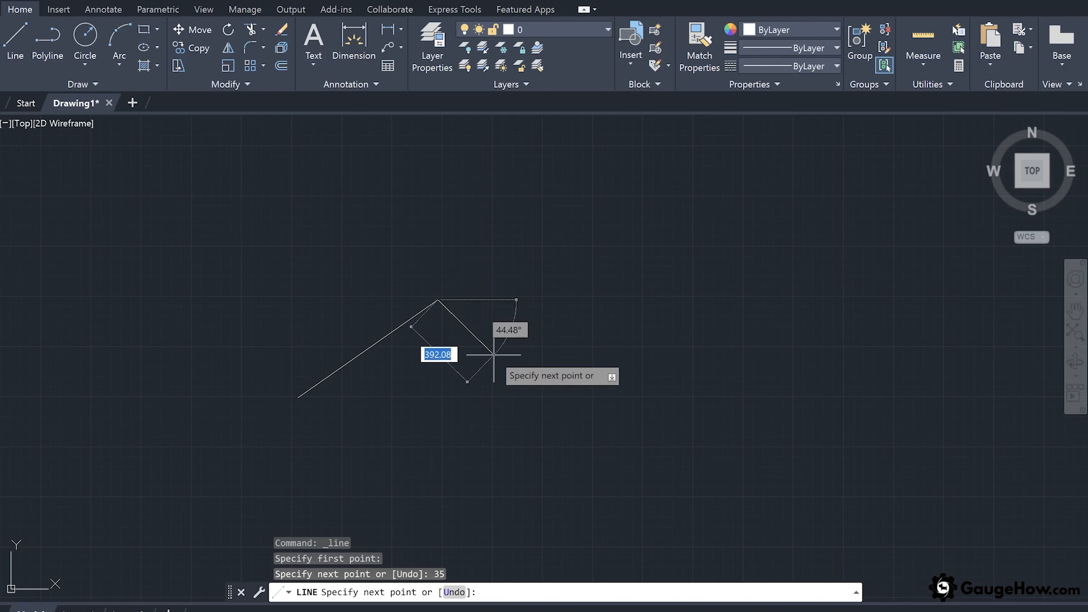
text(400)
key(Tab)
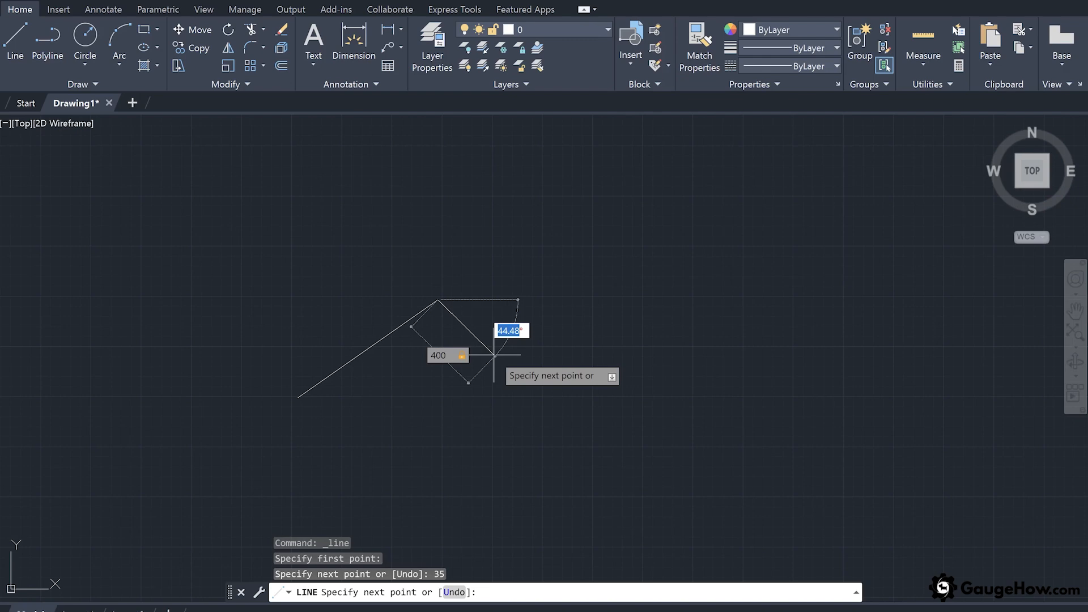
text(45)
key(Return)
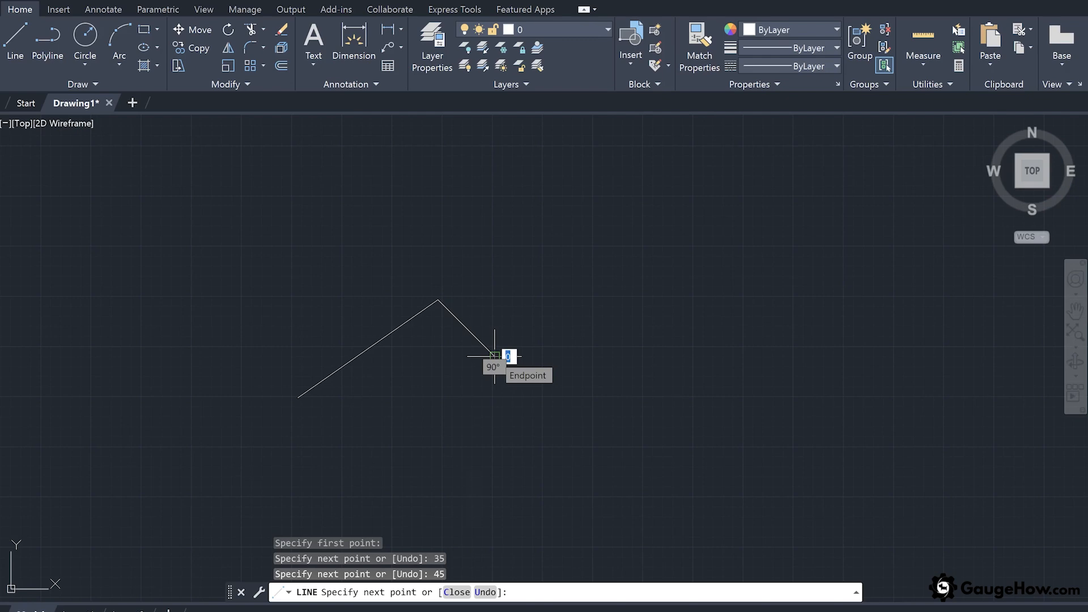
key(Escape)
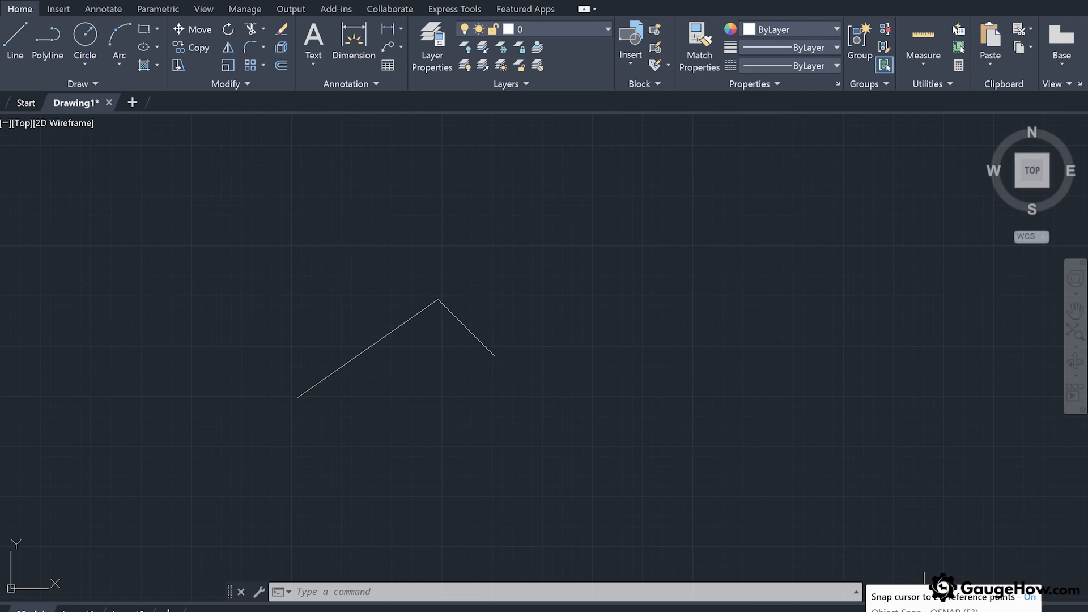
click(929, 607)
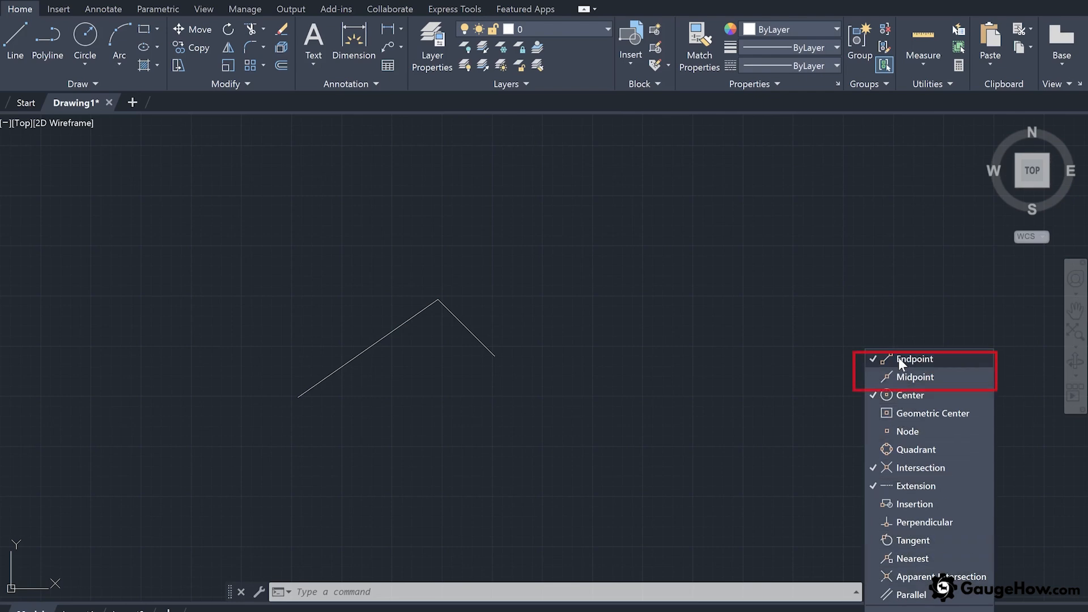
Step: Enable Midpoint object snap and draw a line up and right from the 400-long line's end
click(899, 376)
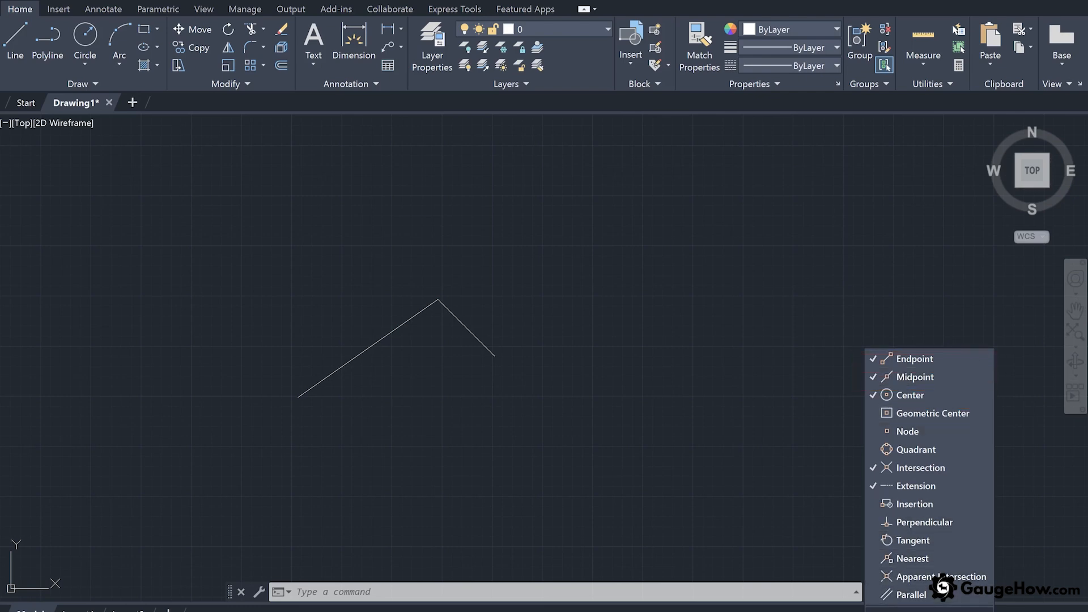
click(931, 610)
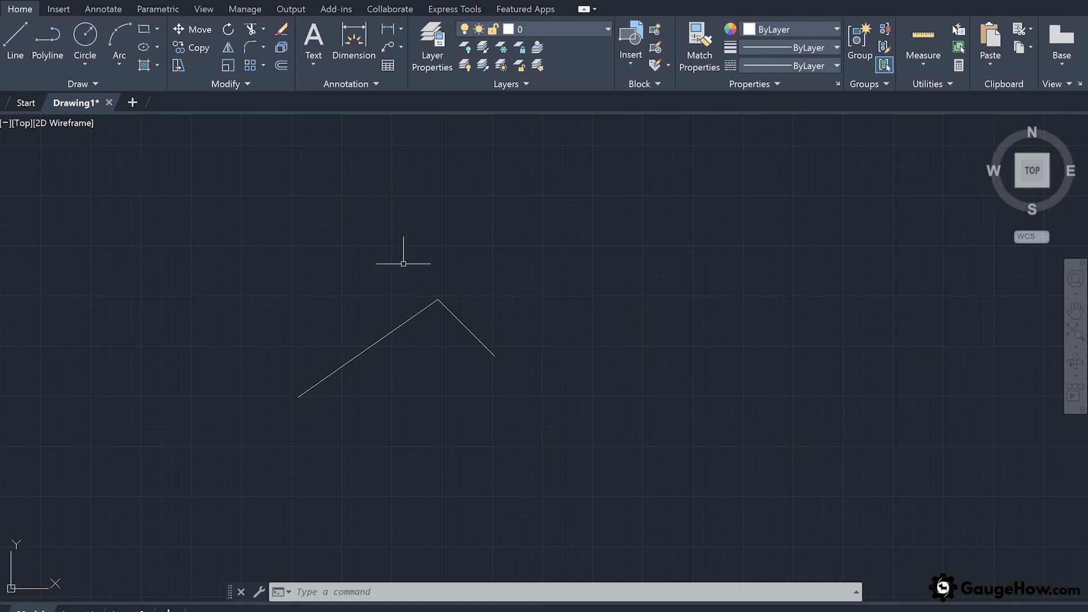
click(399, 595)
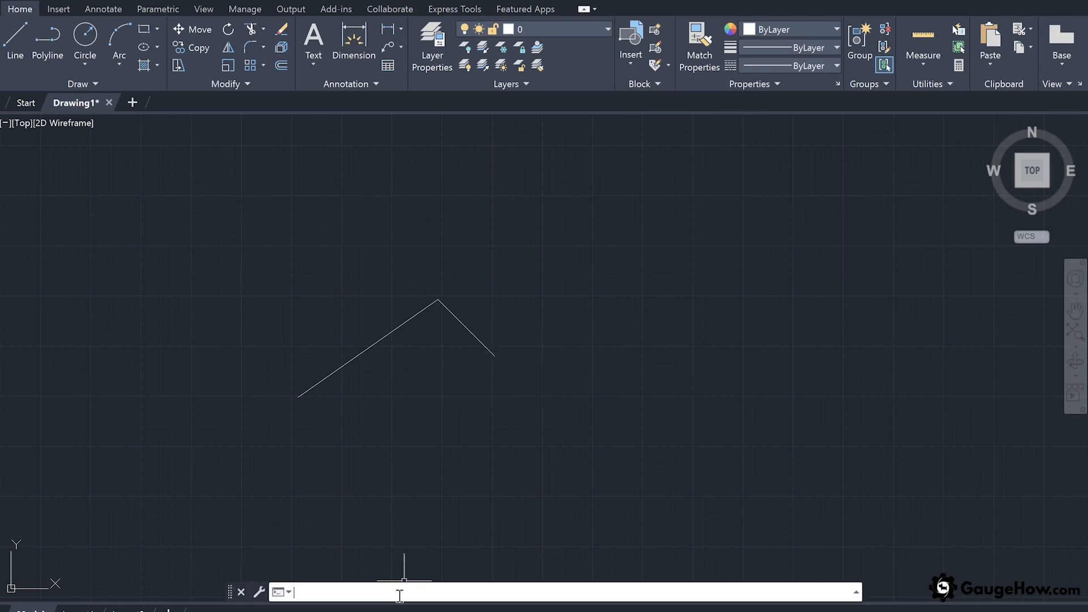
text(1)
text(ine)
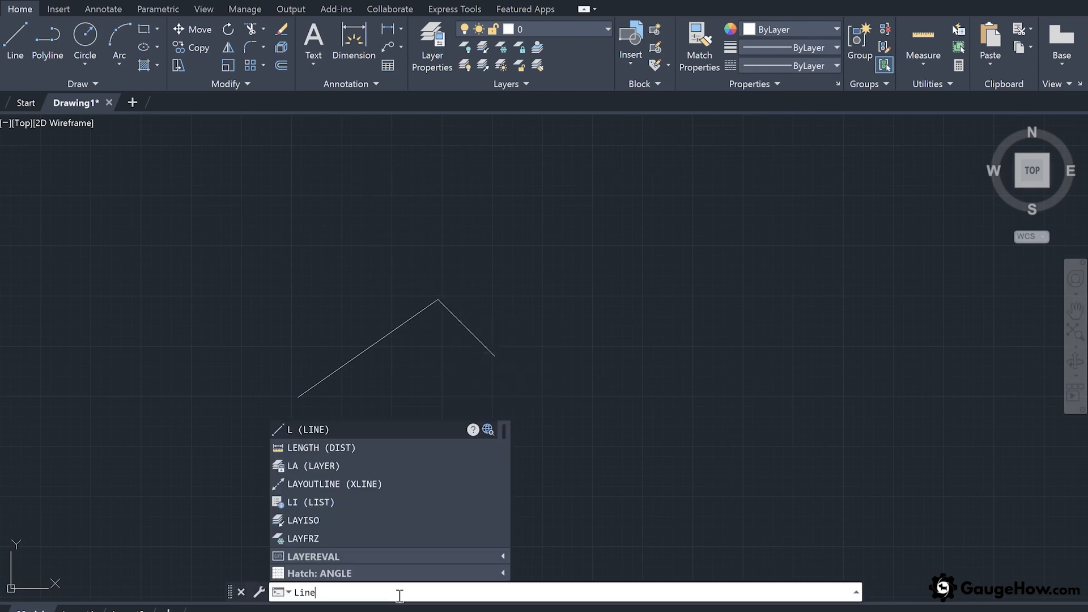
key(Return)
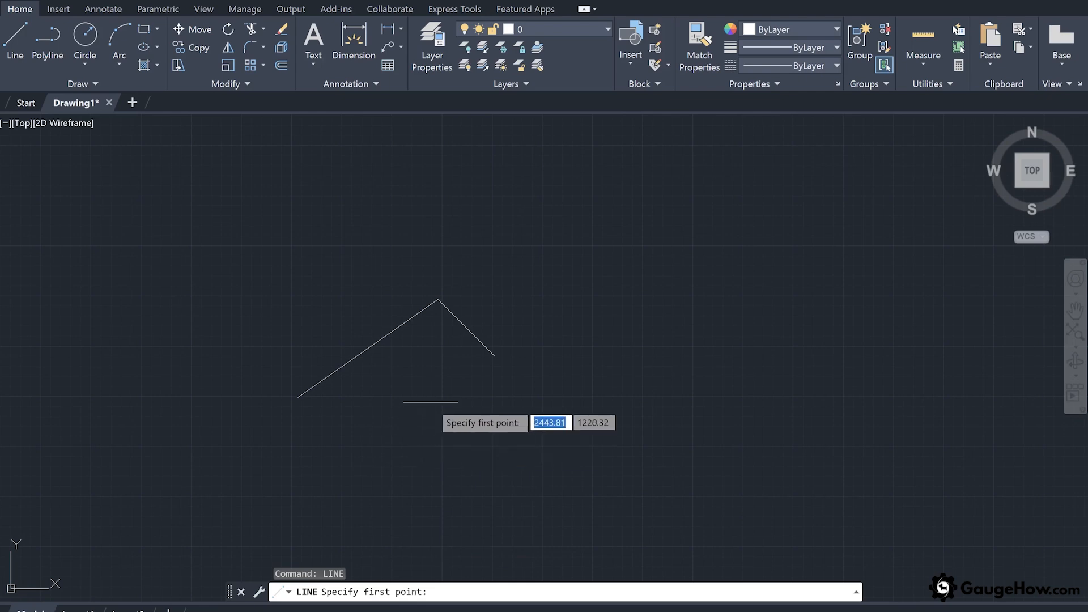
click(494, 356)
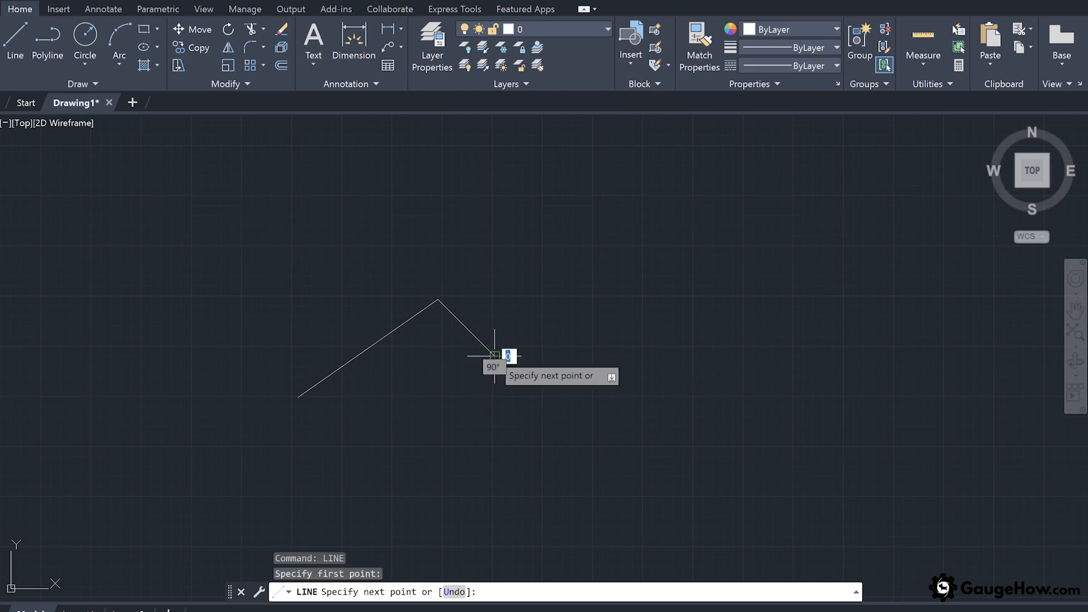
click(610, 309)
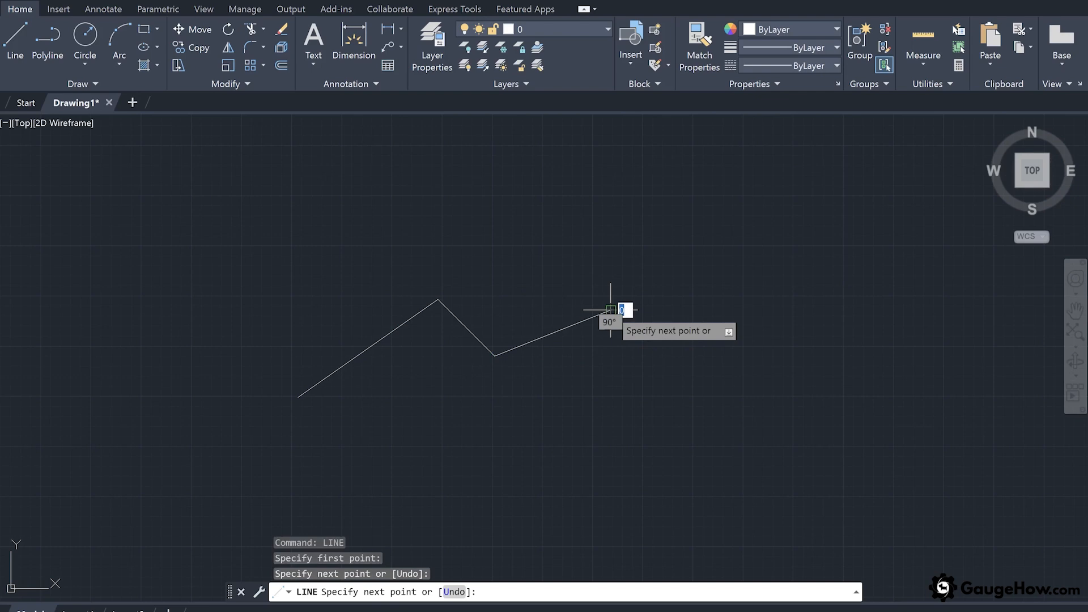
key(Escape)
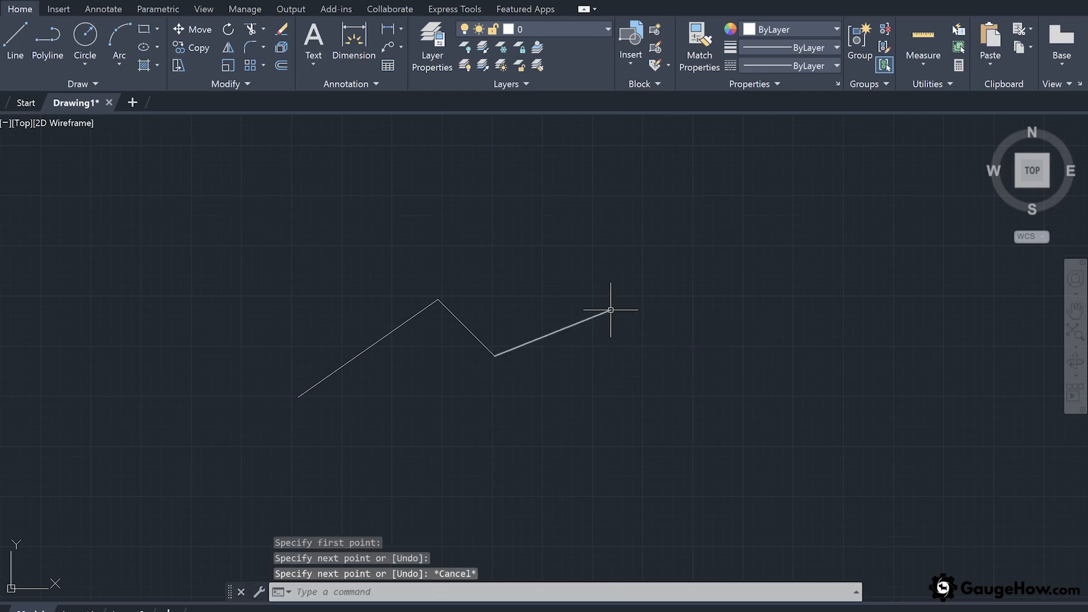
Step: Draw a line from the sloping 400-long line's midpoint up toward the top, then select everything
click(524, 591)
text(LINE)
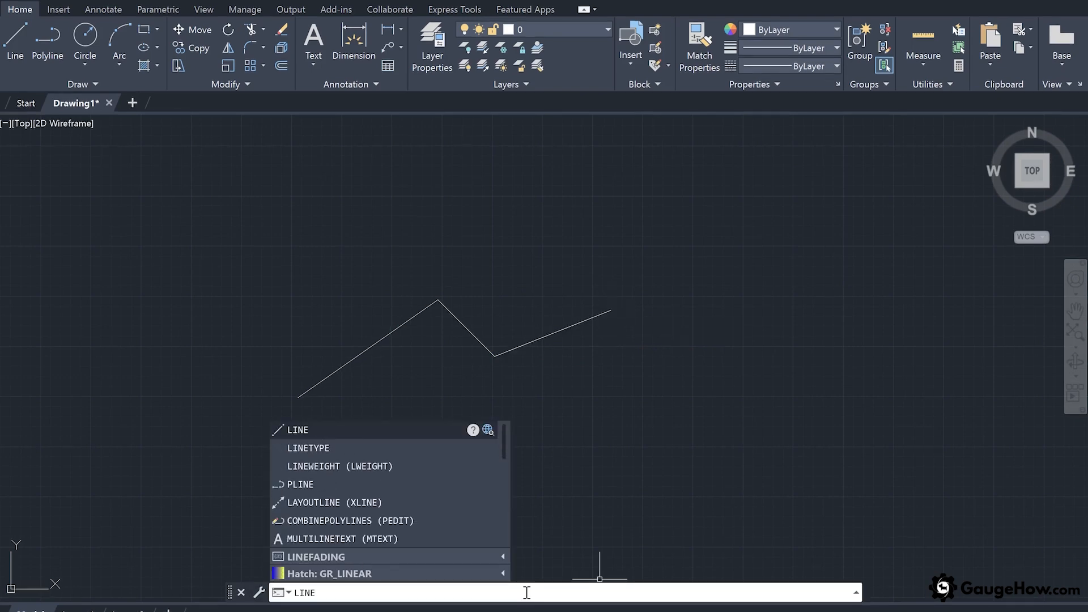
key(Return)
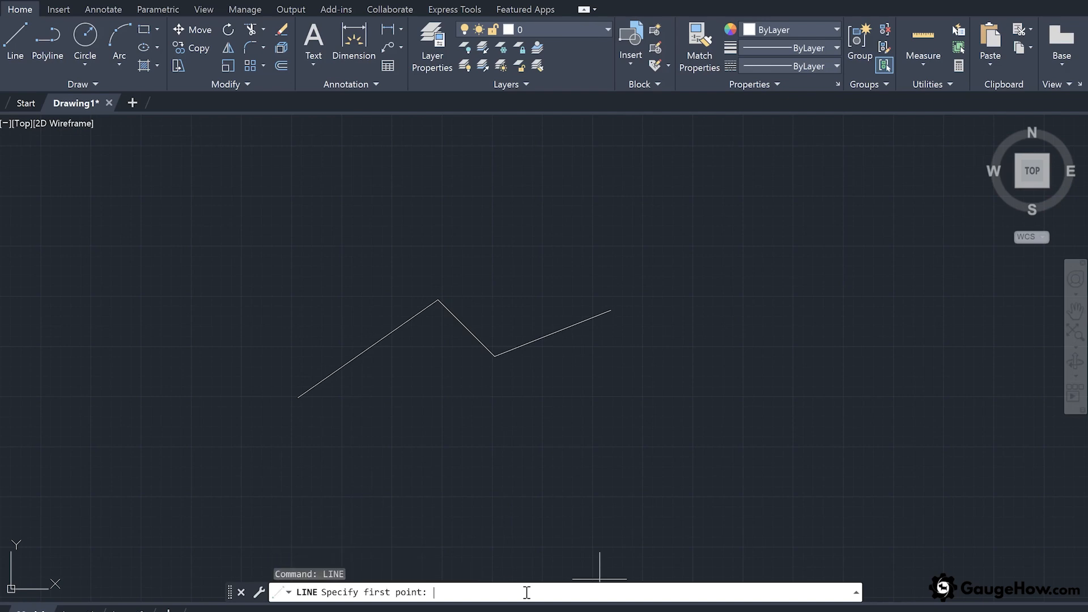
click(466, 328)
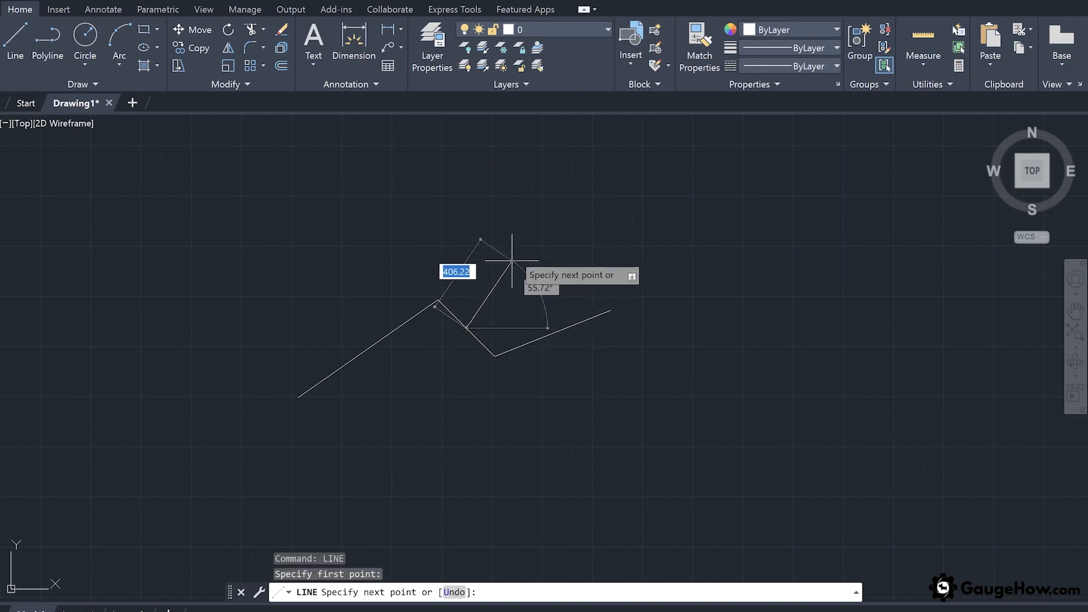
click(516, 216)
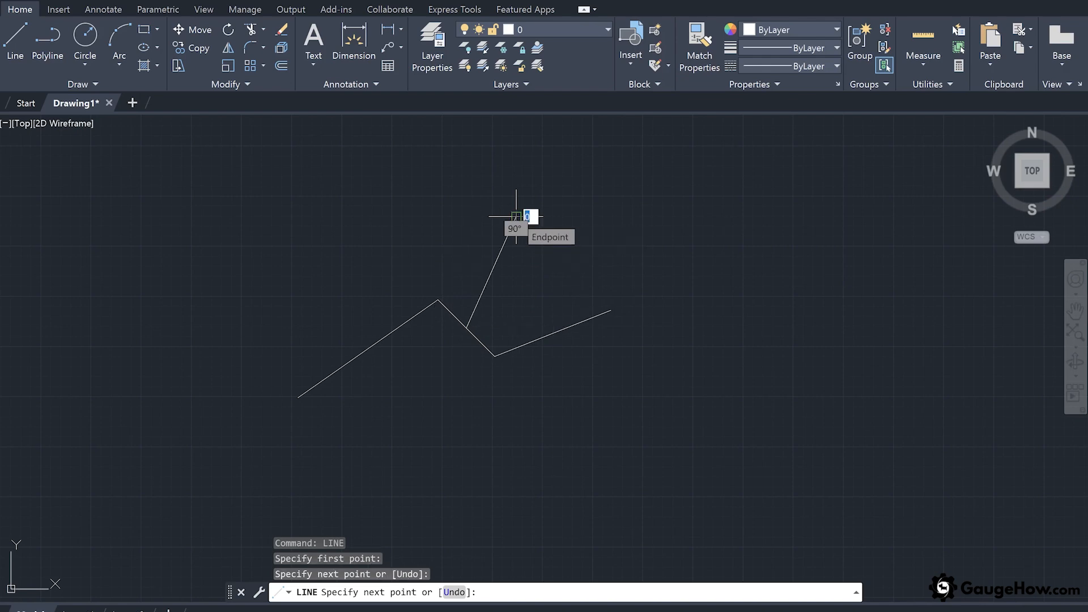
key(Escape)
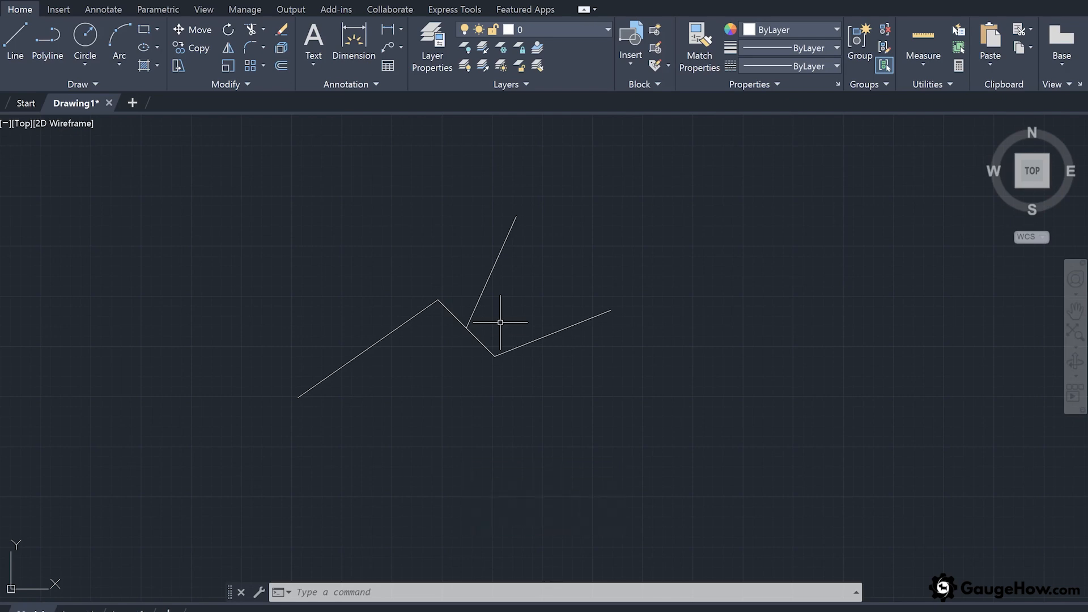
key(ctrl+a)
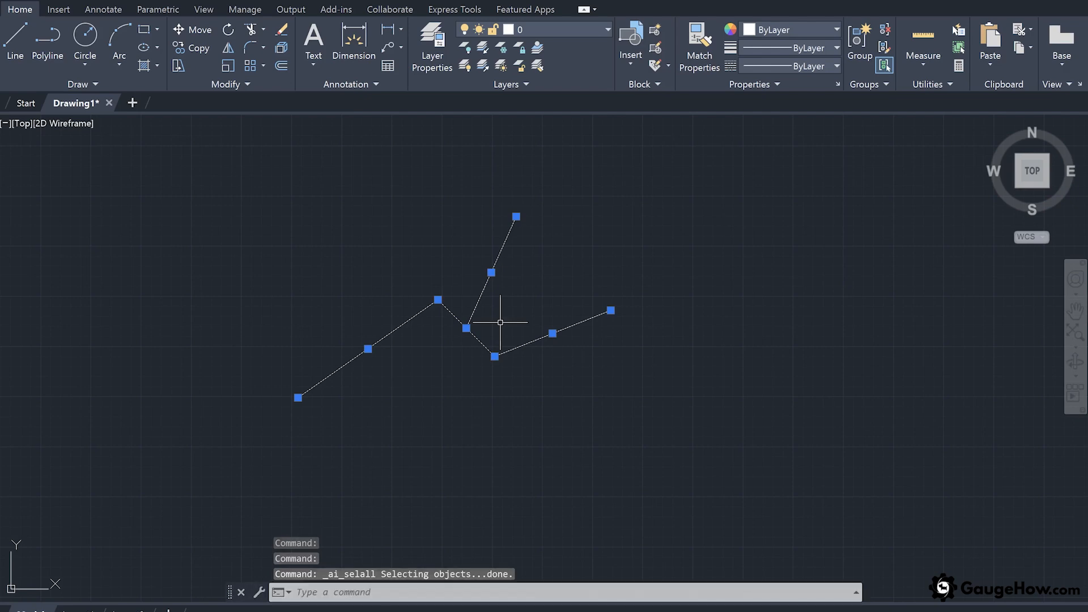
Step: Delete all lines and draw a right triangle with a horizontal base and vertical side, closed at its start
key(Delete)
click(15, 39)
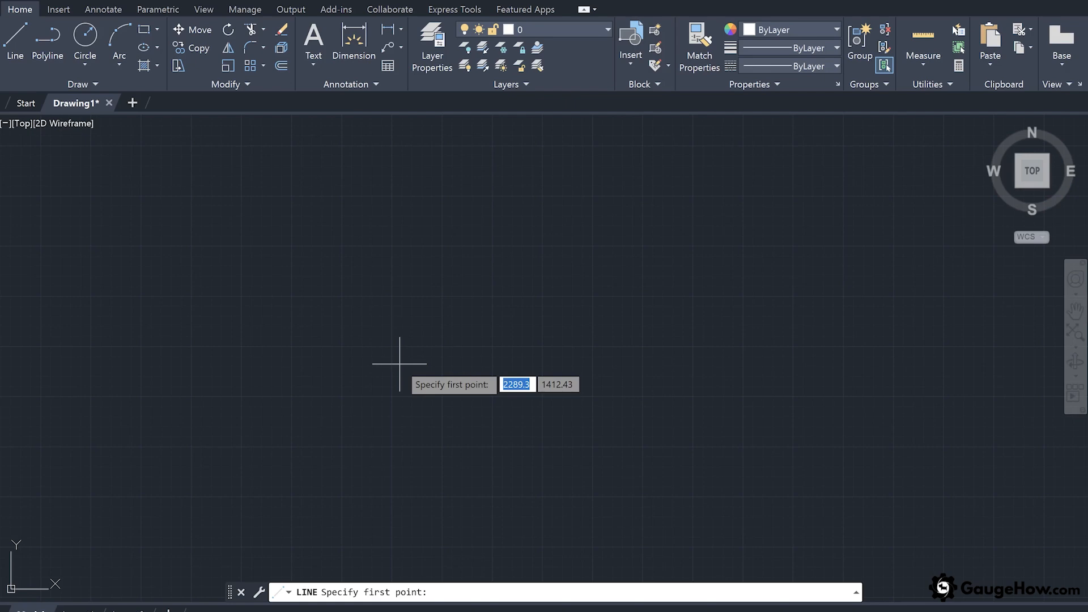
click(339, 350)
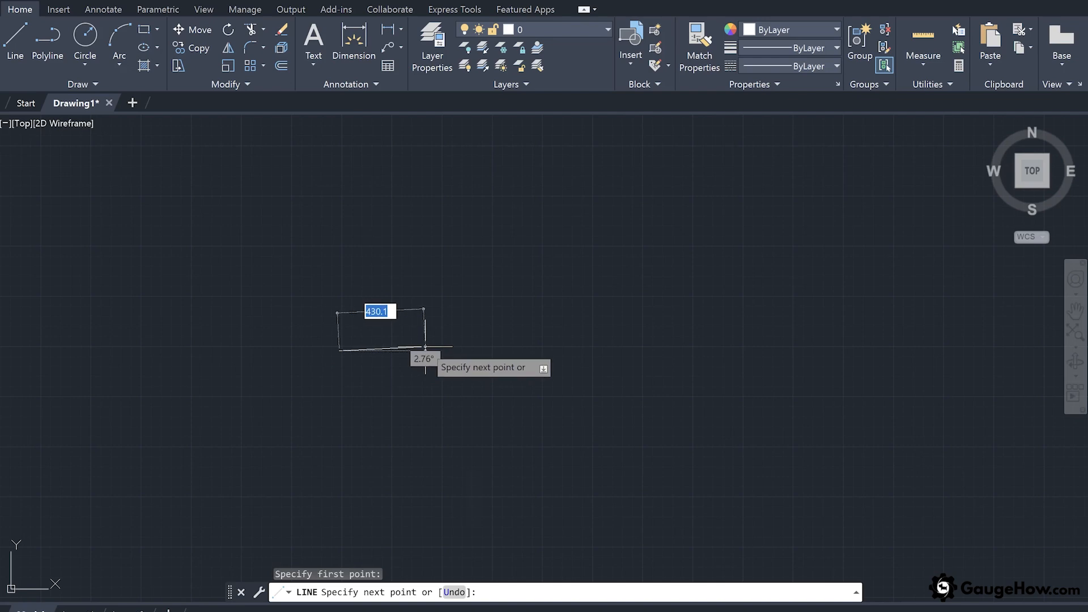
key(shift)
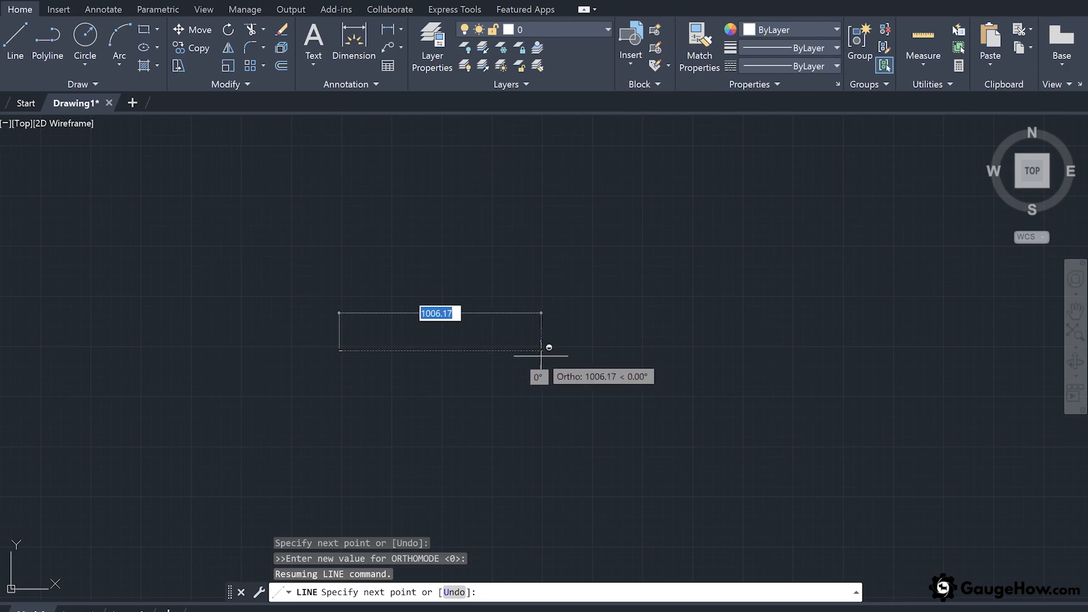
click(541, 356)
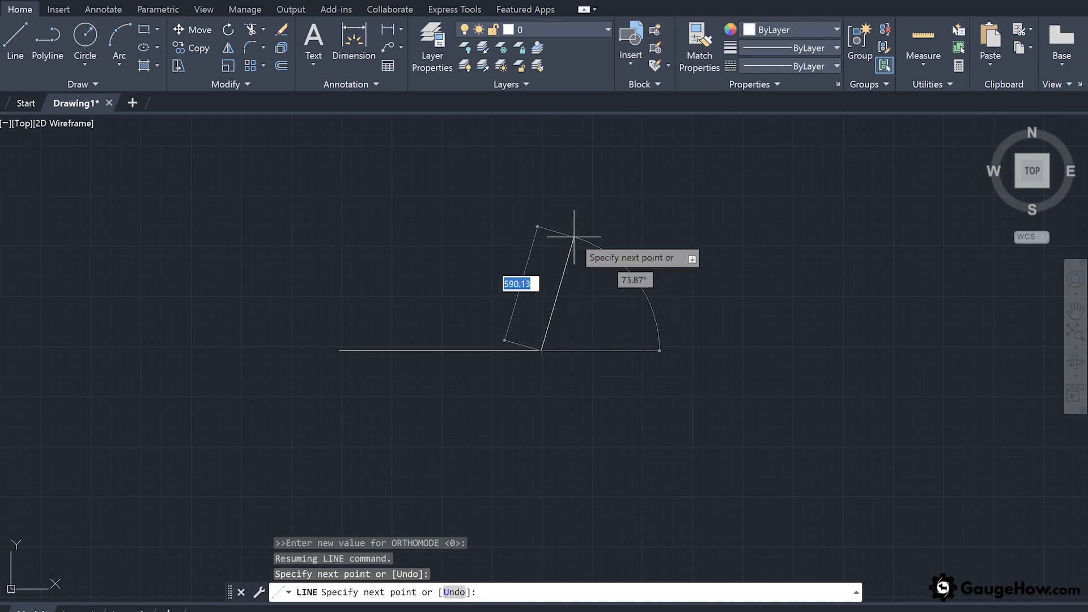
key(F8)
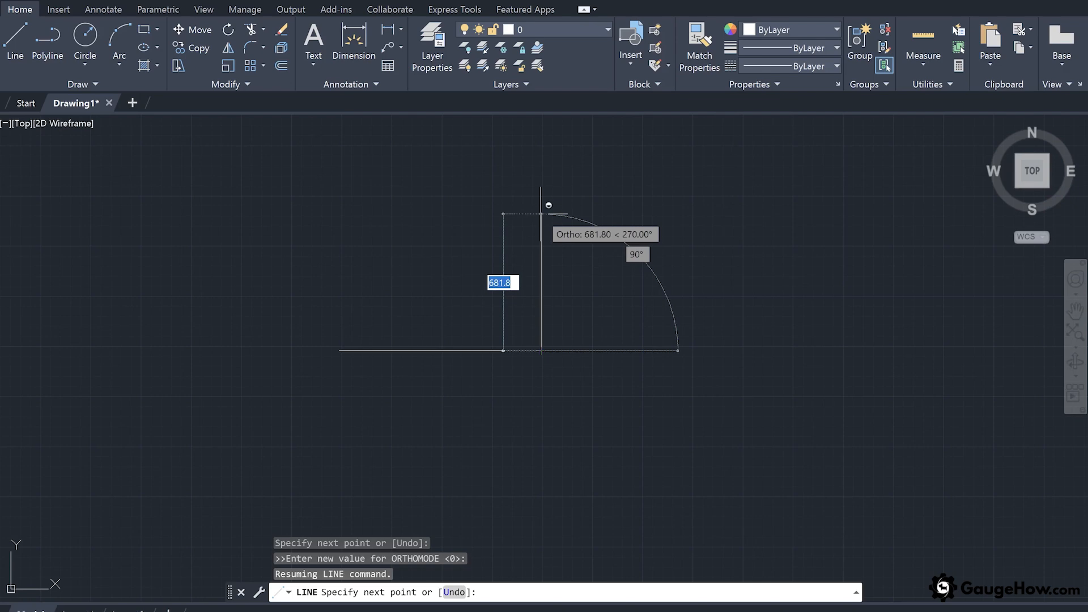
click(541, 198)
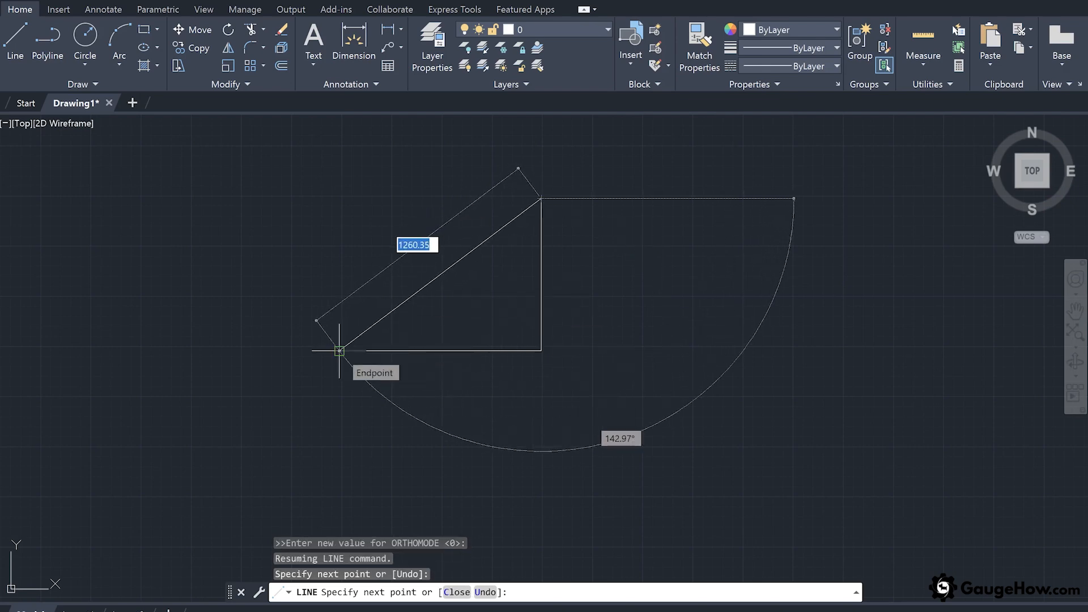
click(339, 351)
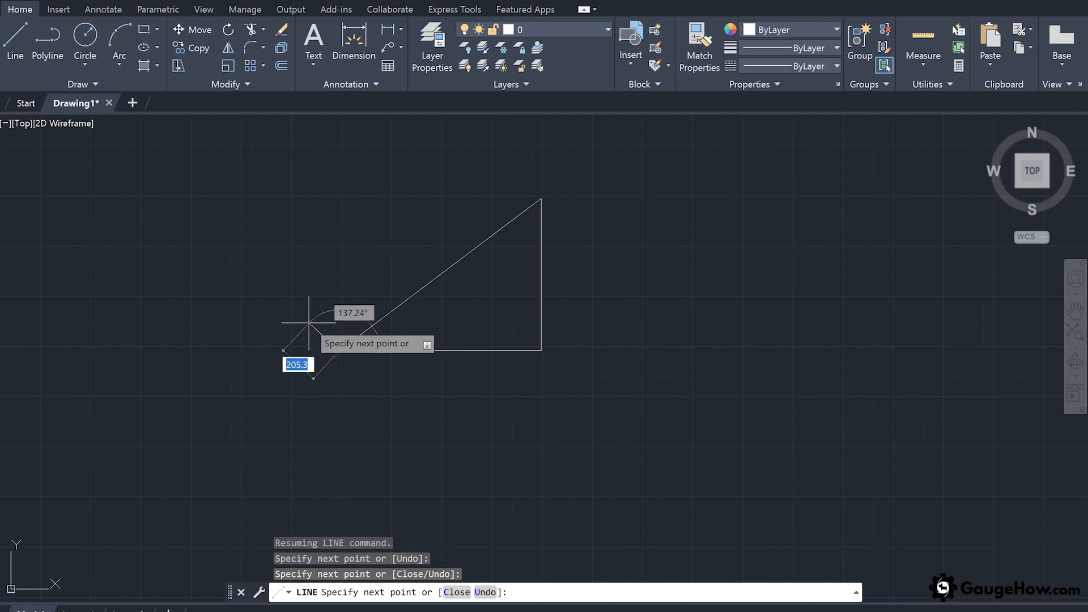
key(Escape)
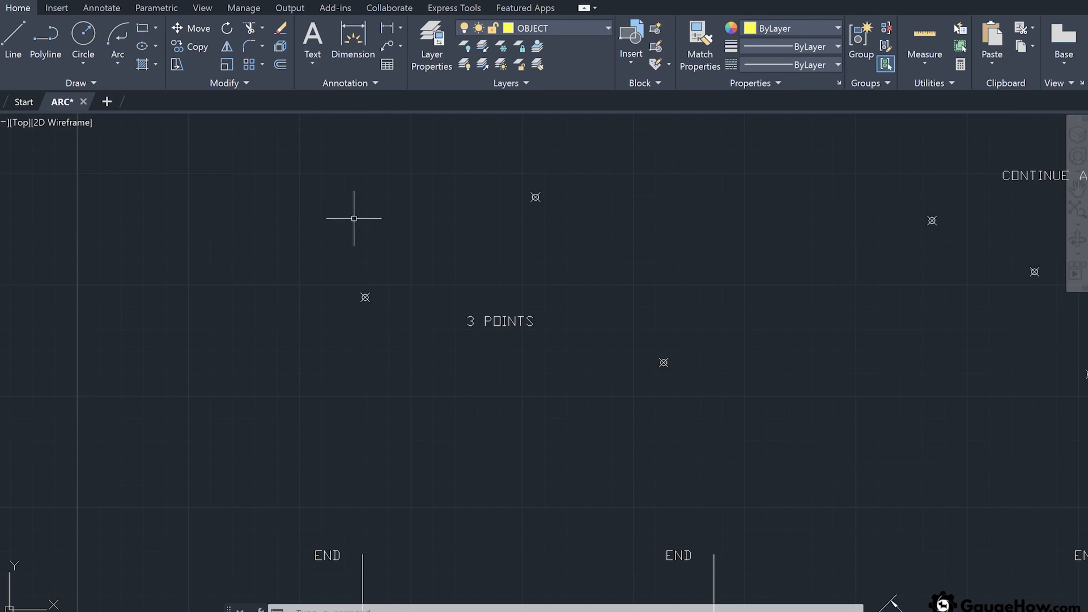
click(217, 2)
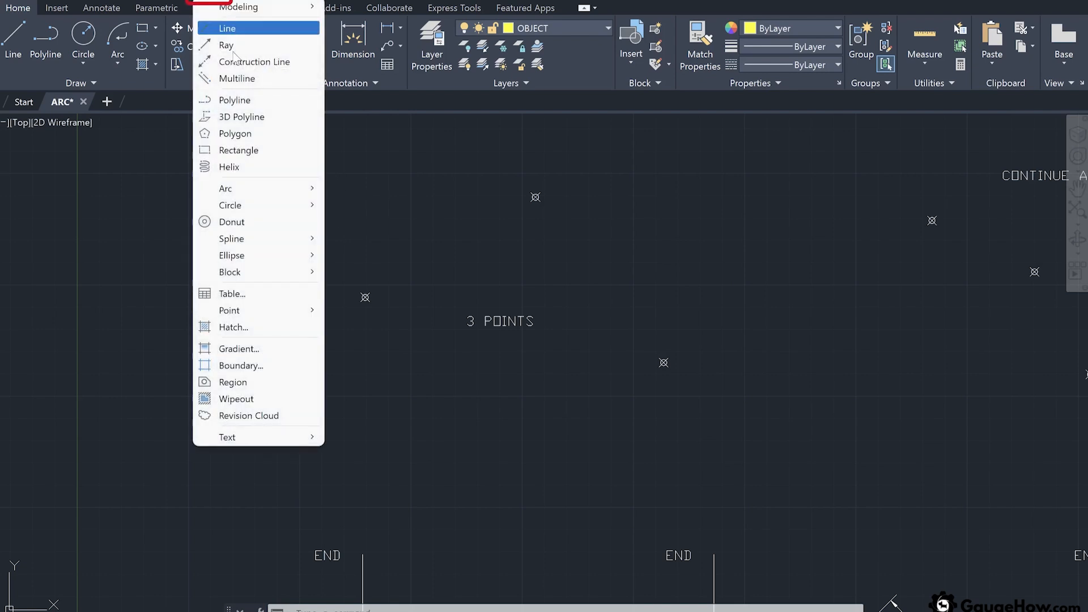
mouse_move(309, 189)
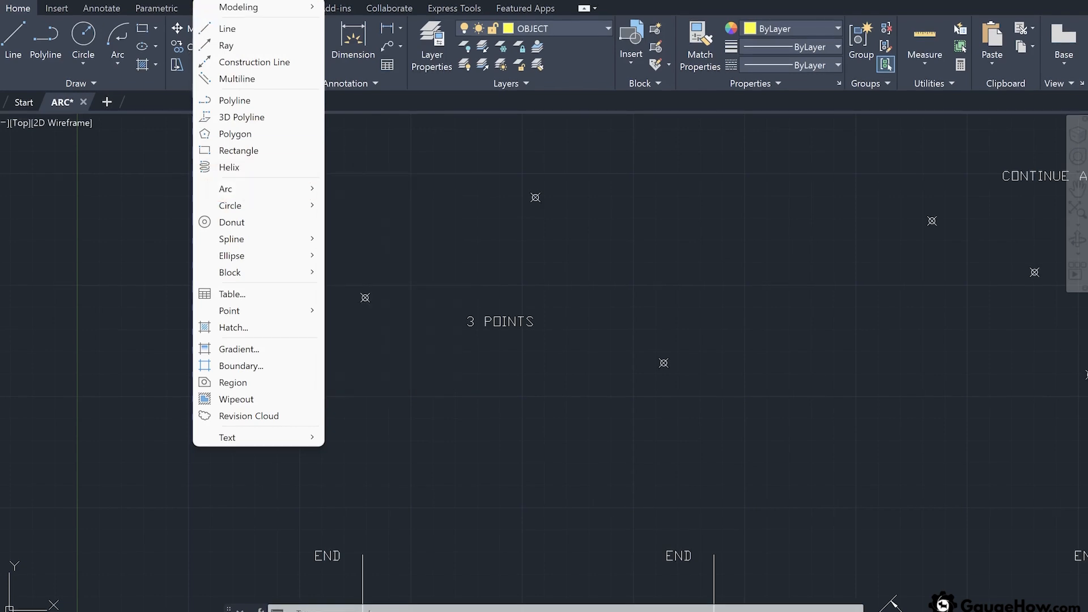
click(207, 1)
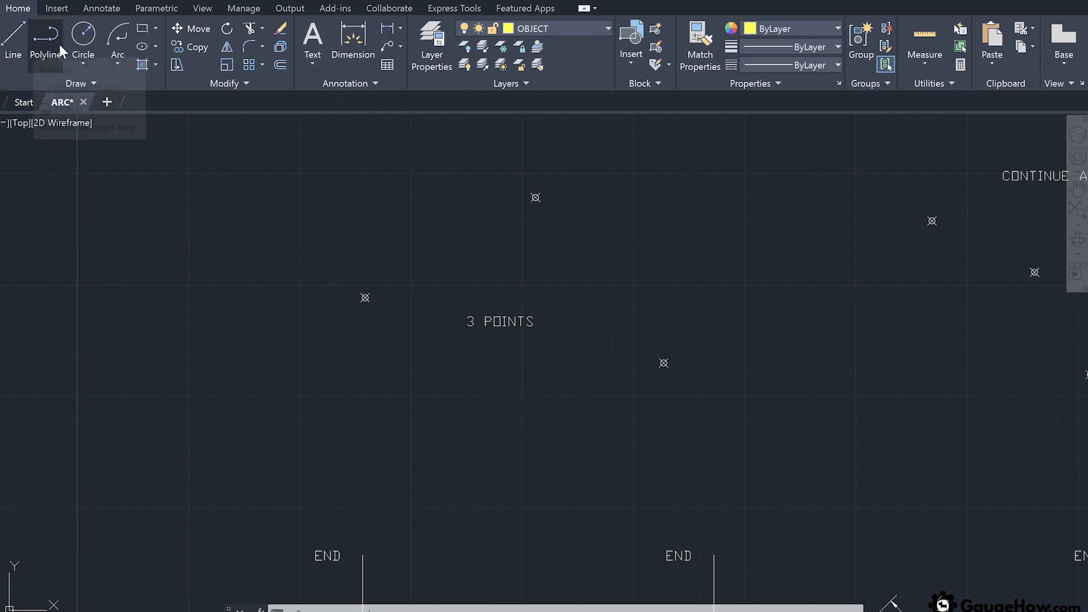
click(121, 55)
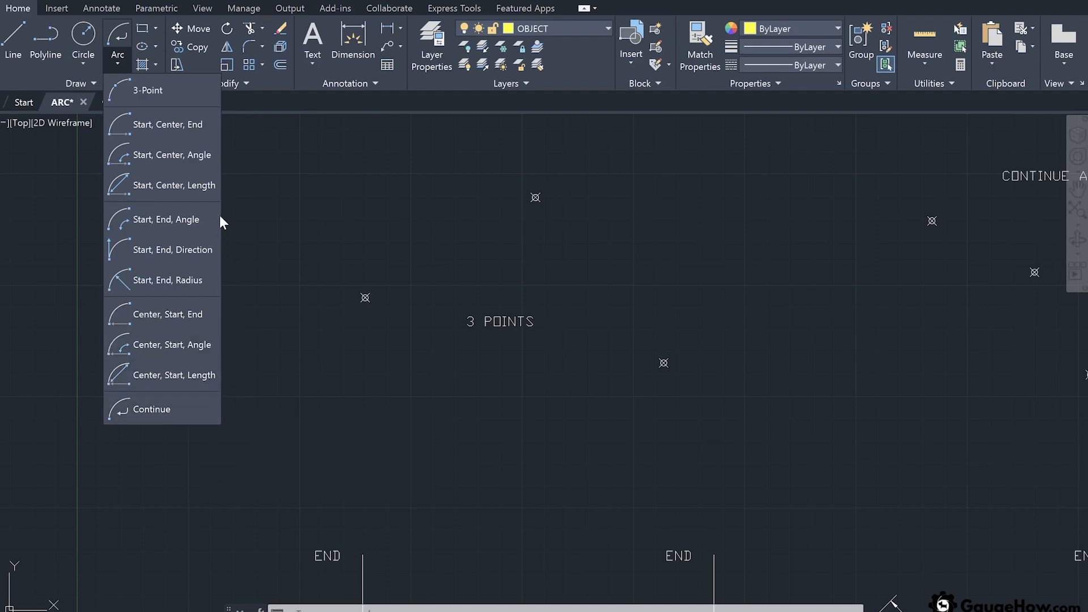
click(119, 60)
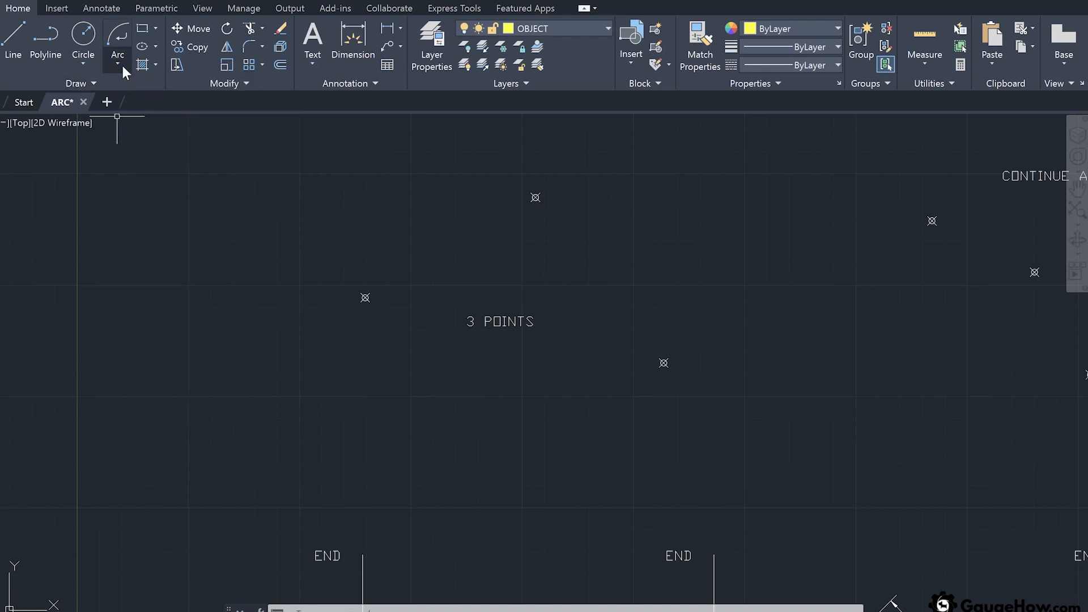
Step: Start the ARC command and choose the 3-Point method from the Arc dropdown
click(306, 607)
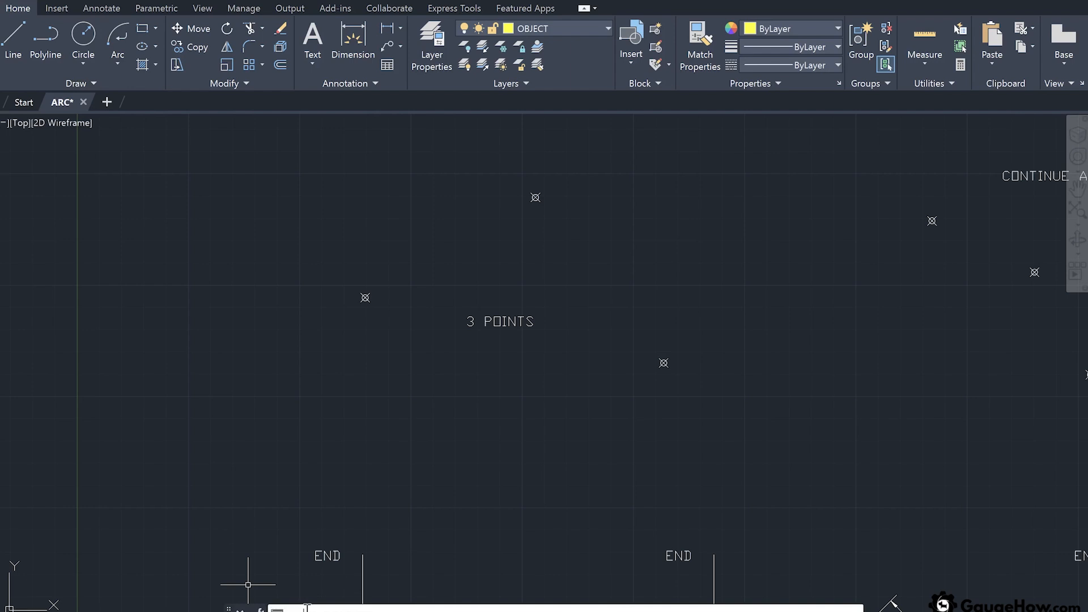
text(arc)
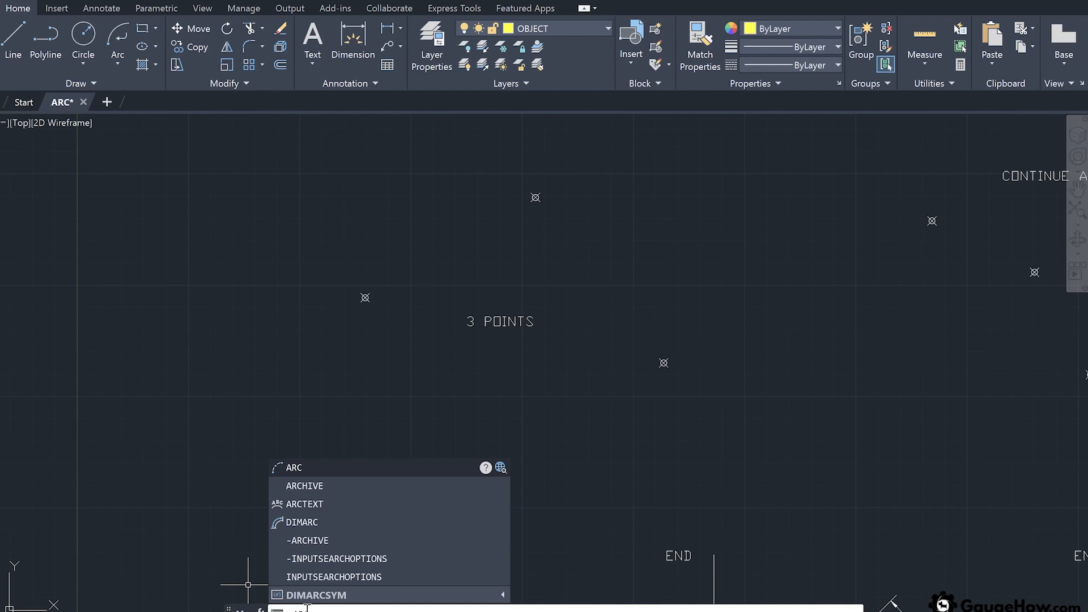
key(Return)
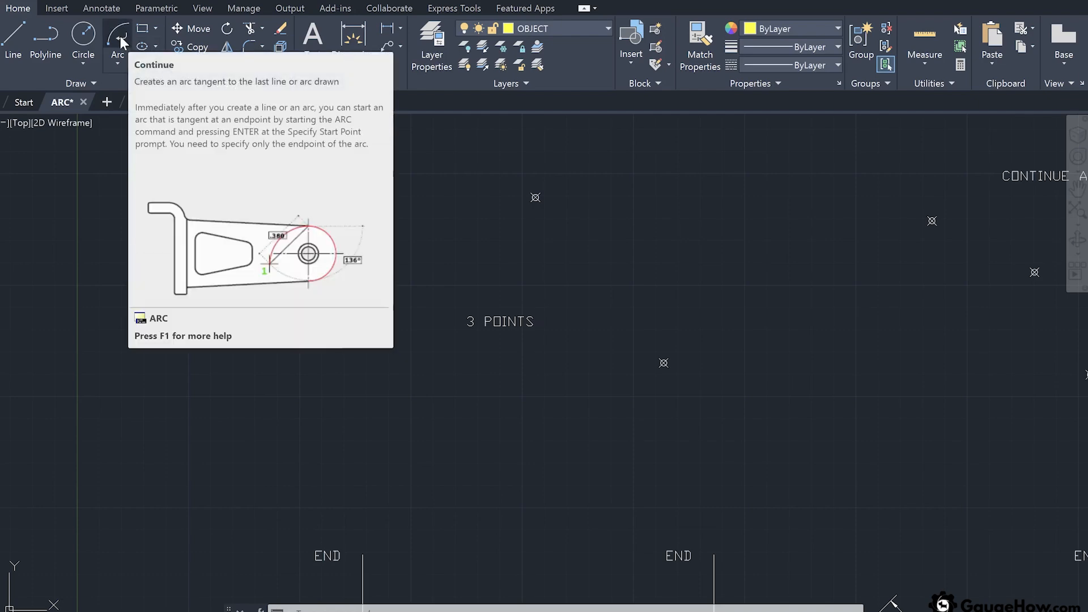
click(118, 59)
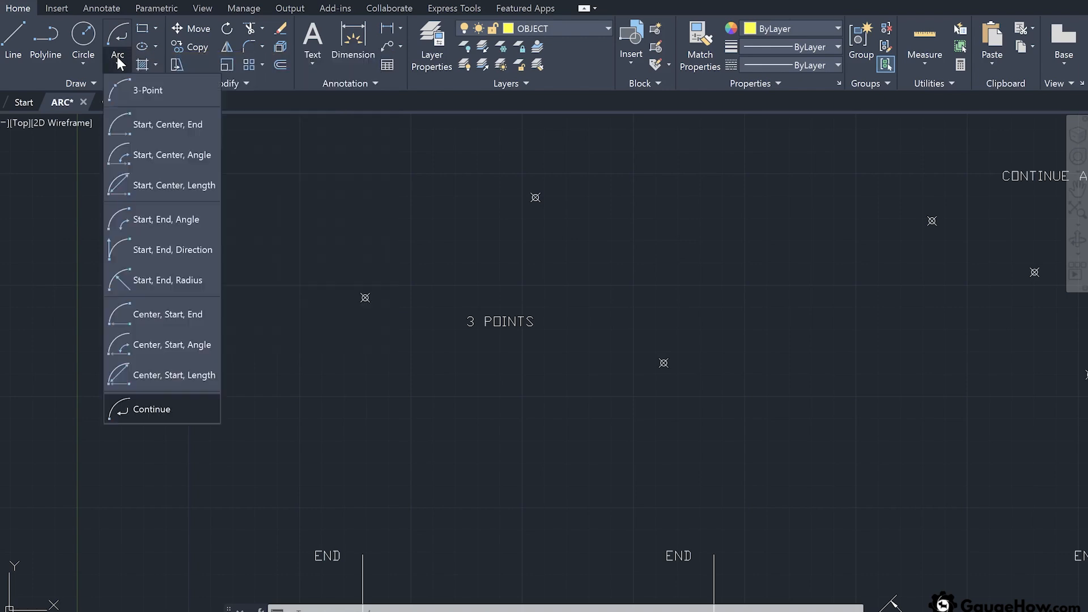
click(140, 93)
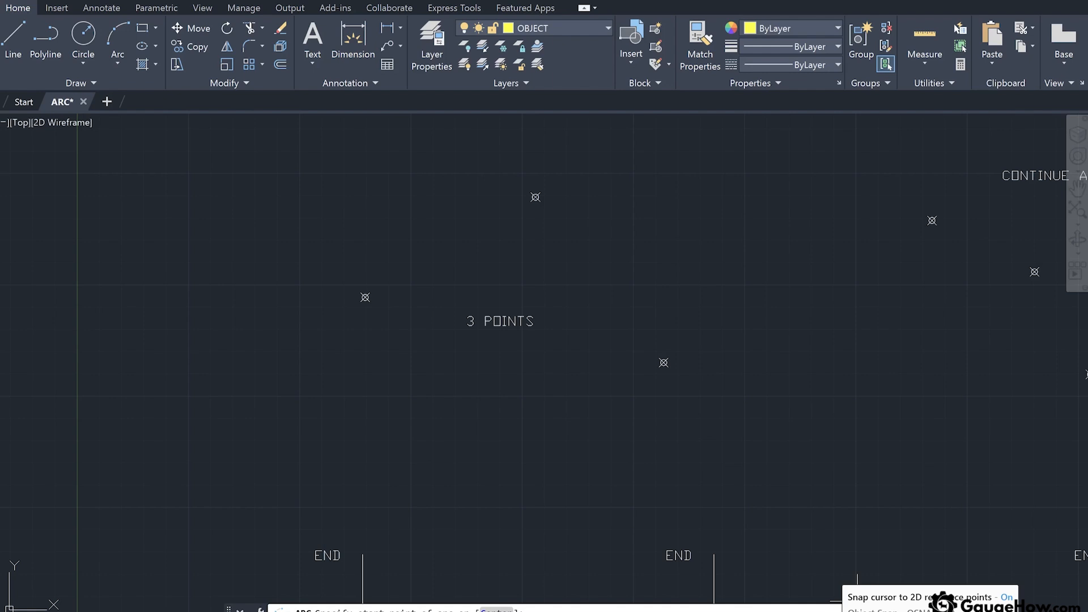
Step: Turn on Node object snap from the Object Snap status-bar menu
right_click(842, 611)
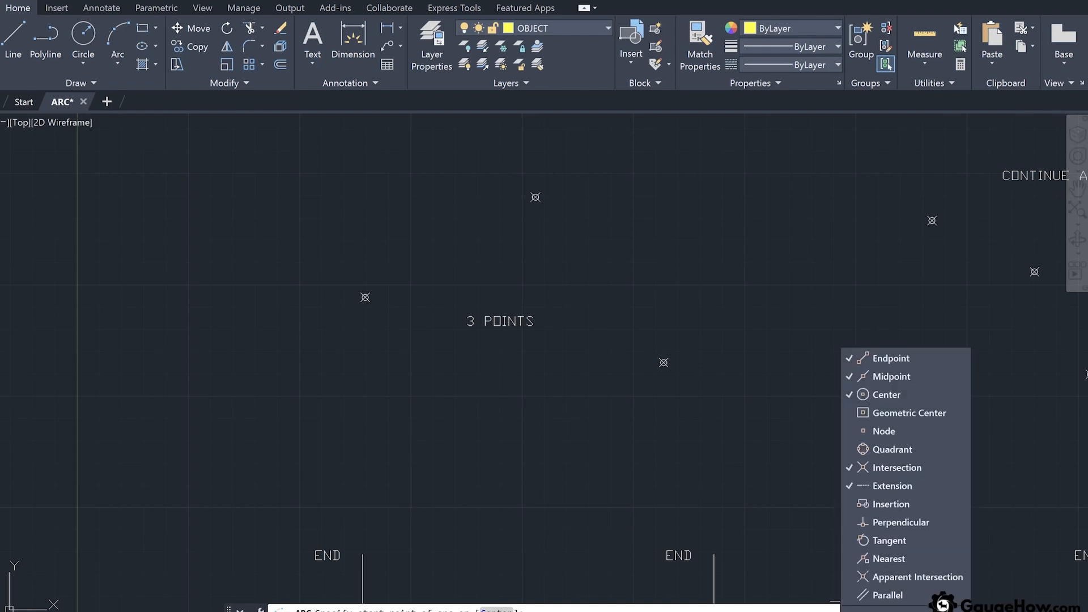
click(881, 431)
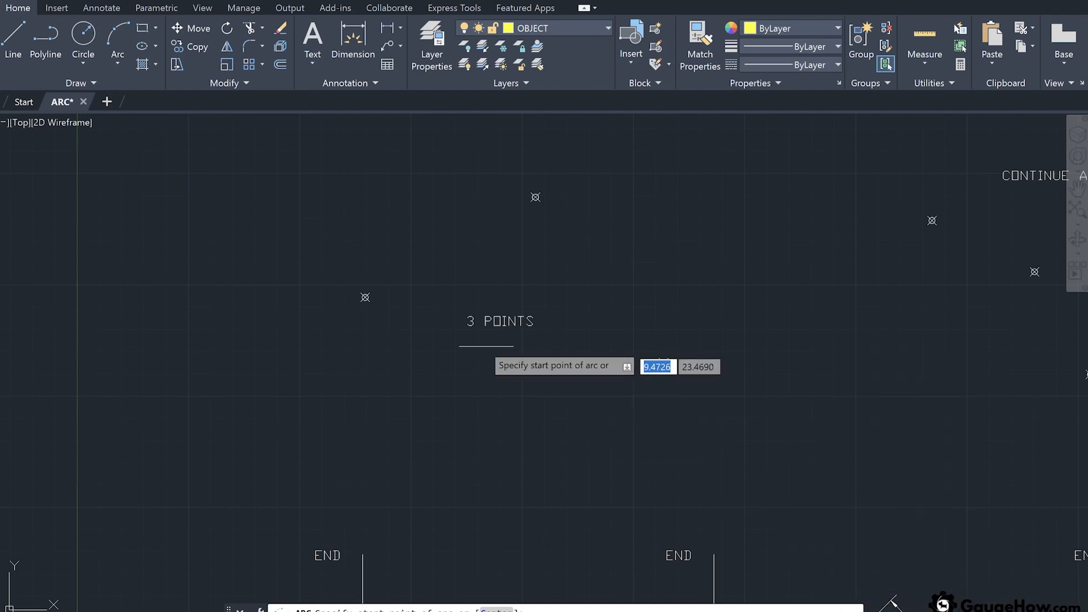
Step: Draw the arc through the left, top and lower-right markers of the 3 POINTS box
click(364, 297)
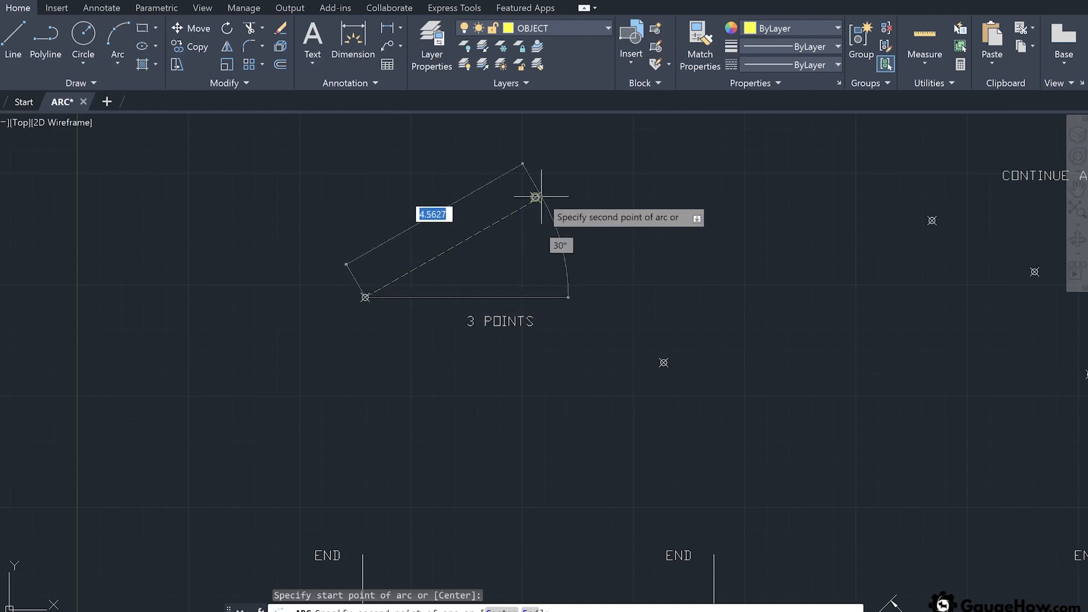
click(535, 197)
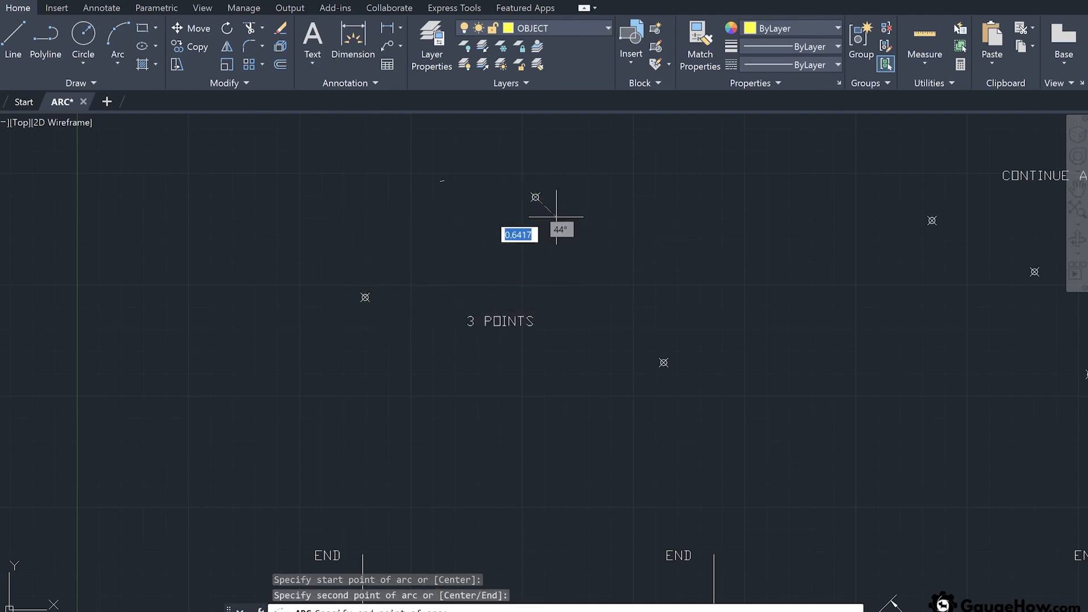
click(663, 362)
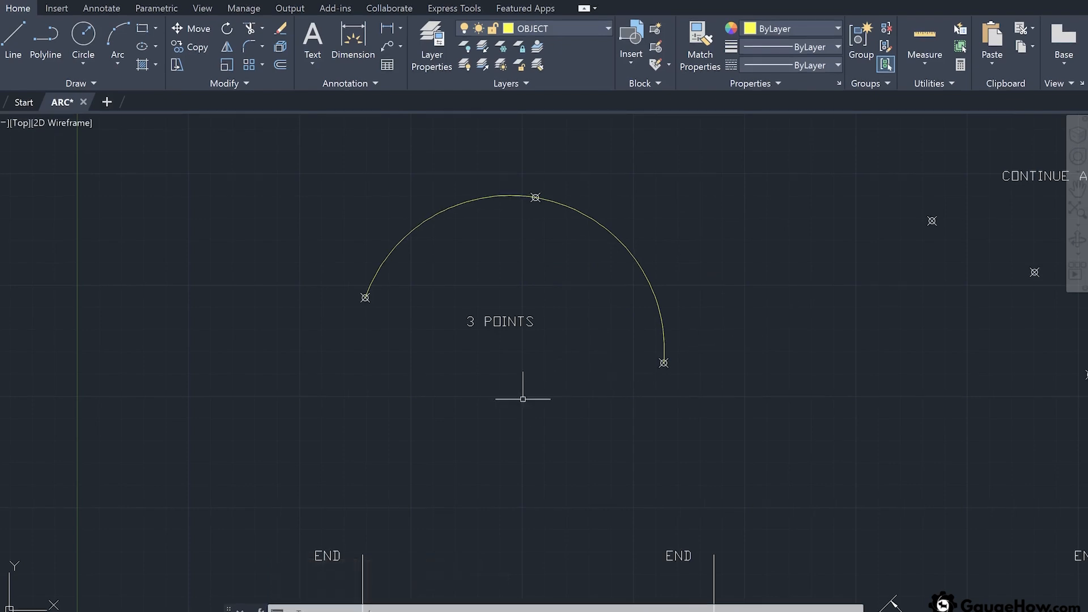
middle_drag(514, 421, 512, 160)
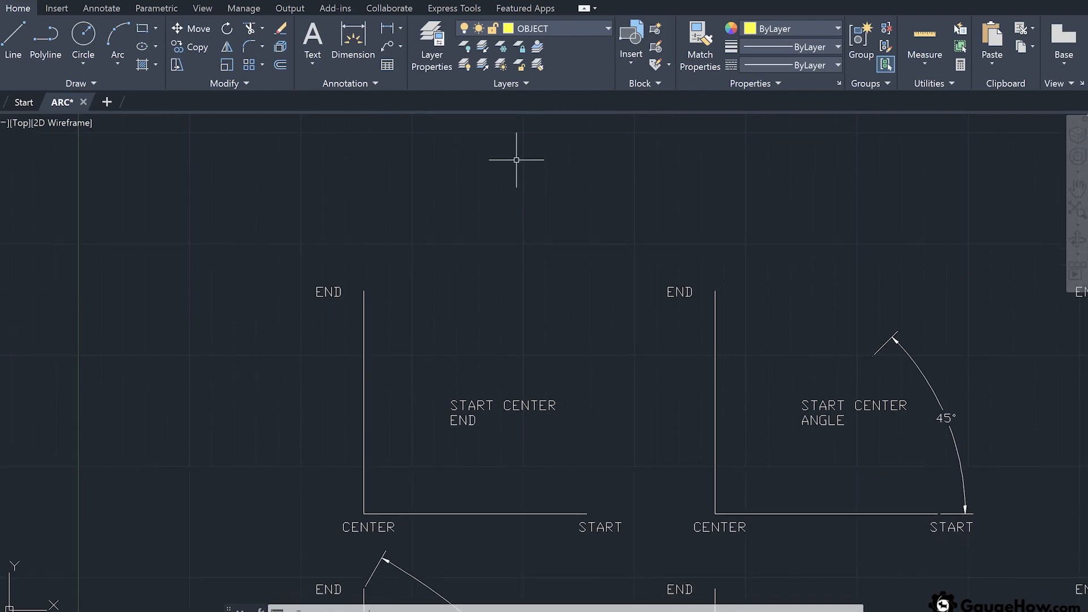
Step: Draw a Start, Center, End arc from the START corner around CENTER up to END
click(124, 65)
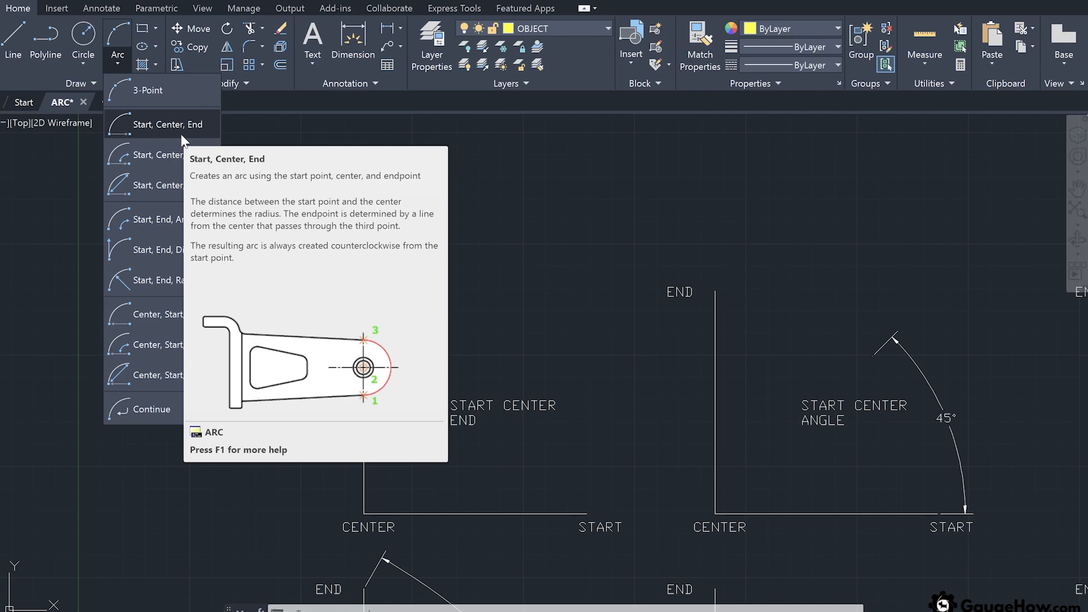
click(181, 127)
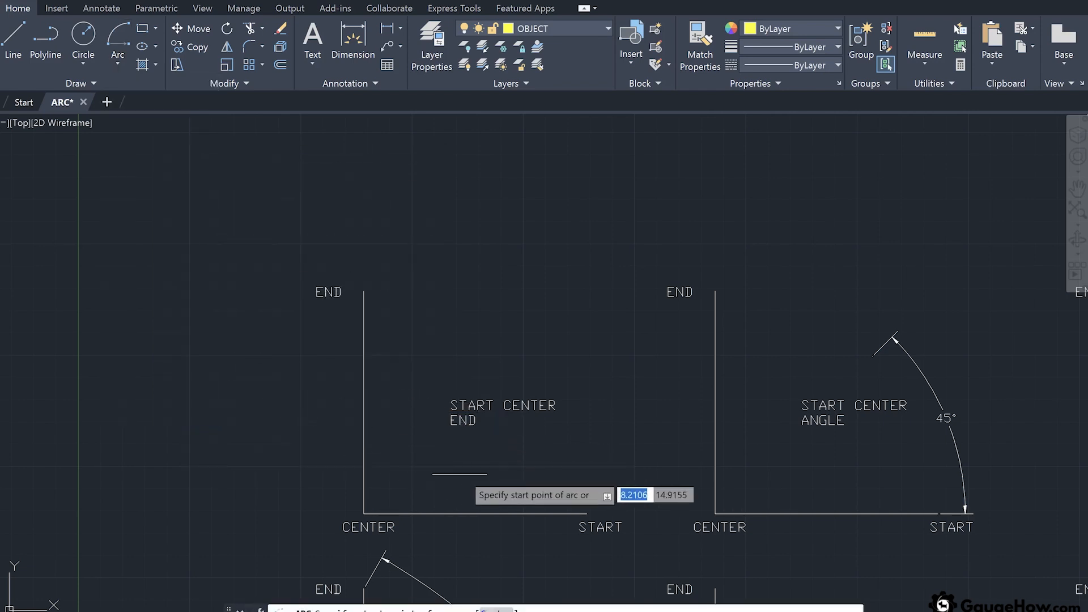
click(586, 513)
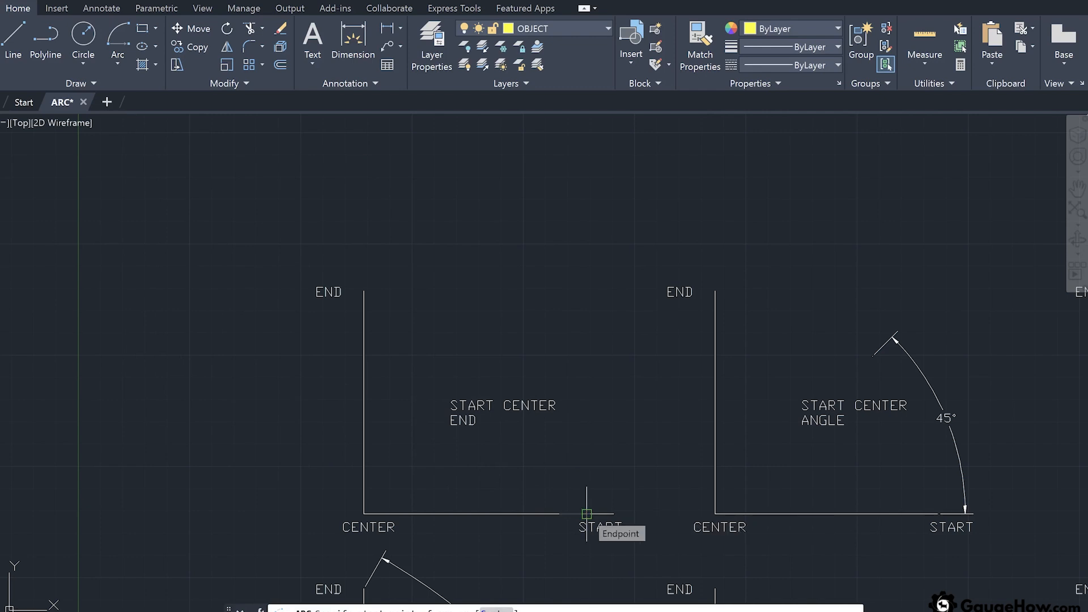
click(364, 513)
click(364, 513)
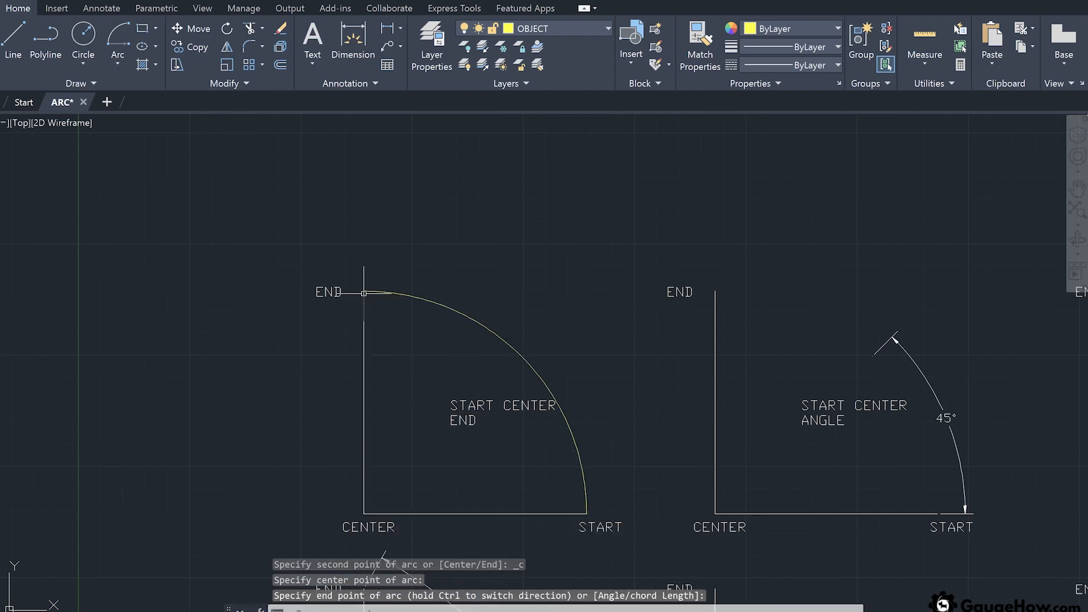
click(375, 287)
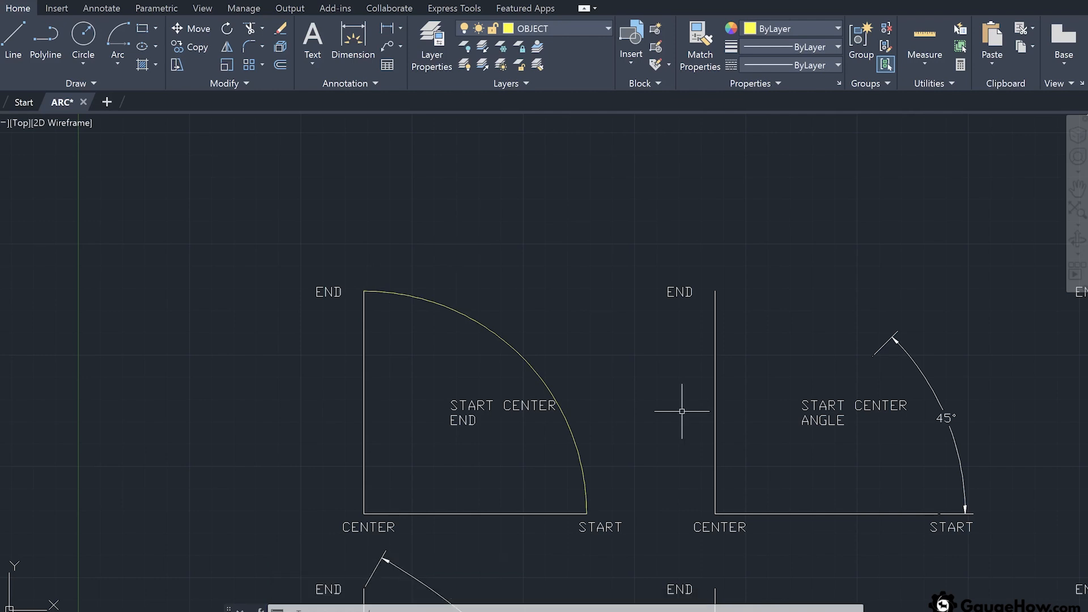
mouse_move(682, 411)
middle_down()
mouse_move(600, 393)
mouse_move(359, 377)
middle_up()
Step: Draw a 45° Start-Center-Angle arc from the START point around the CENTER corner
scroll(360, 376, up, 2)
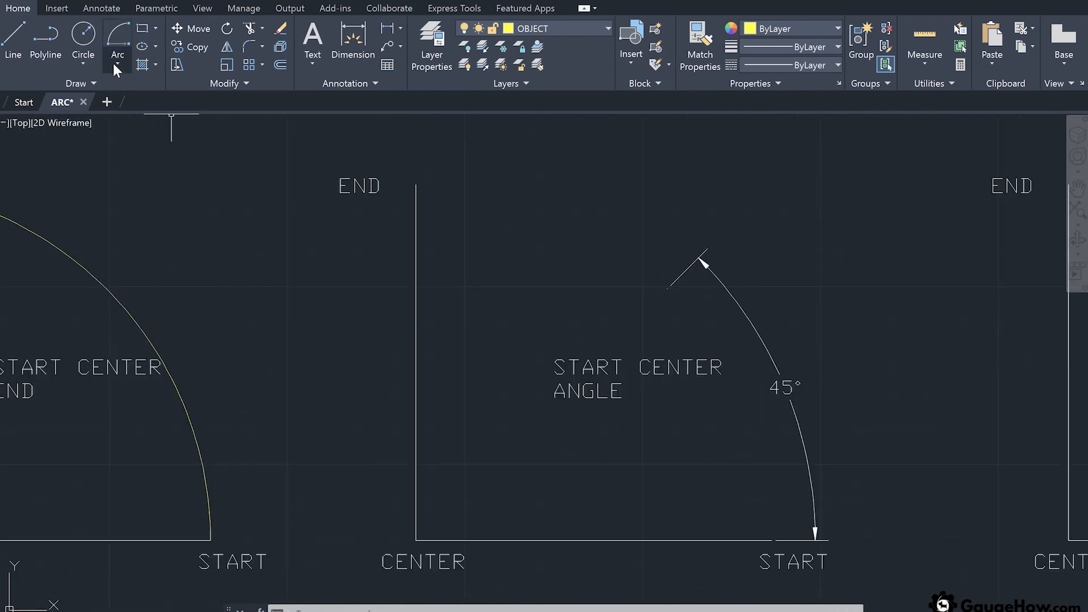
click(114, 66)
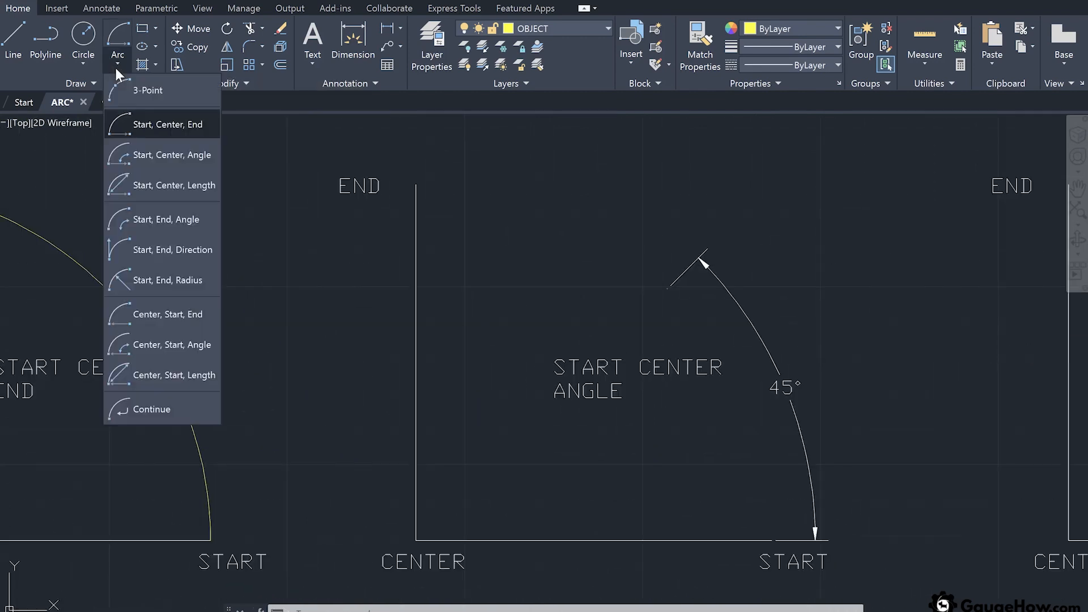
click(147, 157)
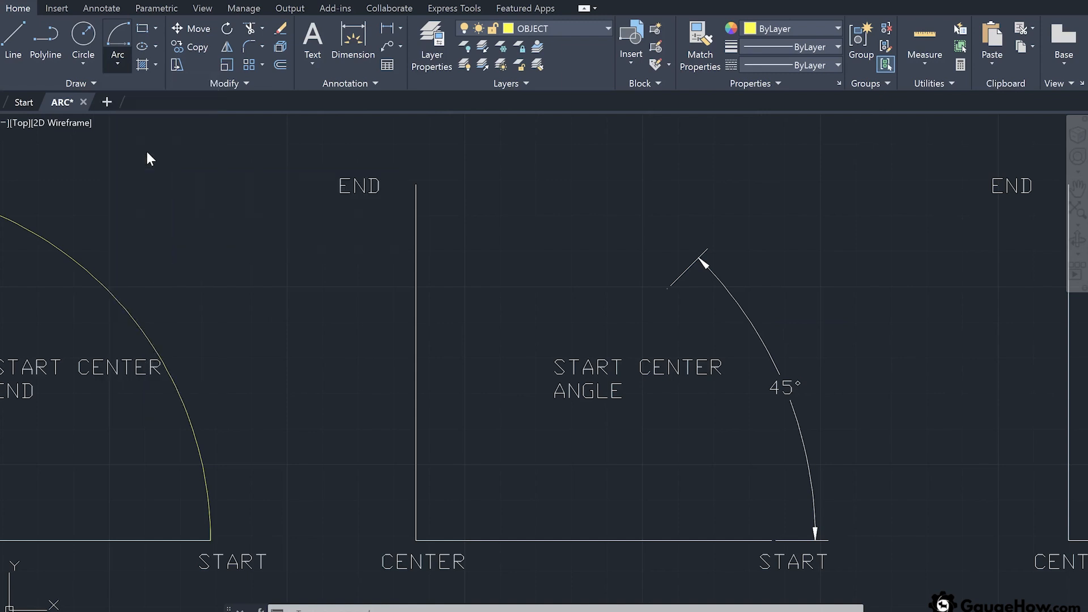
click(771, 540)
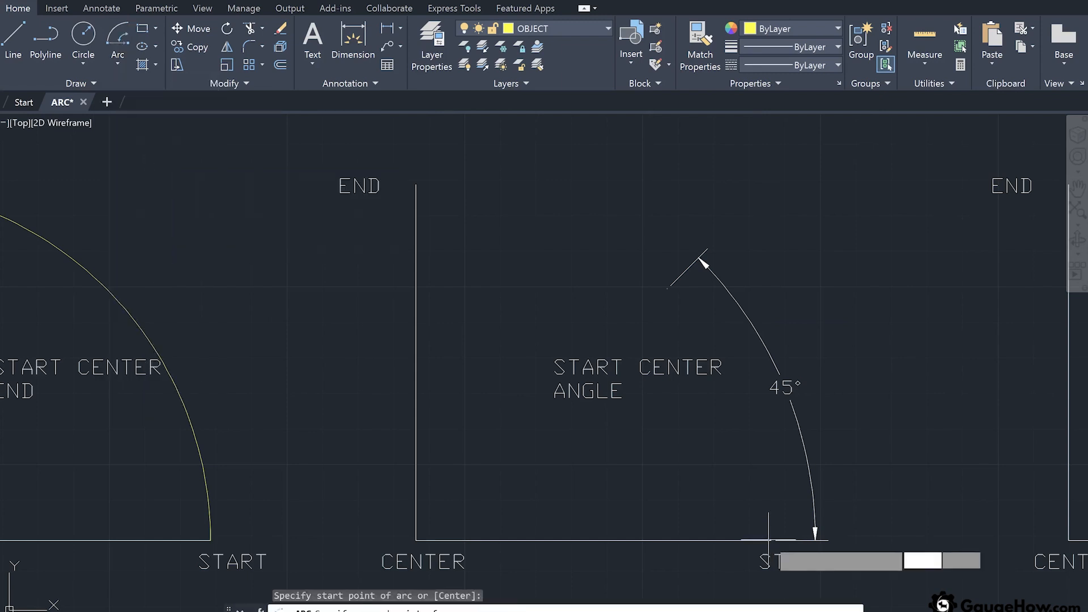
click(416, 540)
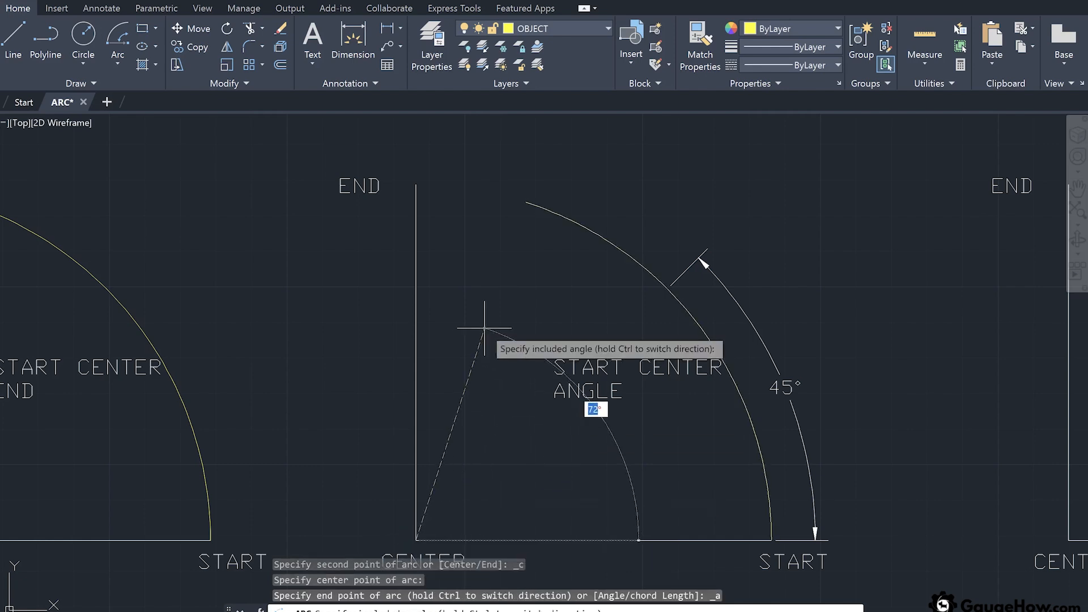
text(45)
key(Return)
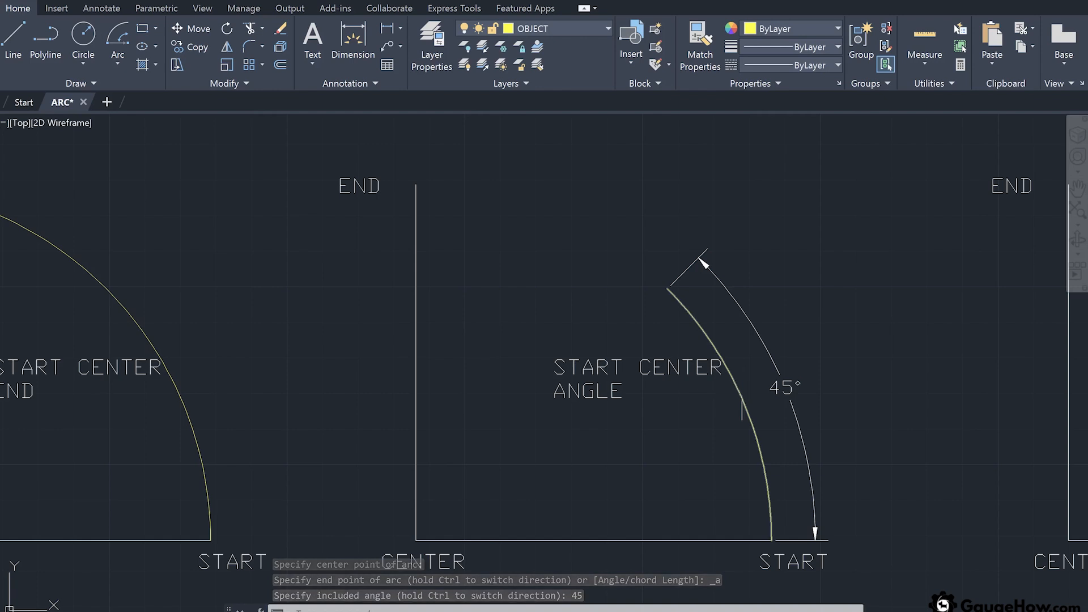
mouse_move(742, 392)
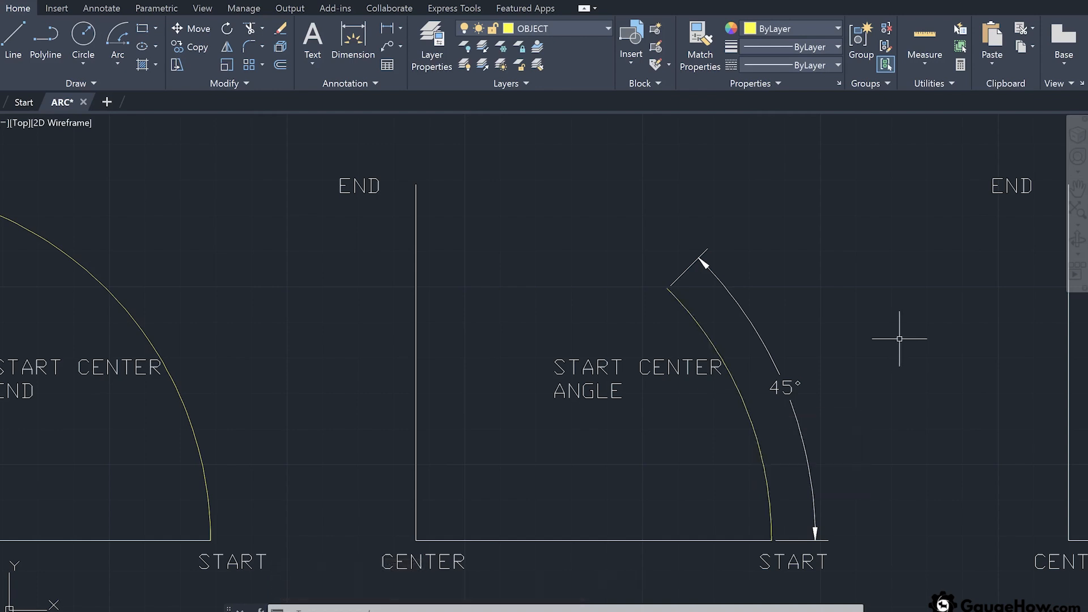
mouse_move(899, 339)
middle_down()
mouse_move(808, 354)
mouse_move(272, 337)
middle_up()
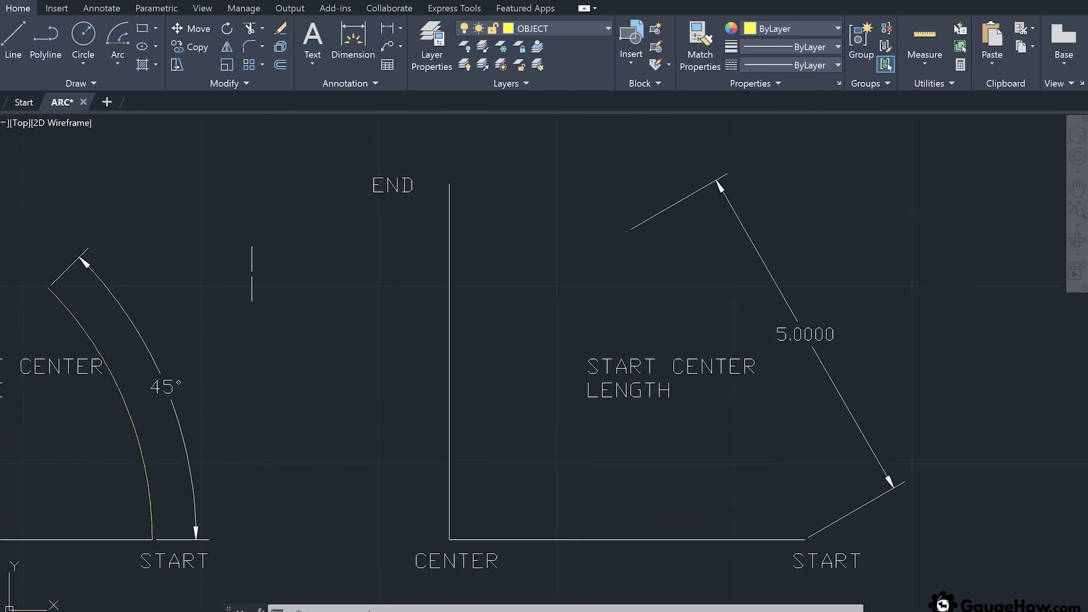
Step: Draw a Start-Center-Length arc from START around CENTER with a chord length of 5
click(117, 64)
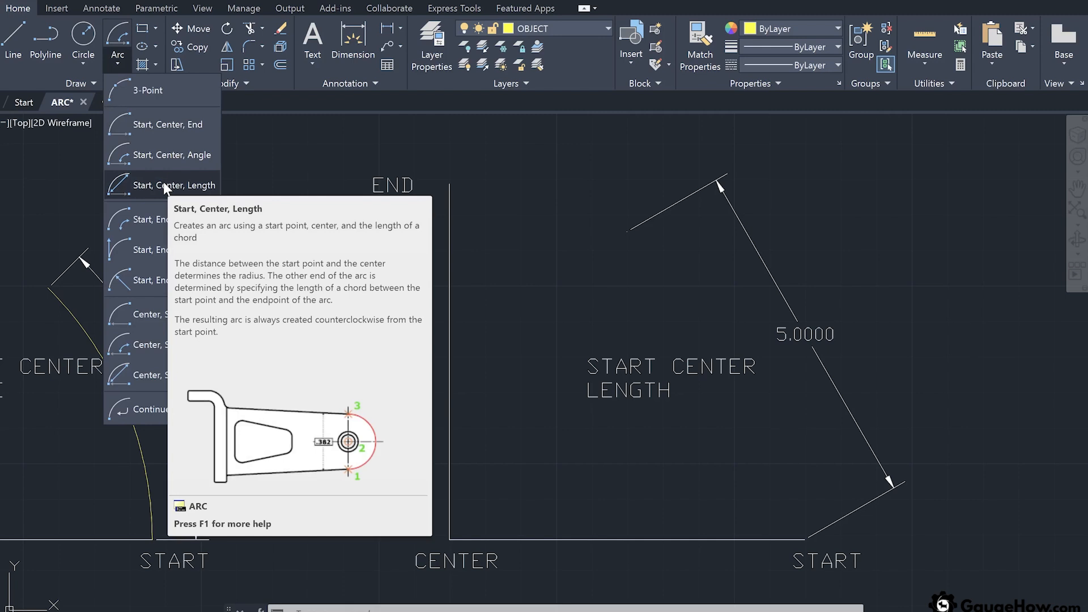
click(163, 183)
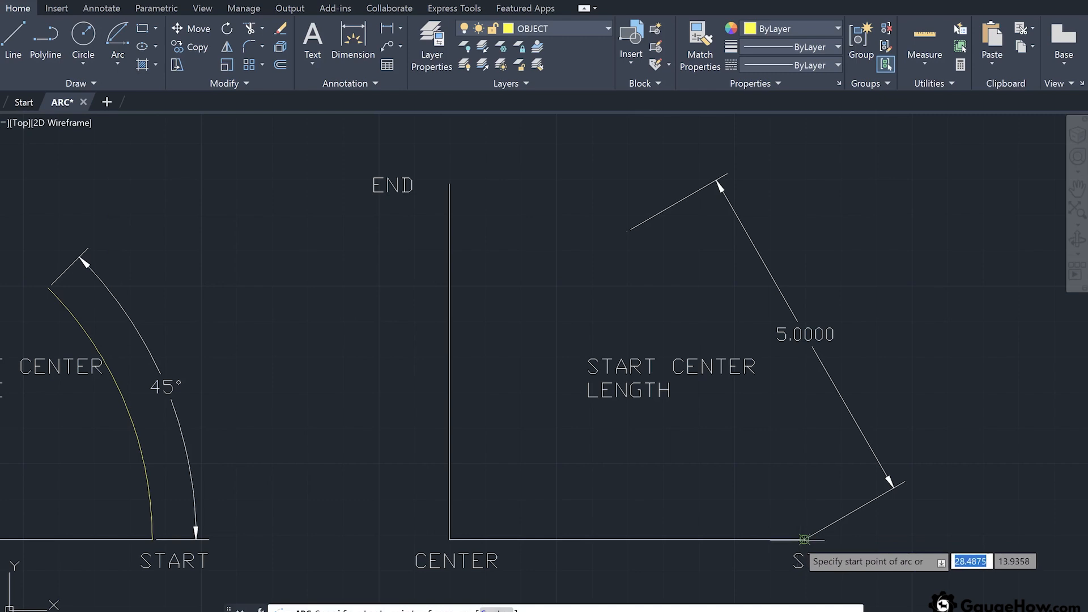
click(804, 539)
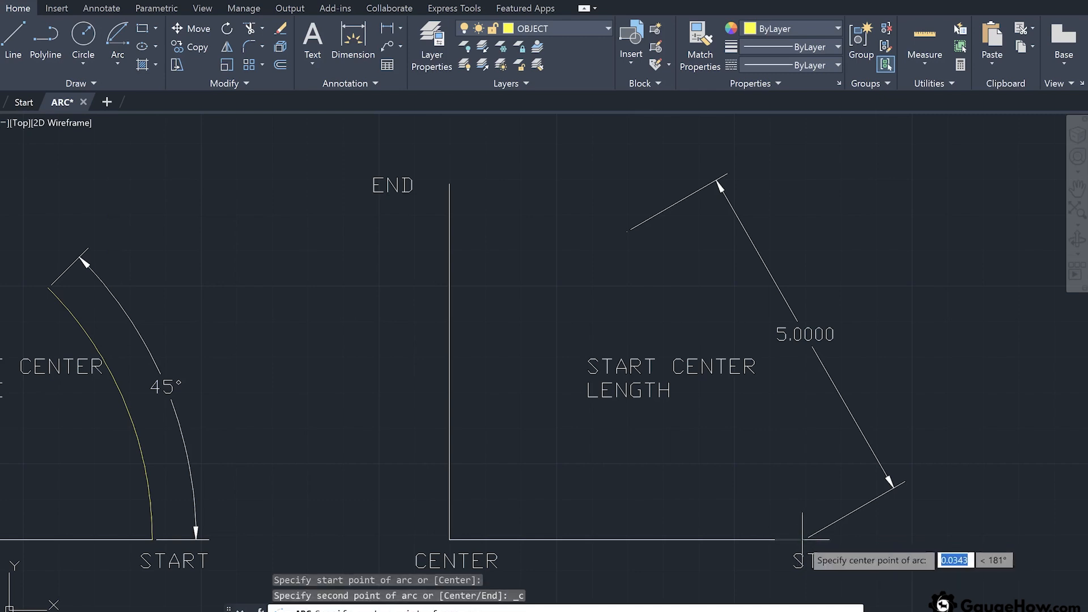
click(449, 539)
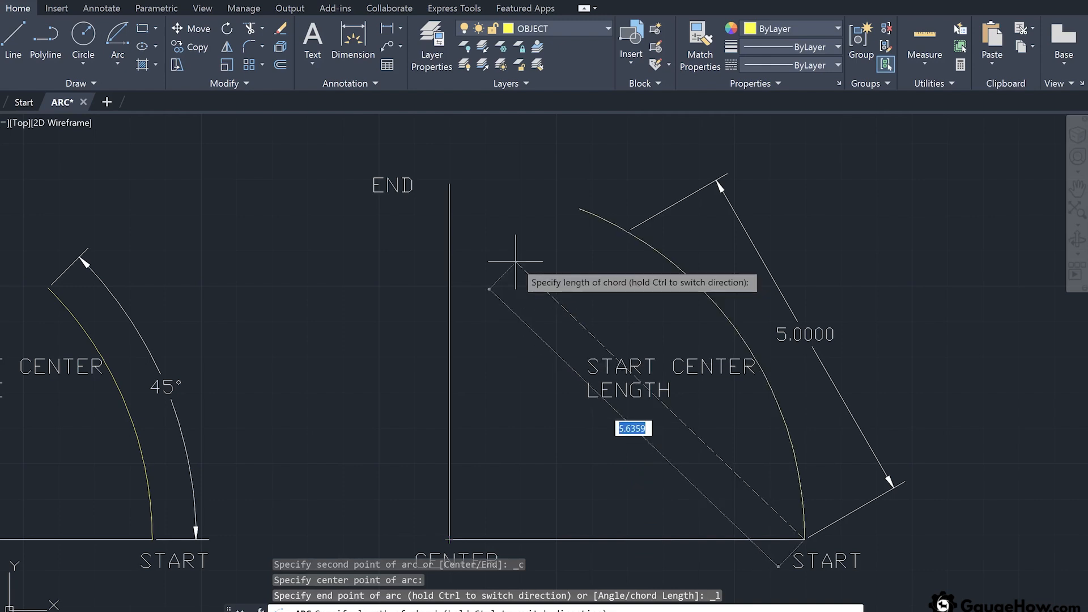
text(5)
key(Return)
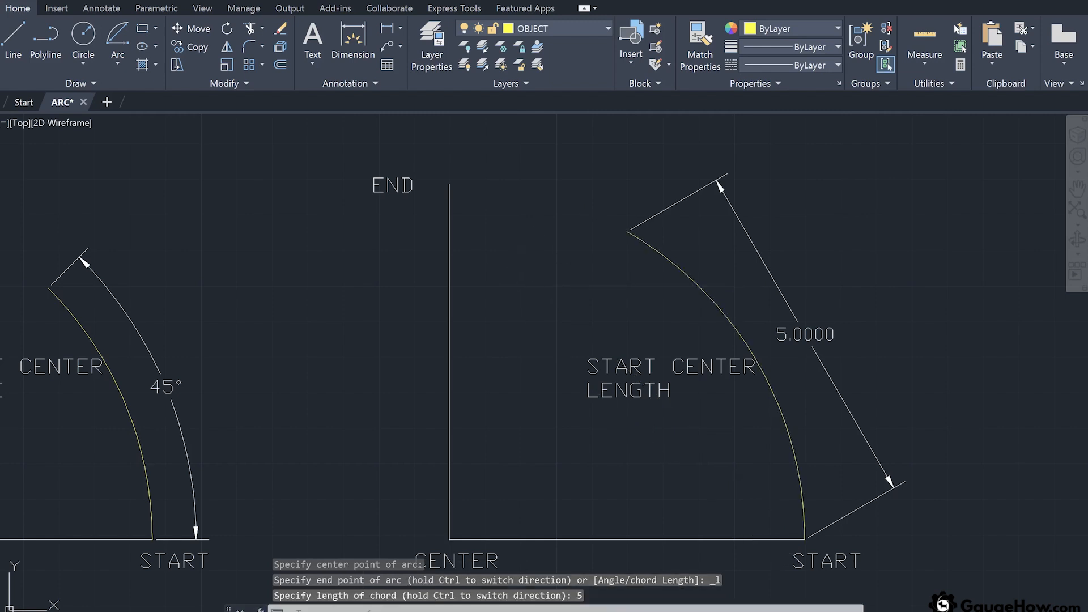
click(669, 261)
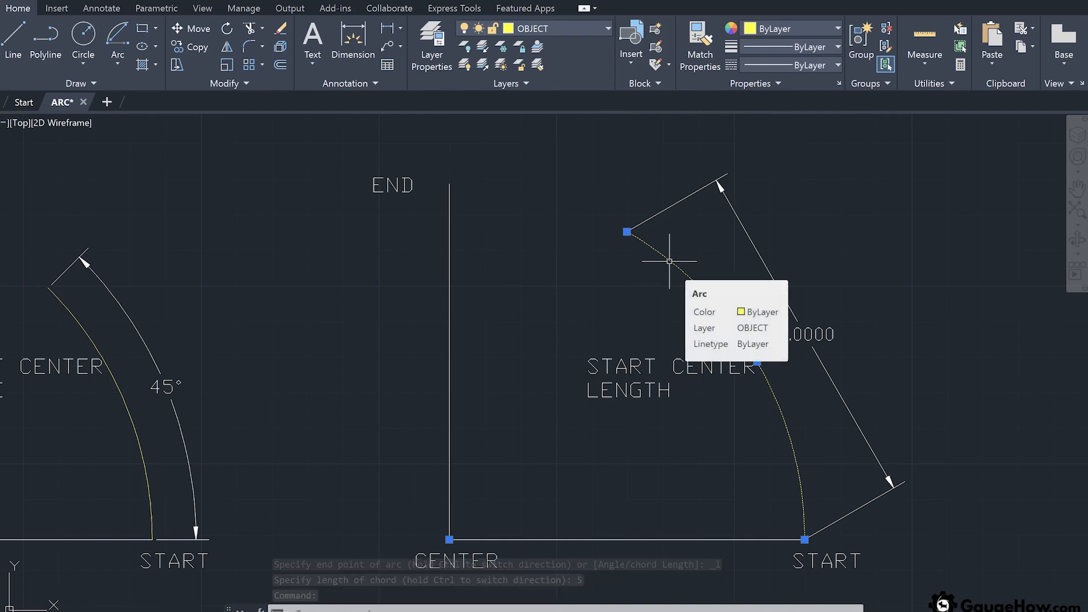
key(Escape)
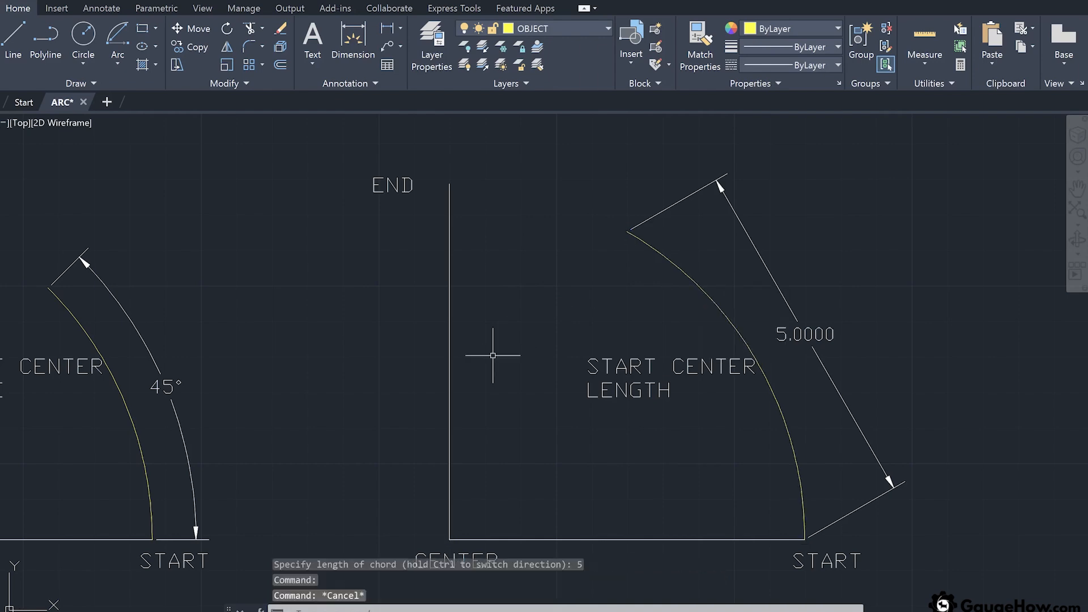
scroll(493, 355, down, 3)
Step: Draw a 30° Start-End-Angle arc from the START point to the END point
middle_drag(687, 257, 816, 236)
scroll(810, 233, up, 2)
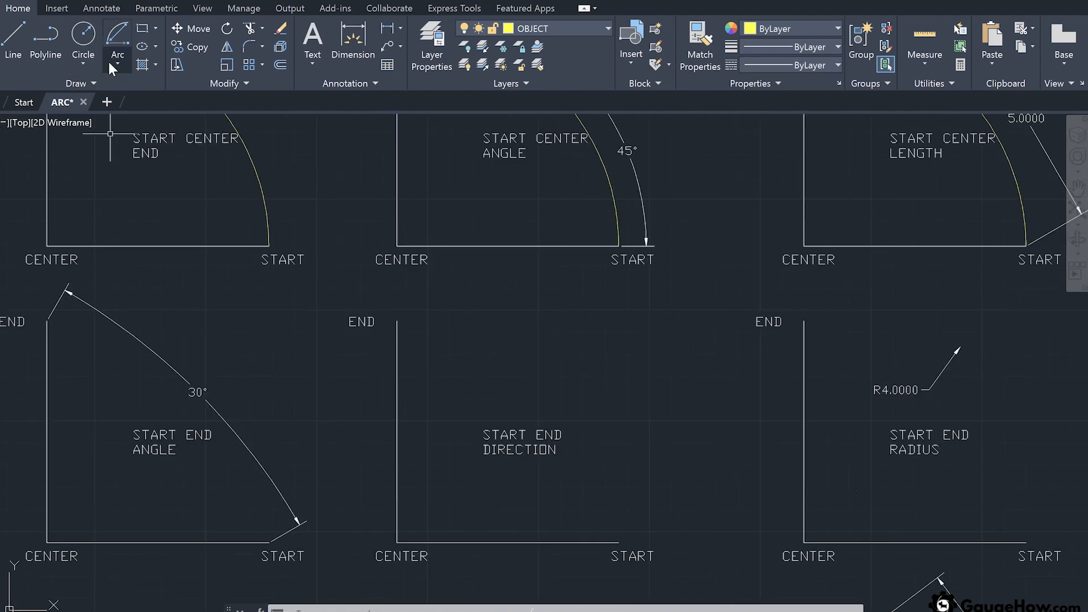
click(111, 63)
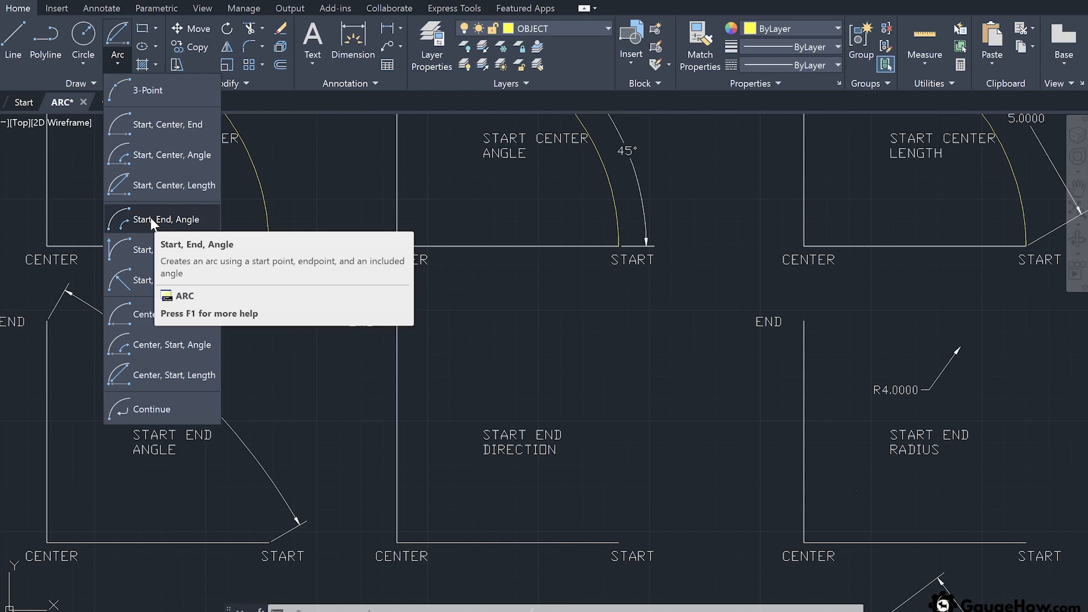
click(164, 219)
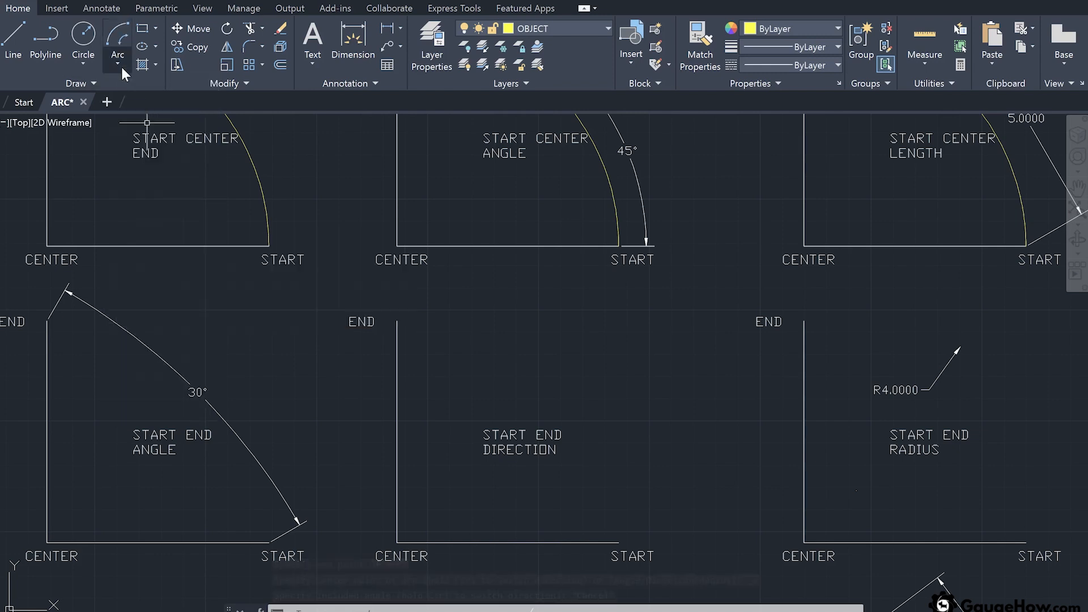
click(119, 64)
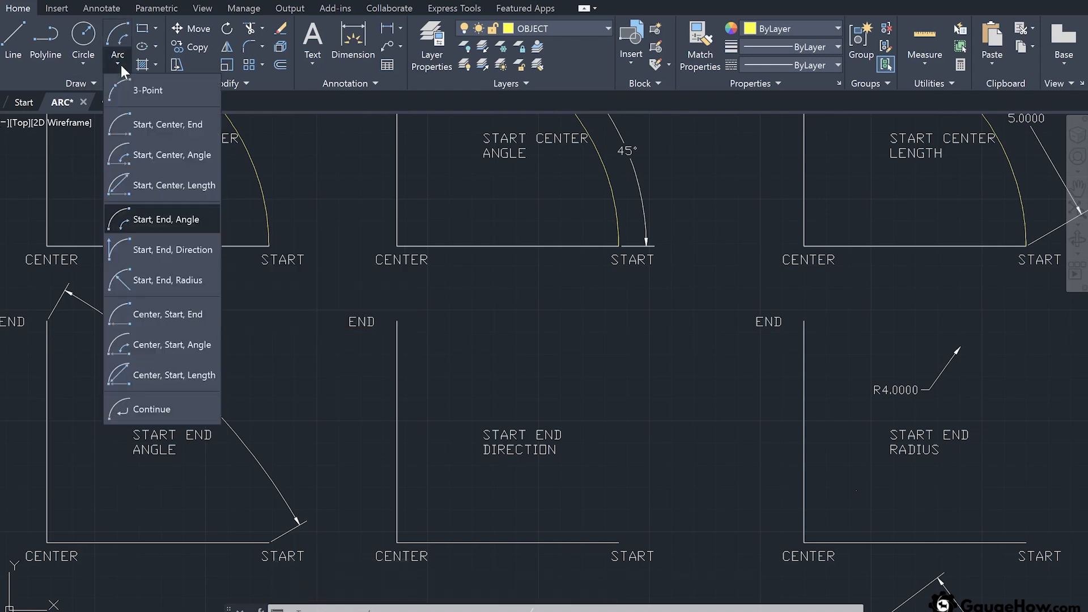
click(168, 219)
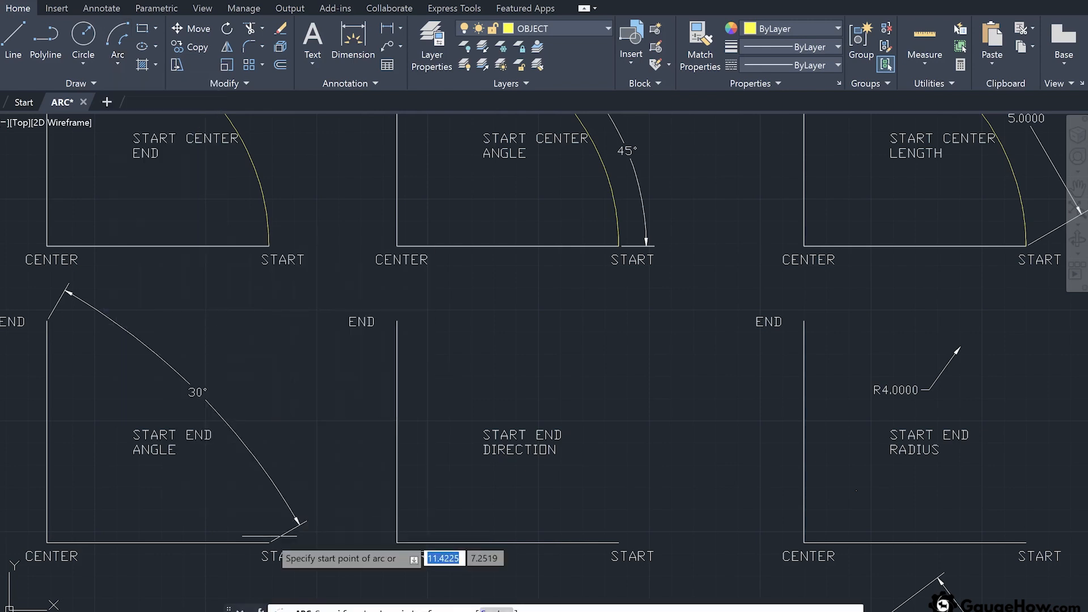
click(268, 543)
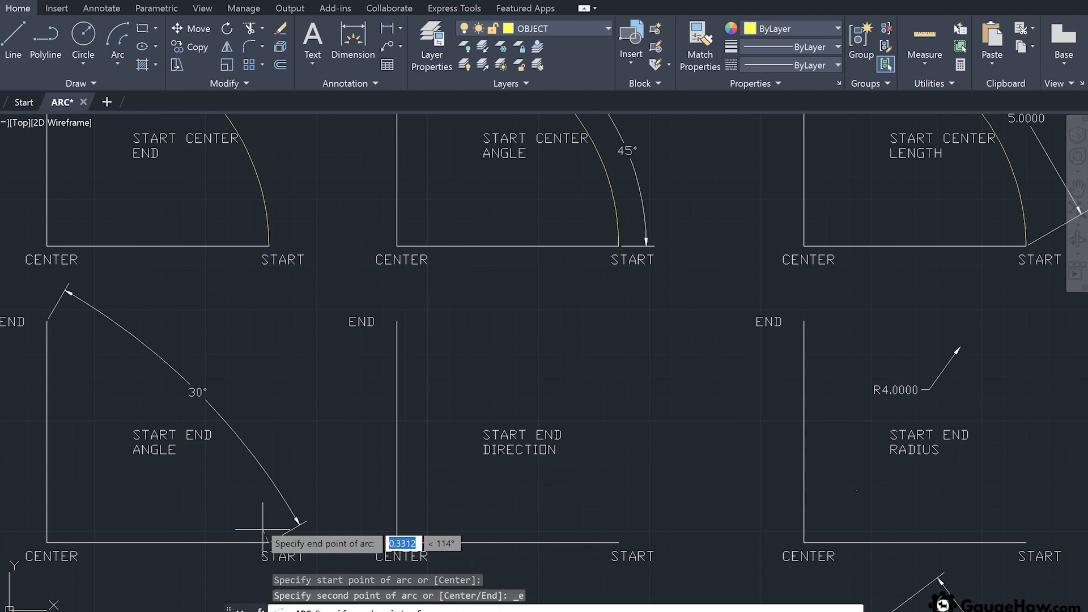
click(47, 321)
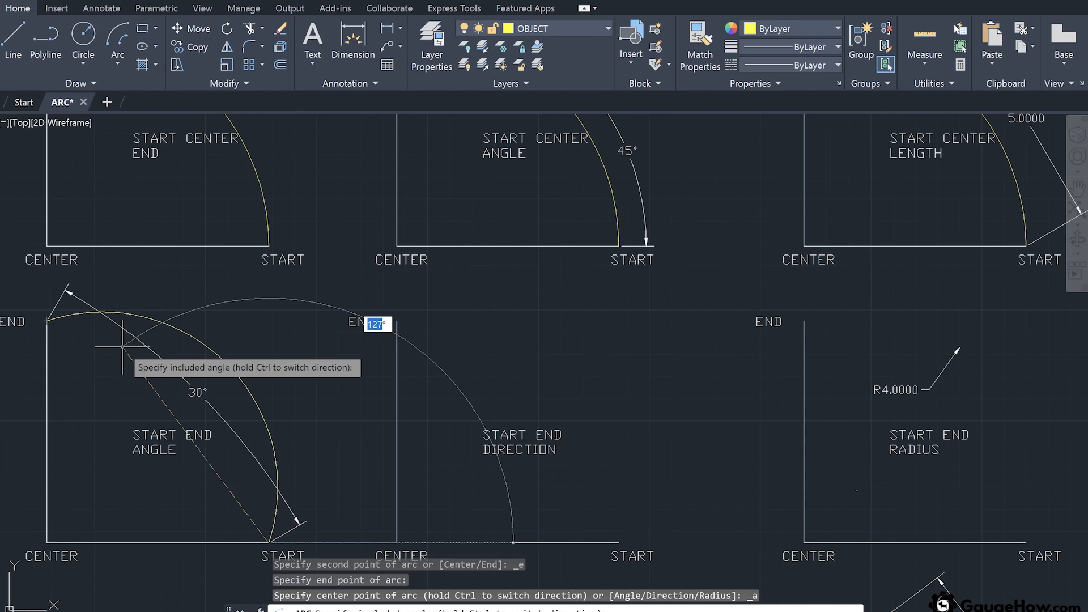
text(30)
key(Return)
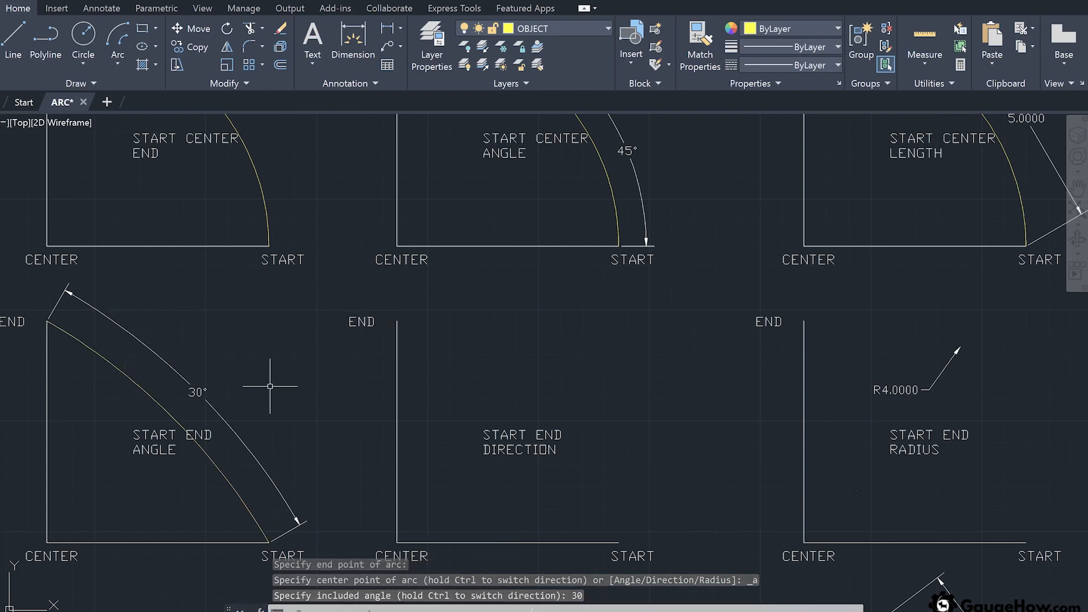
click(120, 66)
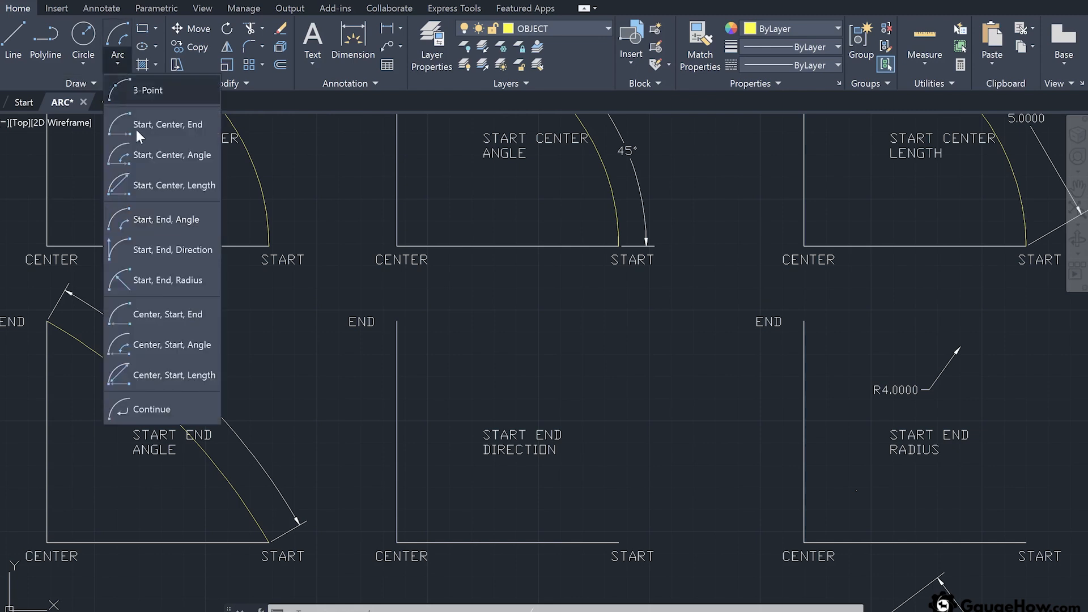
Step: Draw a Start-End-Direction arc from START to END with a 180° start direction
click(159, 250)
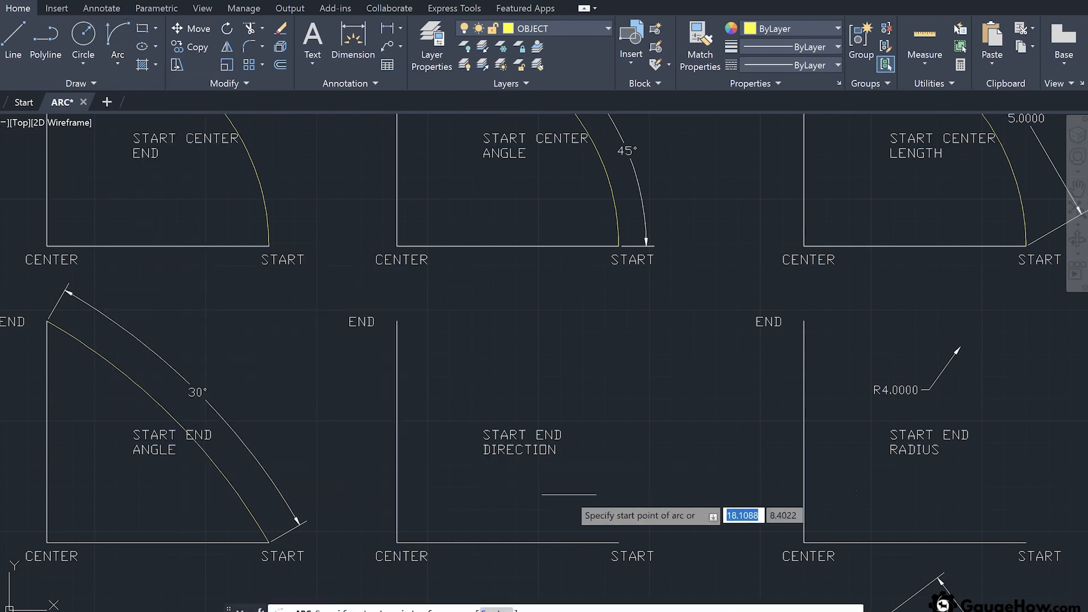
click(618, 543)
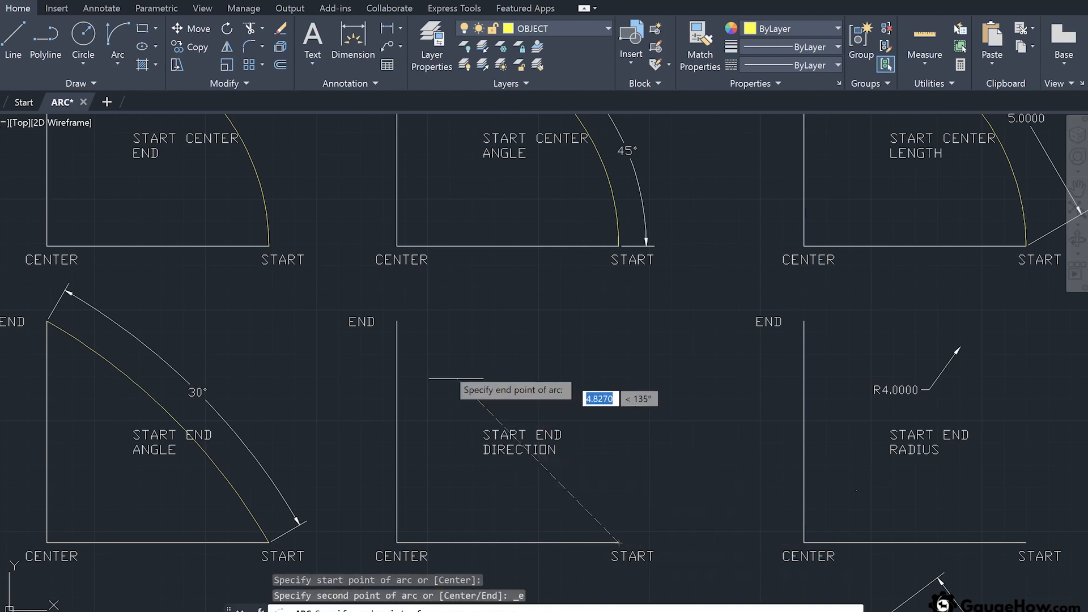
click(396, 321)
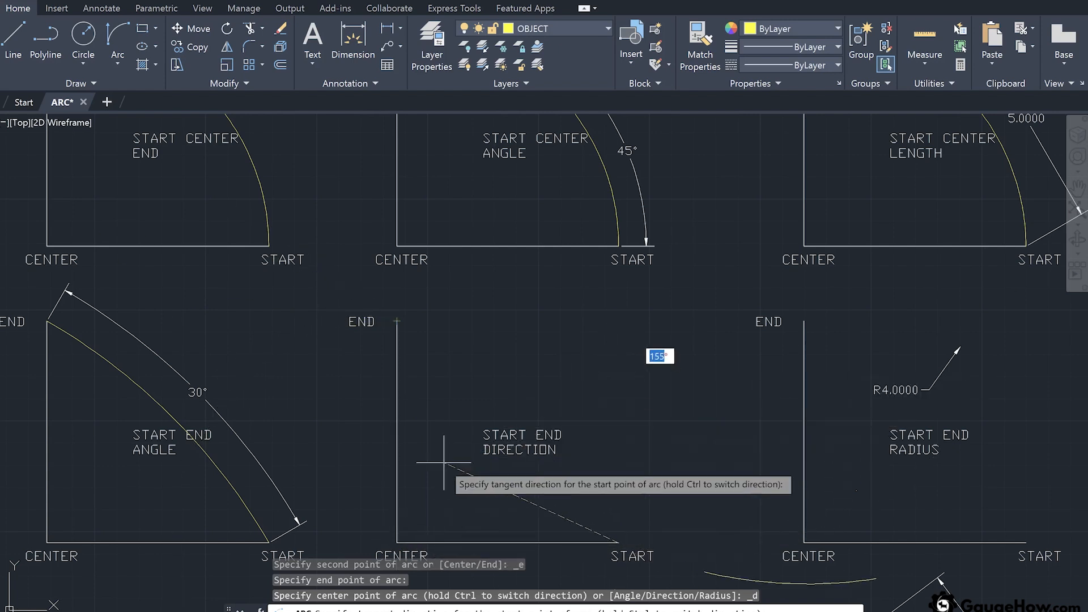
key(Escape)
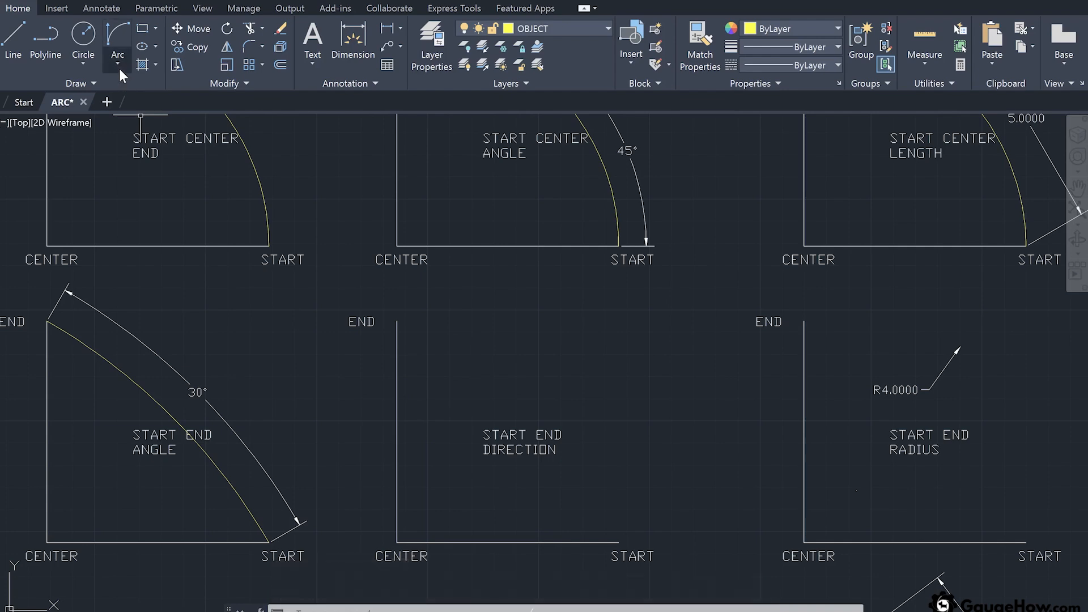
click(119, 69)
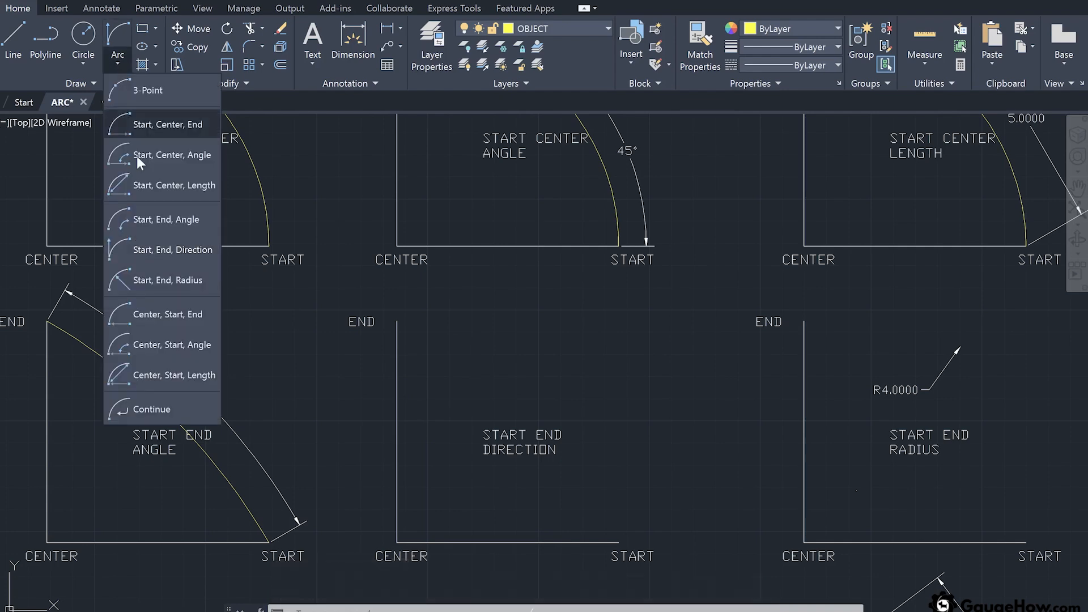
click(158, 250)
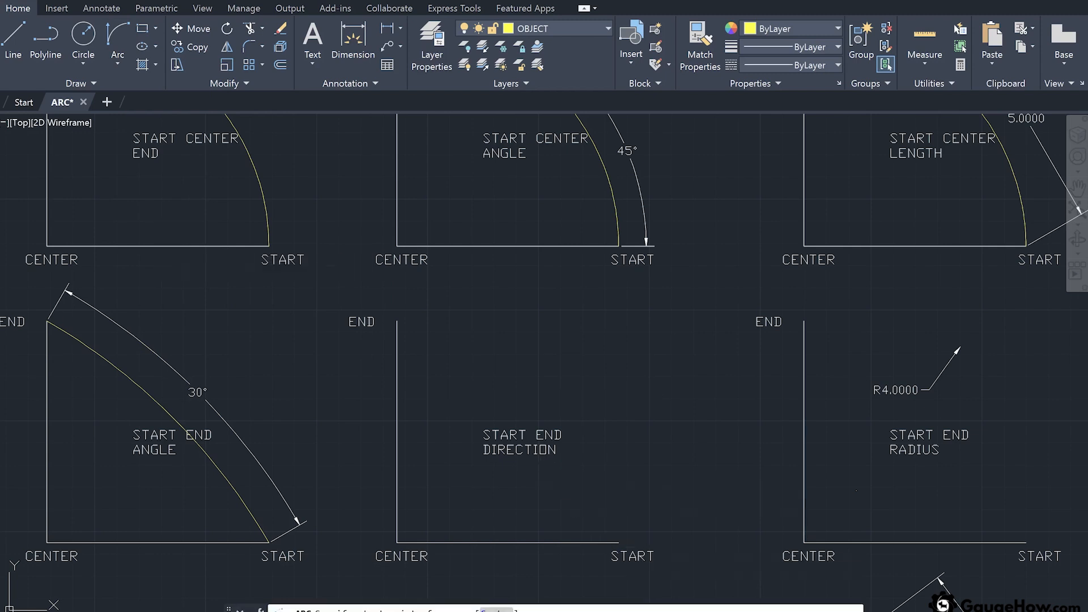
click(618, 542)
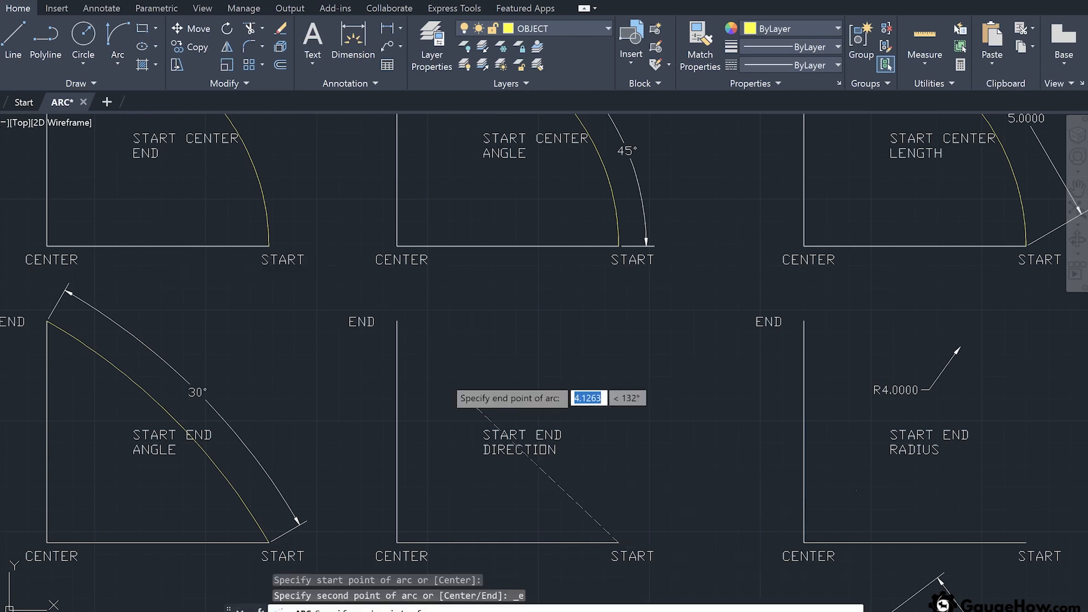
click(397, 321)
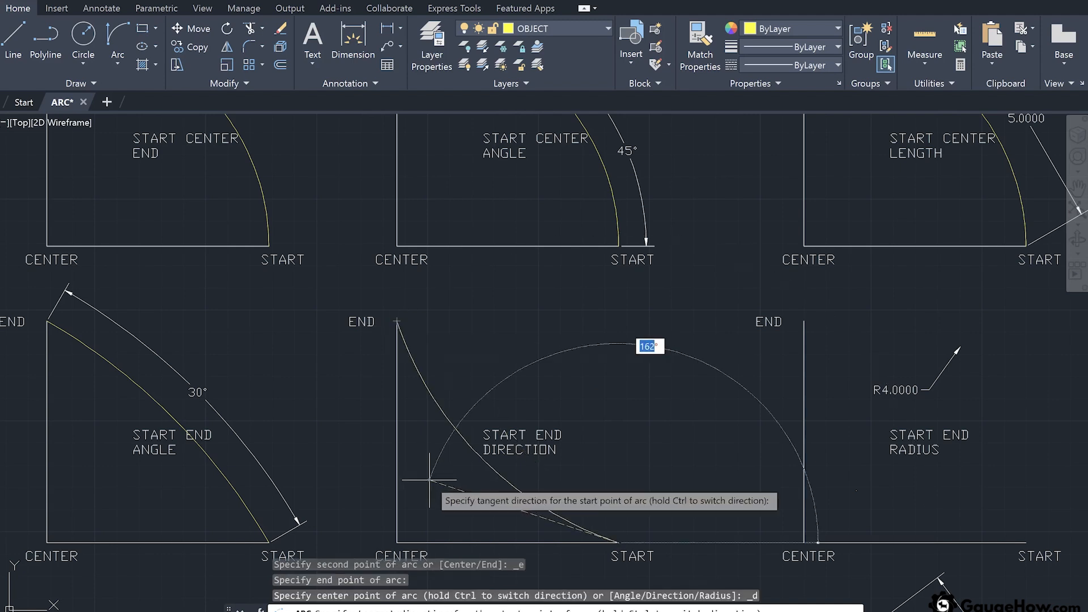
click(396, 543)
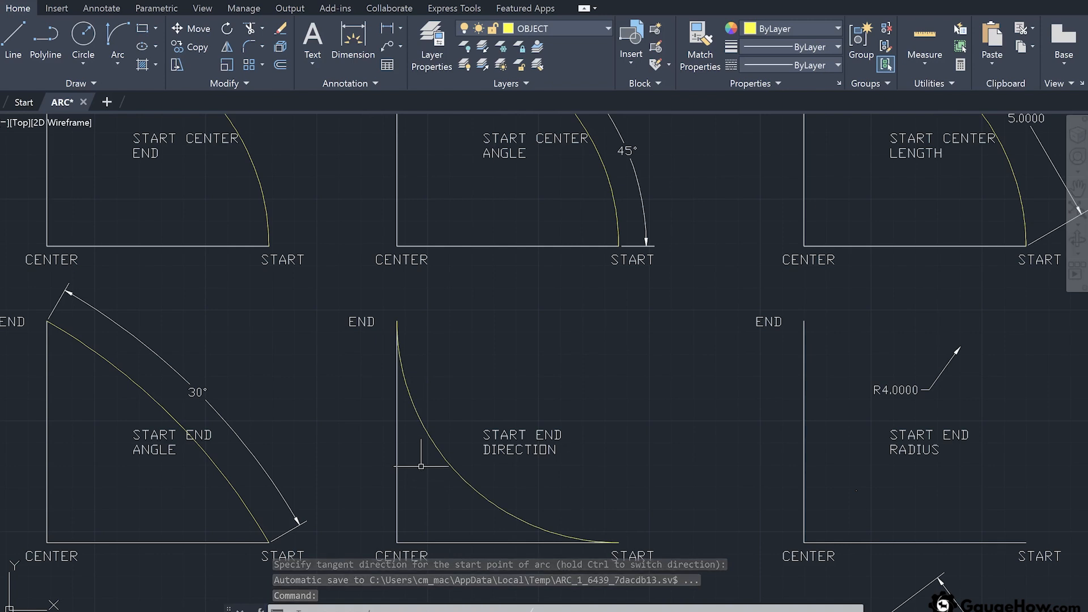
Step: Add an outward-bowing Start-End-Direction arc from START to END, forming a lens shape
click(119, 63)
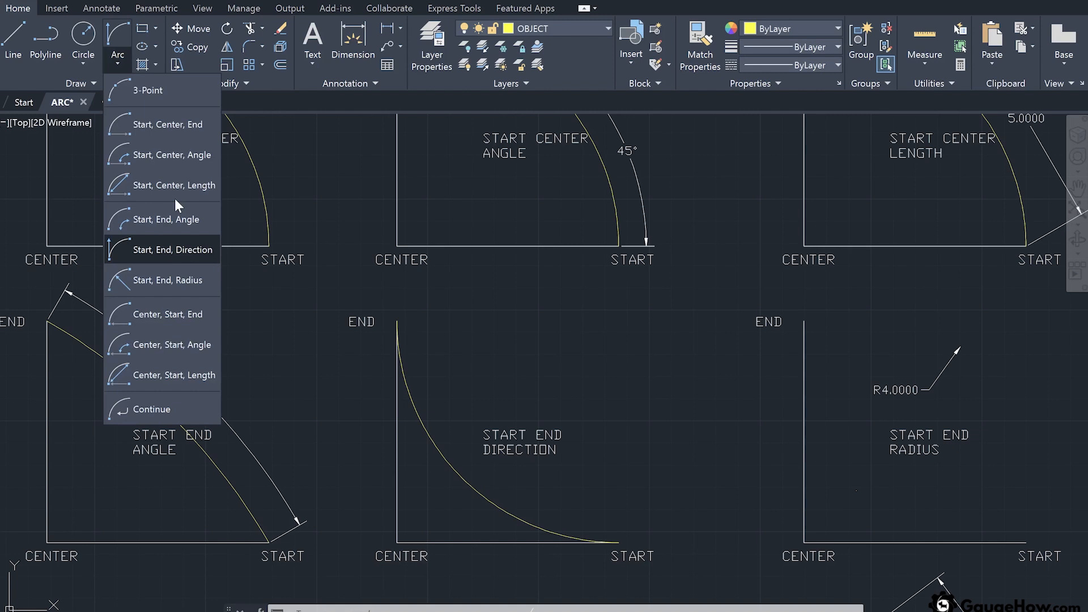
click(182, 250)
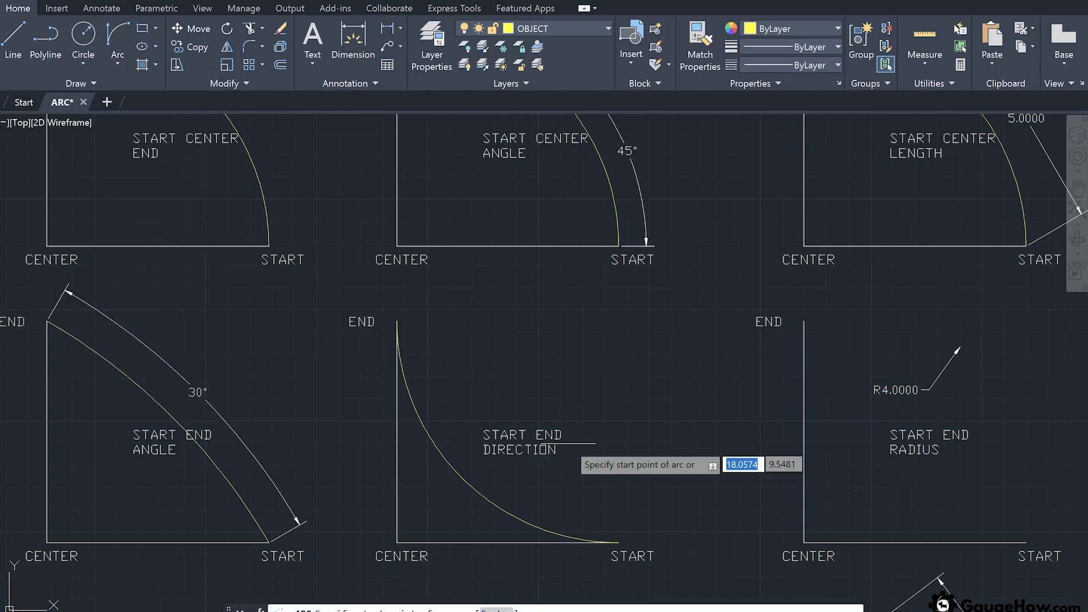
click(619, 542)
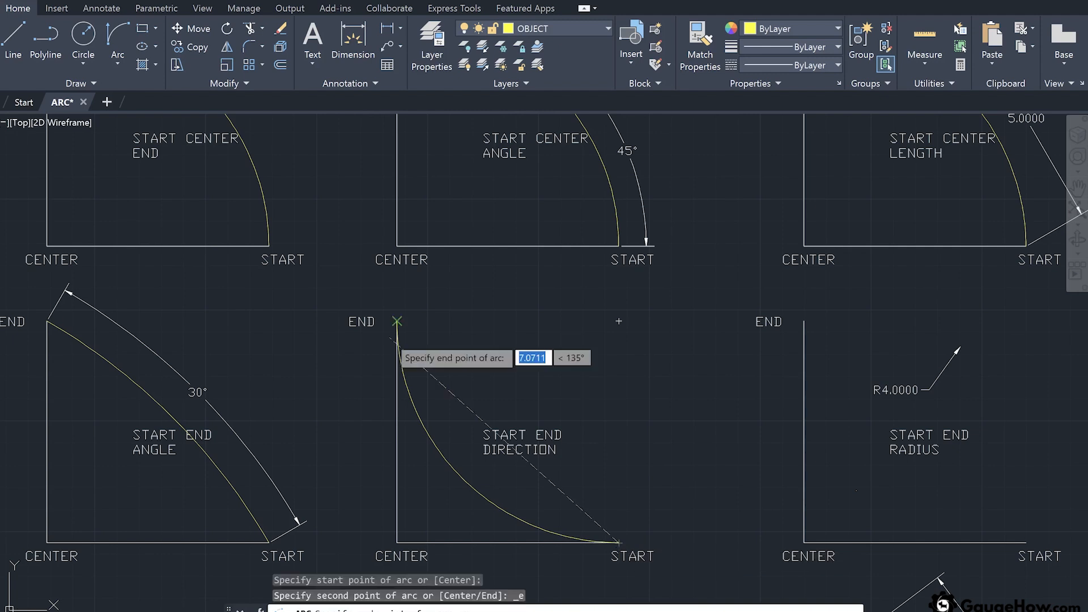
click(396, 321)
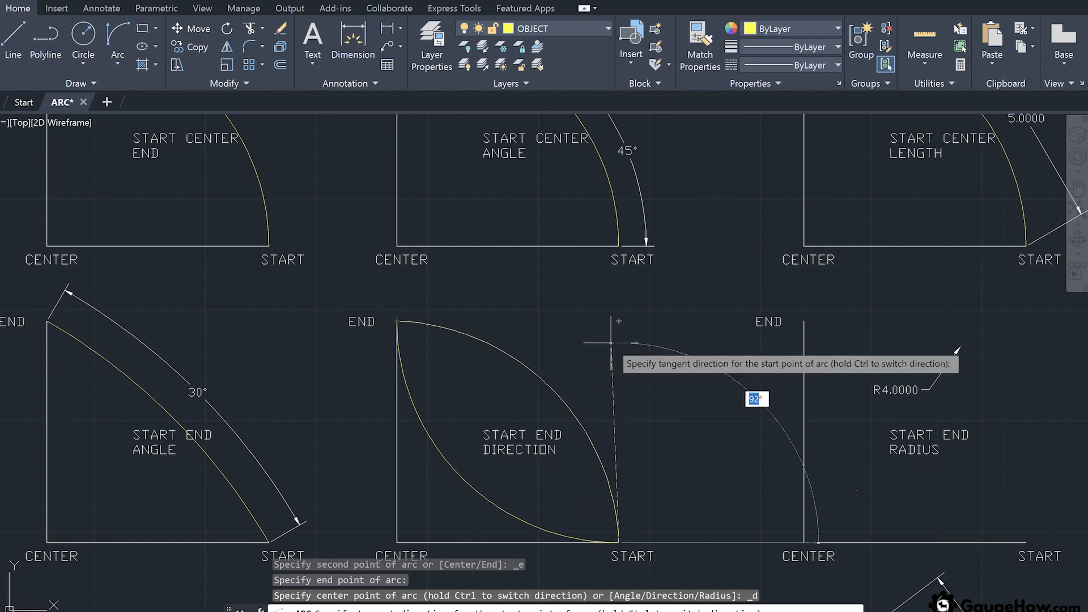
key(Escape)
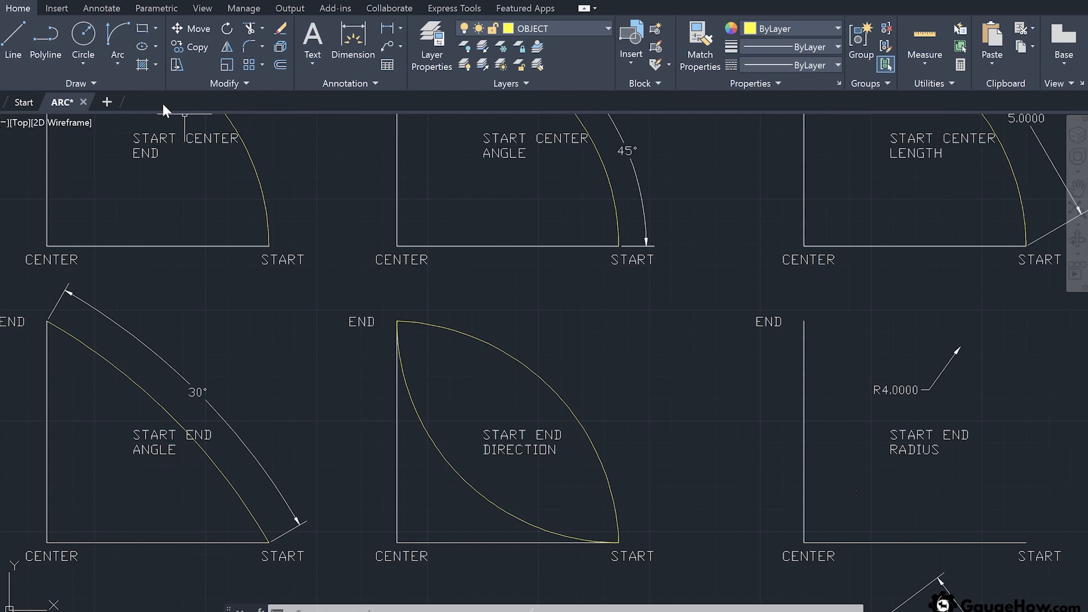
Step: Draw a Start-End-Radius arc from START to END with radius 4
click(119, 62)
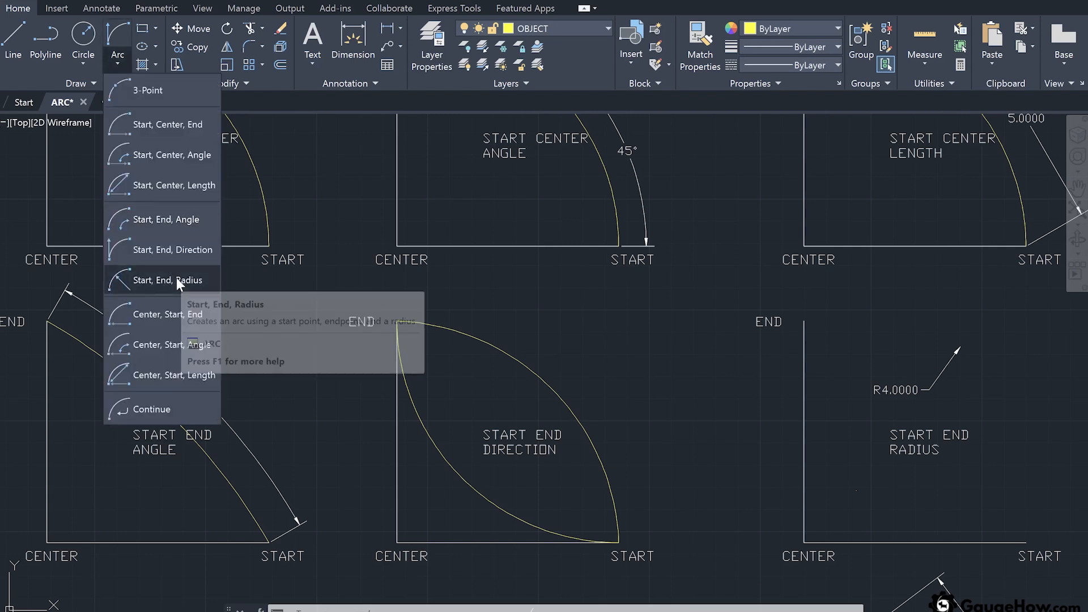
click(176, 280)
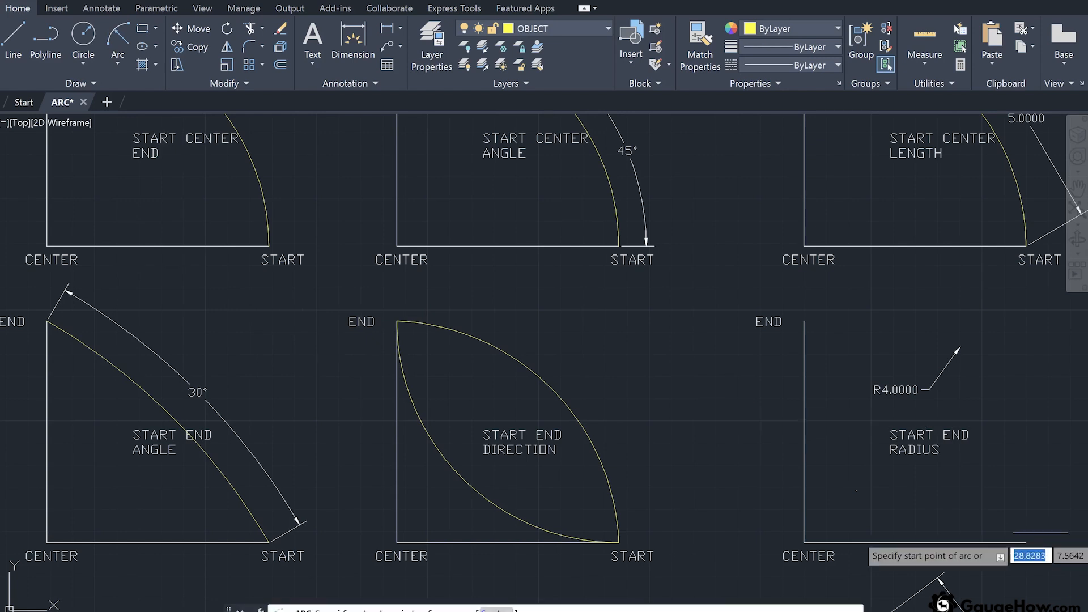
click(1026, 543)
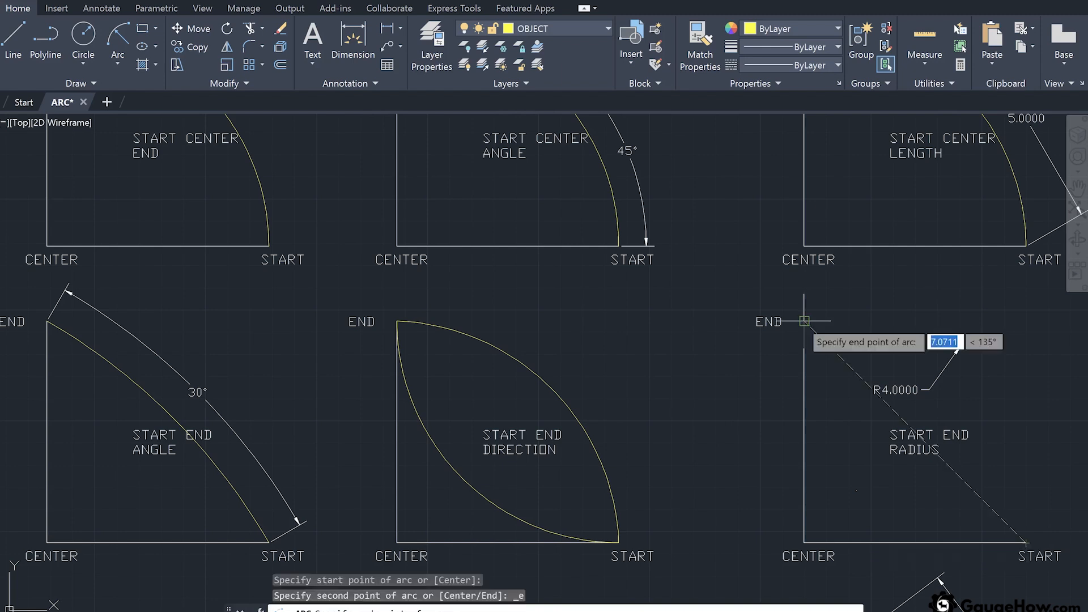
click(804, 321)
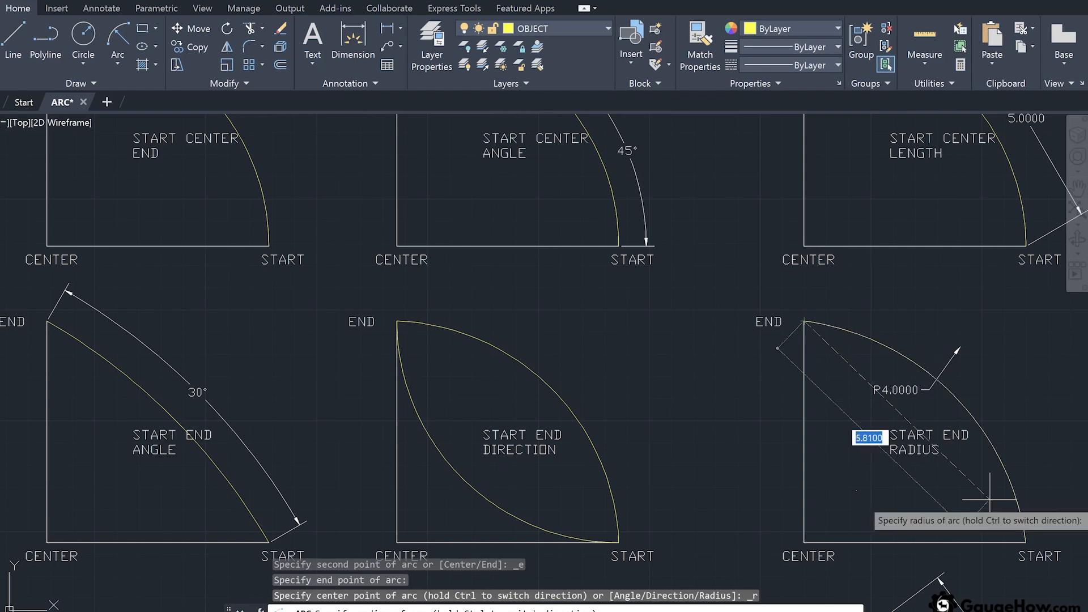
text(4)
key(Return)
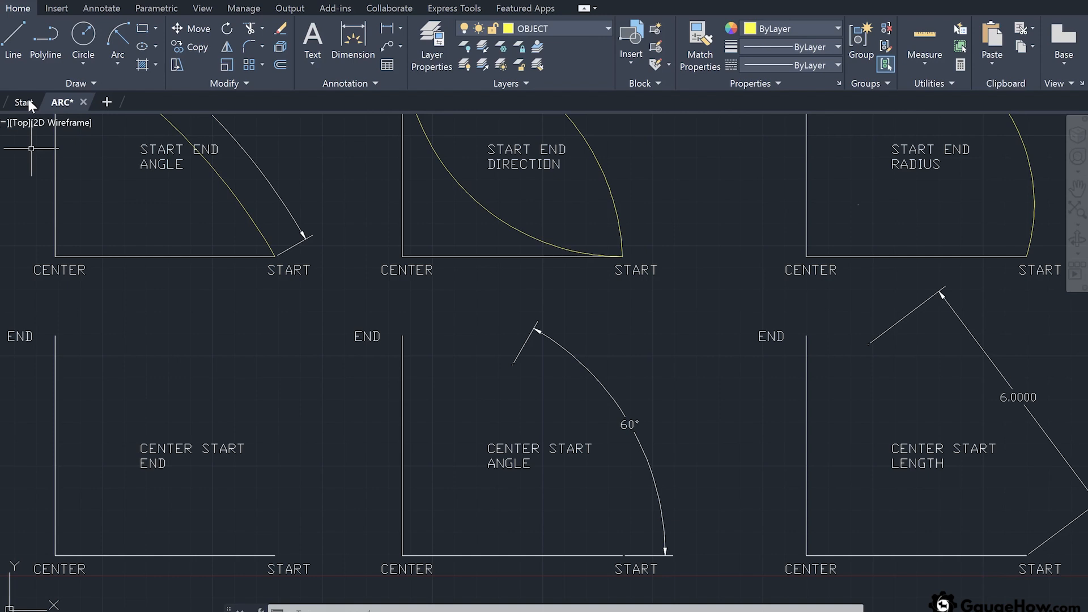
Step: Draw a Center-Start-End arc about the CENTER corner, from START around to END
click(118, 61)
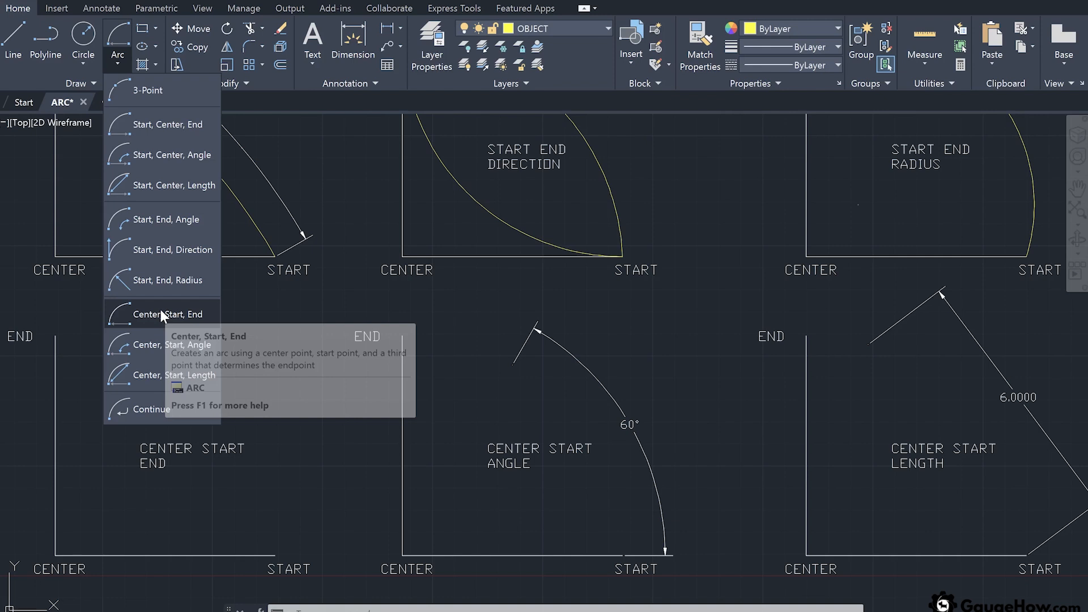
click(161, 313)
click(55, 555)
click(274, 555)
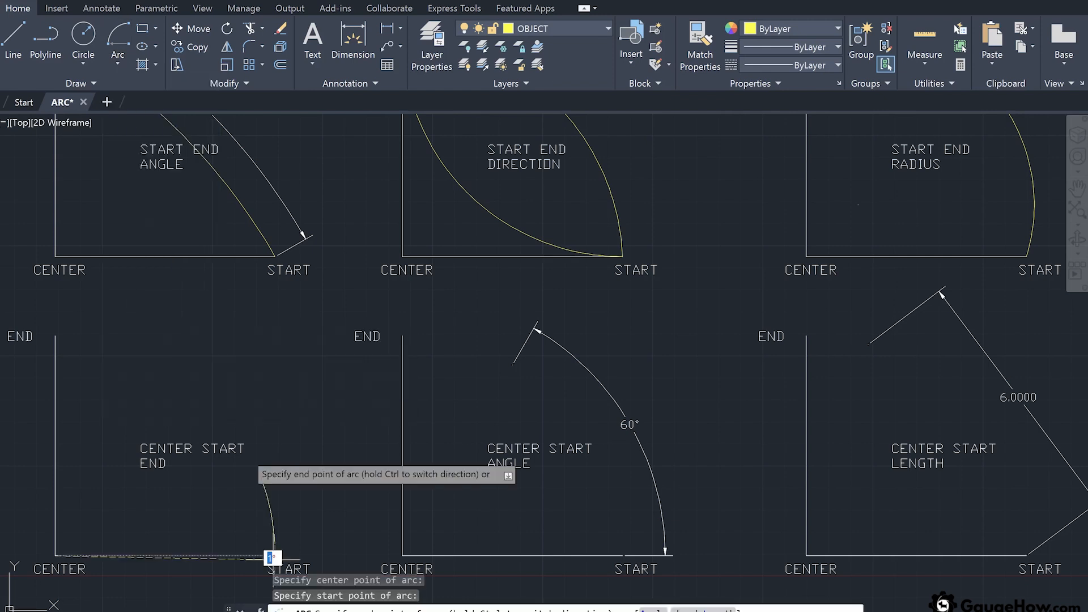
click(55, 336)
Step: Draw another Center-Start-End arc in the next example box, from START to END
middle_drag(254, 374, 648, 277)
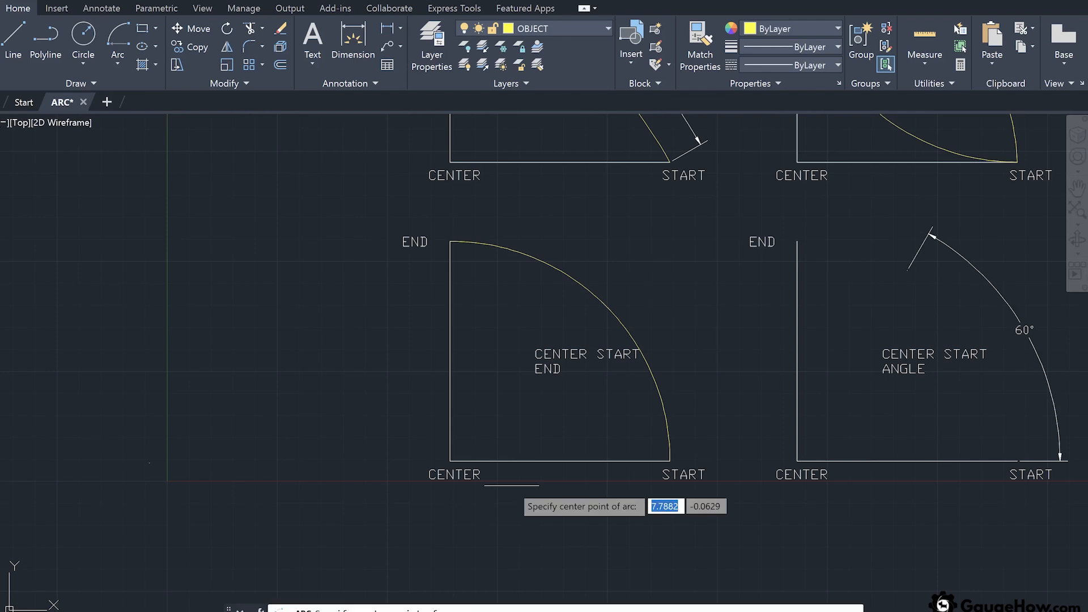
click(449, 461)
click(669, 460)
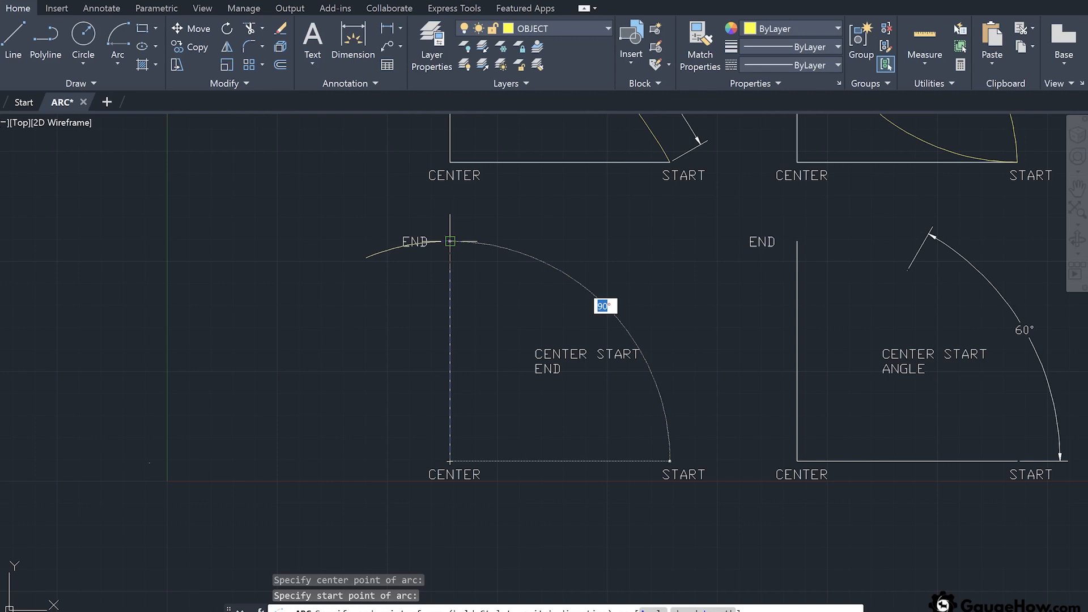
click(450, 241)
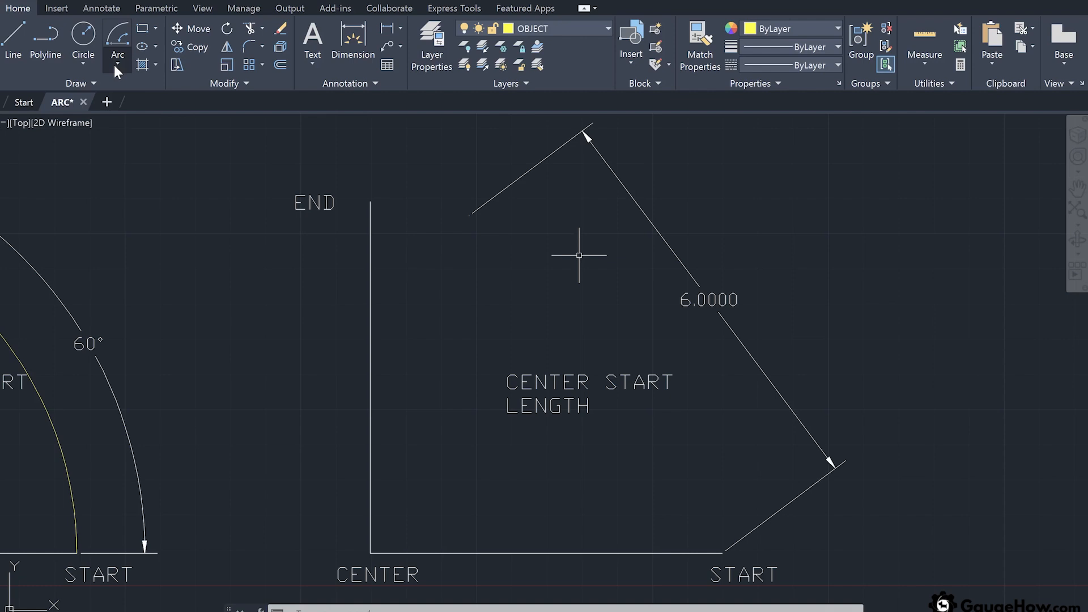
Step: Draw a Center-Start-Length arc about CENTER from START with a chord length of 6
click(115, 64)
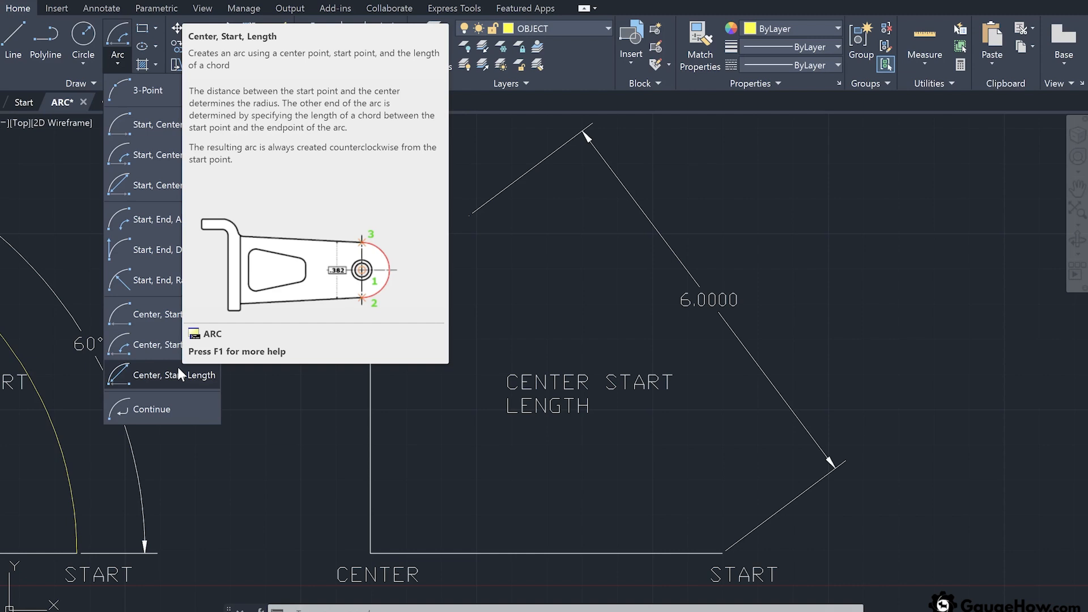
click(179, 375)
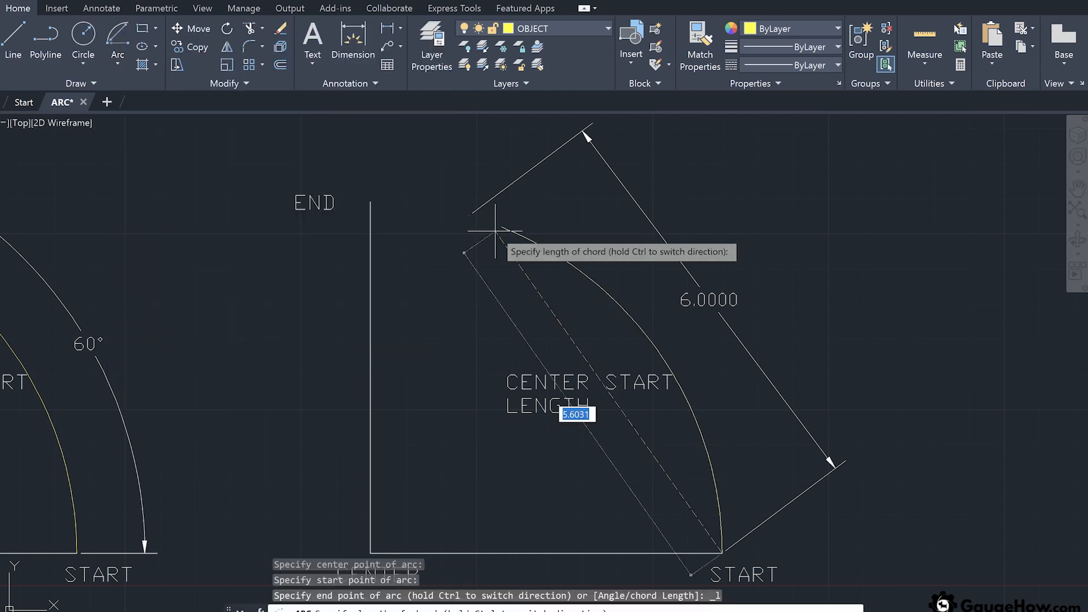
text(6)
key(Return)
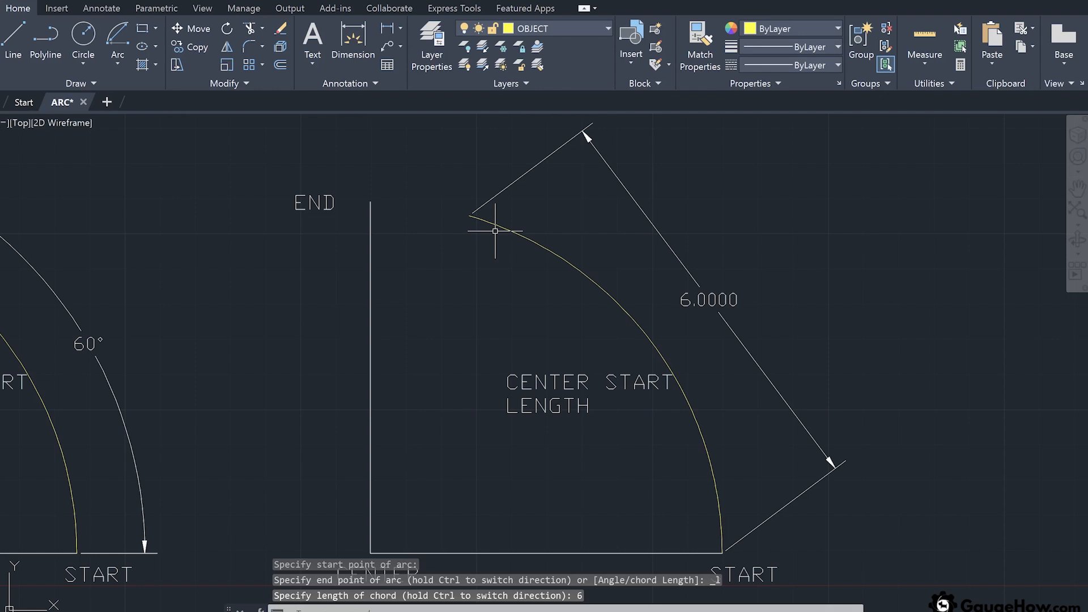
click(117, 62)
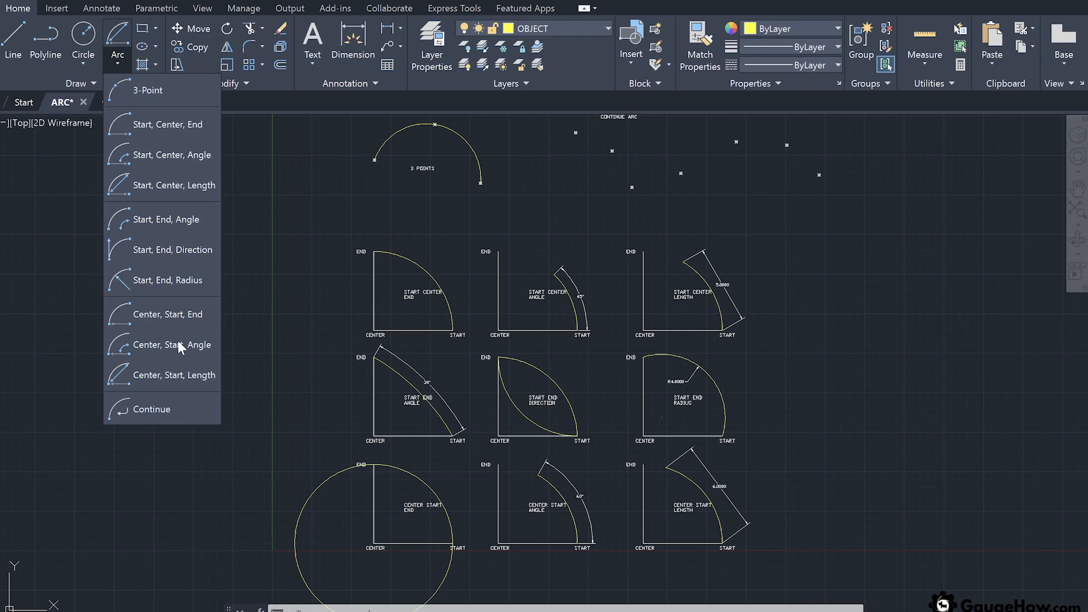
Step: Draw tangent continued arcs from the last arc's end through the CONTINUE ARC node points
click(178, 344)
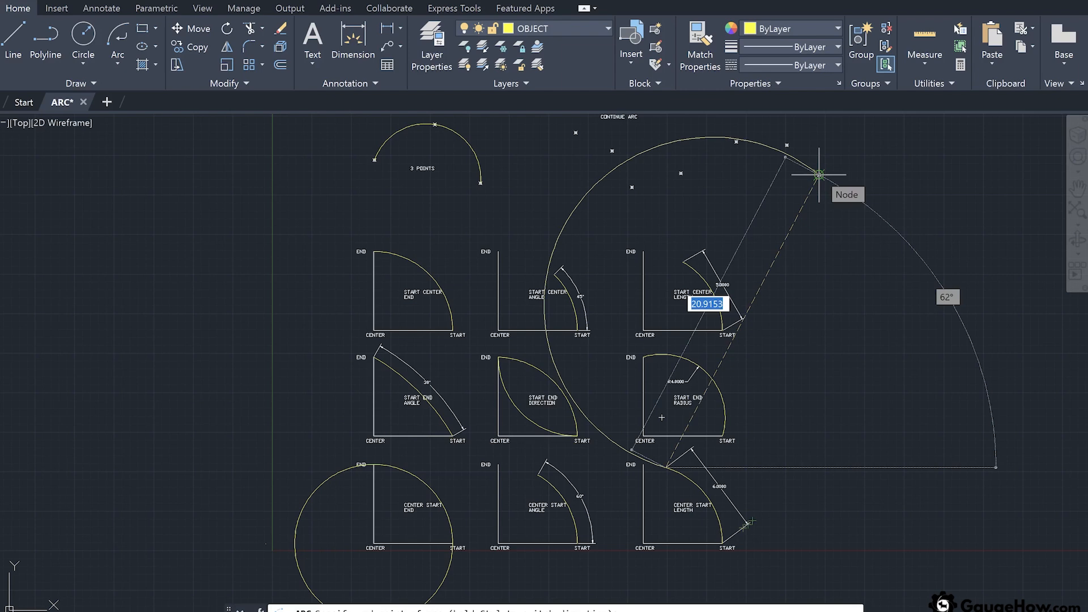
key(ctrl)
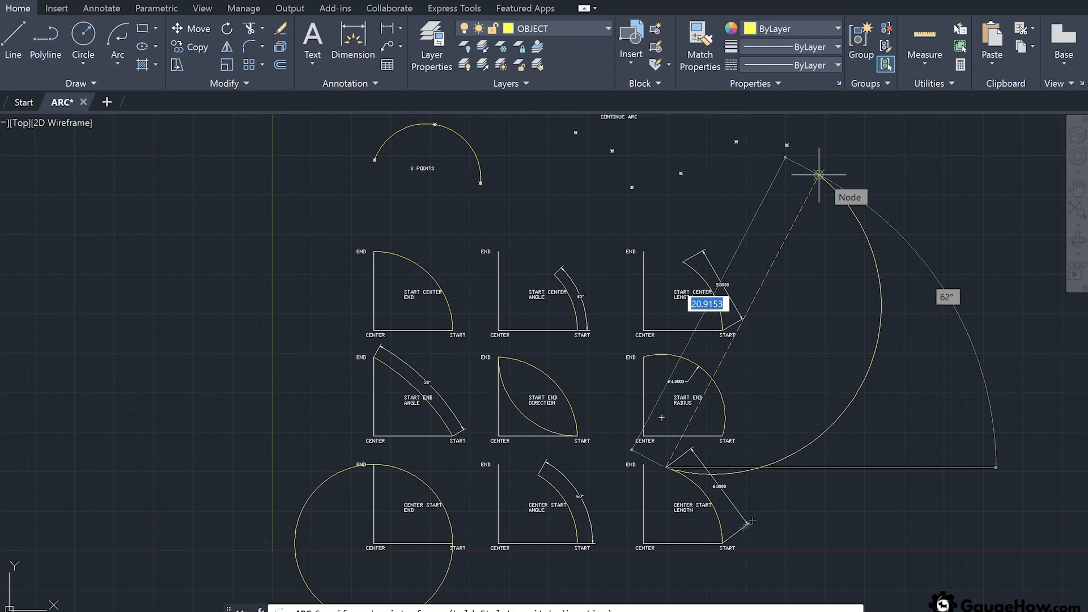
click(819, 174)
key(Return)
key(Return)
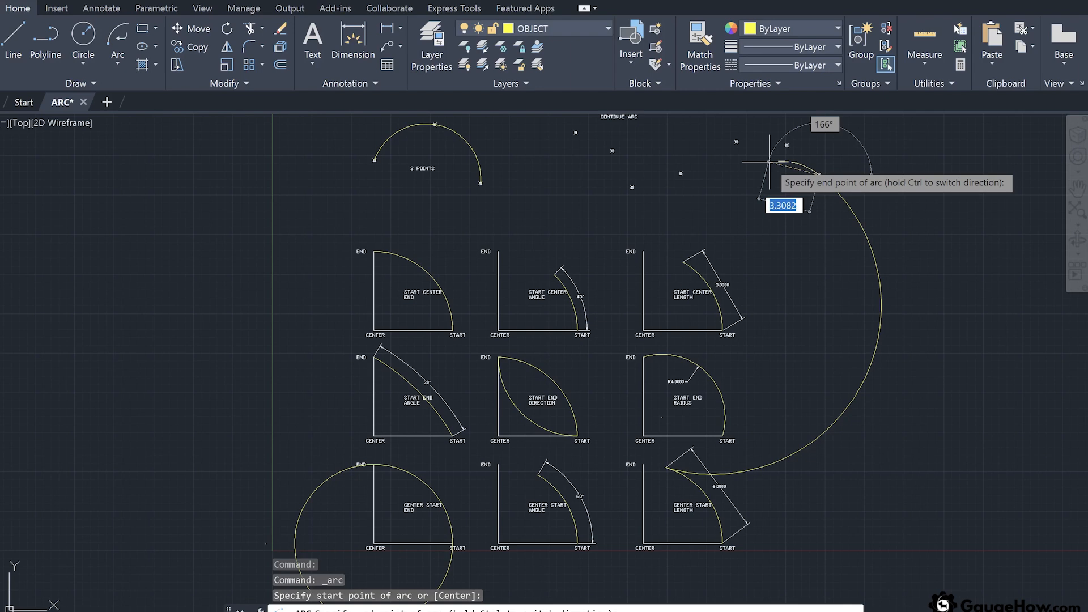
click(631, 187)
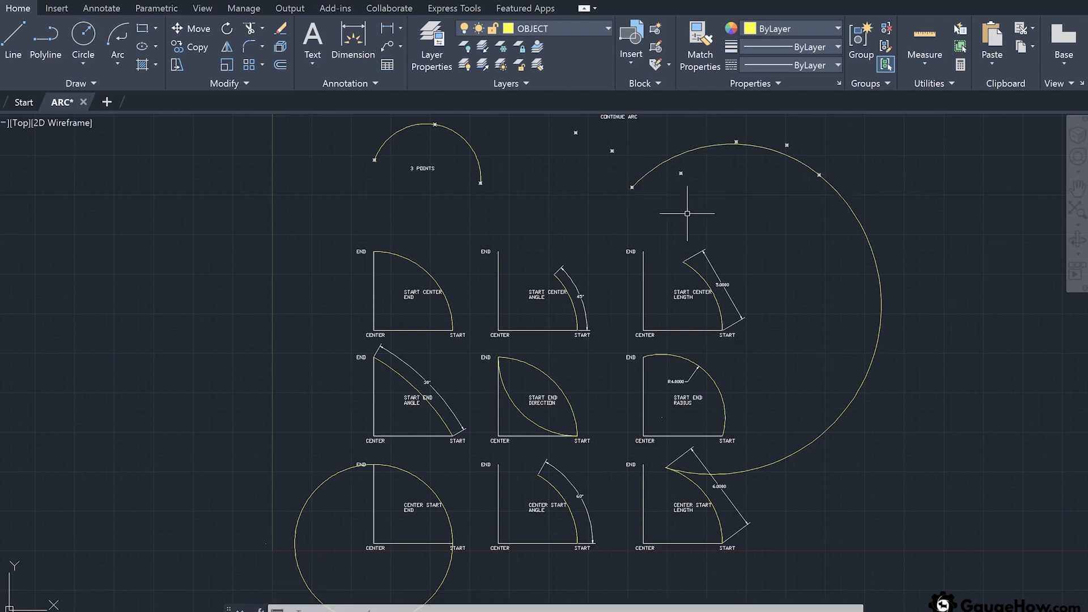
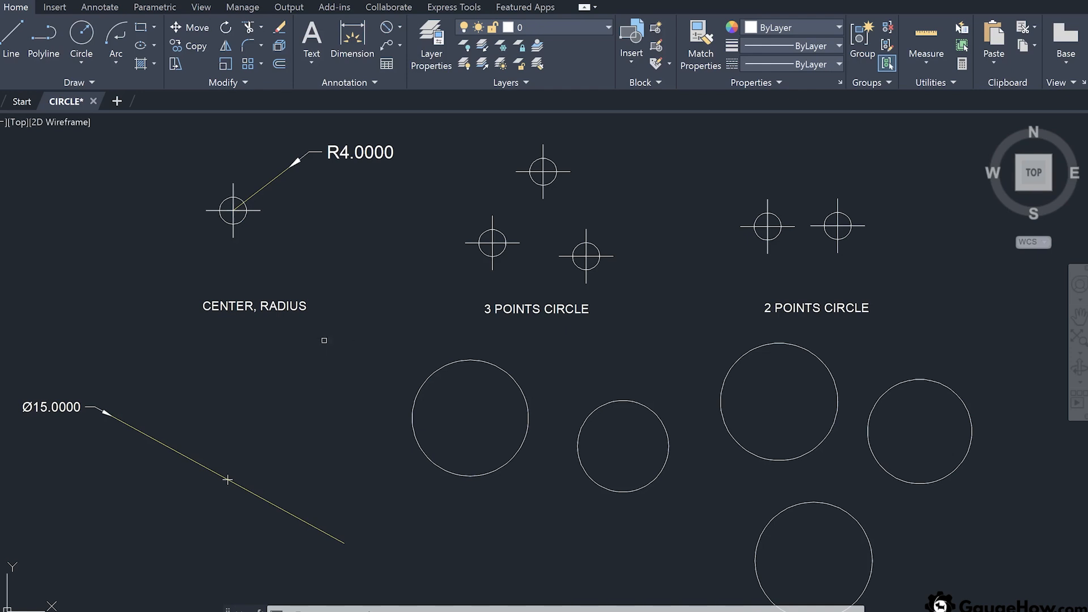
Step: Browse the drawing menus and the Circle method list without choosing anything
click(219, 2)
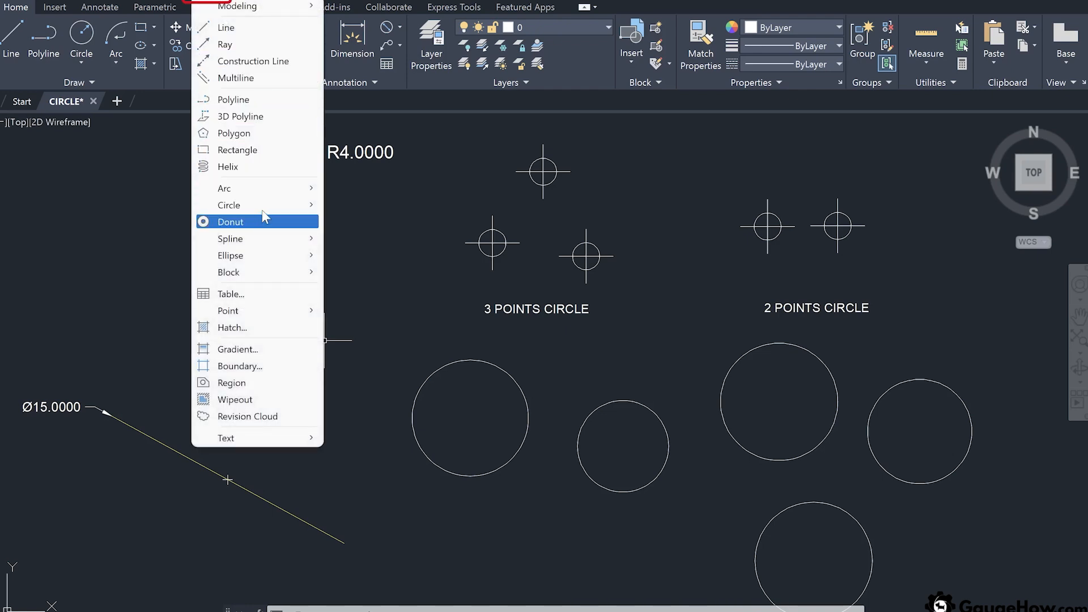
mouse_move(264, 209)
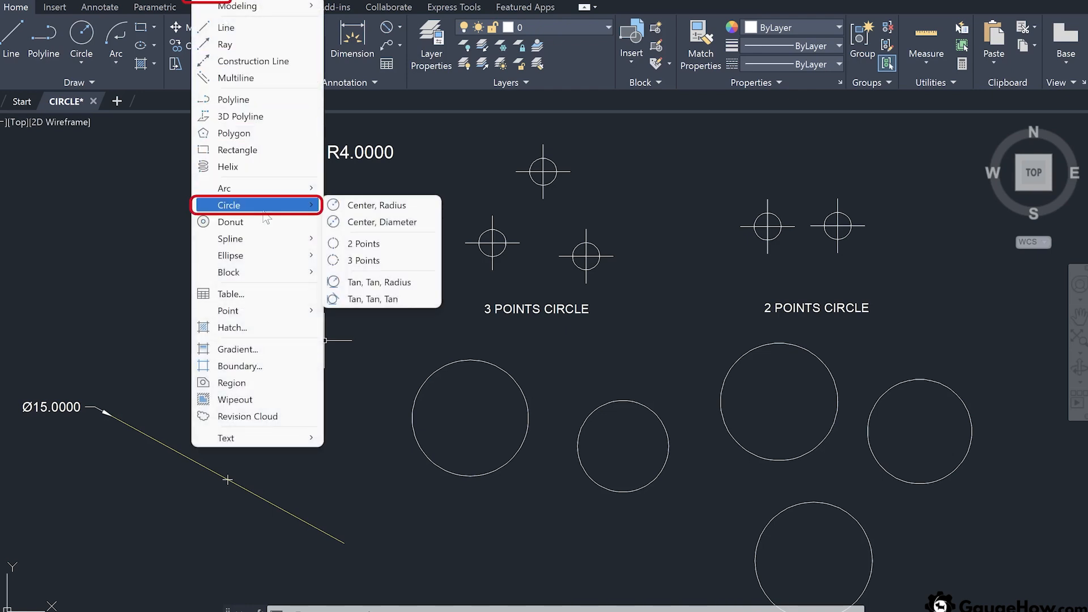
click(150, 192)
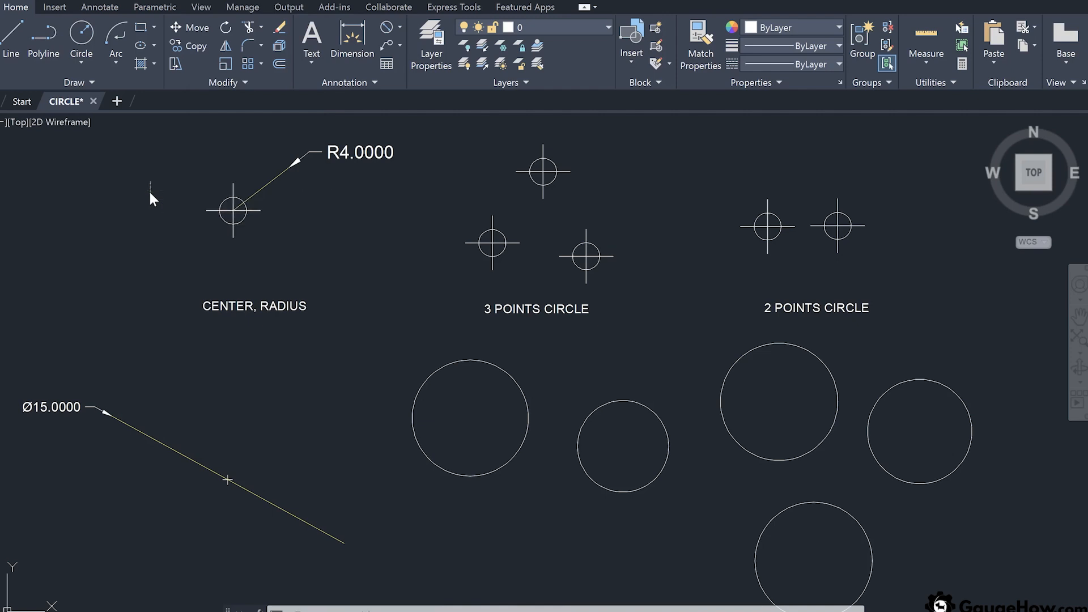
click(86, 64)
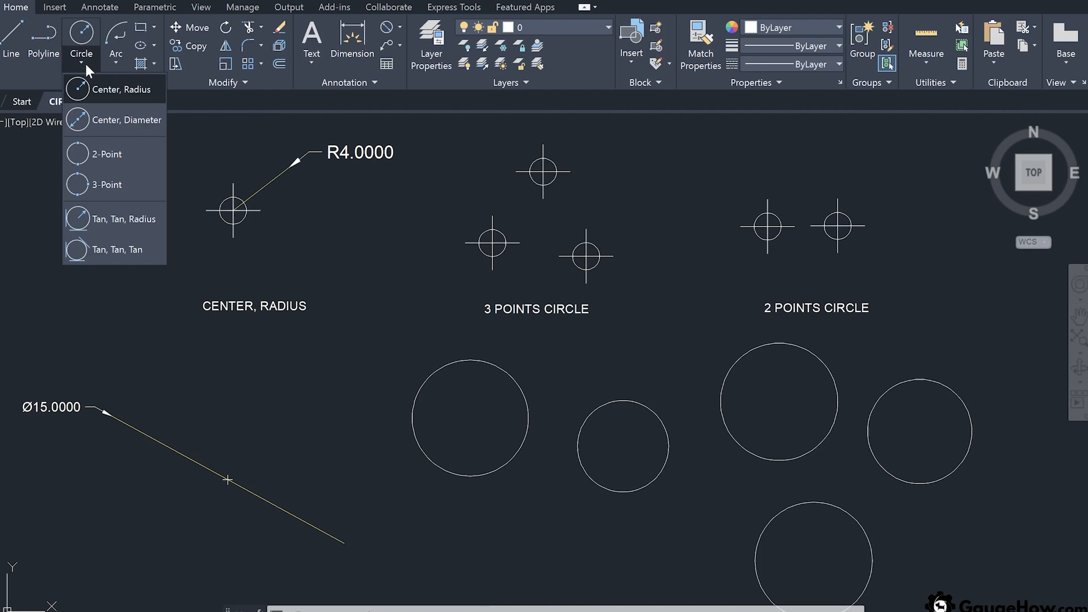
click(86, 64)
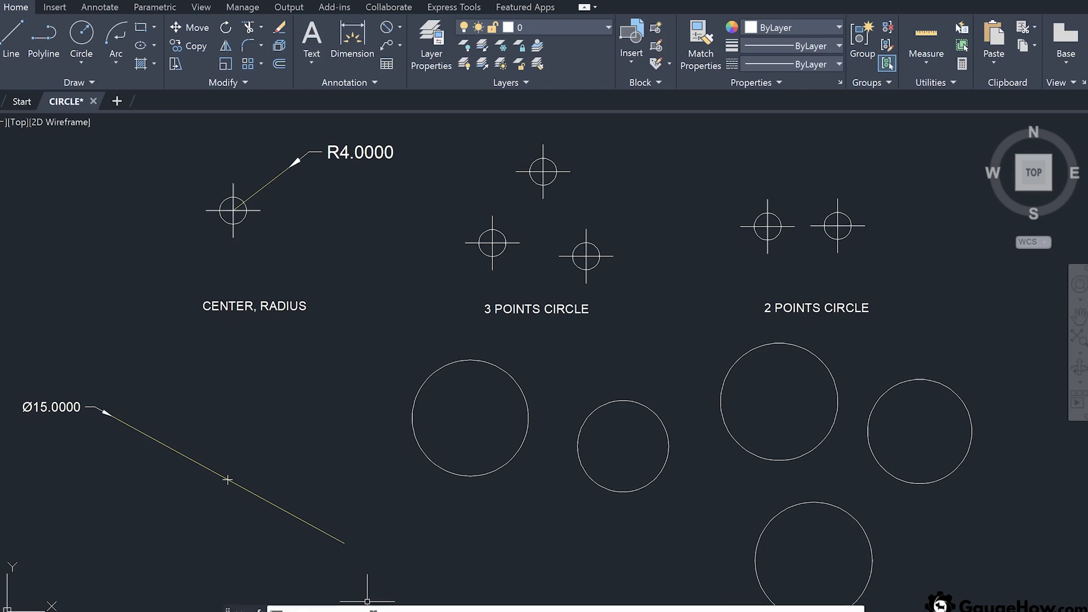
Step: Run the CIRCLE command, check the Object Snap settings, then list the Circle methods
text(circle)
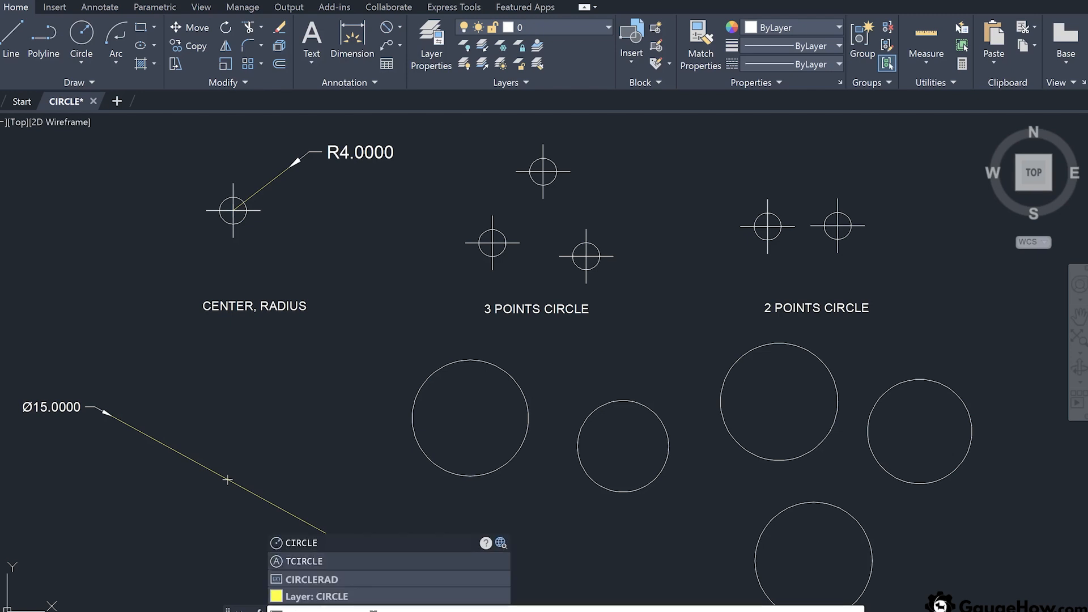
key(Return)
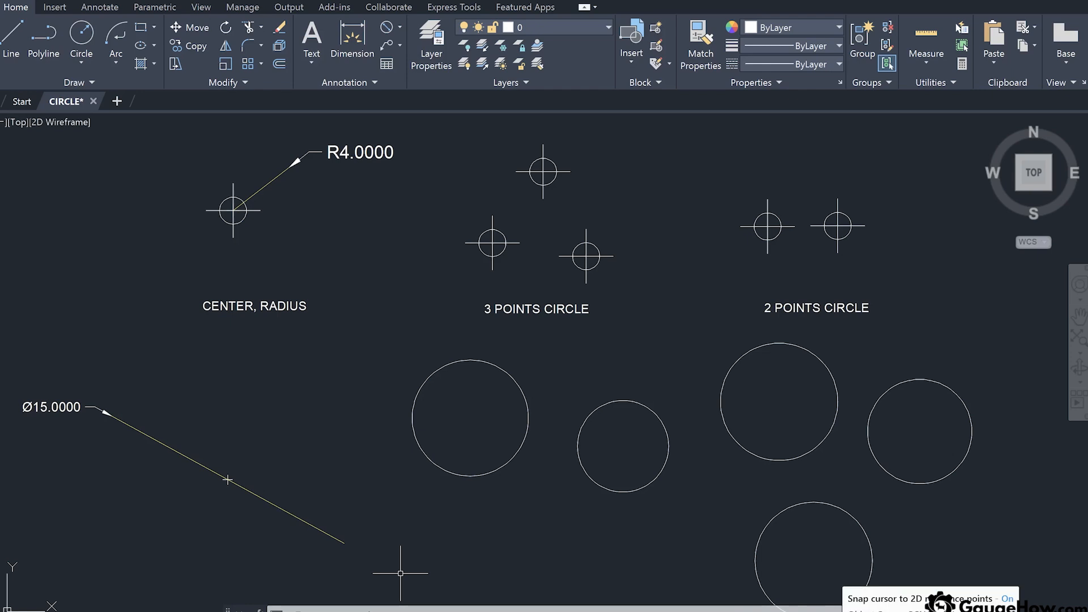
click(865, 611)
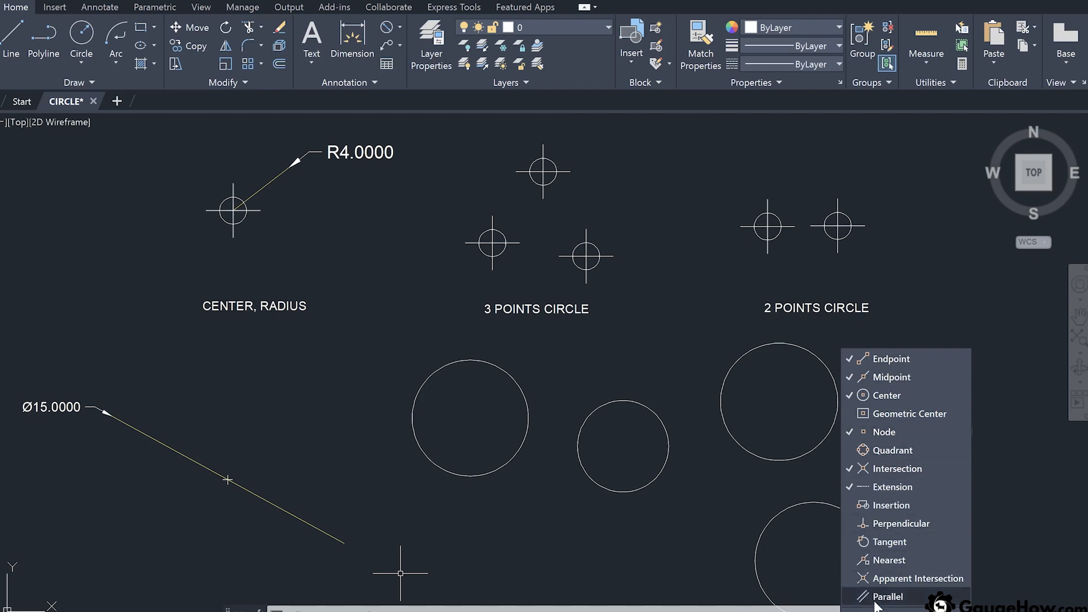
key(Escape)
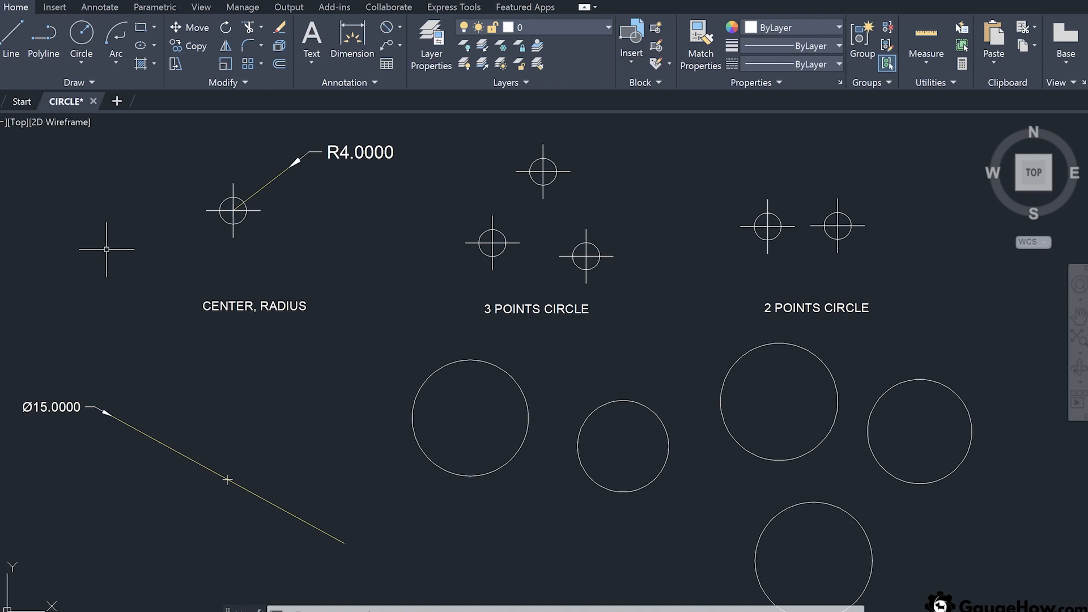
click(87, 61)
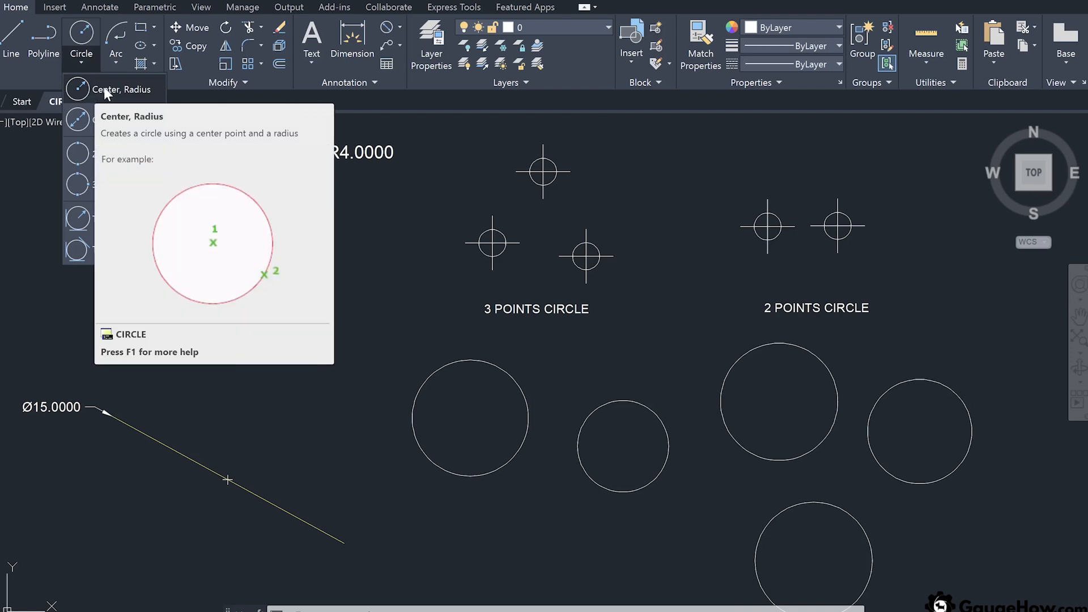
Step: Place a Center, Radius circle of radius 4 on the CENTER, RADIUS marker
click(103, 86)
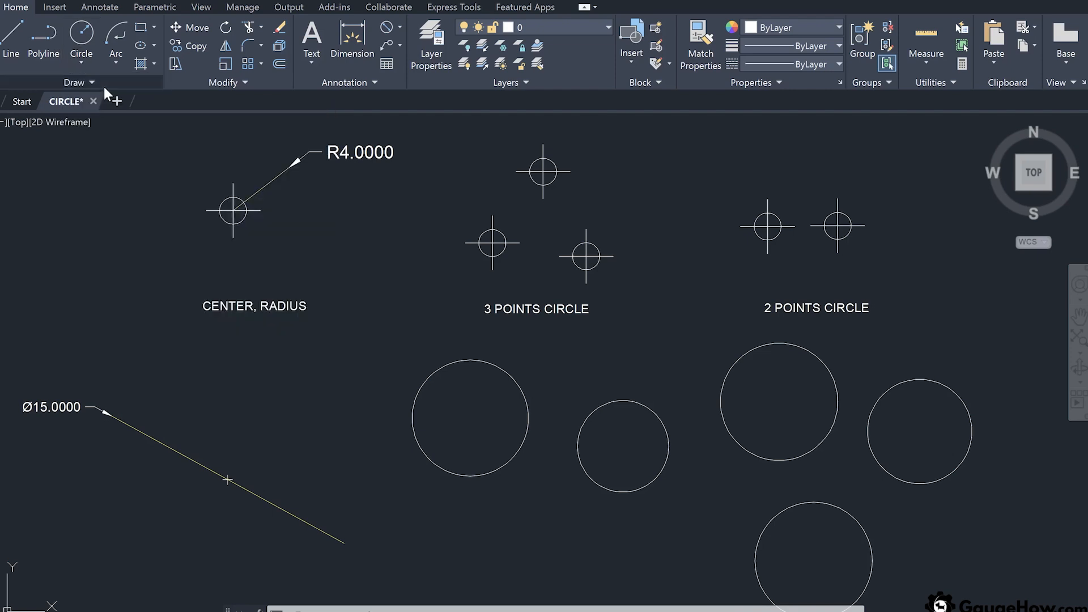
click(233, 210)
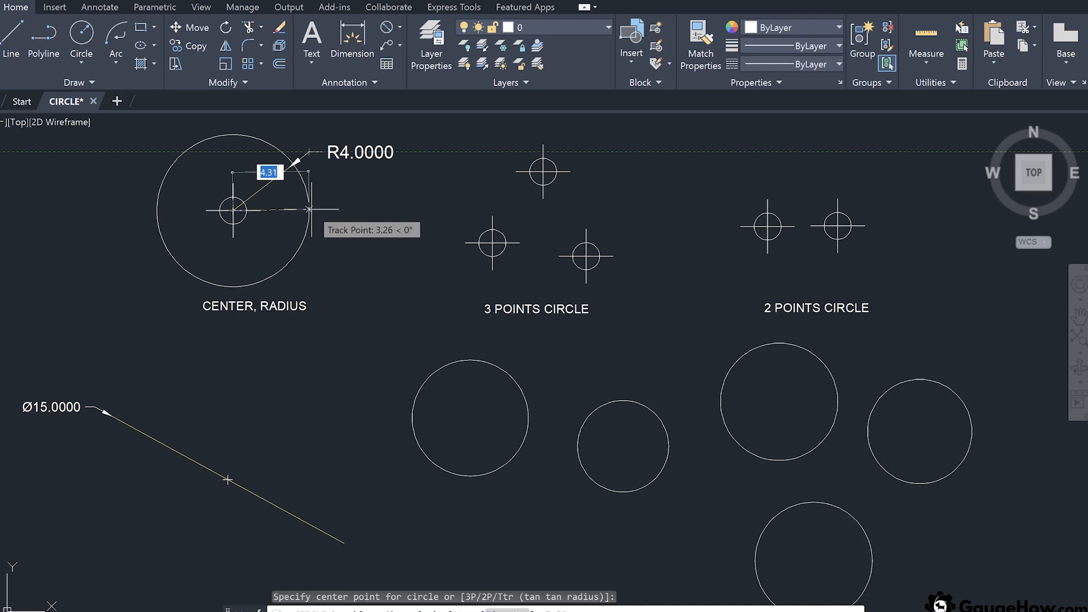
text(4)
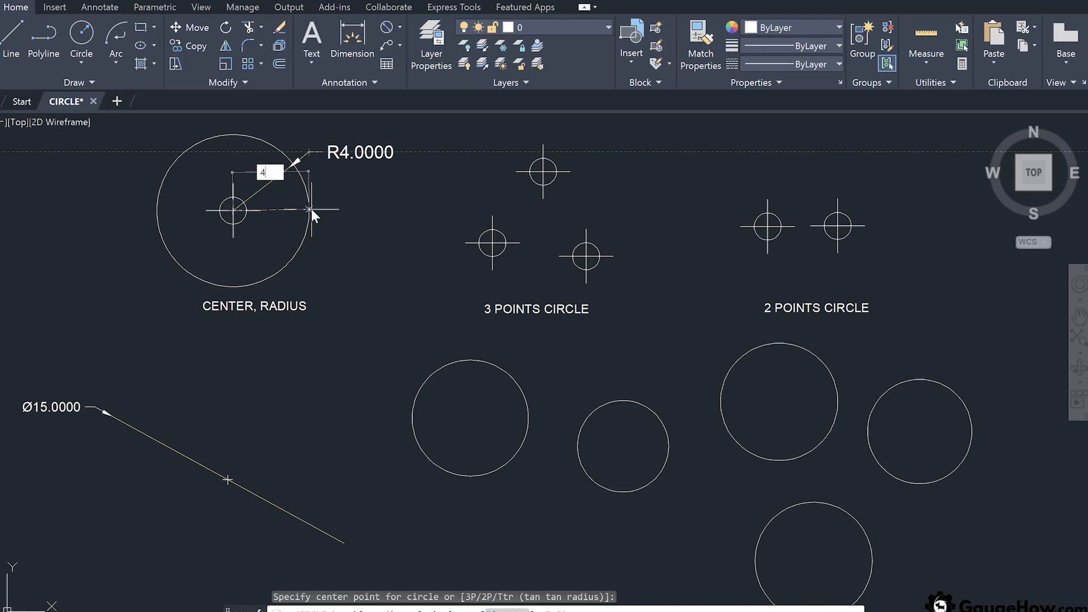
key(Return)
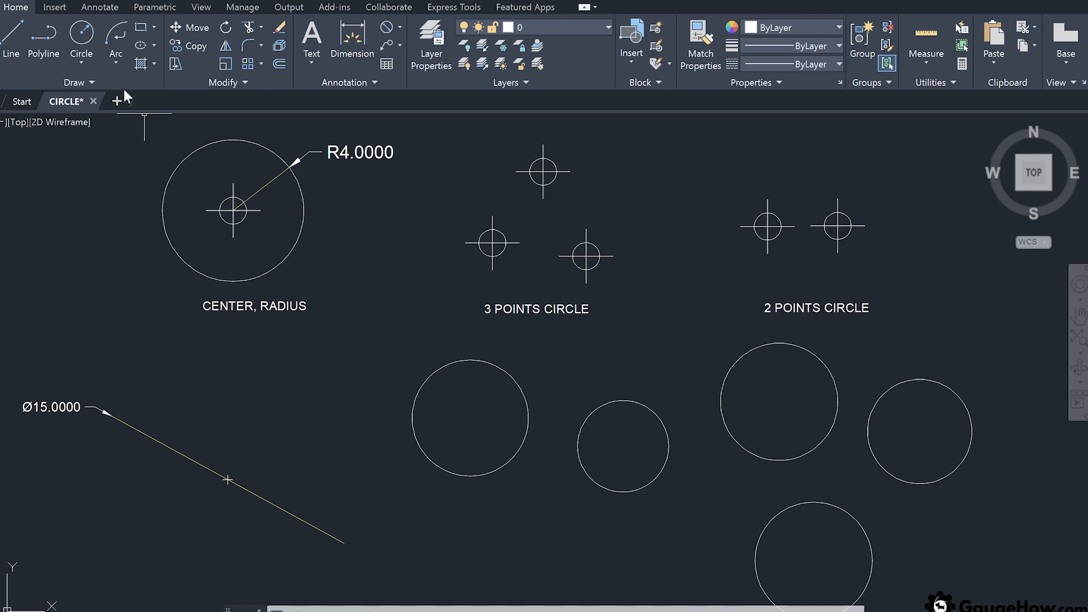
Step: Draw a diameter-15 Center, Diameter circle on the Ø15.0000 line's point, then pan the view up
click(93, 63)
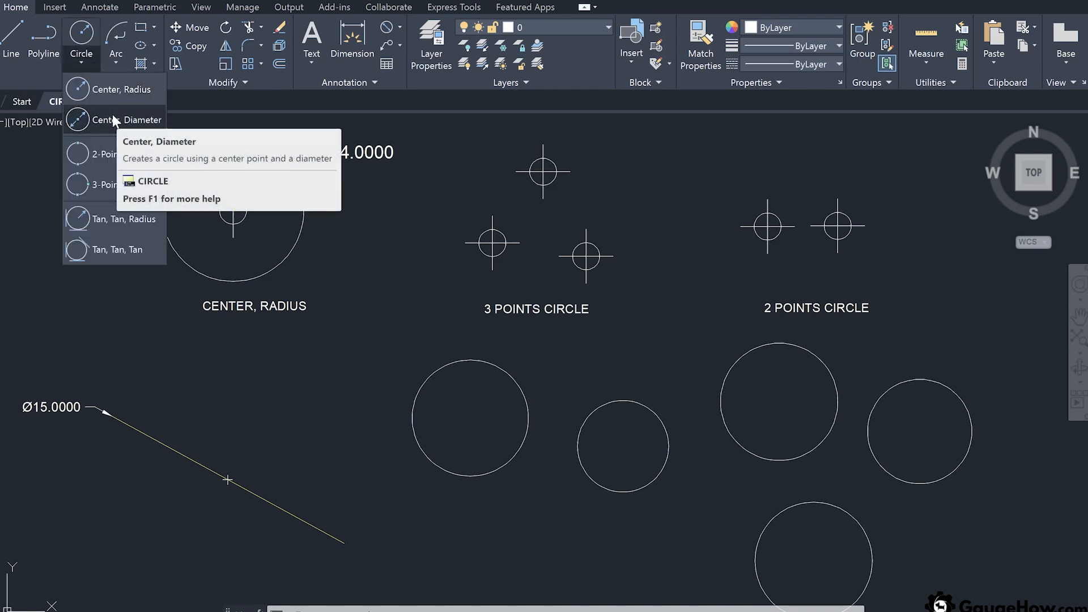
click(113, 121)
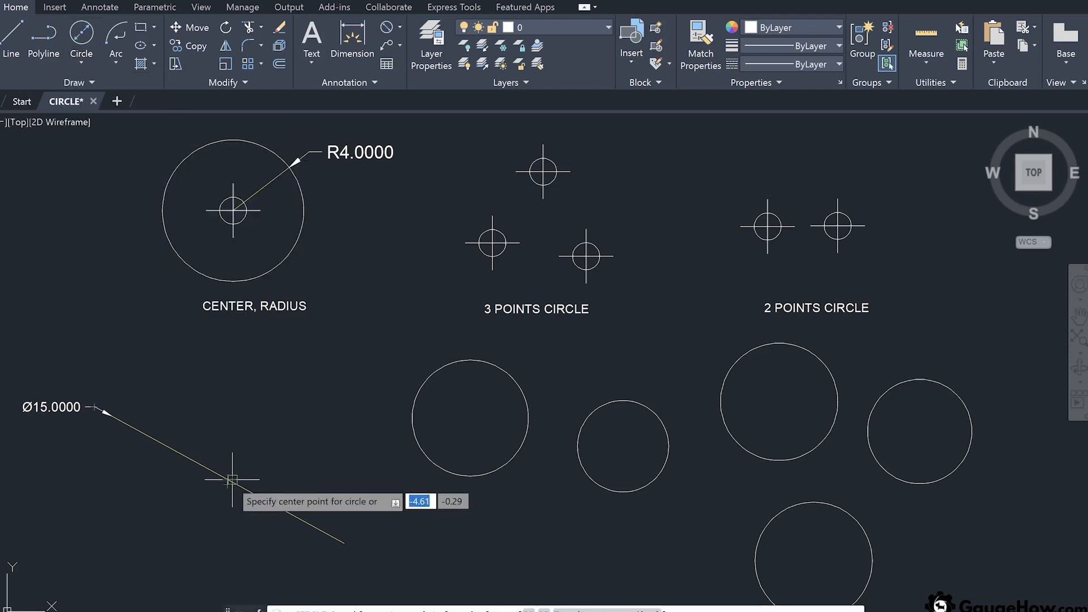
click(228, 480)
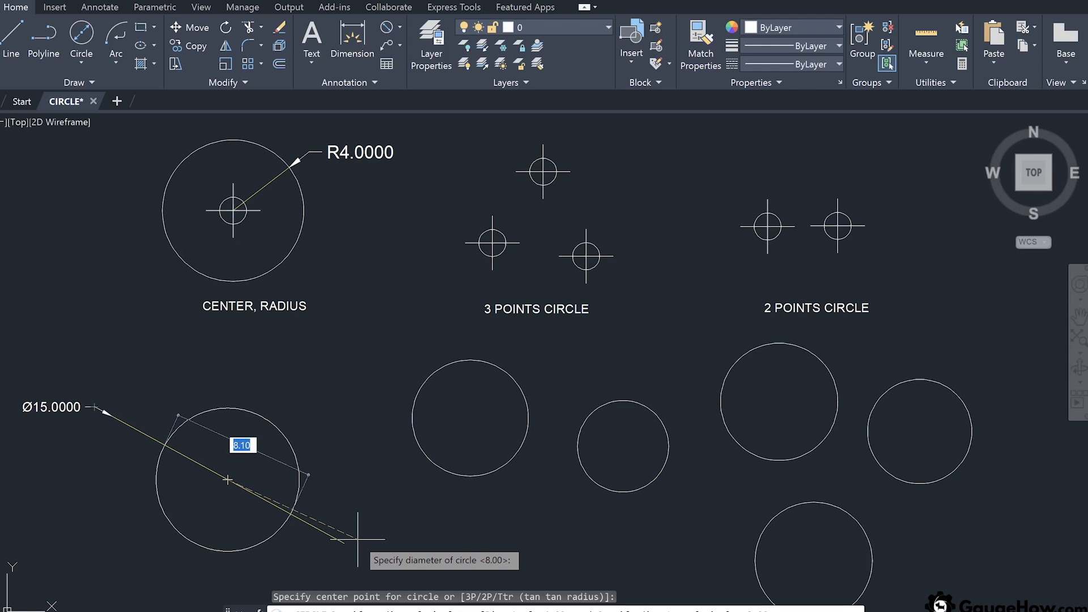
text(15)
key(Return)
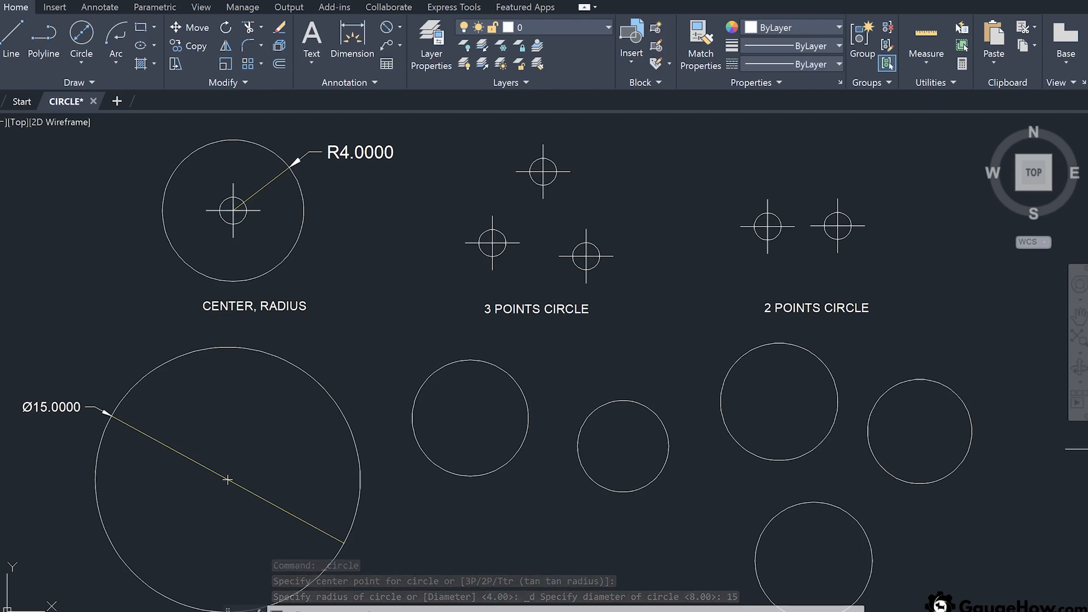
click(1078, 316)
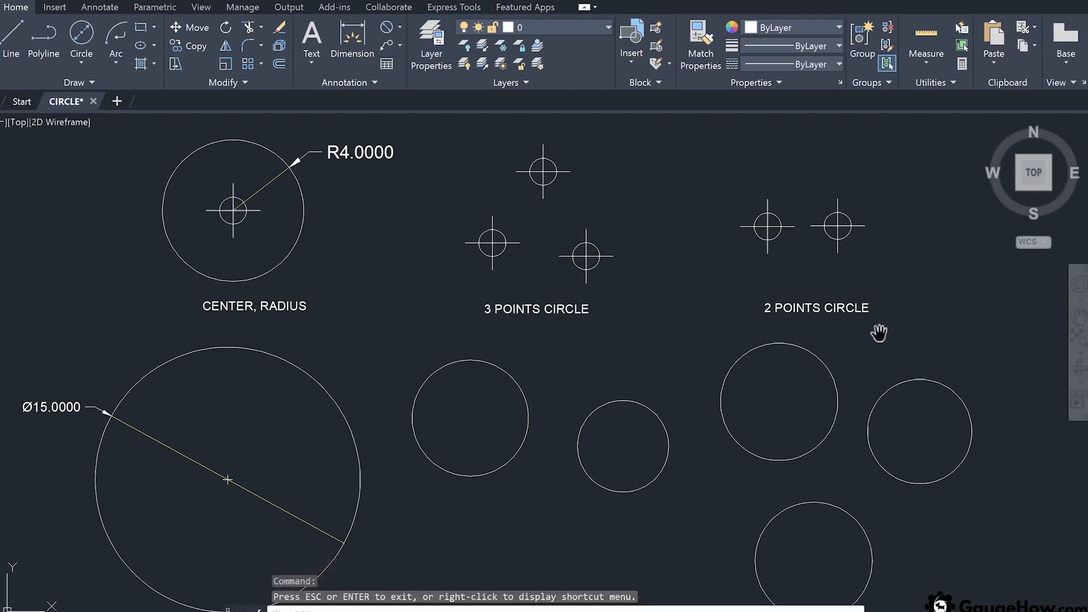
drag(617, 385, 619, 349)
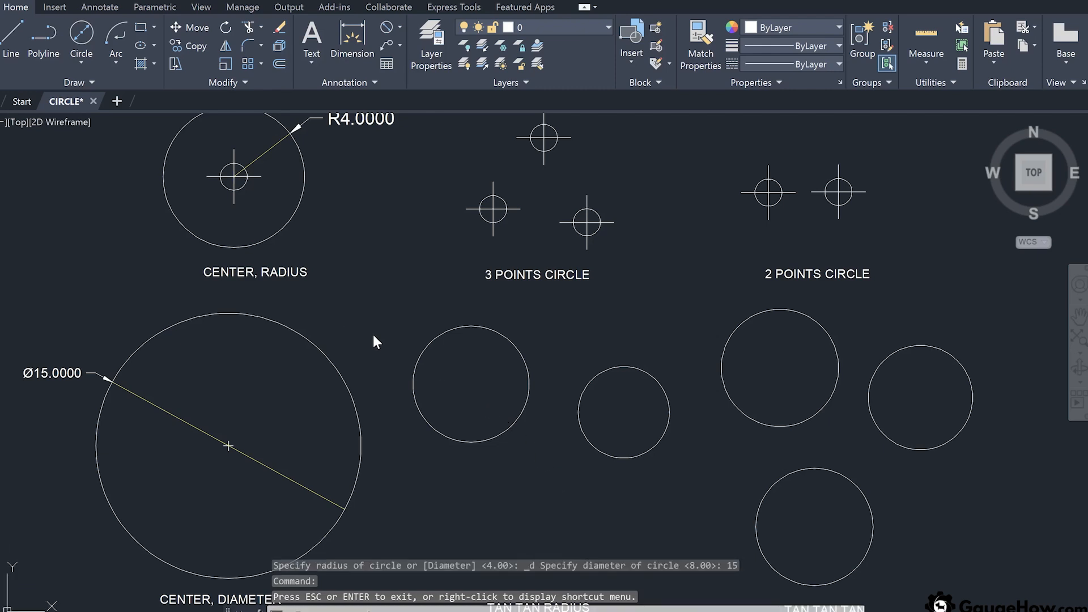
Step: Draw a 2-Point circle using the left and right markers as diameter endpoints
click(93, 65)
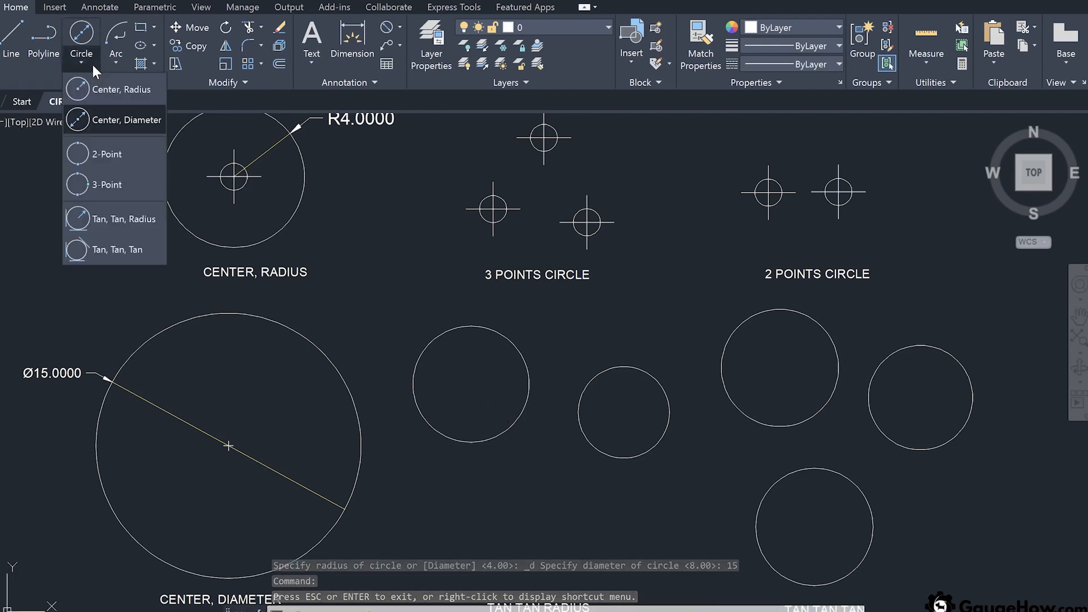
click(97, 151)
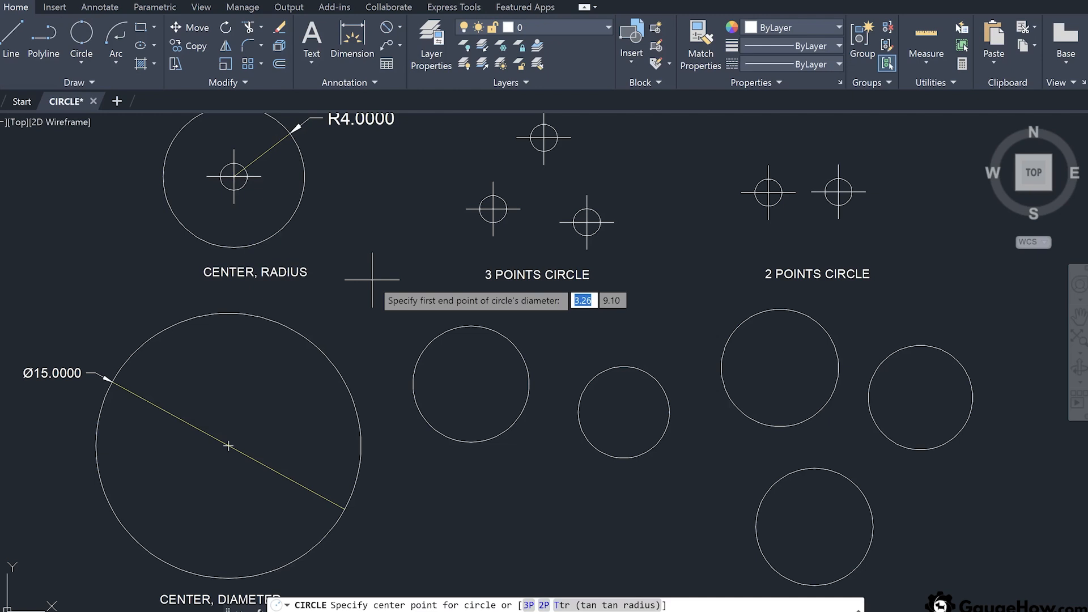
click(768, 193)
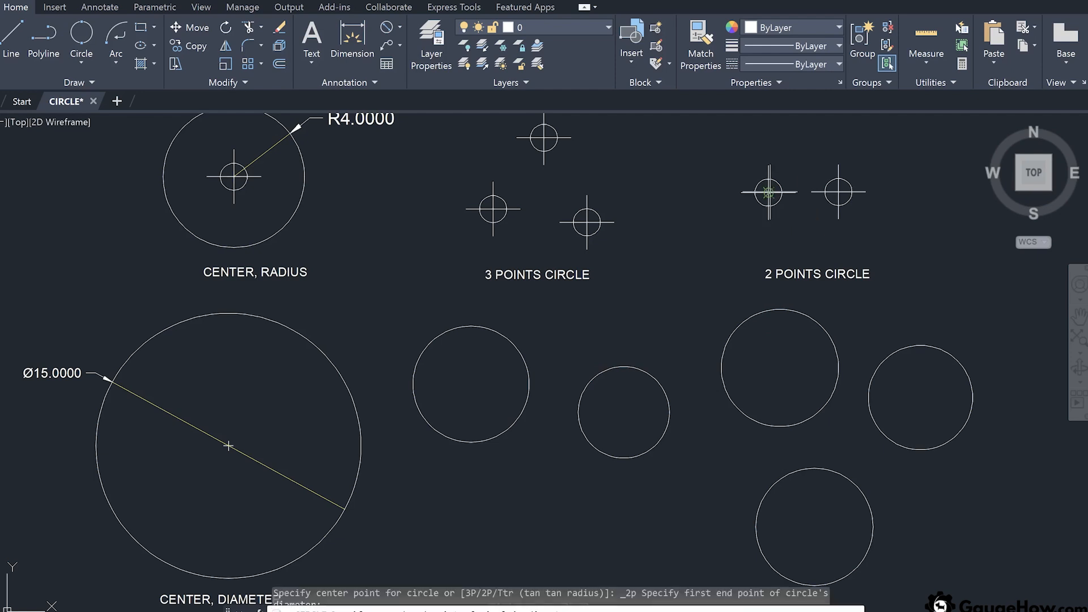
click(838, 192)
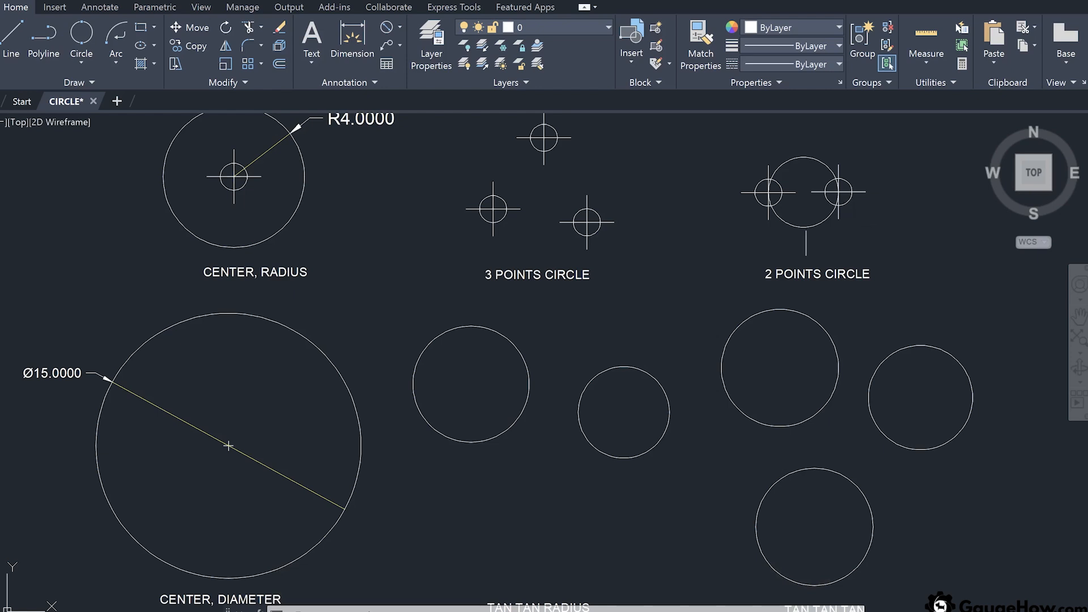
Step: Draw a 3-Point circle through the lower-left, top and lower-right markers
click(81, 63)
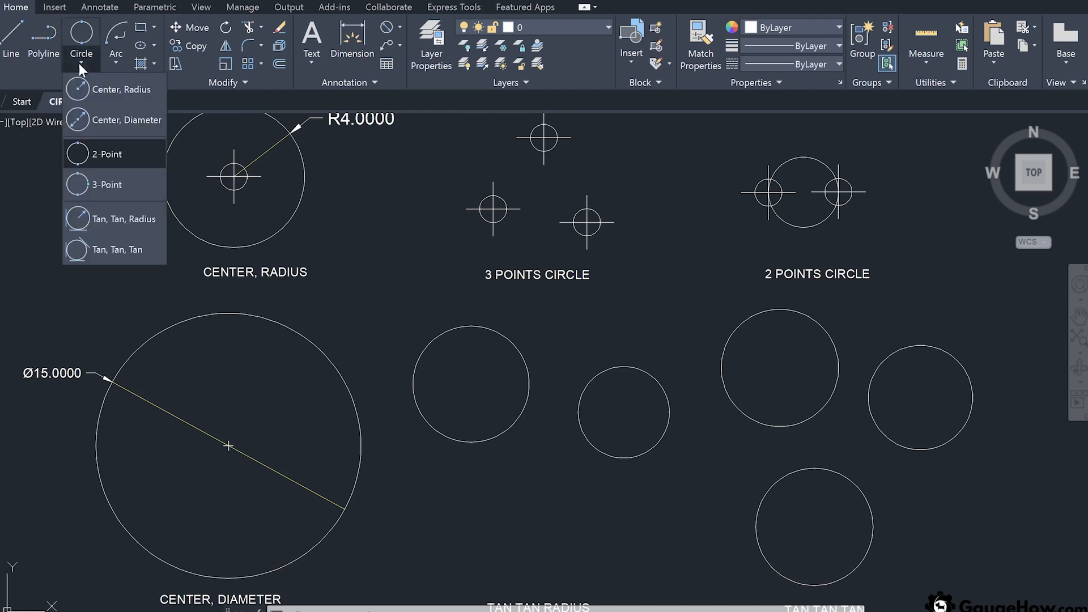
click(101, 185)
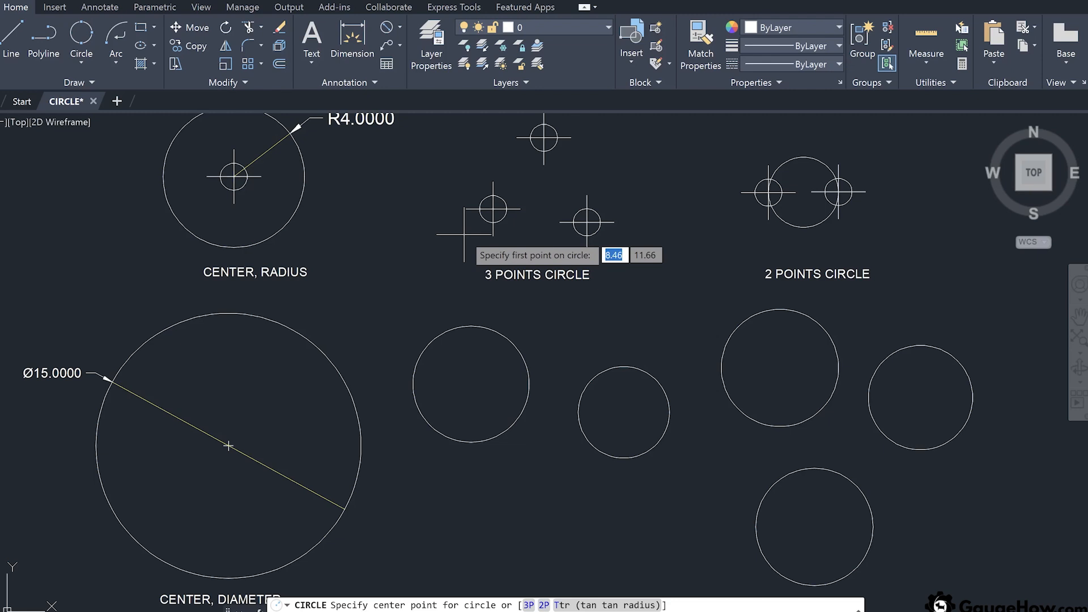
click(492, 208)
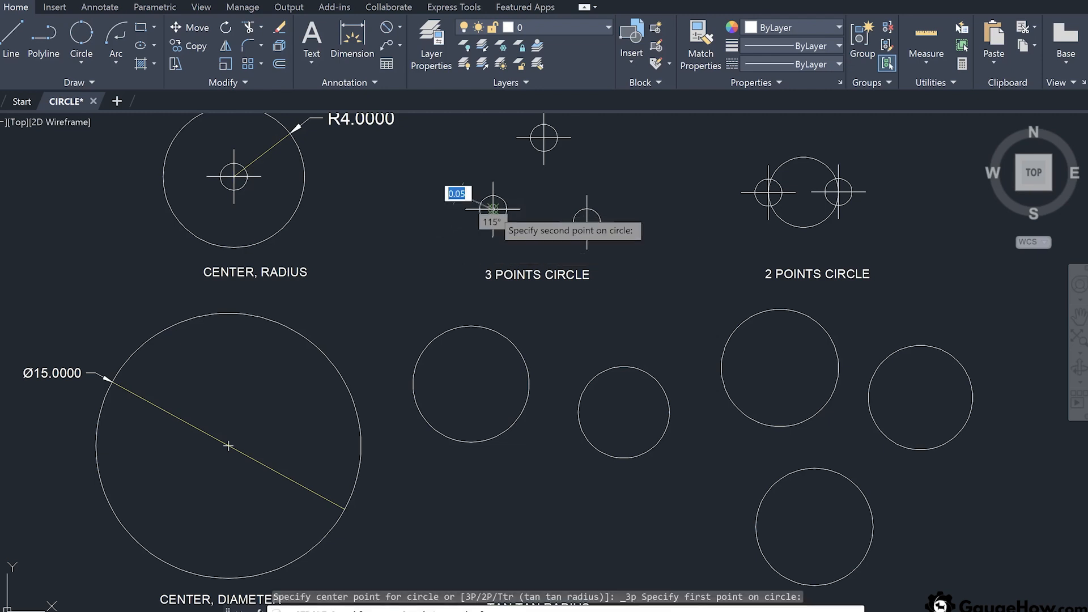
click(543, 137)
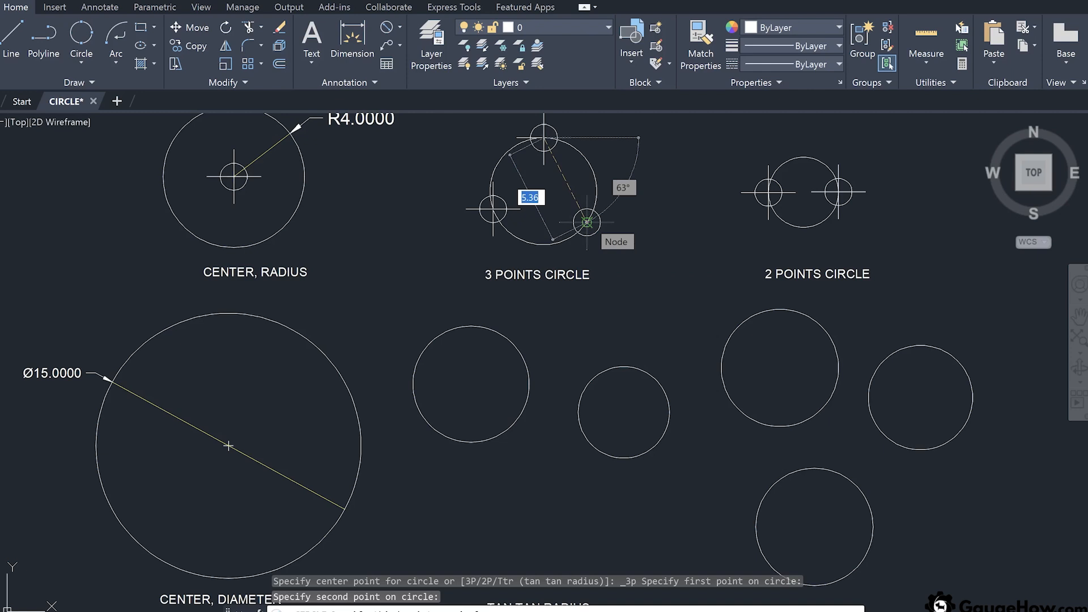
click(587, 222)
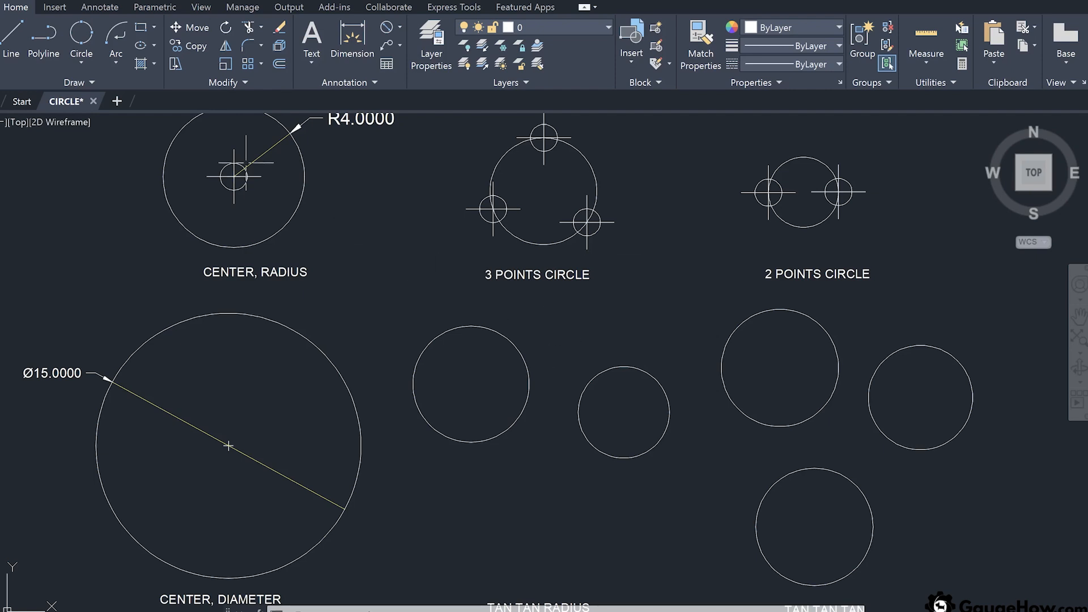
click(88, 60)
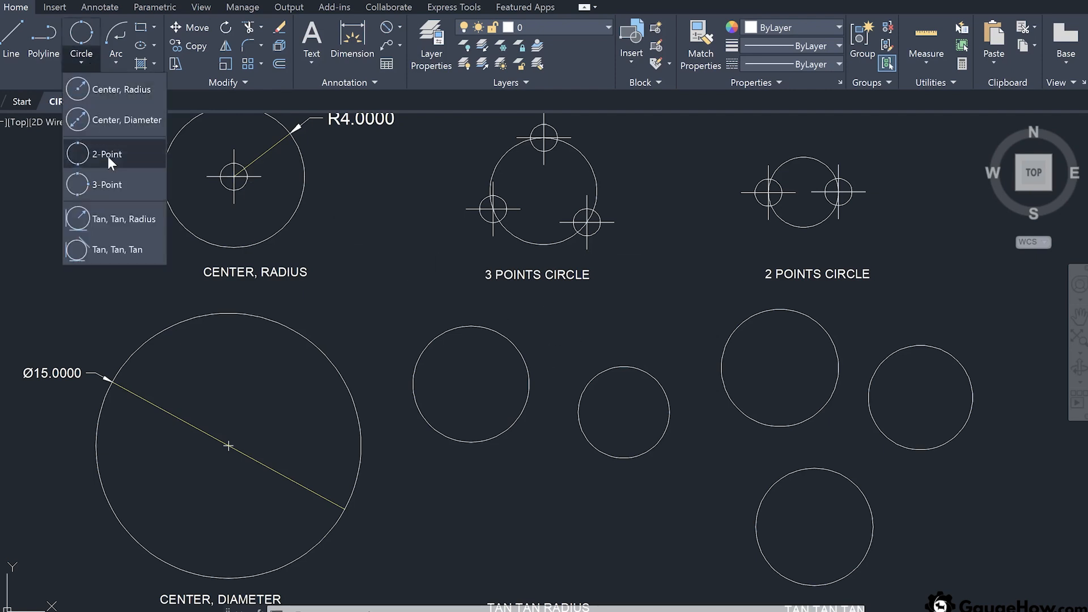
Step: Draw a Tan, Tan, Radius circle of radius 5 touching the left and small circles
click(115, 219)
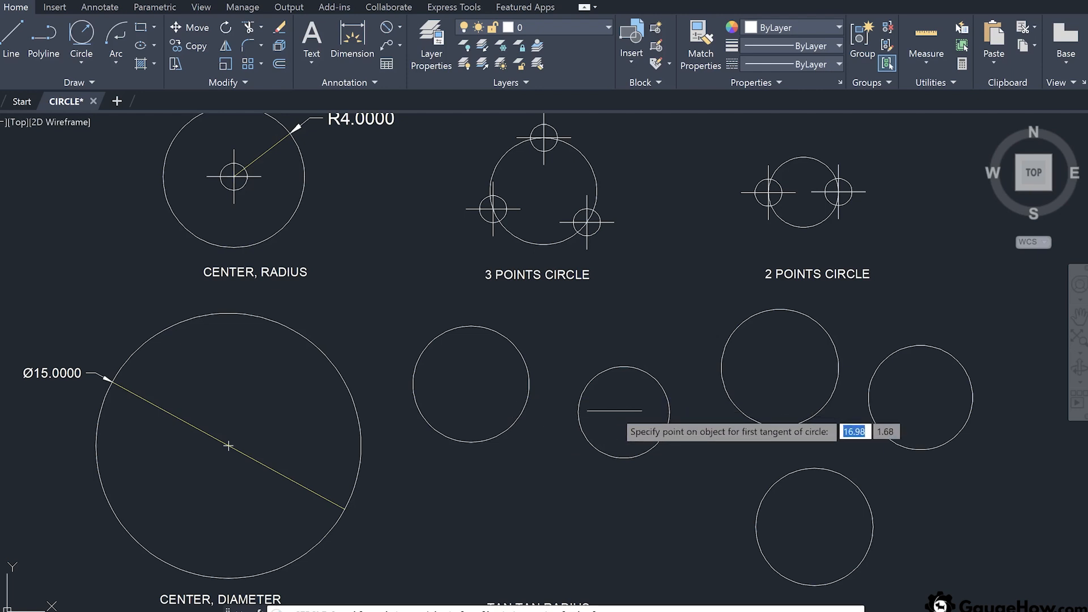
click(523, 377)
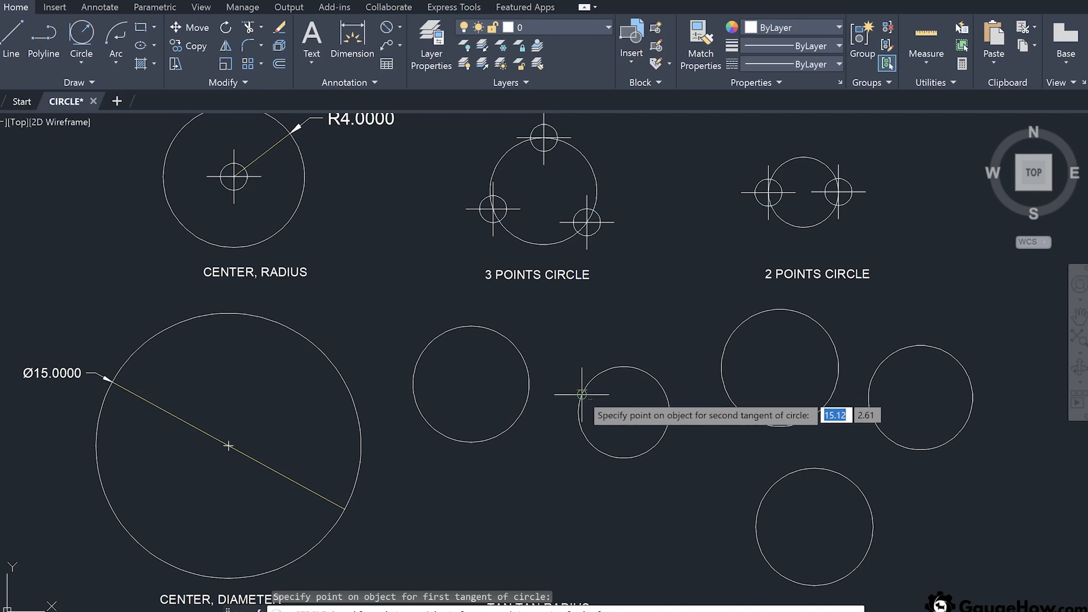
click(582, 435)
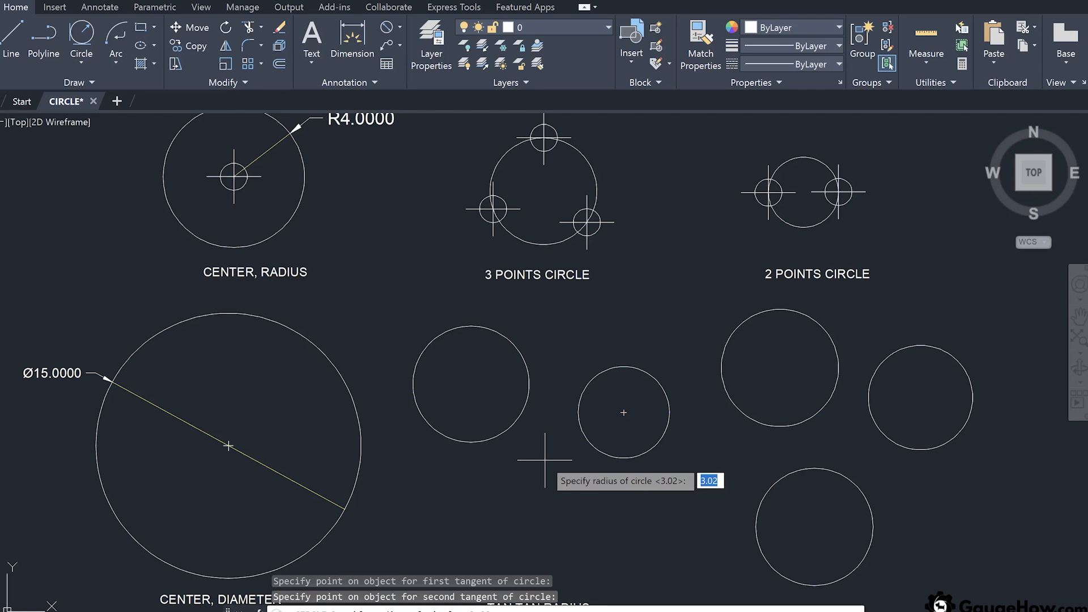
text(5)
key(Return)
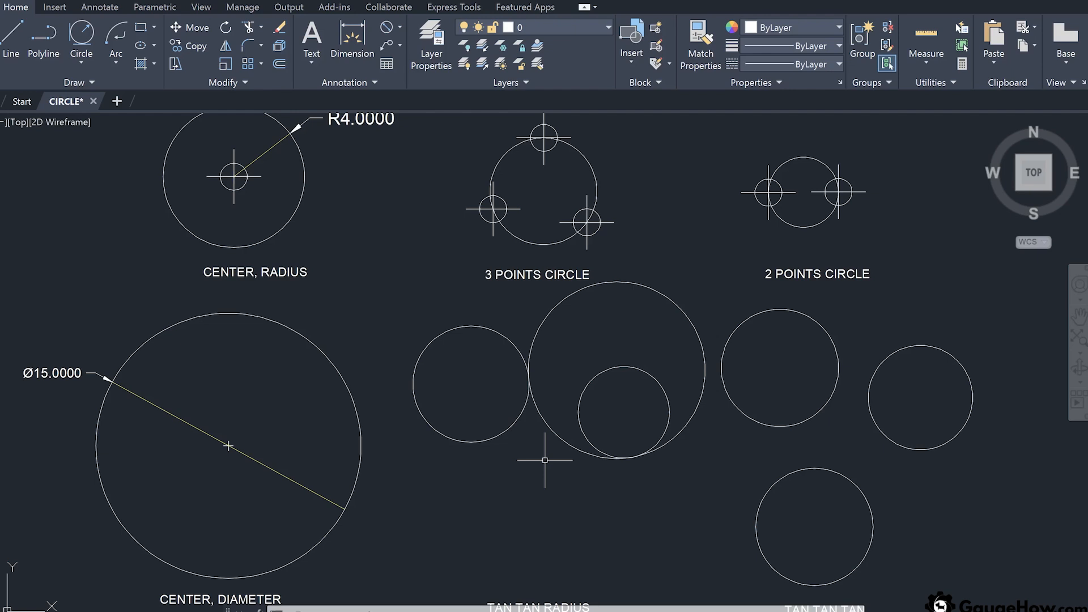
Step: Draw a Tan, Tan, Radius circle of radius 3 touching the left and neighbouring circles
click(75, 59)
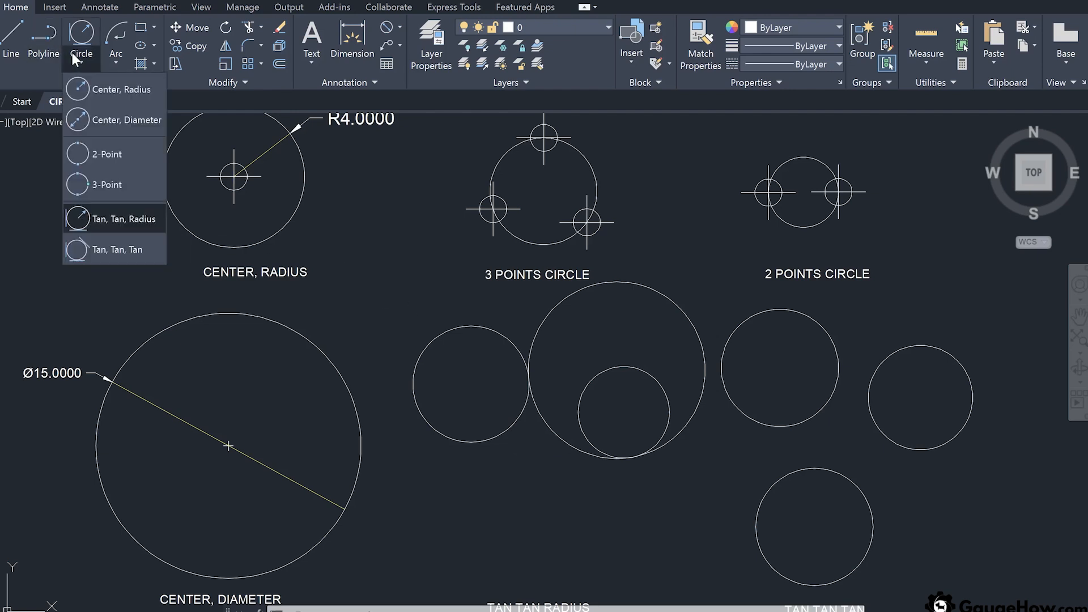
click(117, 218)
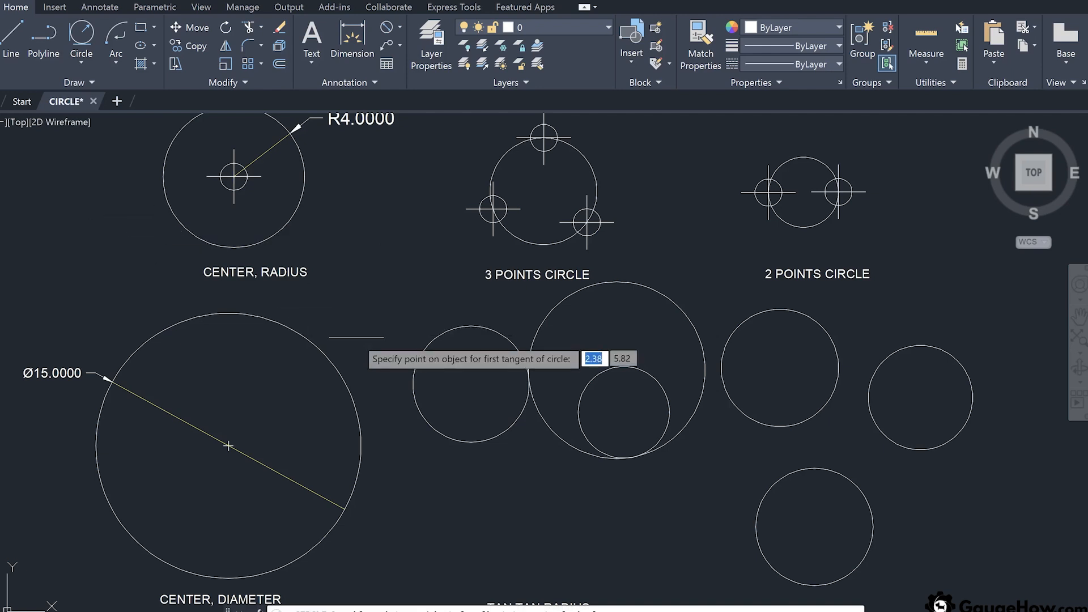
click(518, 422)
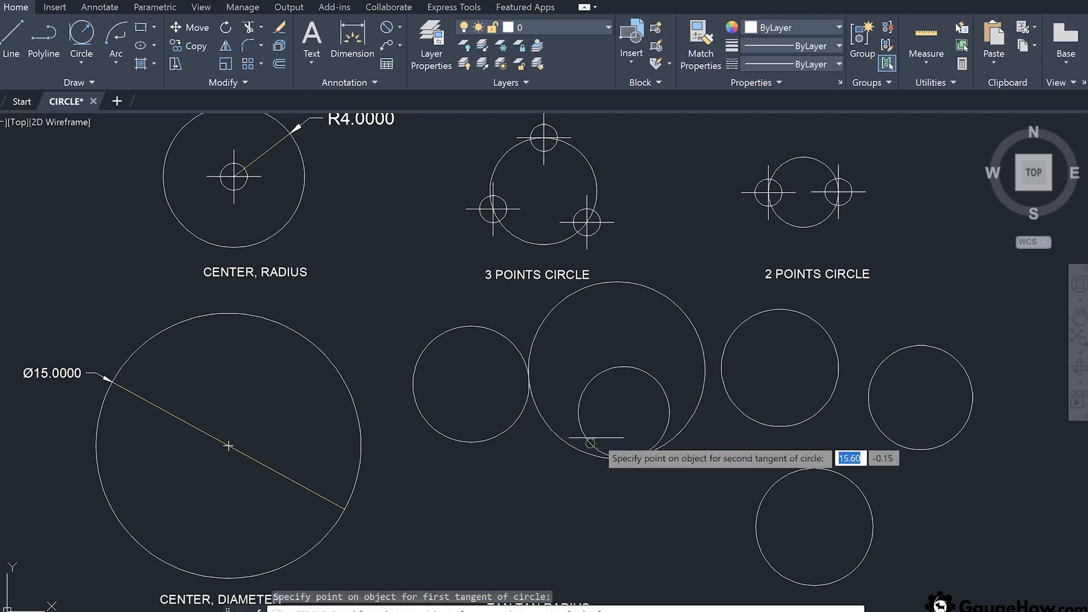
click(583, 440)
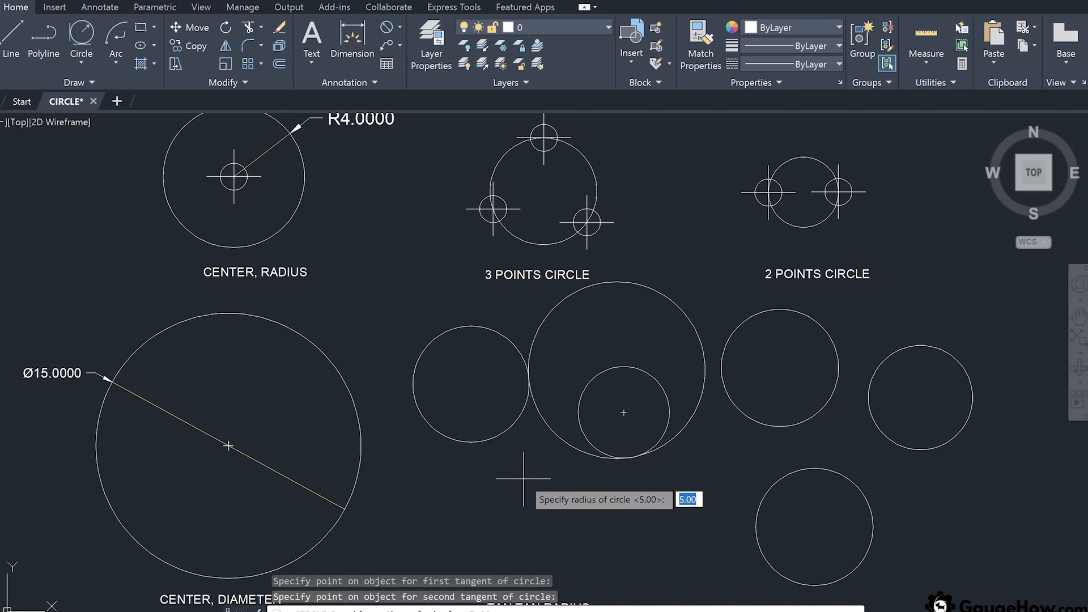
text(3)
key(Return)
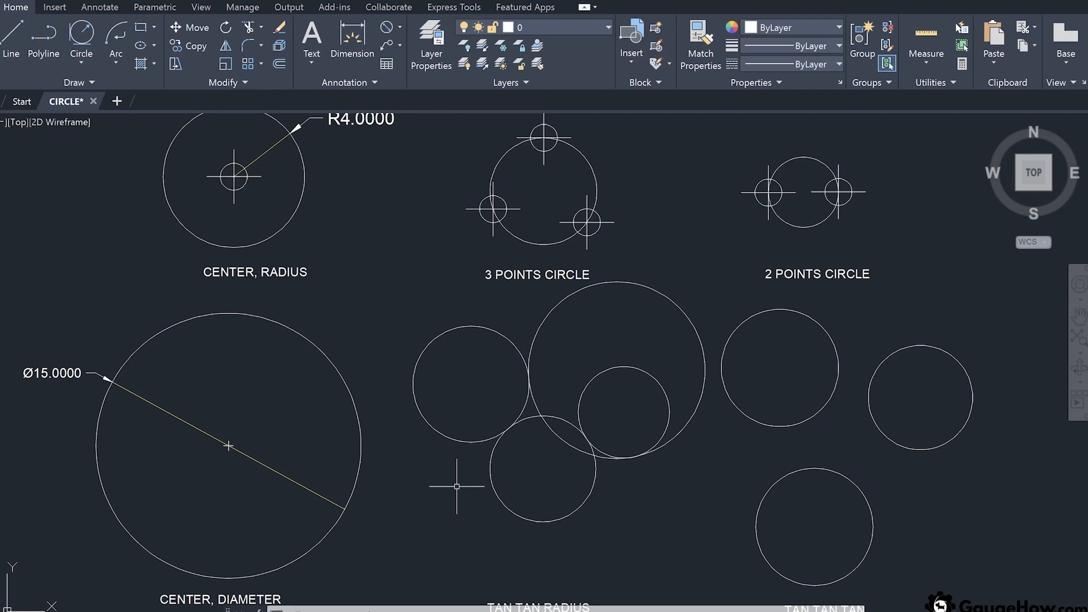
Step: Draw a Tan, Tan, Tan circle touching the upper-right, far-right and lower circles
click(74, 66)
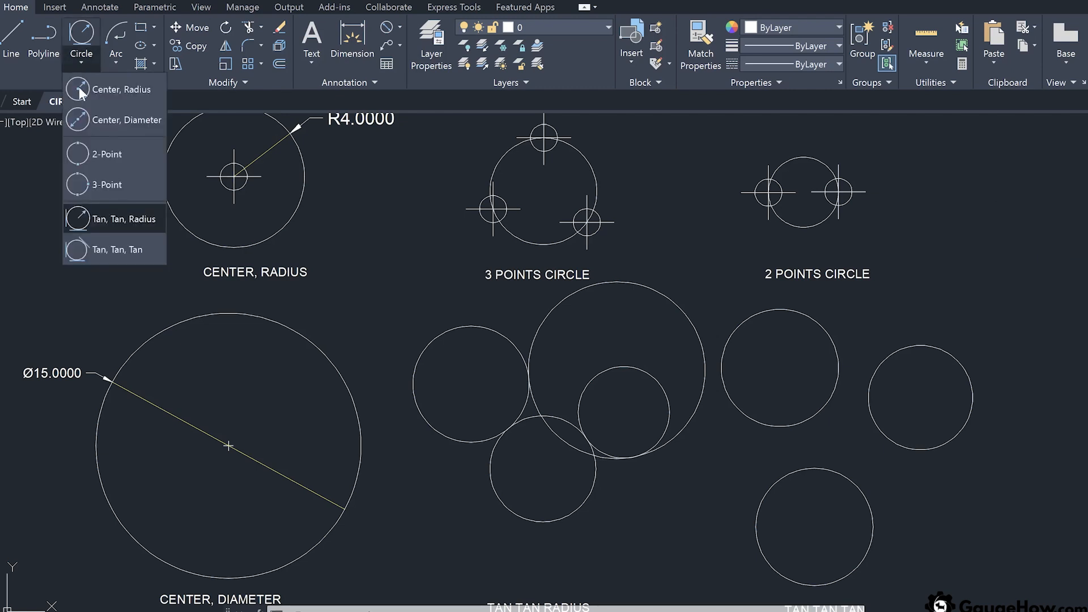
click(119, 250)
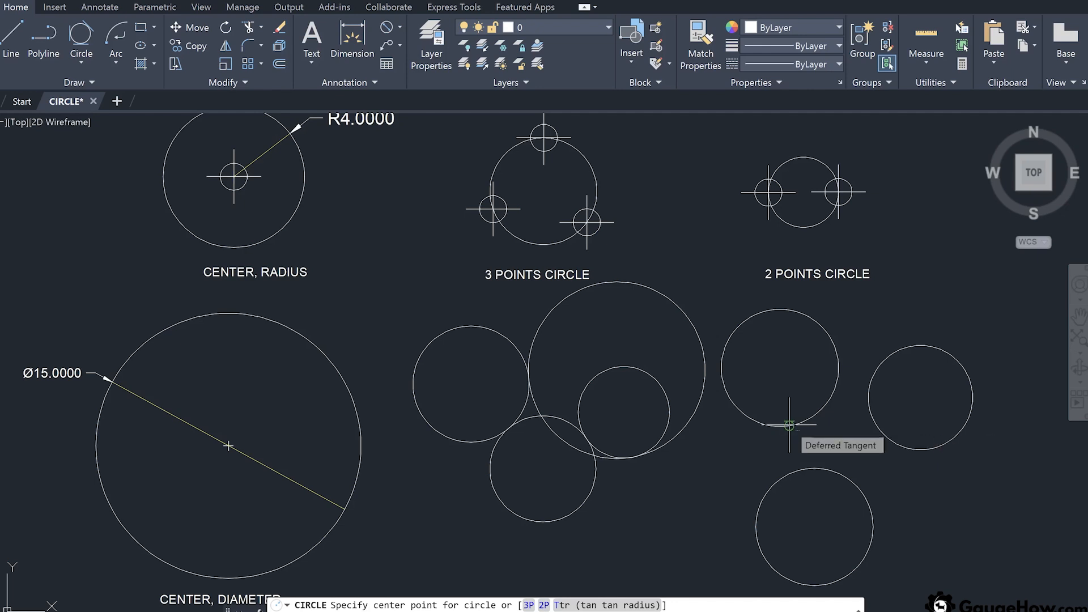
click(820, 410)
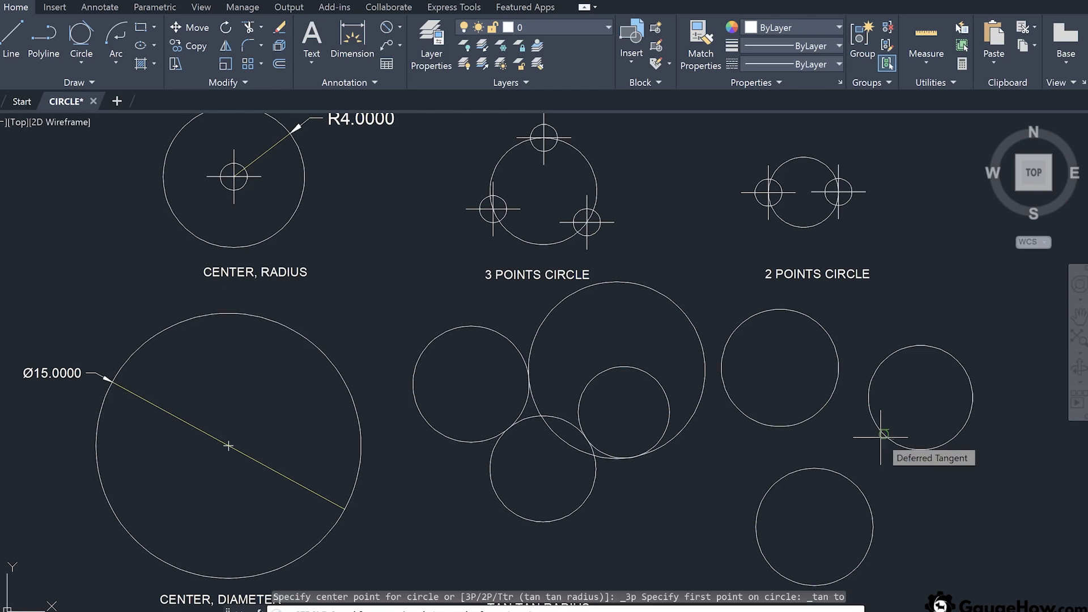
click(879, 435)
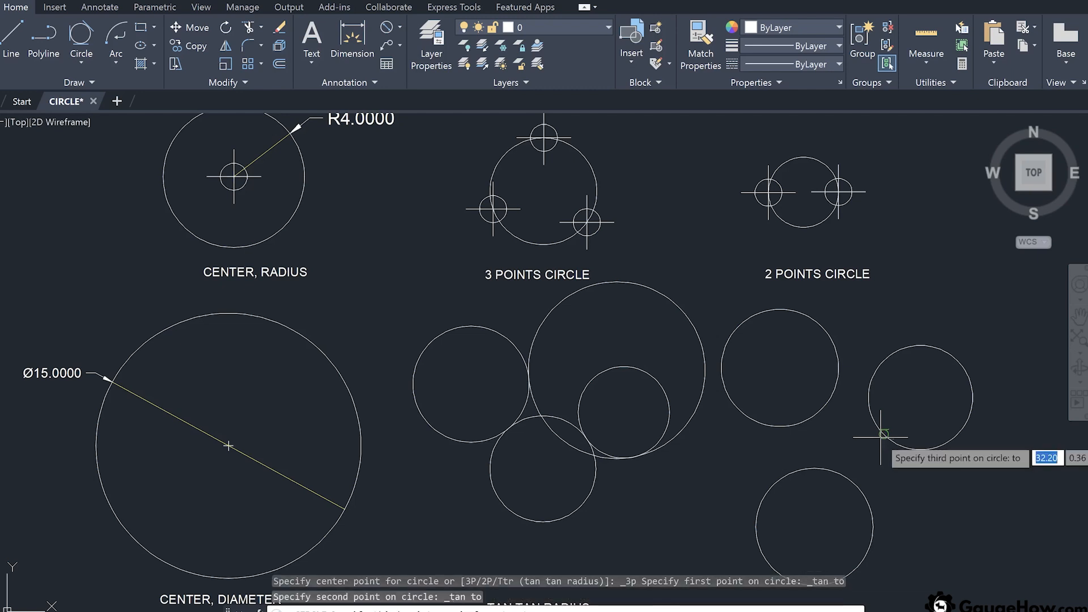
click(823, 469)
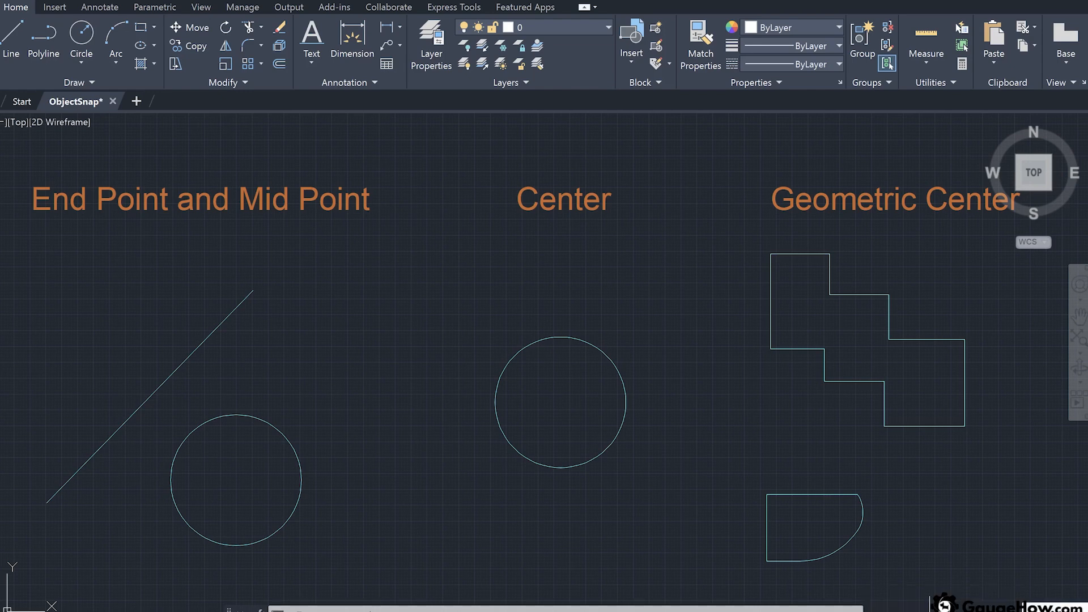
Step: Enable Endpoint, Midpoint and Center object snaps from the status bar
click(1083, 611)
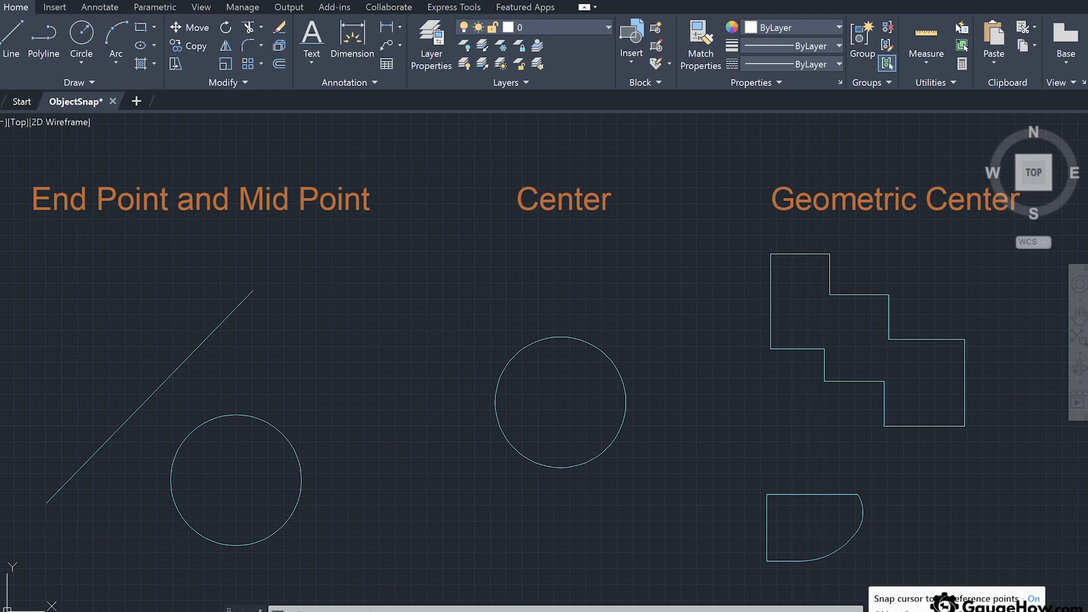
click(881, 611)
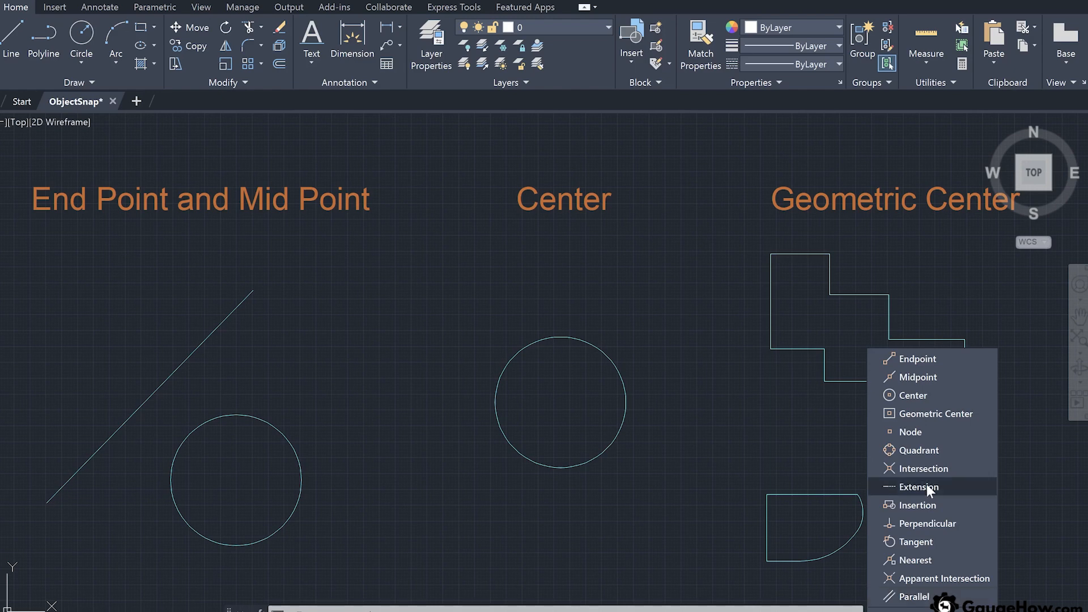
click(927, 359)
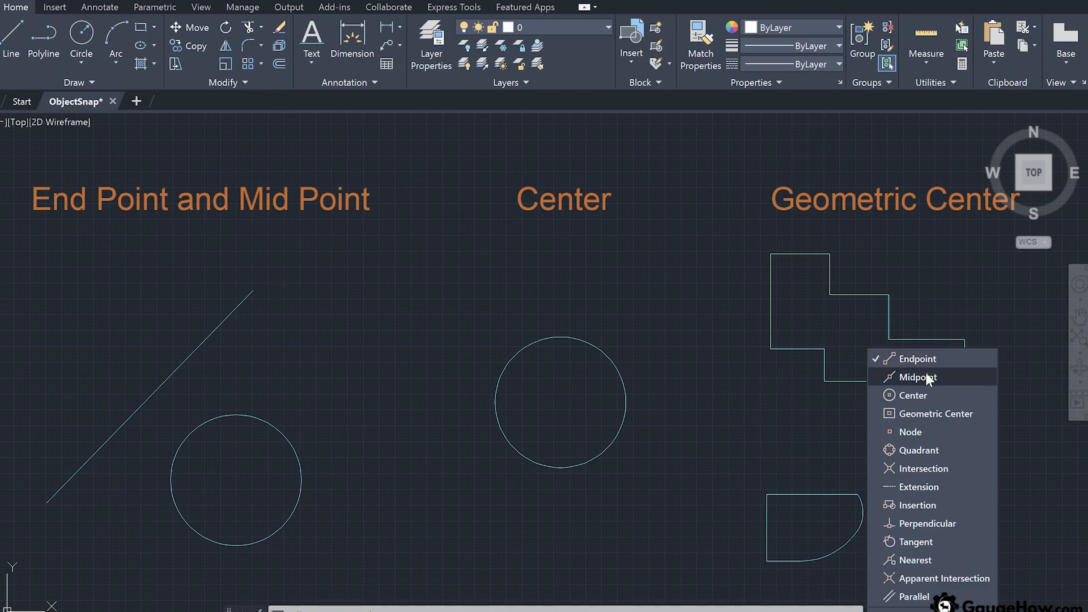
click(926, 377)
click(916, 395)
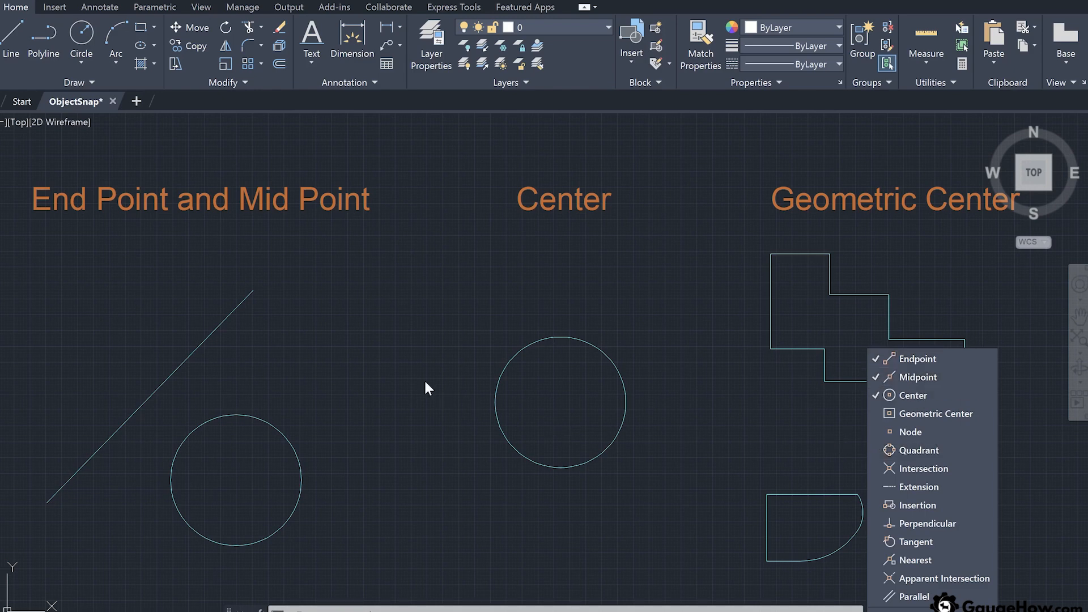
click(388, 388)
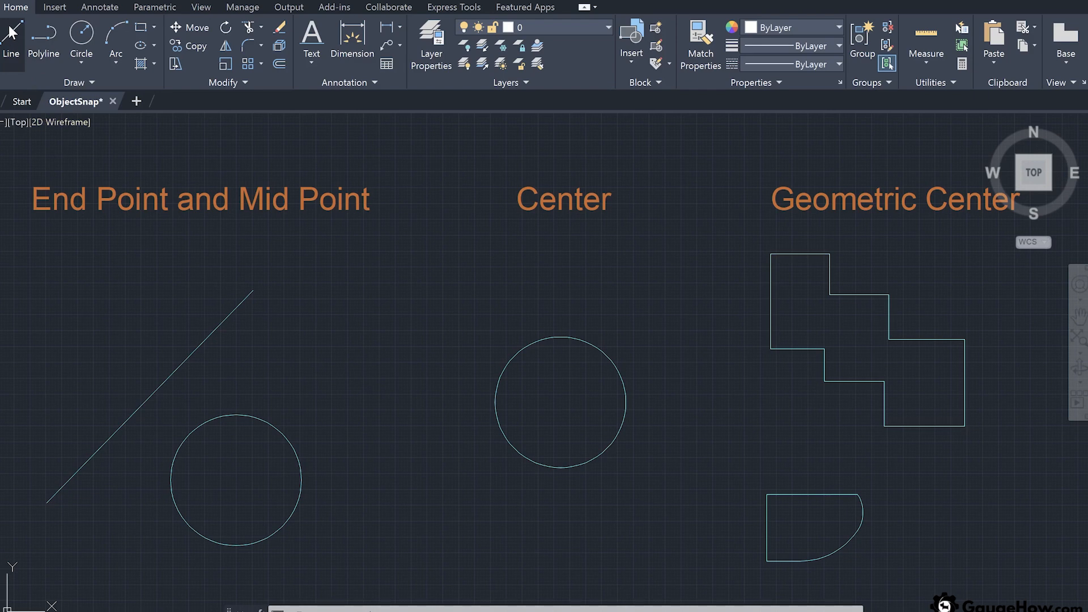
Step: Draw a line from the diagonal line's midpoint up to the upper left
click(19, 44)
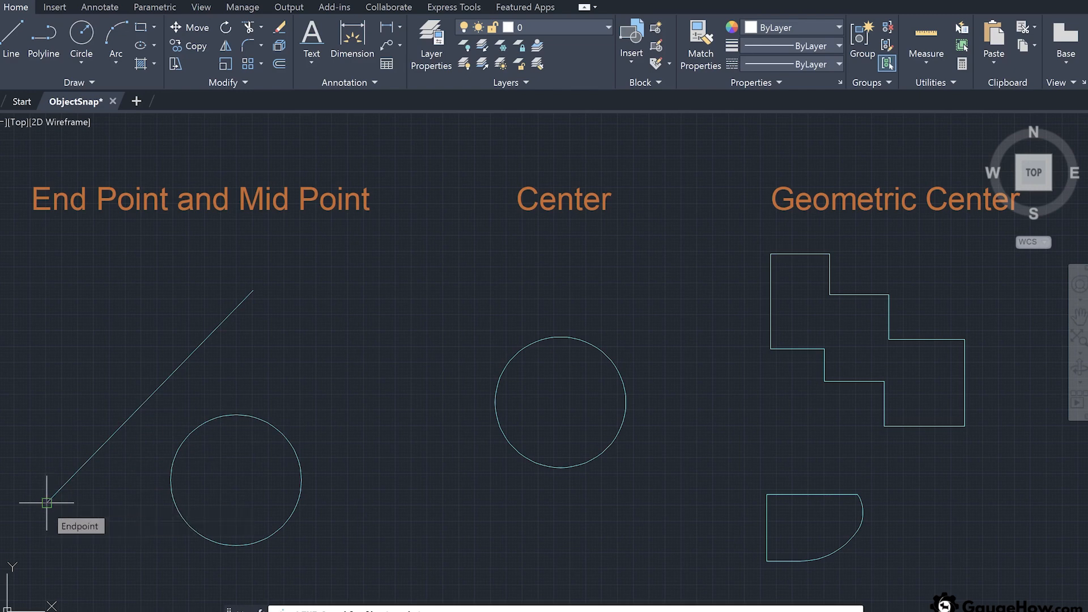
click(150, 396)
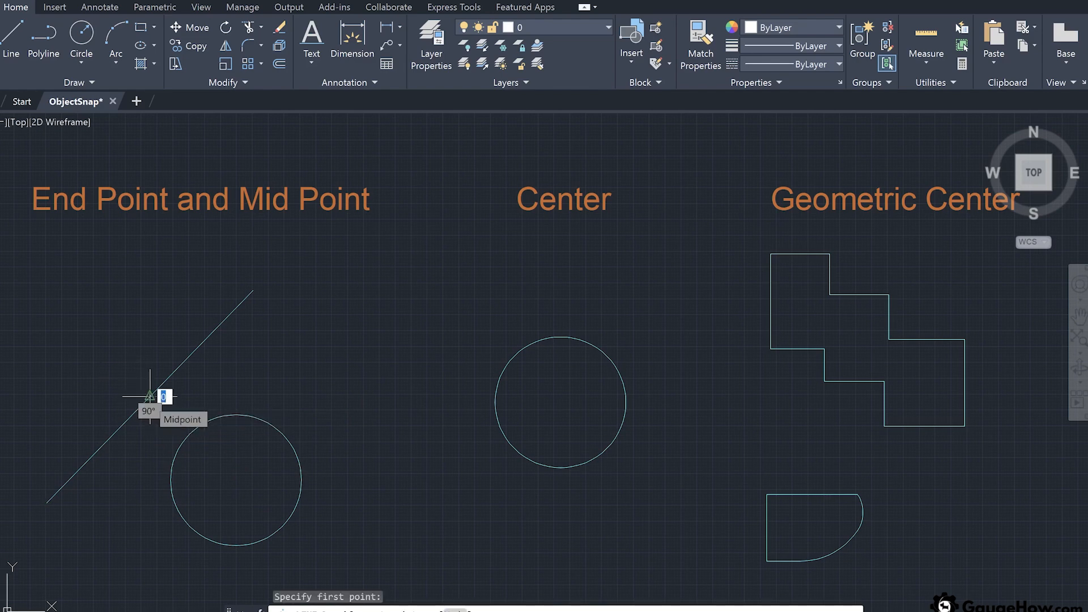
click(75, 315)
key(Escape)
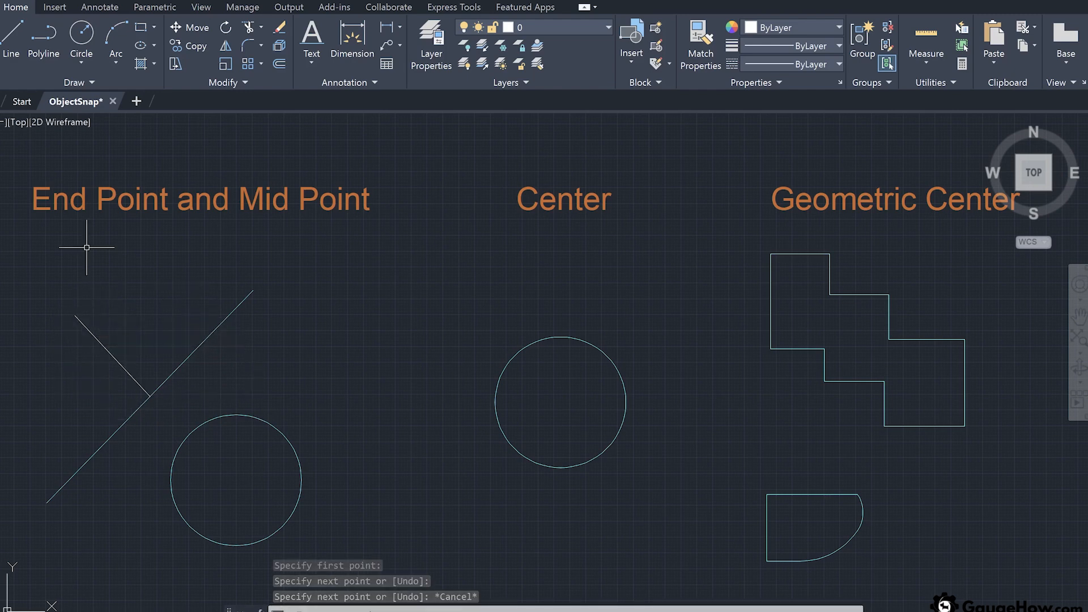
click(8, 36)
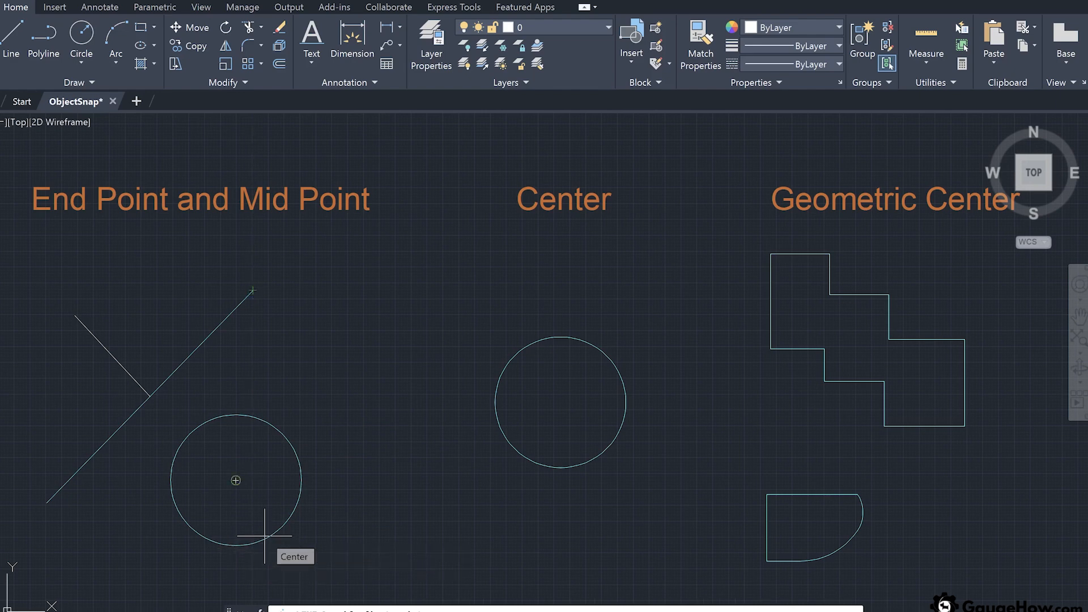
Step: Draw a line from the lower circle's centre up to the diagonal line's top endpoint
click(236, 480)
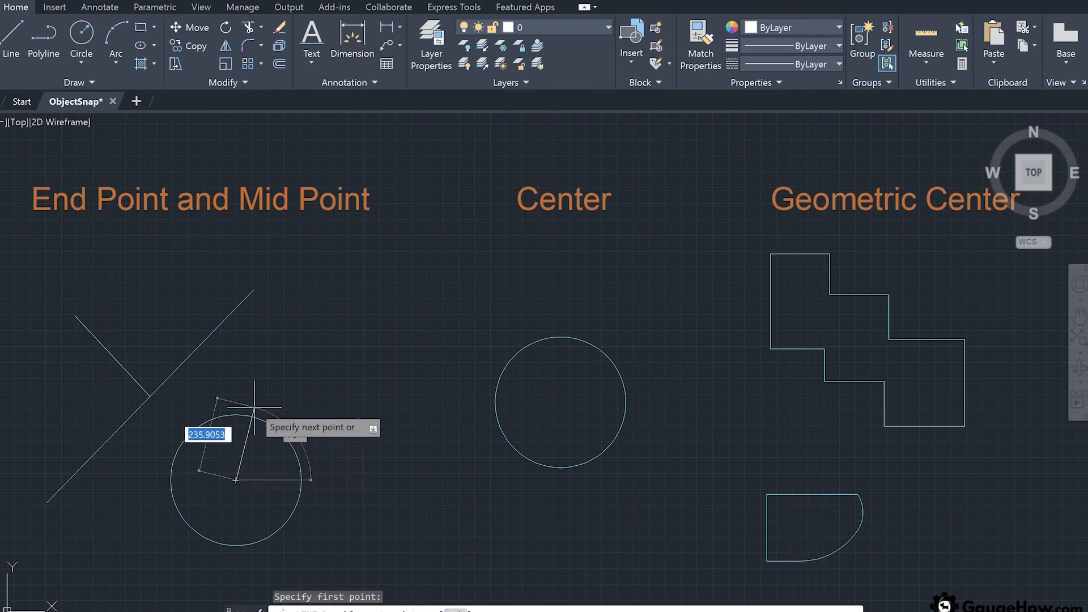
click(253, 290)
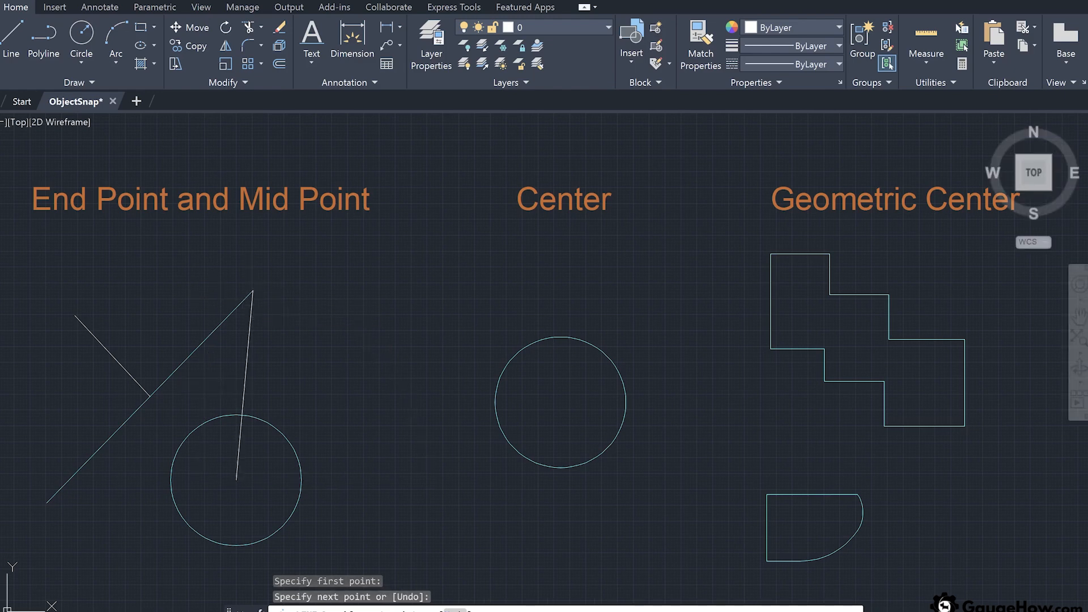
key(Escape)
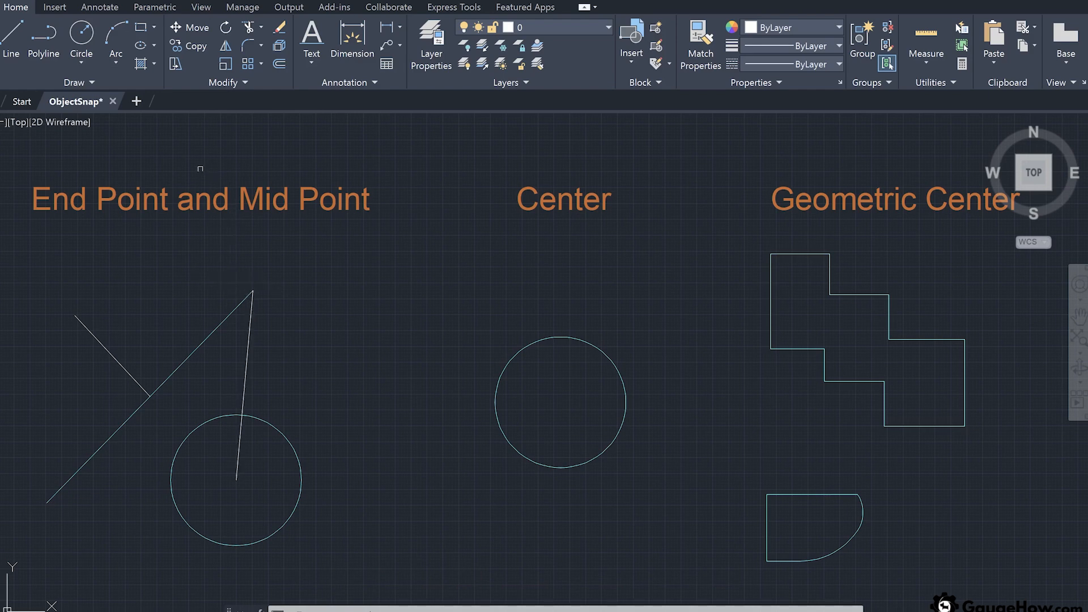
Step: Draw a horizontal ellipse centred on the Center circle, its long axis extending past the circle
click(140, 46)
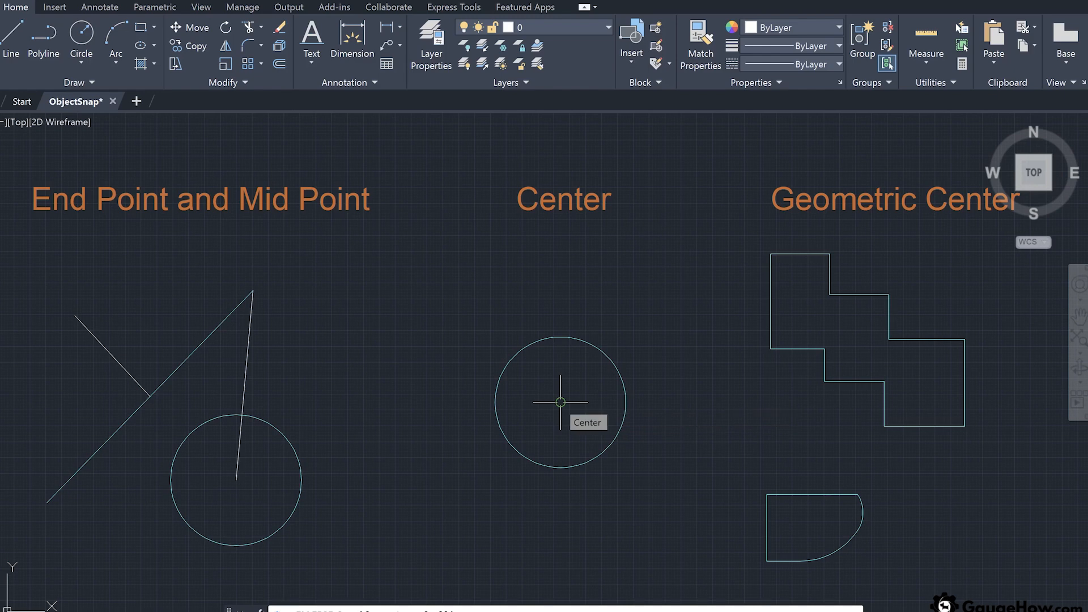
click(561, 402)
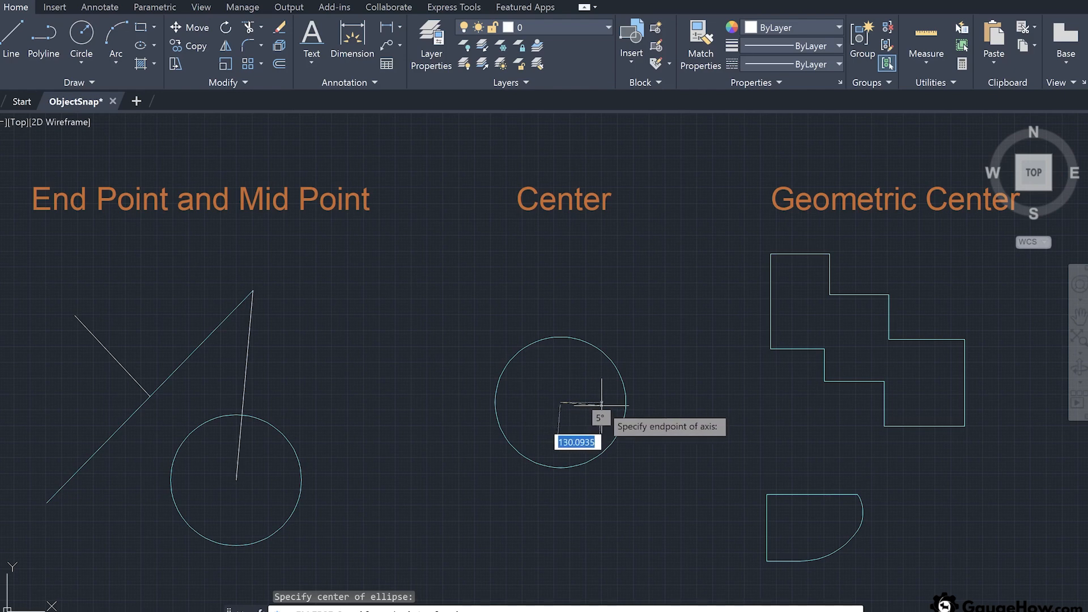
click(651, 404)
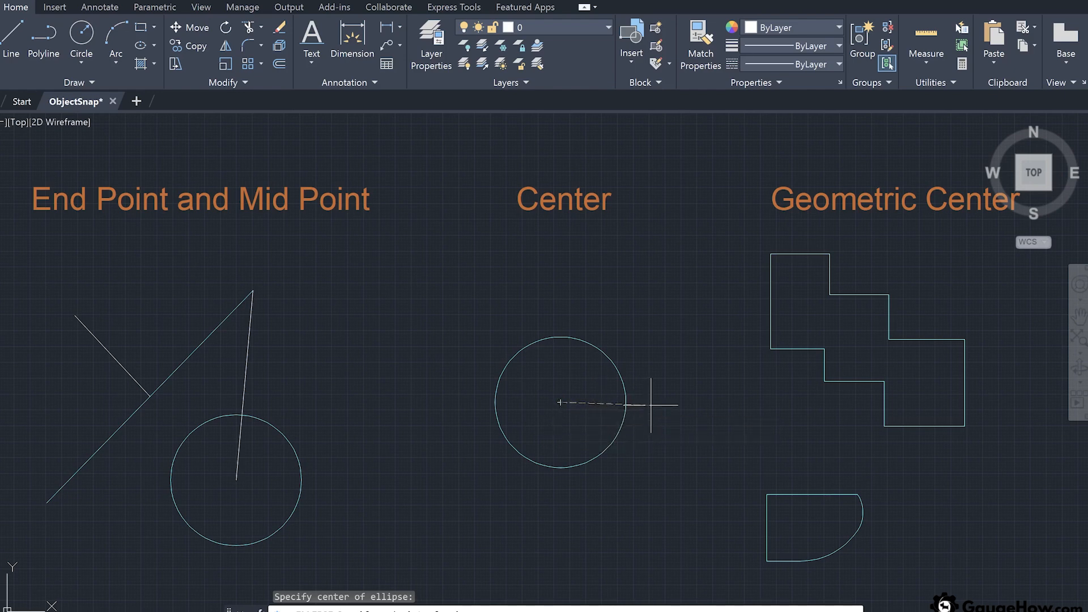
click(651, 375)
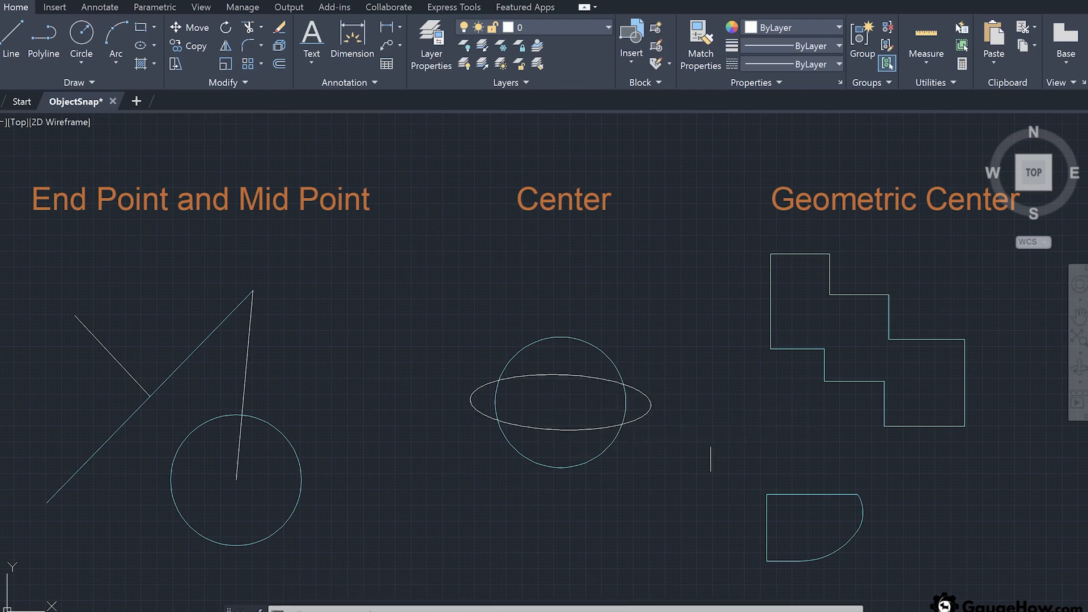
click(894, 609)
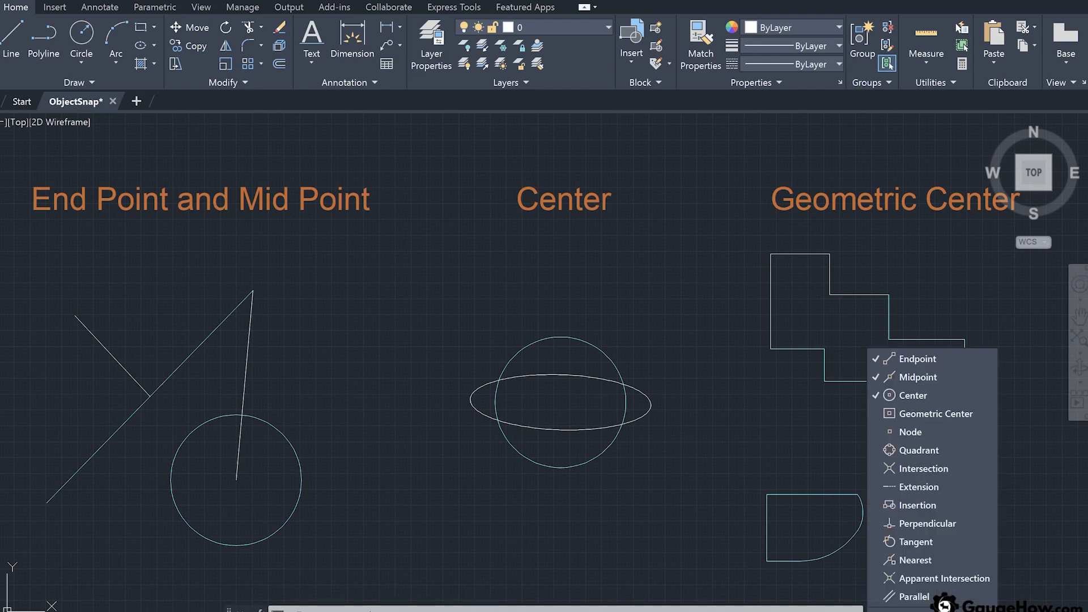
Step: Turn off the Center, Midpoint and Endpoint object snaps
click(903, 393)
click(904, 376)
click(906, 358)
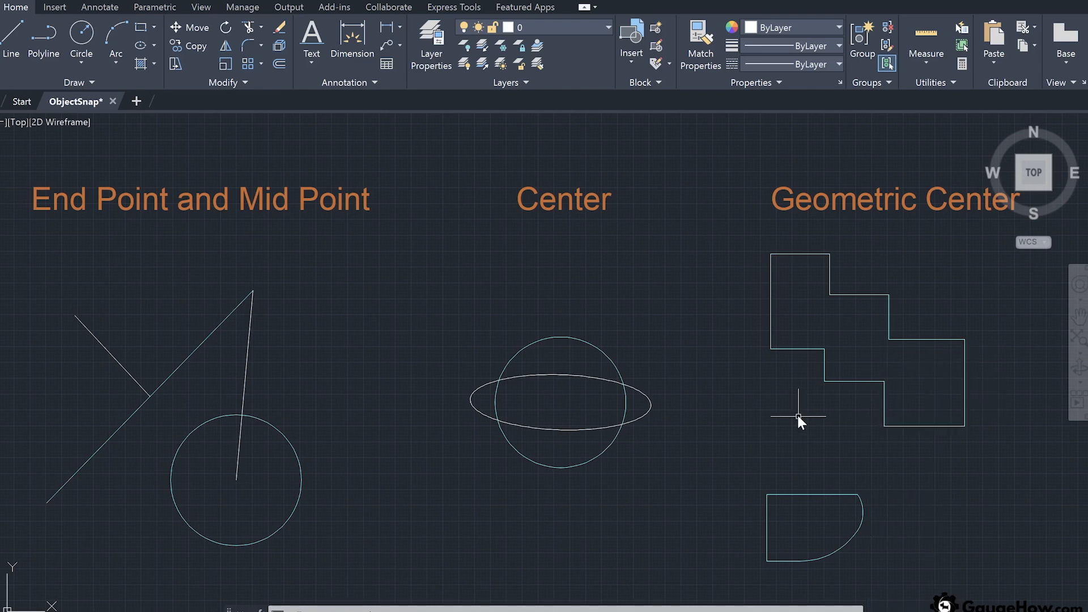
Step: Place a point marker at the stepped outline's geometric centre using Multiple Points
click(81, 82)
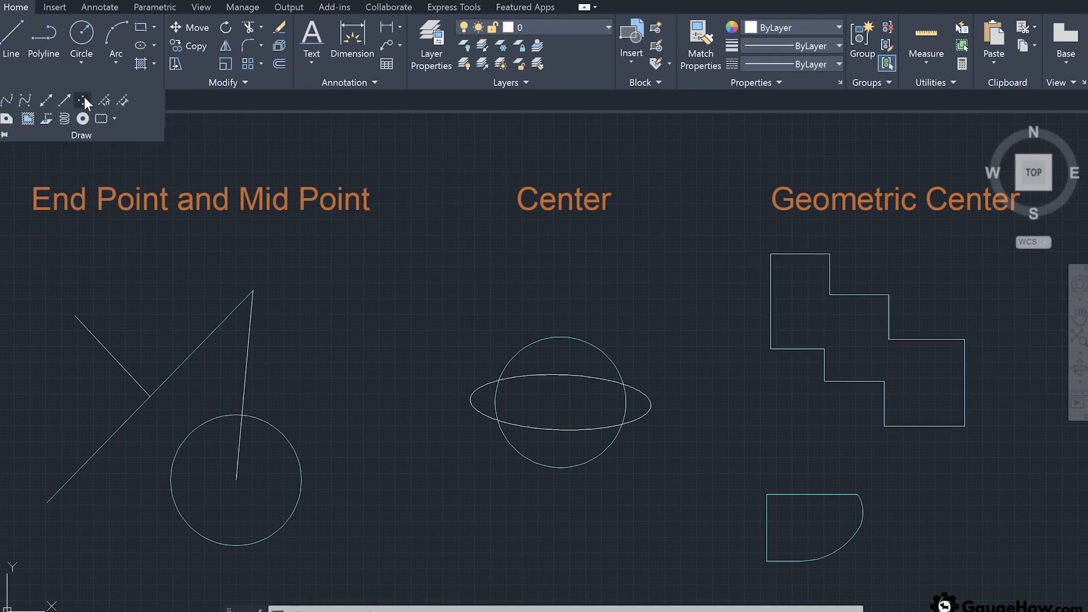
click(84, 99)
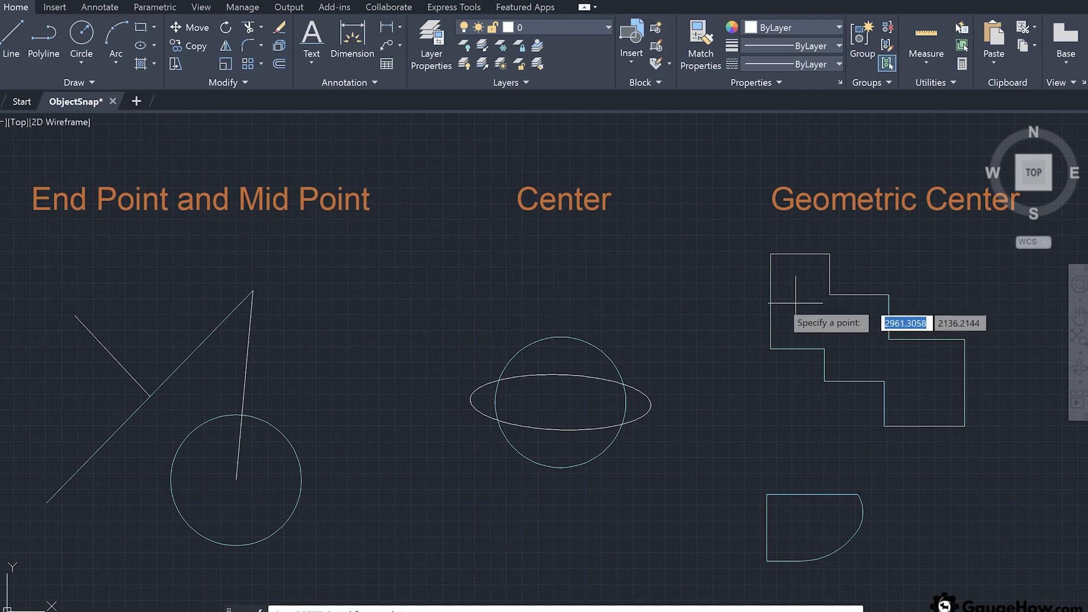
click(864, 344)
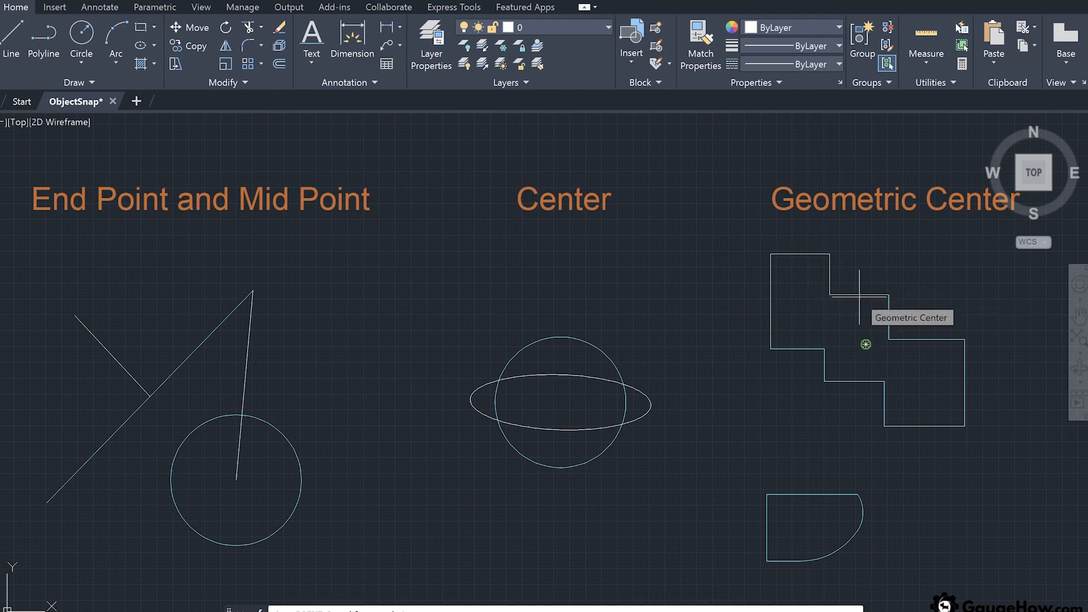
click(865, 343)
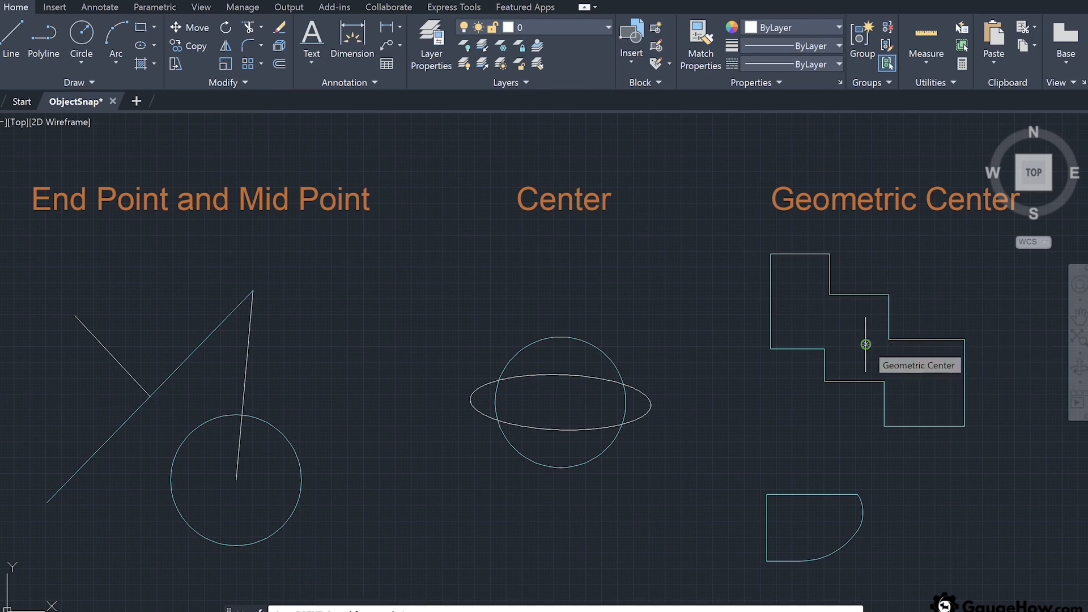
click(865, 343)
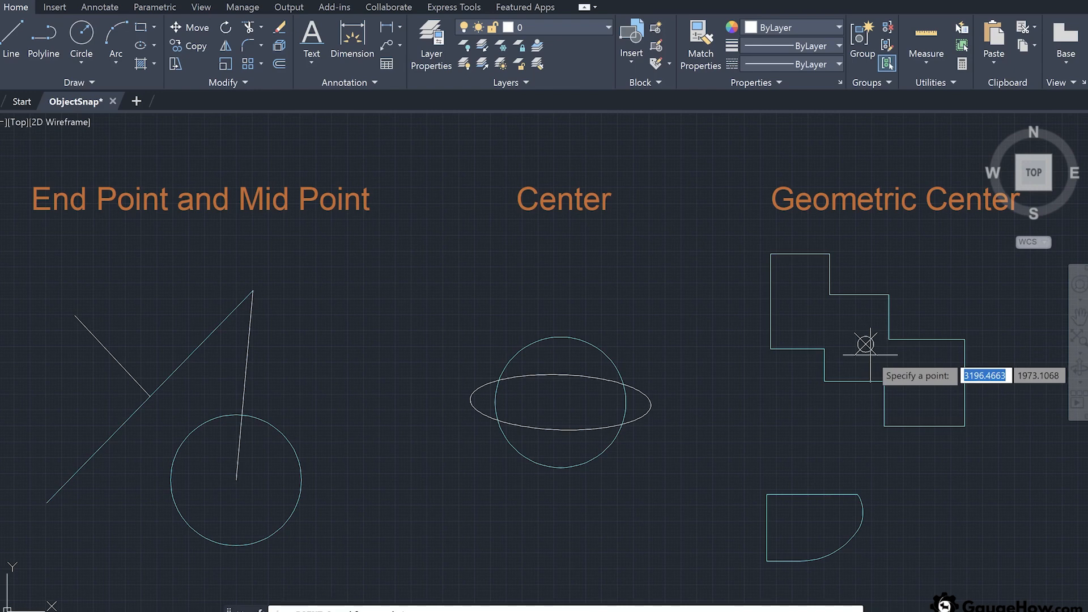
key(Escape)
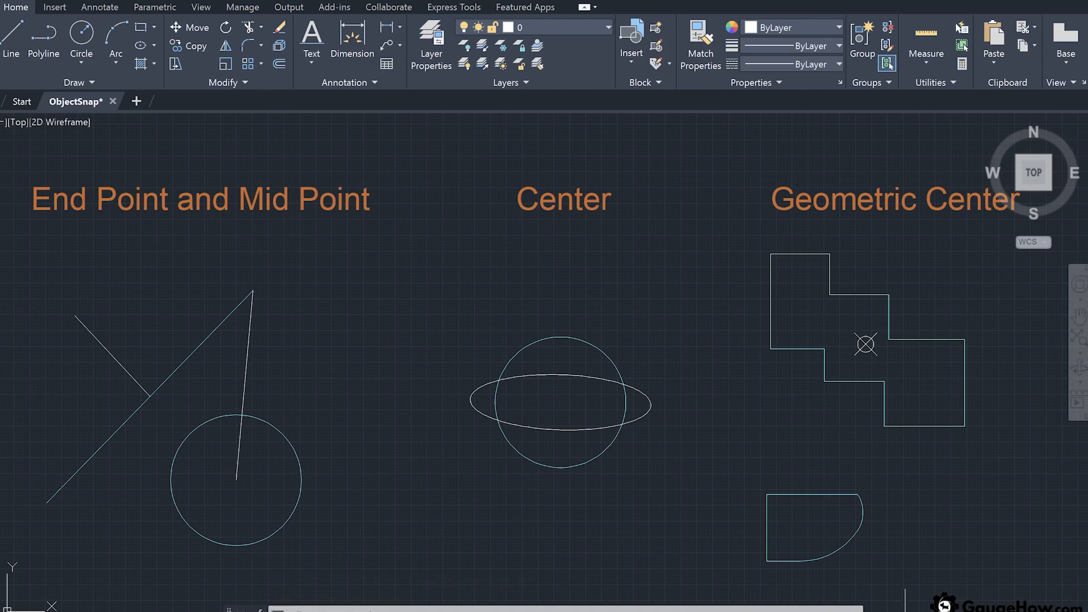
click(893, 611)
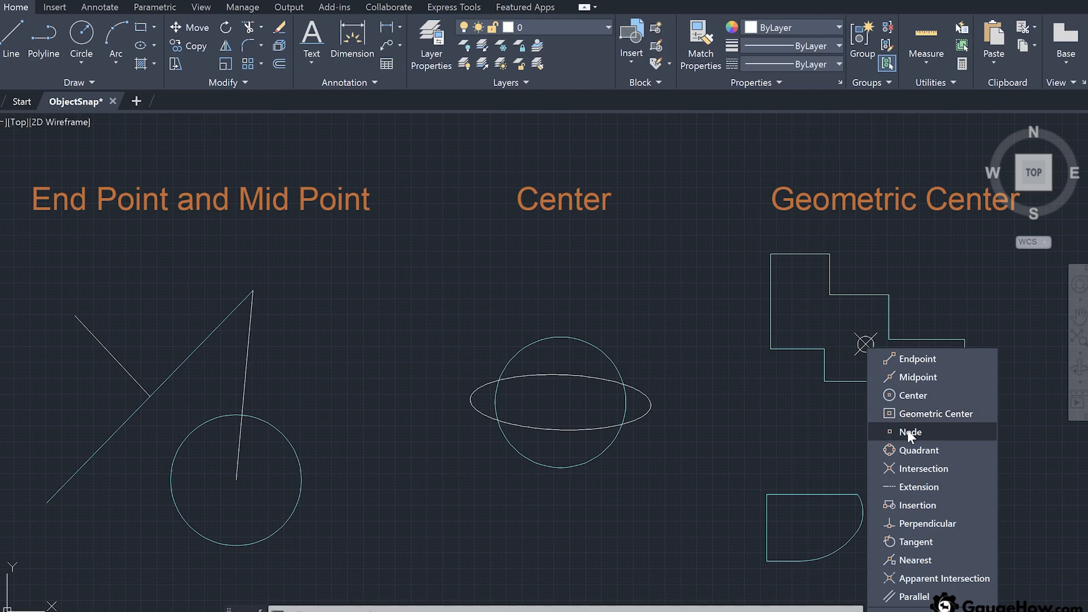
Step: Turn on the Node and Quadrant object snaps
click(907, 432)
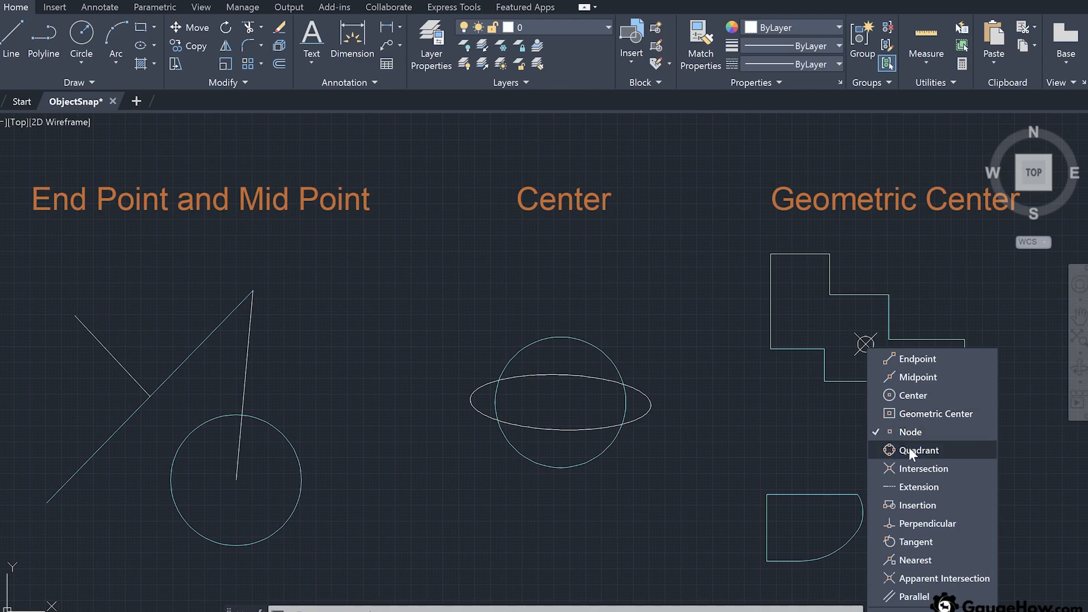
click(909, 449)
click(796, 440)
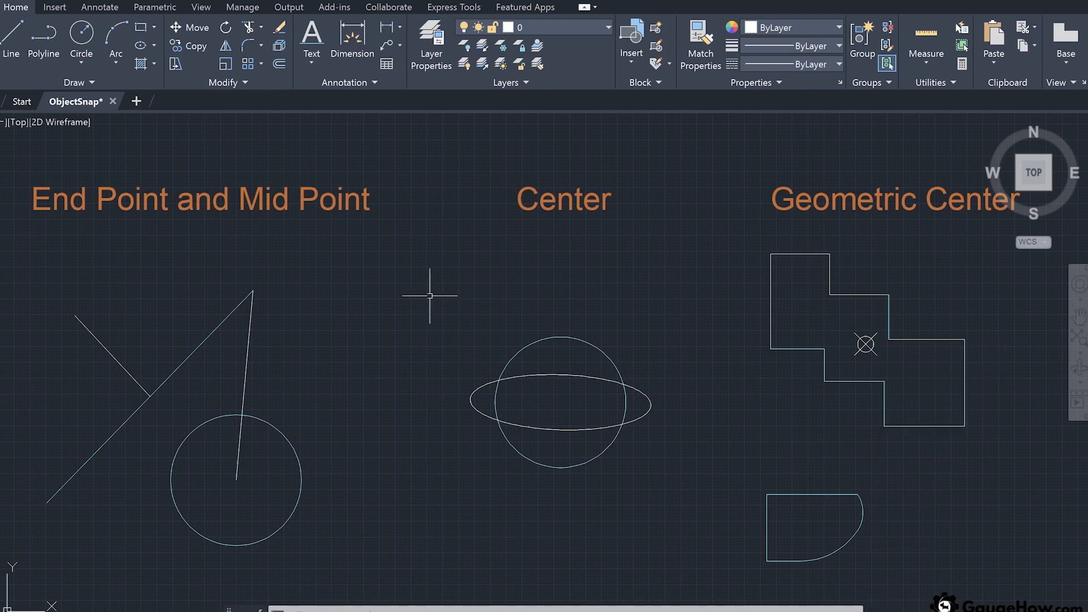
Step: Draw a closed polyline diamond through the circle's top/bottom and the ellipse's left/right quadrants
click(35, 39)
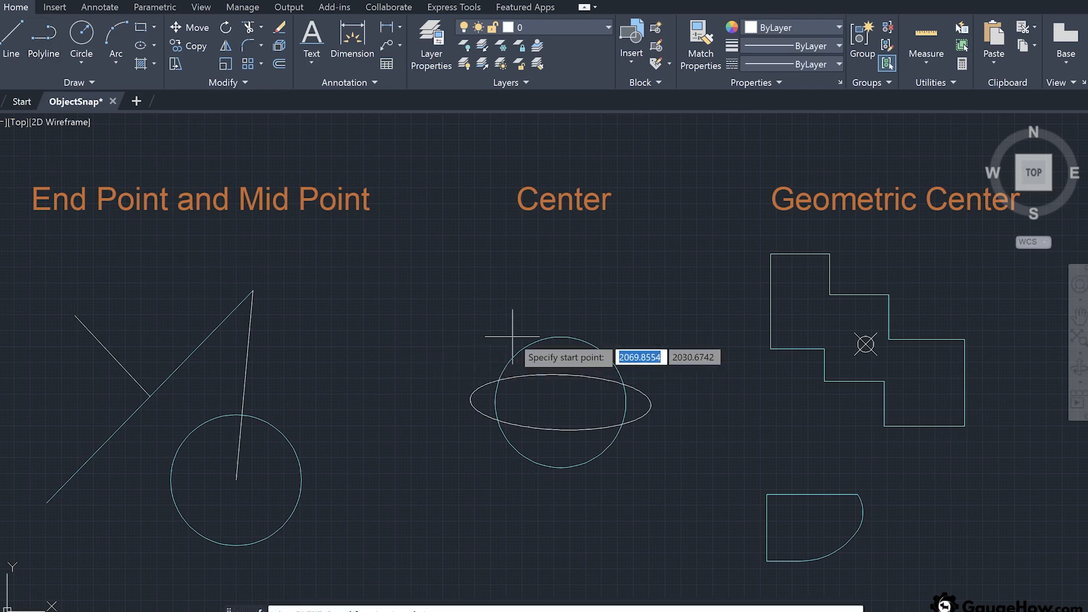
click(561, 337)
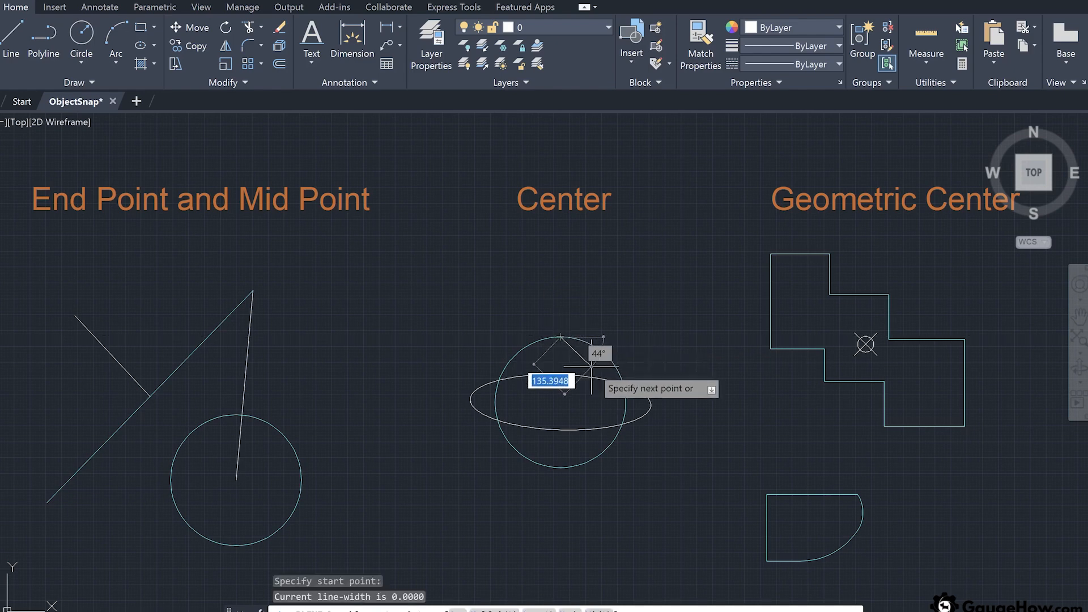
click(626, 402)
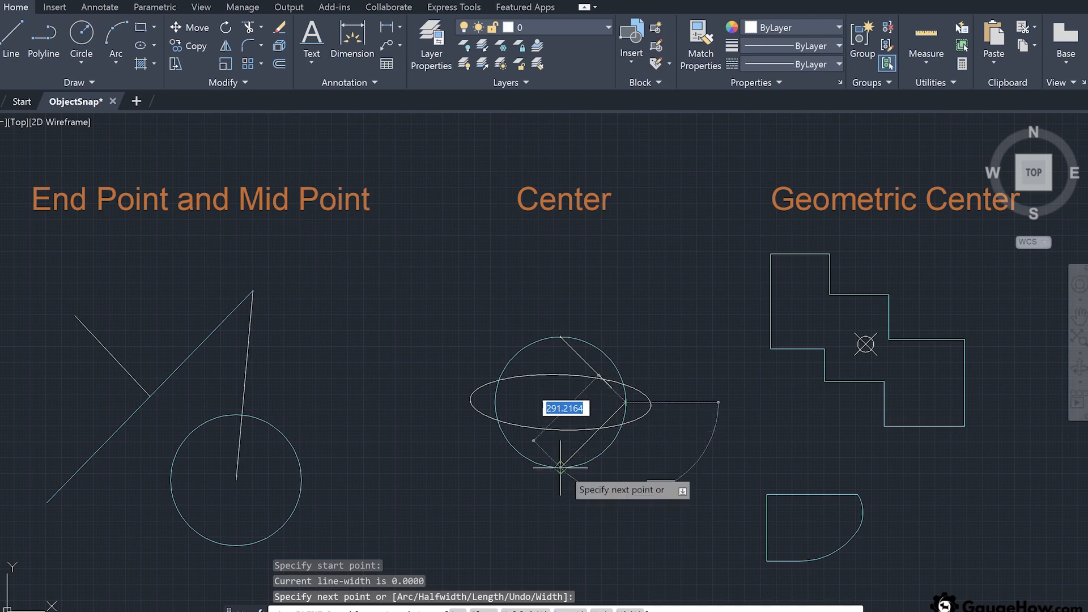
click(561, 468)
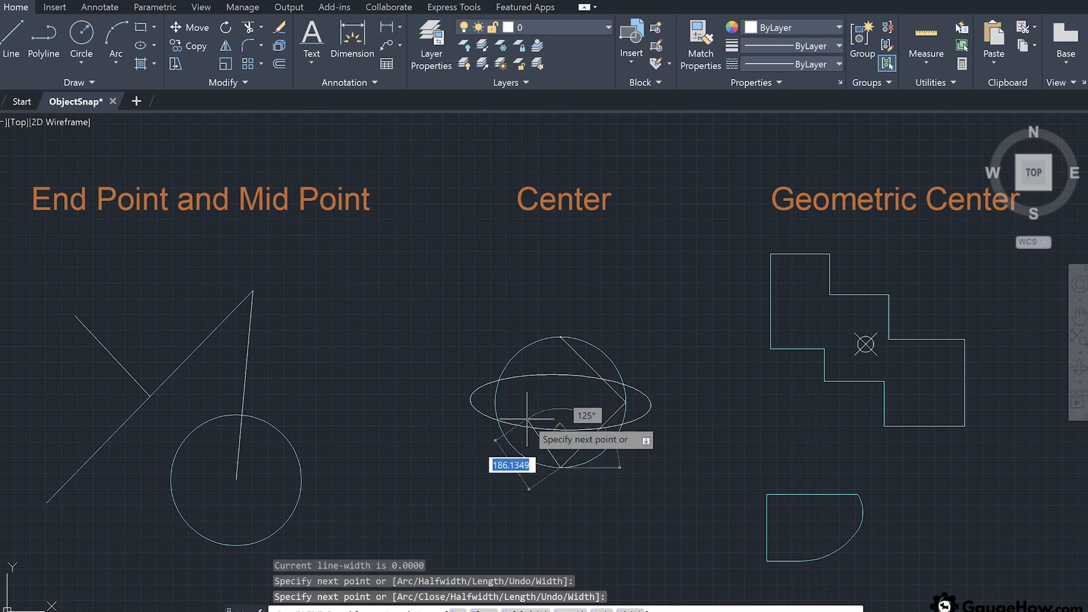
click(495, 401)
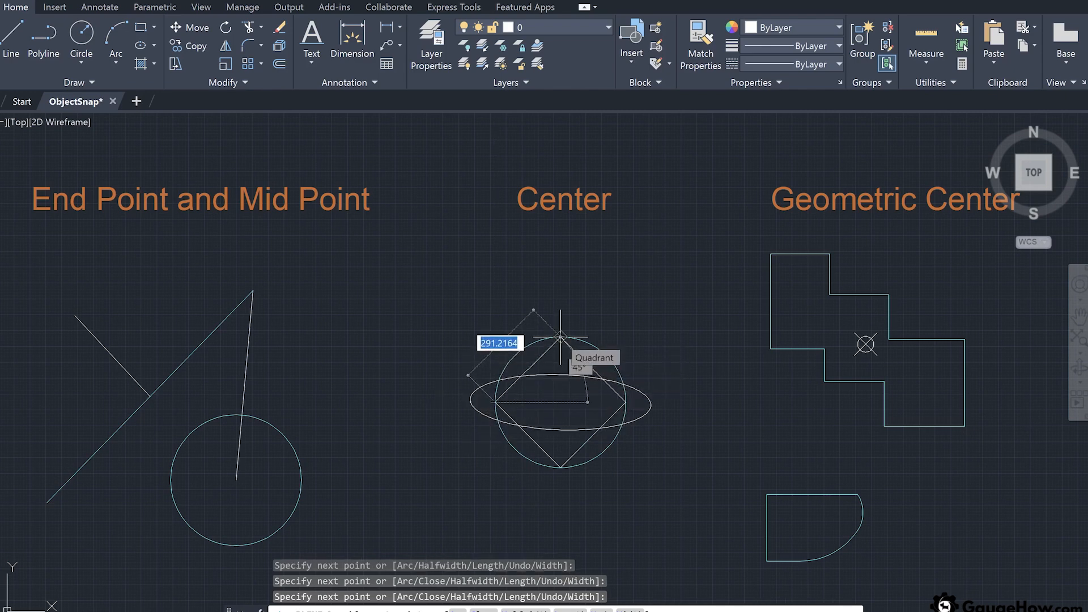
click(560, 336)
key(Escape)
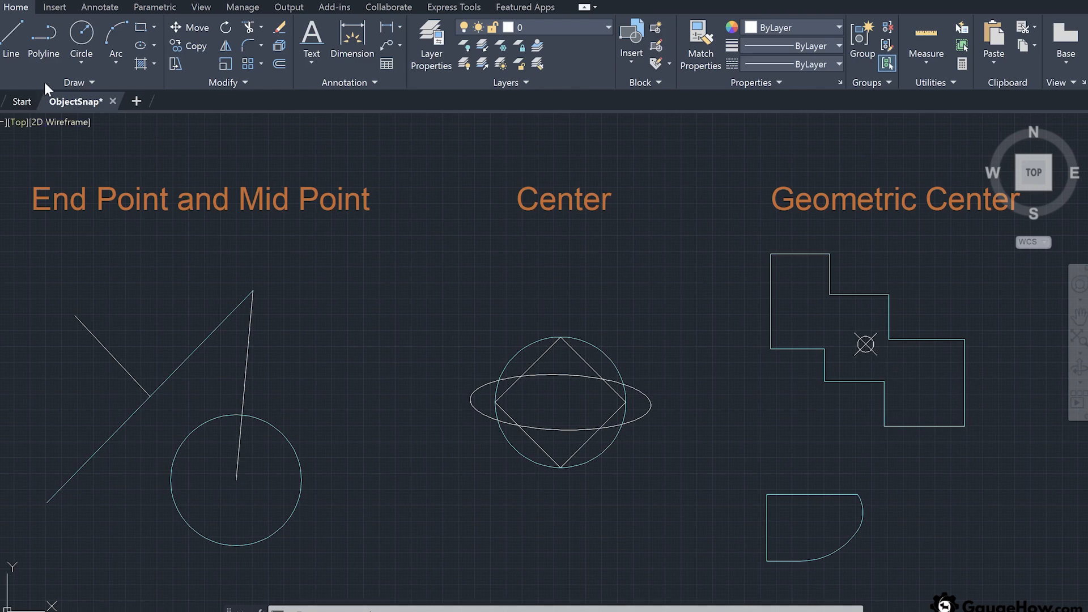
Step: Draw a large circle centred on the geometric-centre point, then pan to the Intersection examples
click(80, 34)
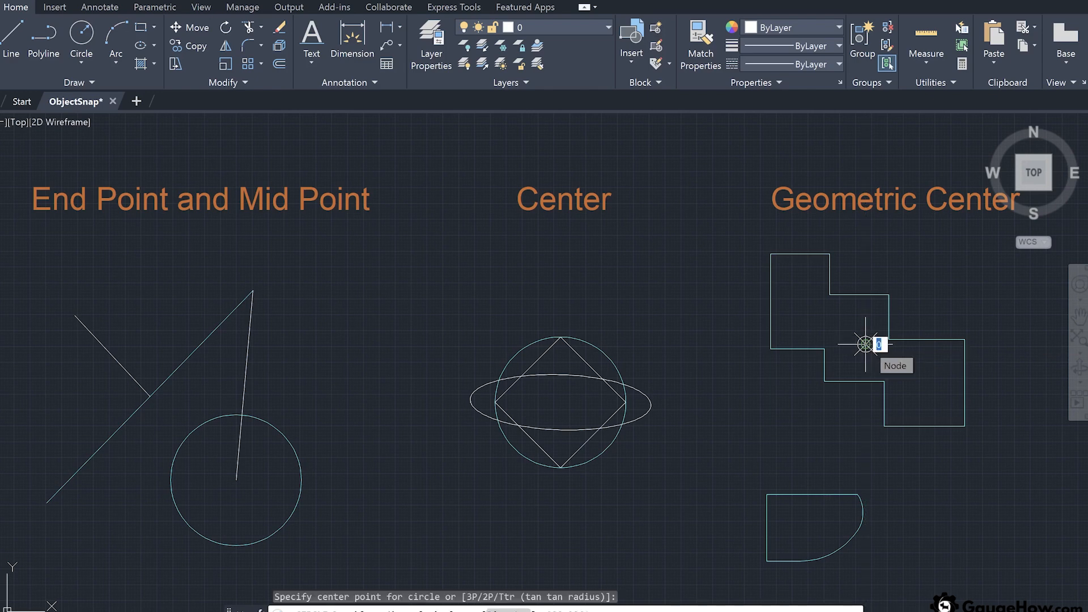
click(865, 344)
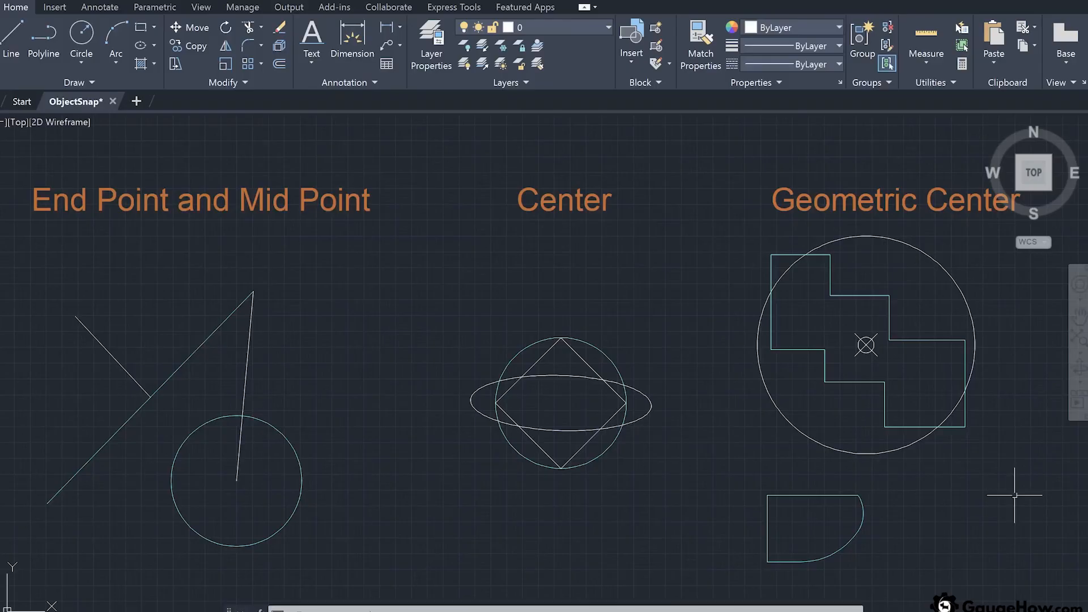
click(1079, 316)
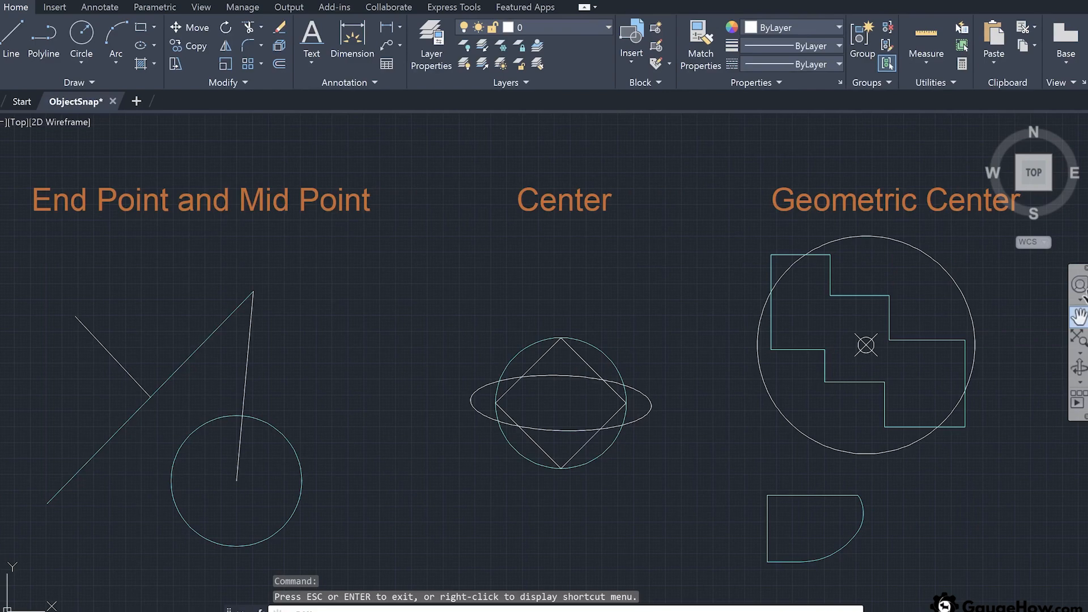
mouse_move(978, 408)
mouse_down()
mouse_move(694, 437)
mouse_move(429, 431)
mouse_up()
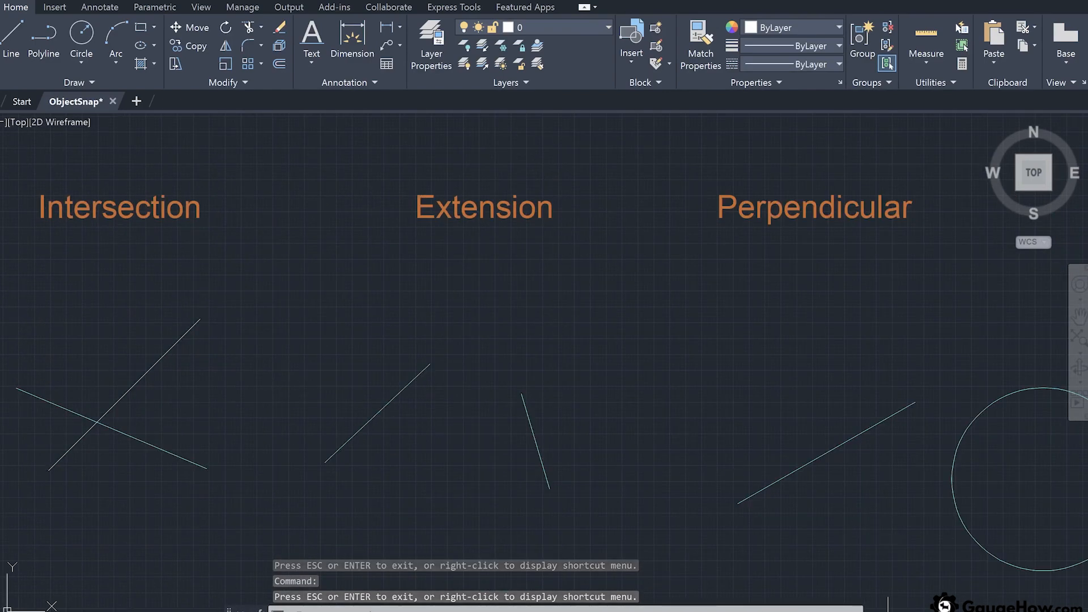
Step: Enable Intersection snap and draw a circle centred where the two crossing lines meet
shift+right_click(868, 595)
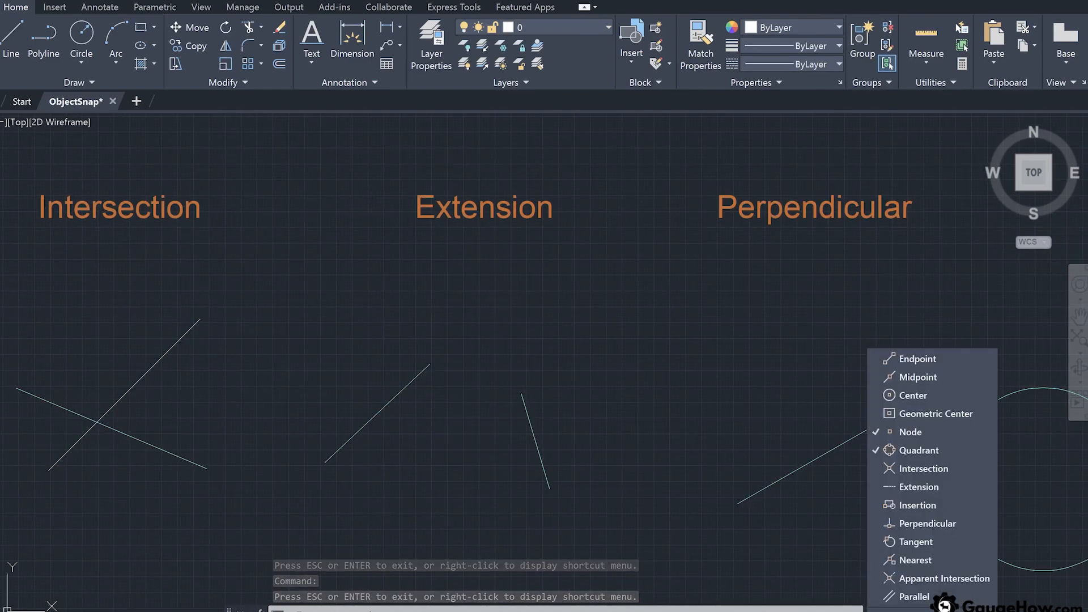
click(903, 469)
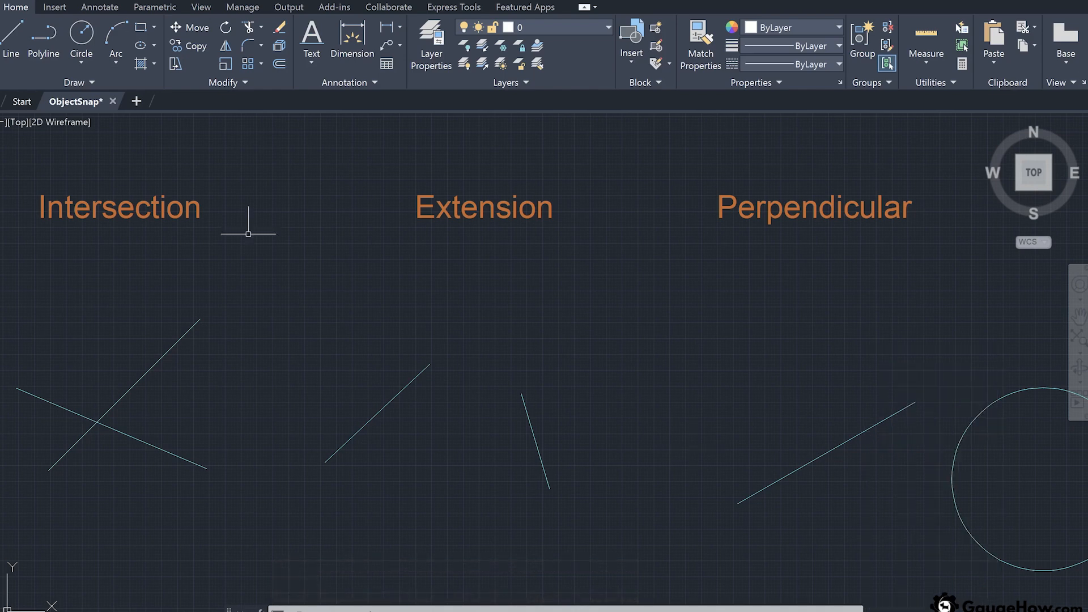
click(83, 41)
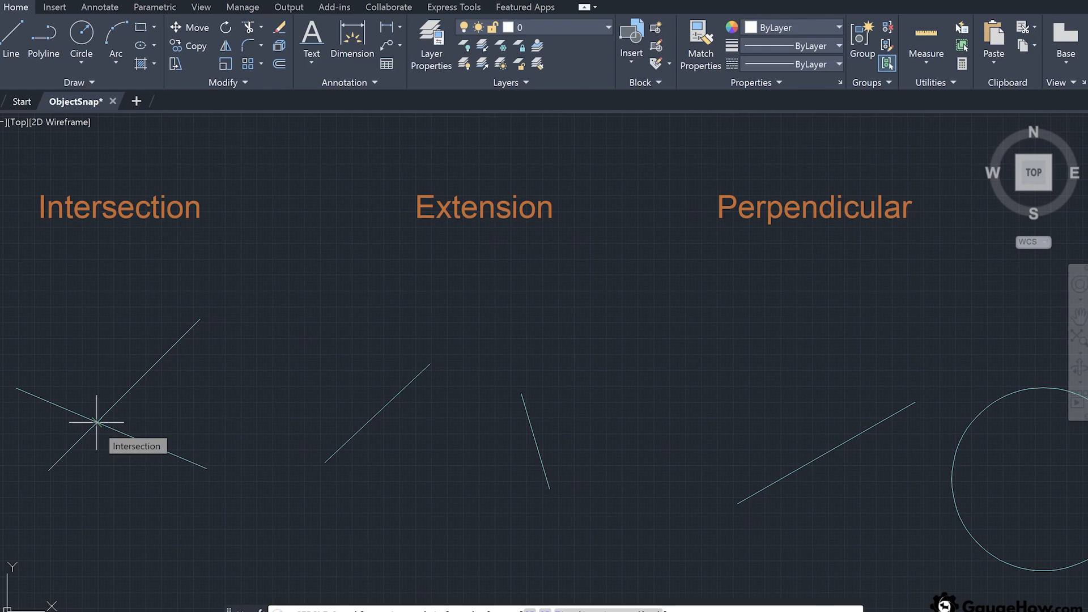
text(c)
key(Return)
click(97, 422)
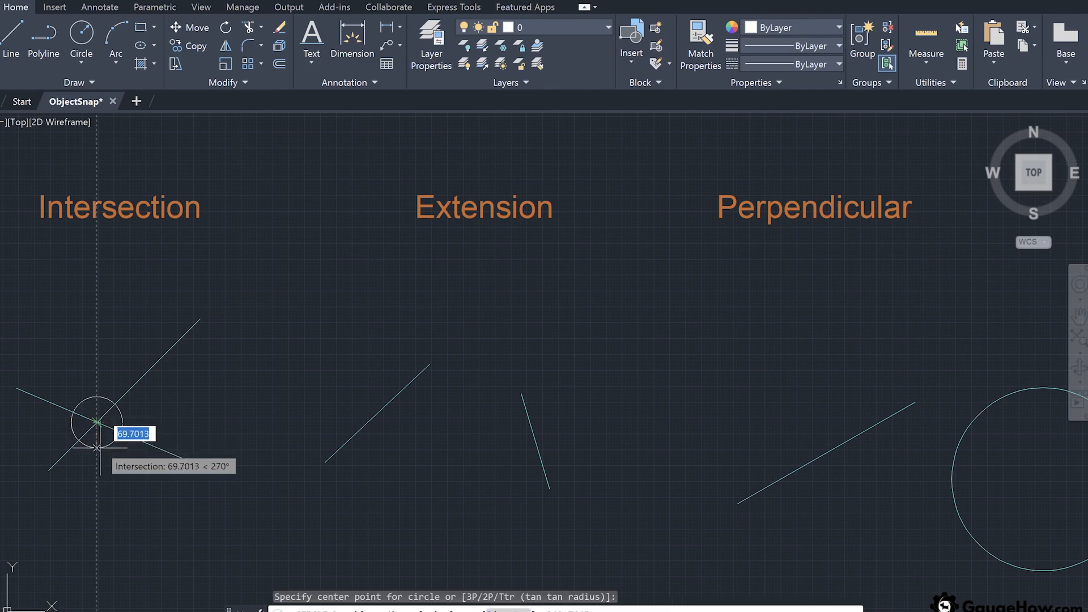
click(97, 476)
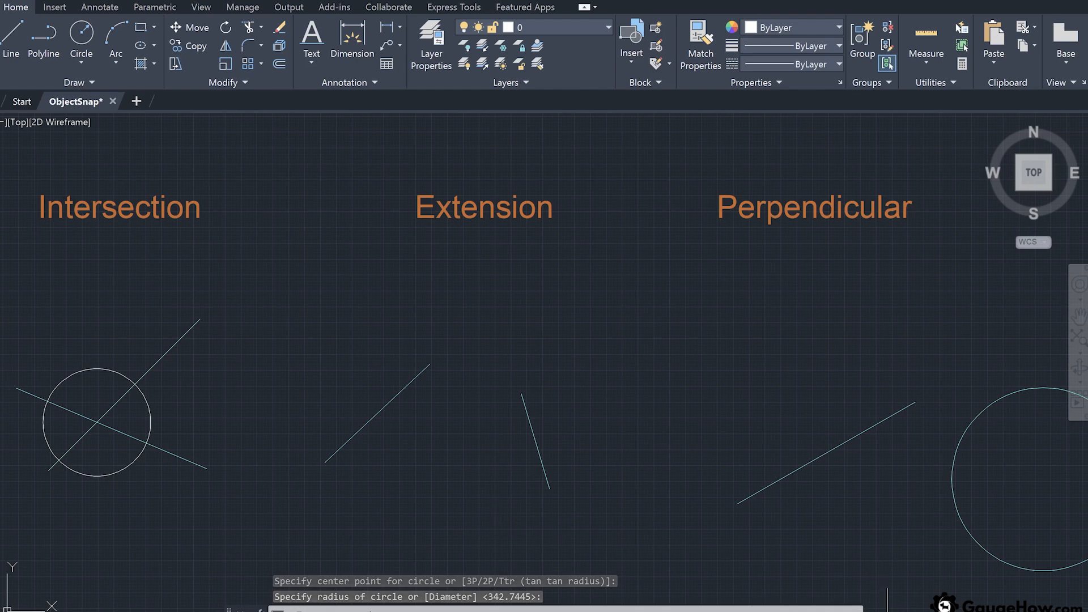
click(895, 611)
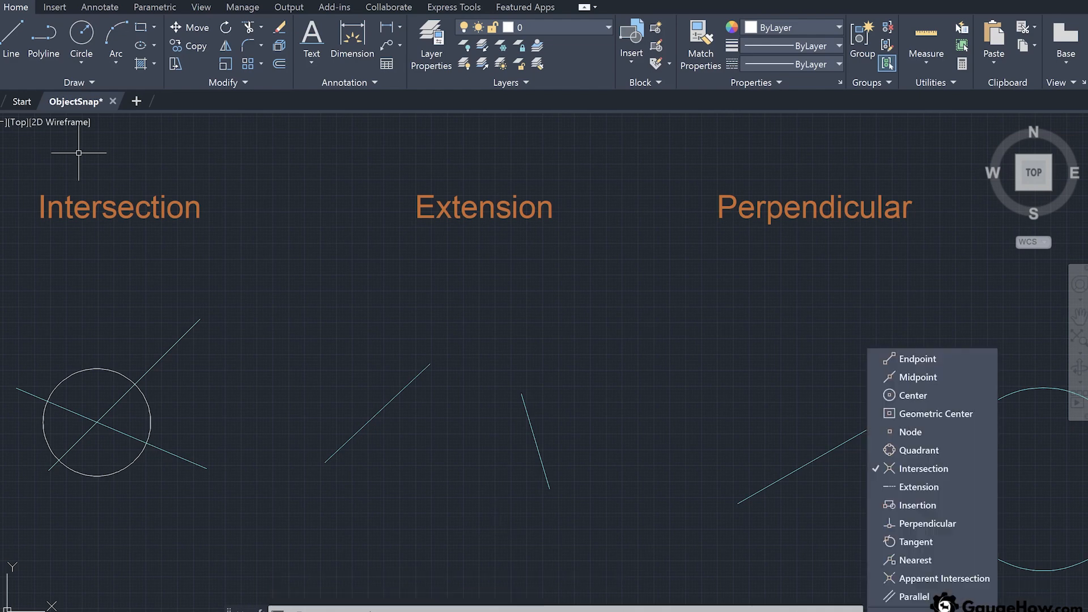
Step: Swap Intersection snap for Extension and place a point where both lines' extensions meet
click(909, 471)
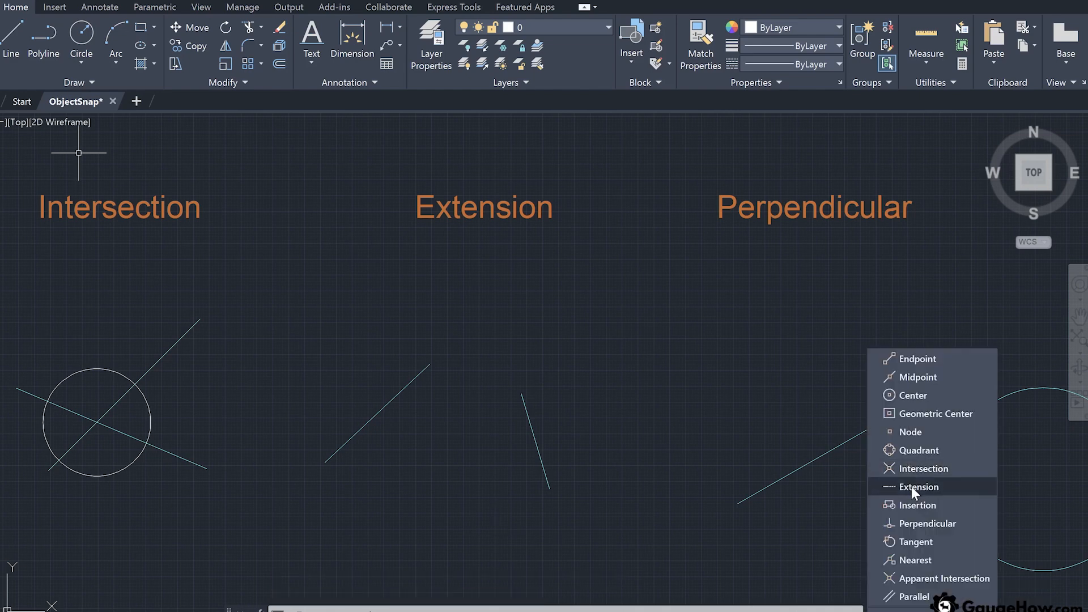
click(451, 460)
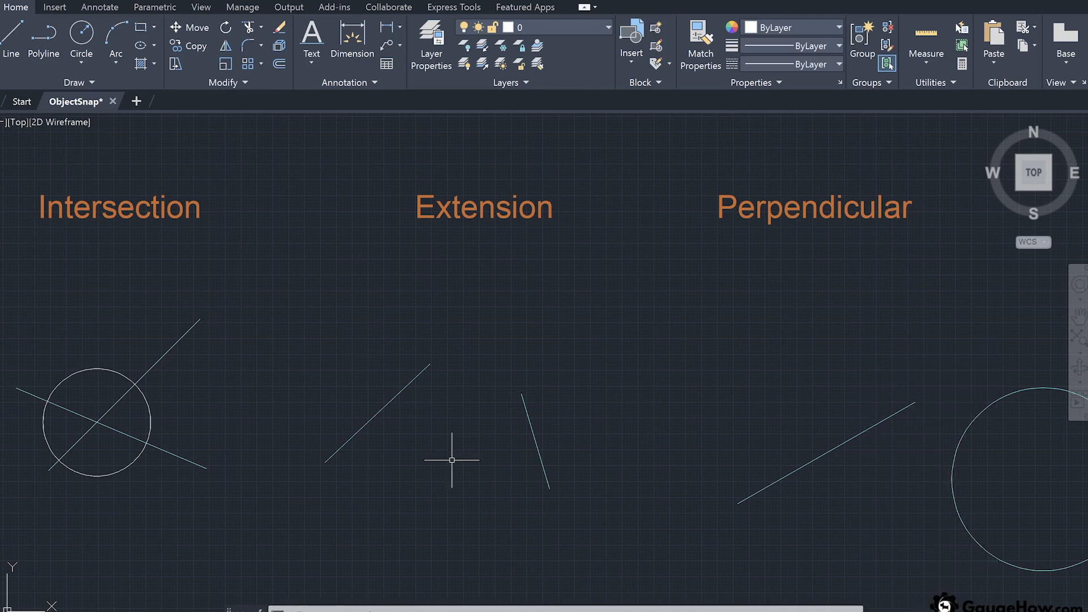
click(74, 82)
click(79, 101)
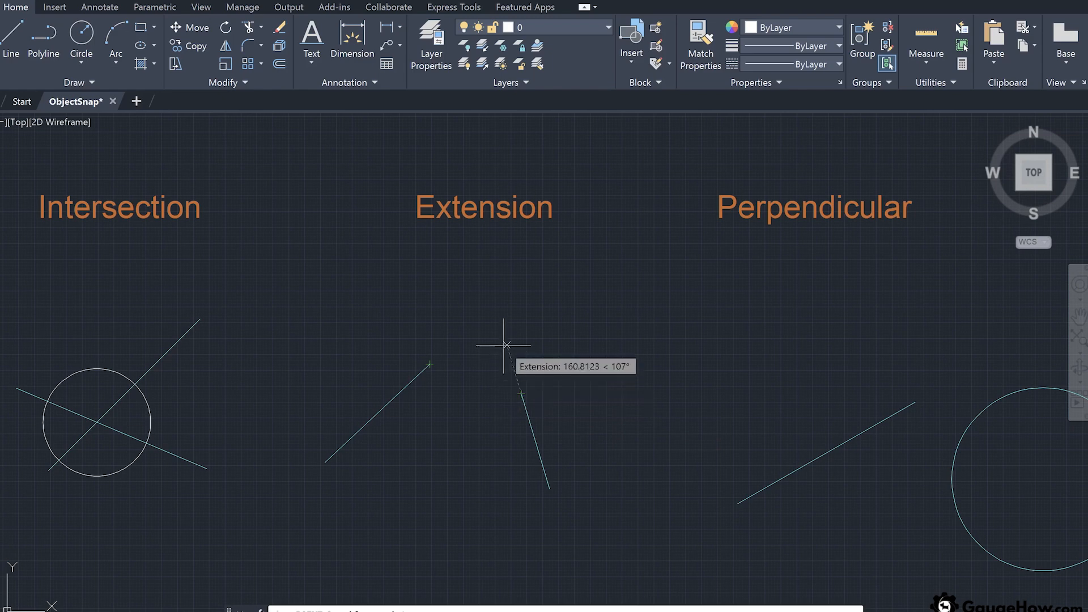
click(494, 302)
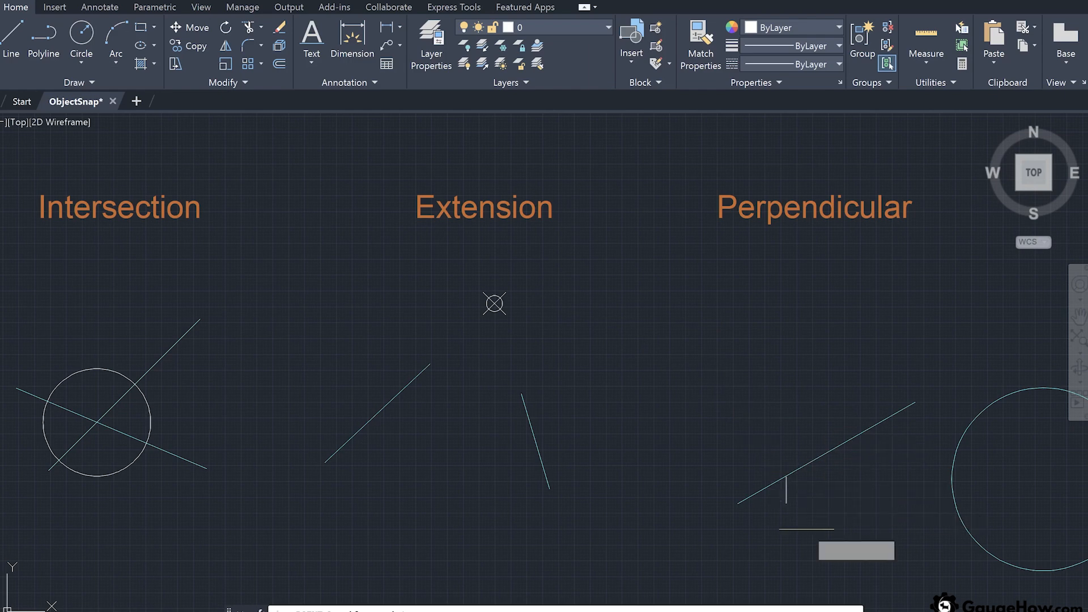
Step: Turn on Perpendicular object snapping
click(902, 609)
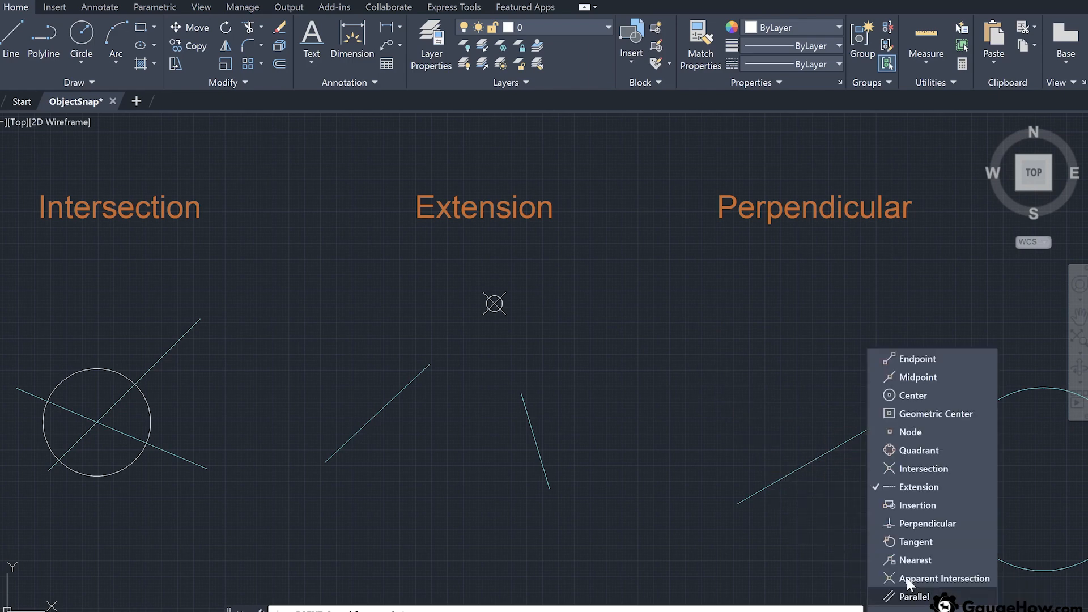
click(915, 521)
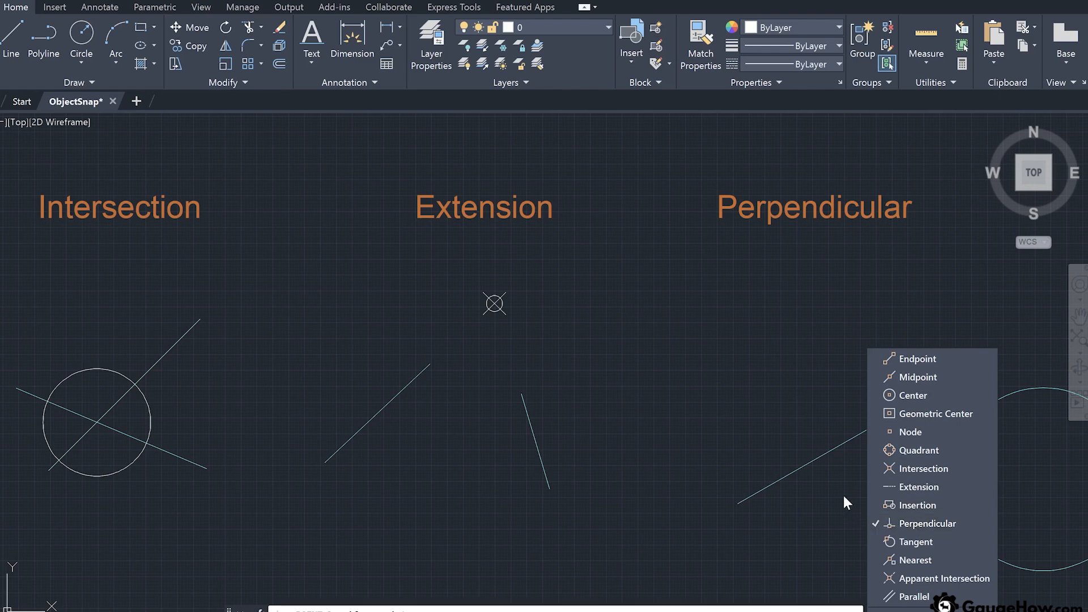
click(765, 436)
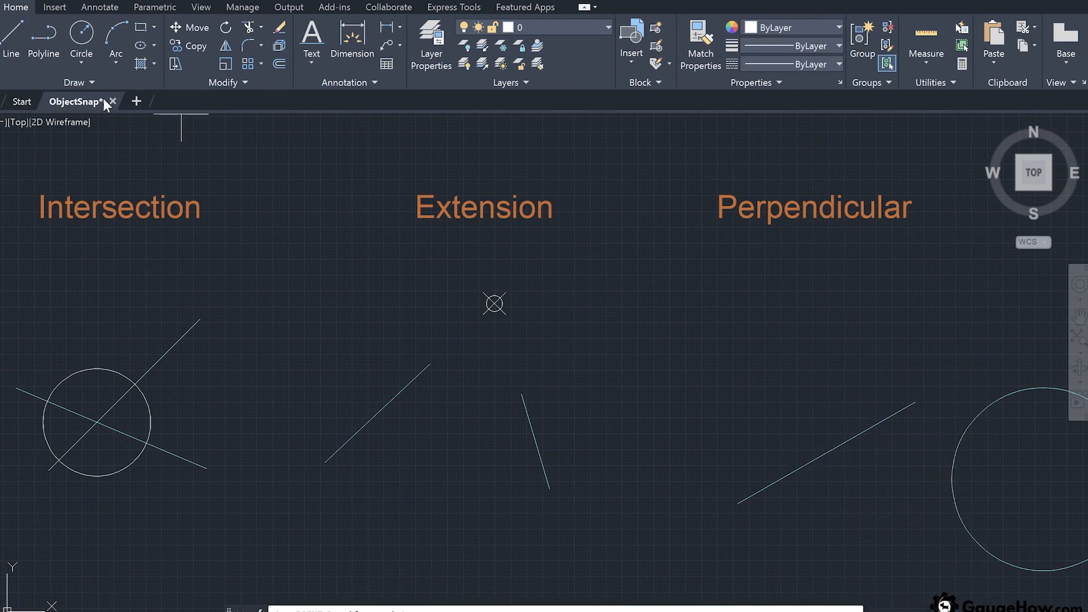
Step: Place a point marker below the Perpendicular label
click(89, 84)
click(85, 104)
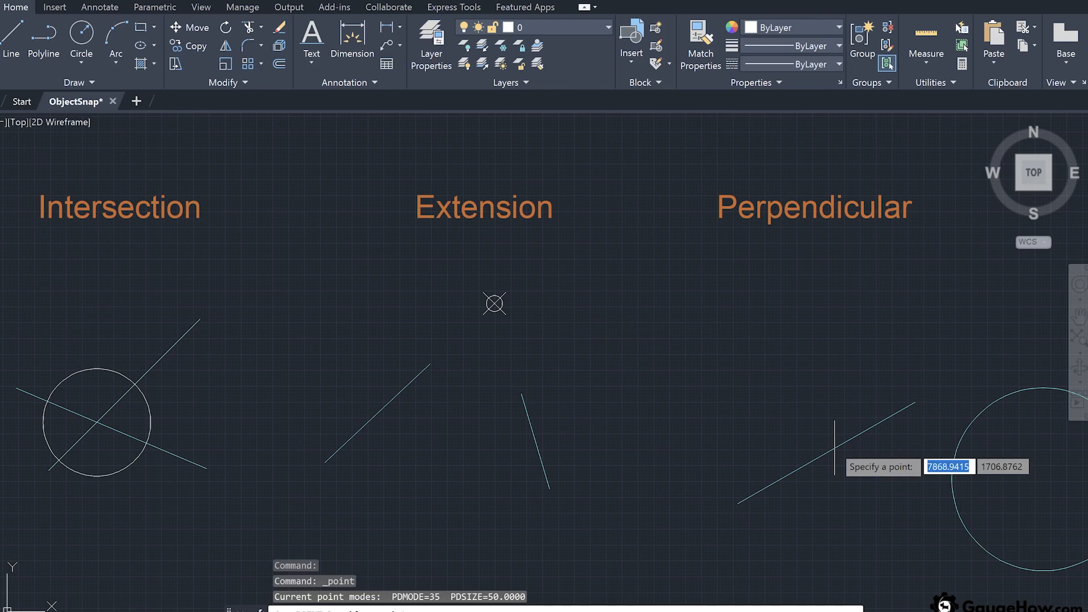
click(739, 324)
key(Escape)
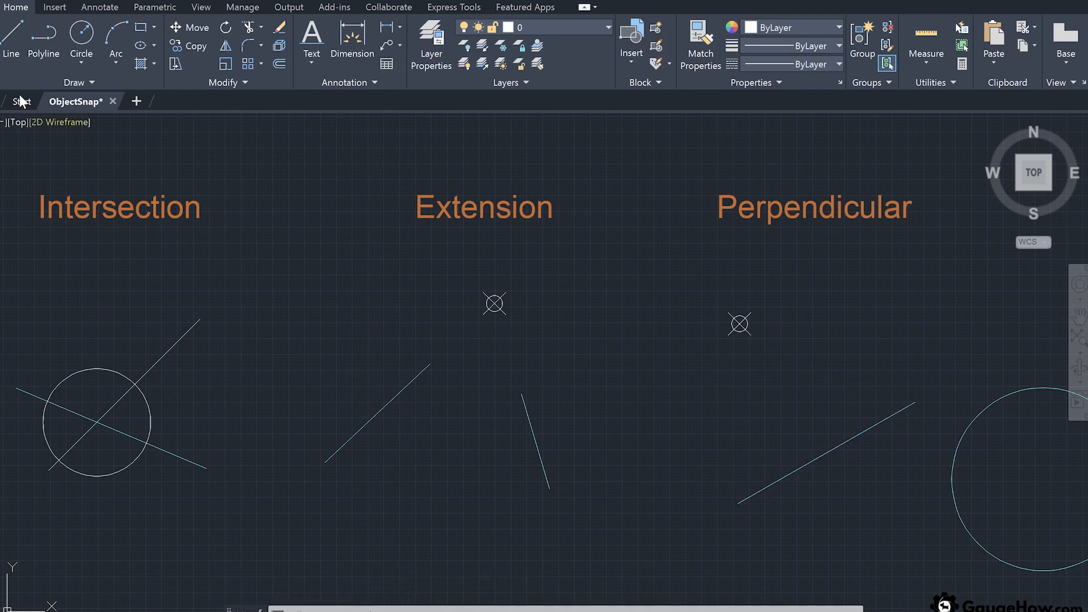
Step: Draw a line from the new point meeting the slanted line at a right angle
click(14, 40)
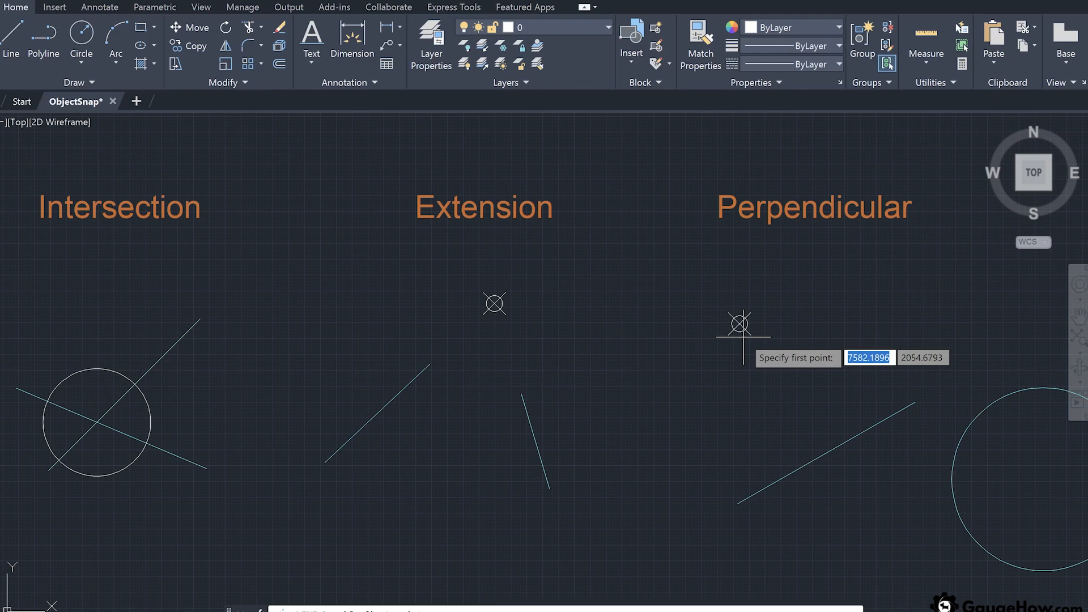
shift+right_click(868, 349)
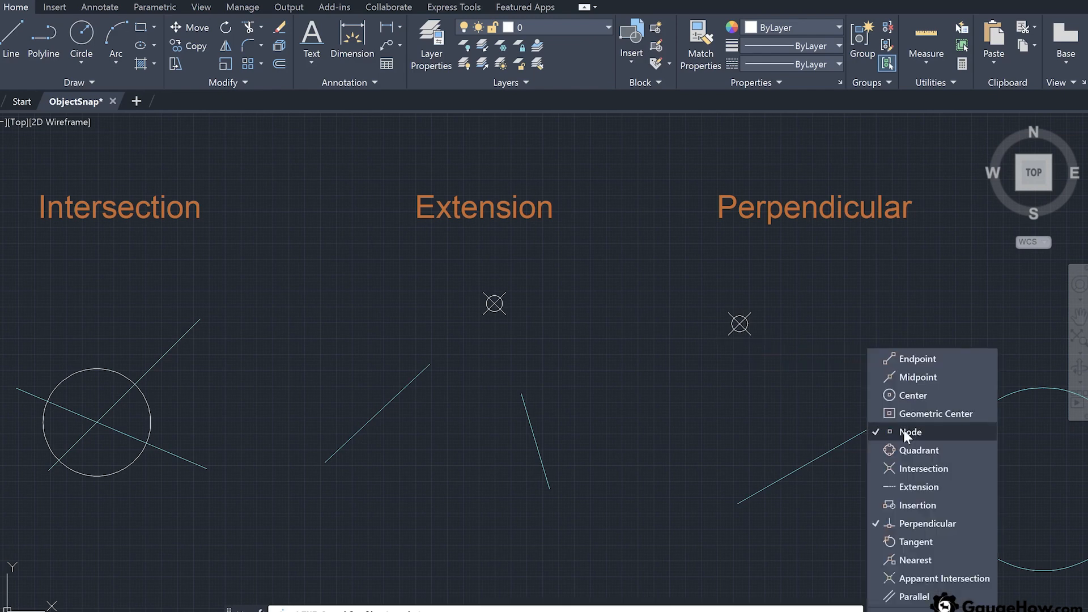
click(787, 356)
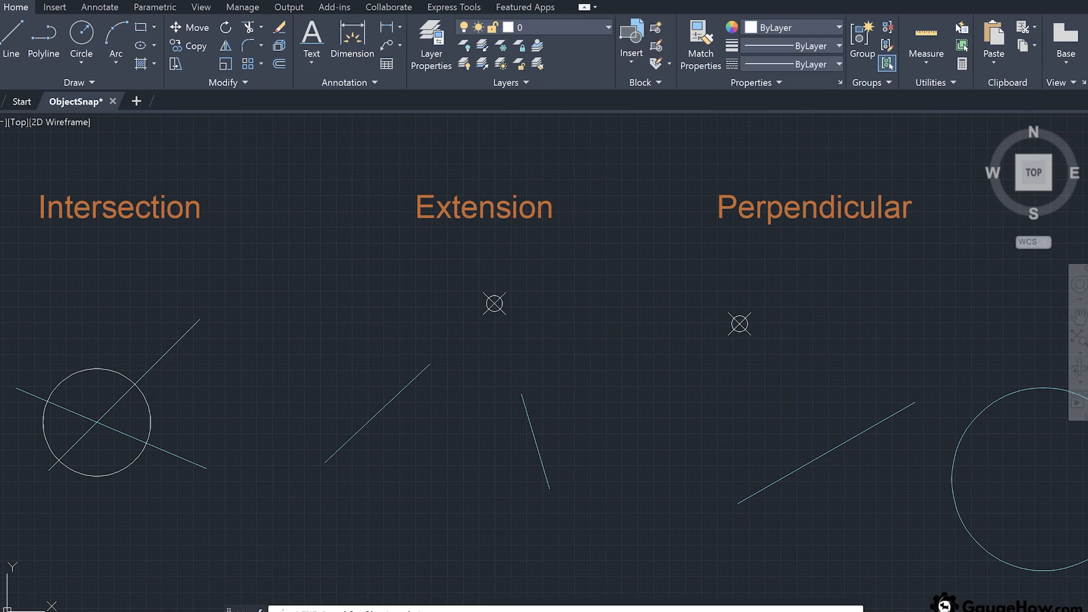
click(739, 323)
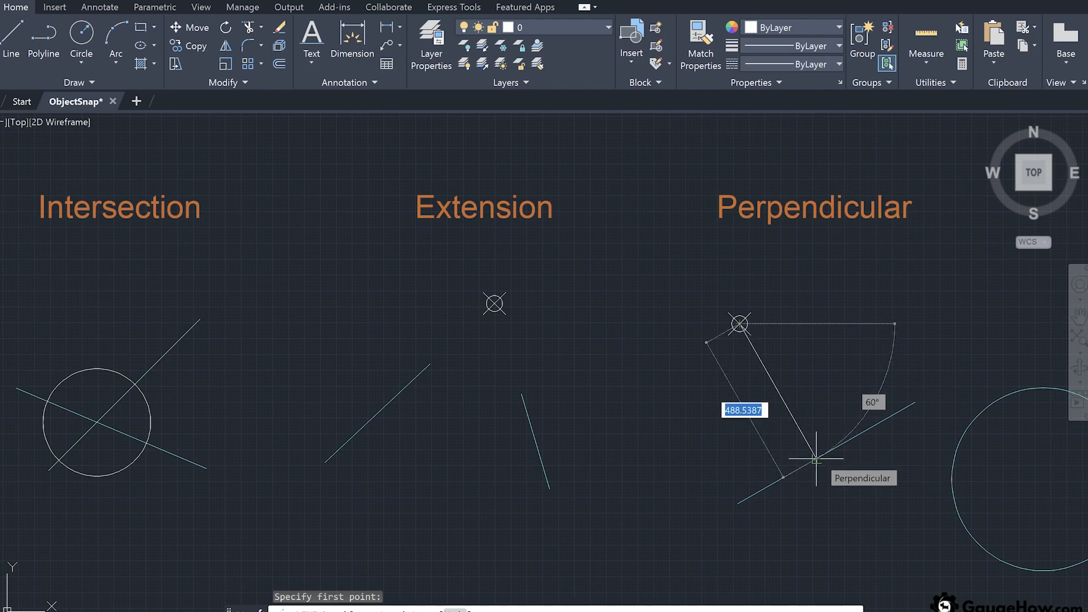
click(816, 459)
key(Escape)
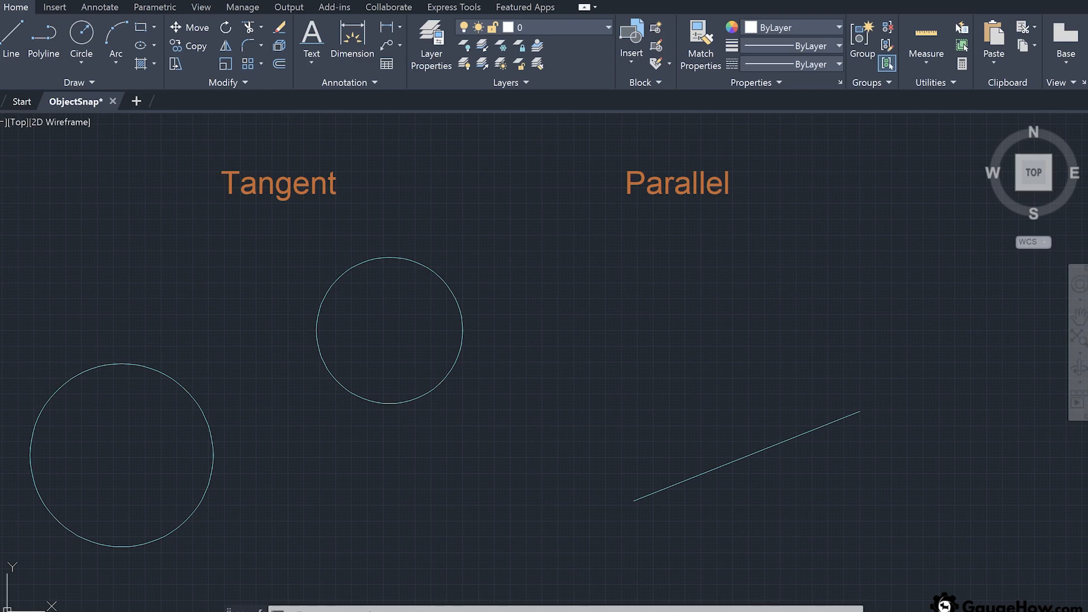
Step: Enable Tangent snap and draw a line tangent to the small and large circles
shift+right_click(870, 533)
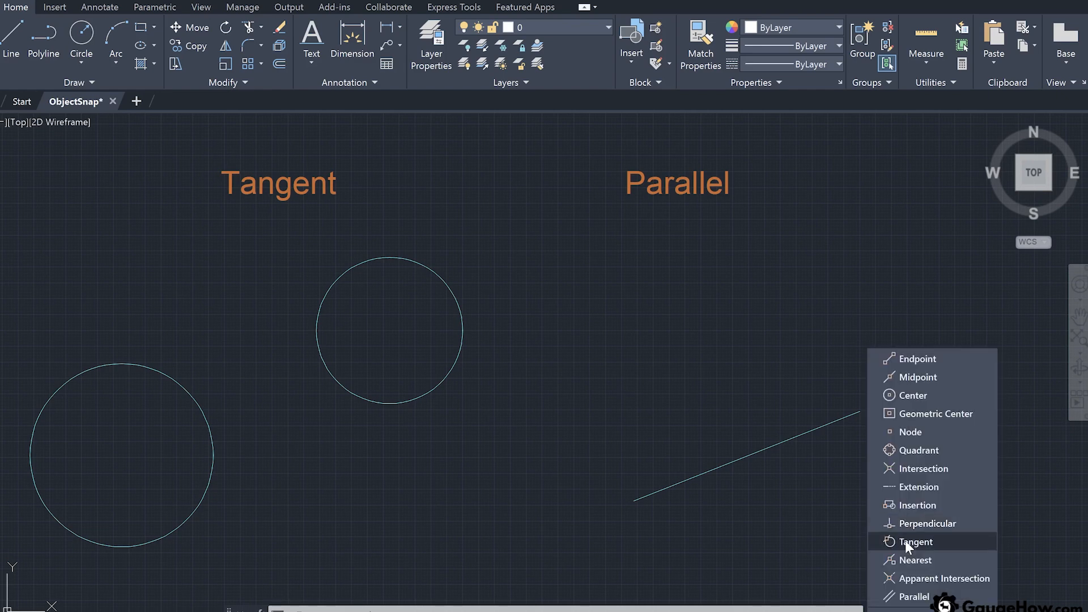
click(905, 541)
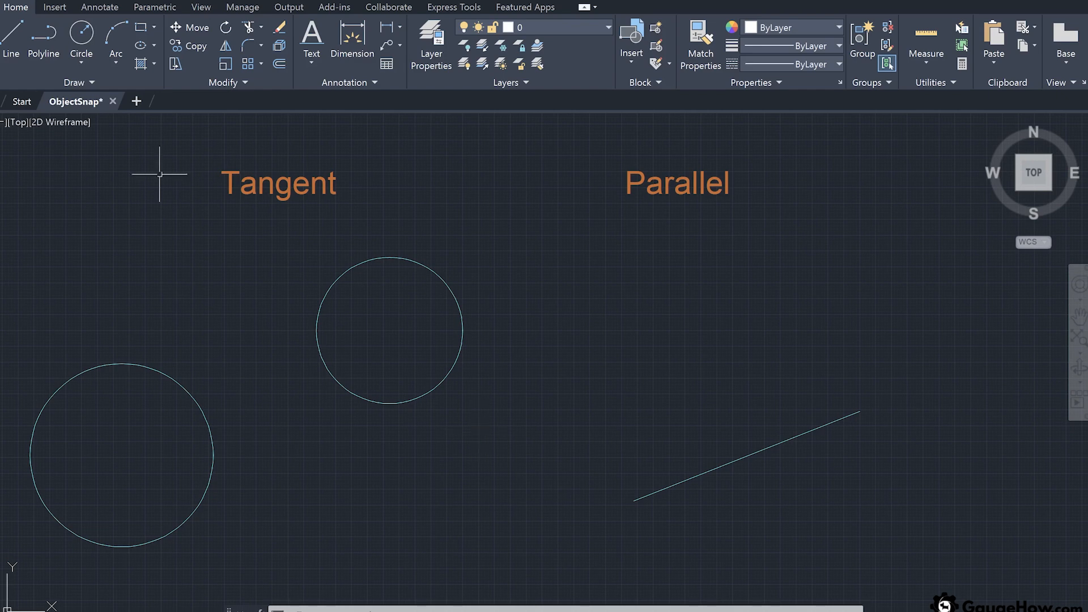
click(19, 46)
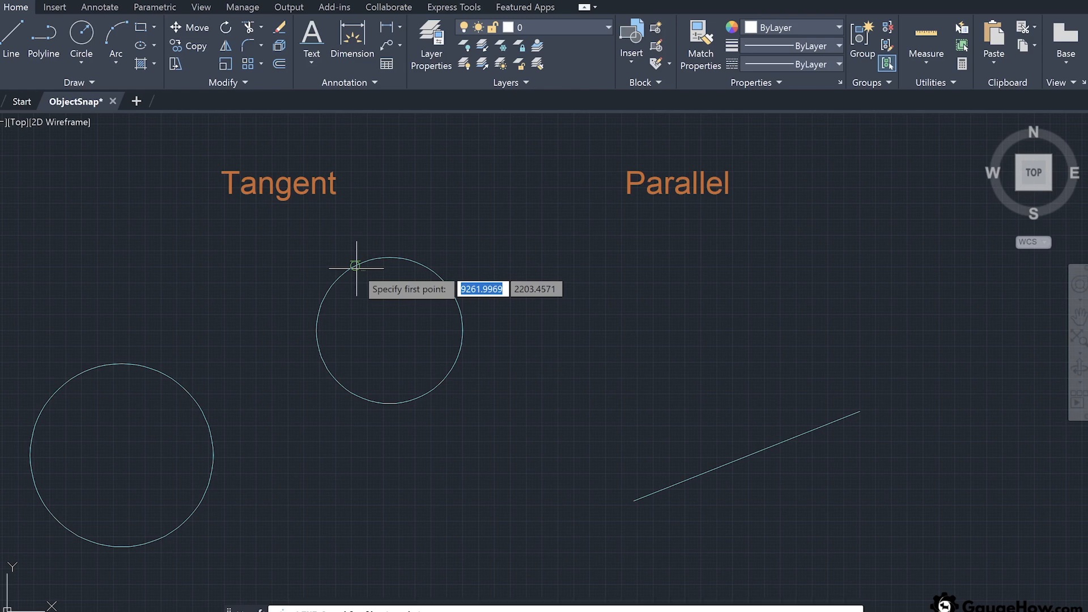
click(356, 268)
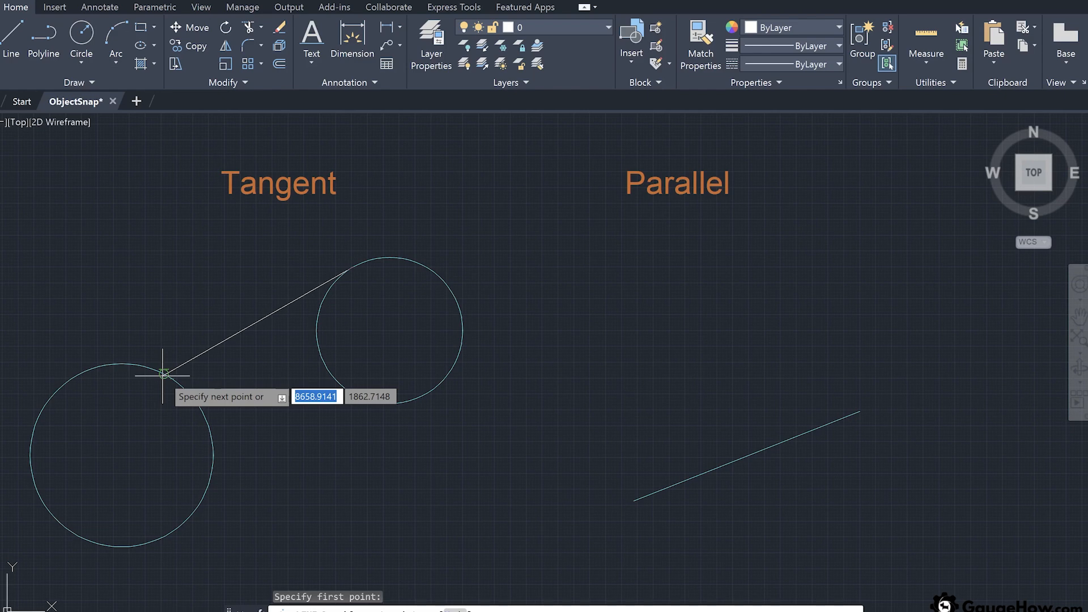
click(146, 547)
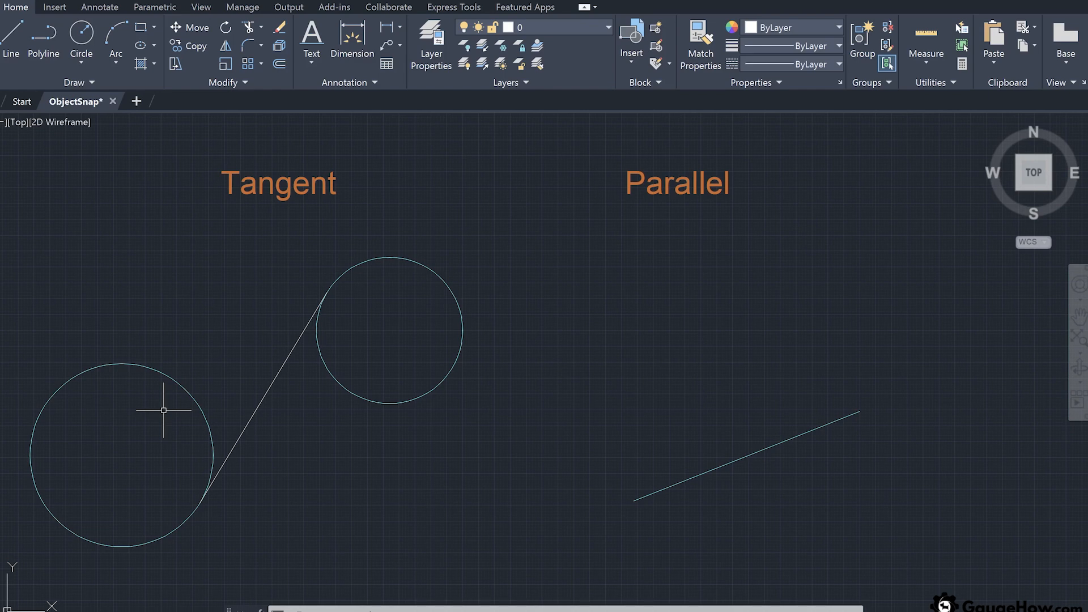
click(907, 611)
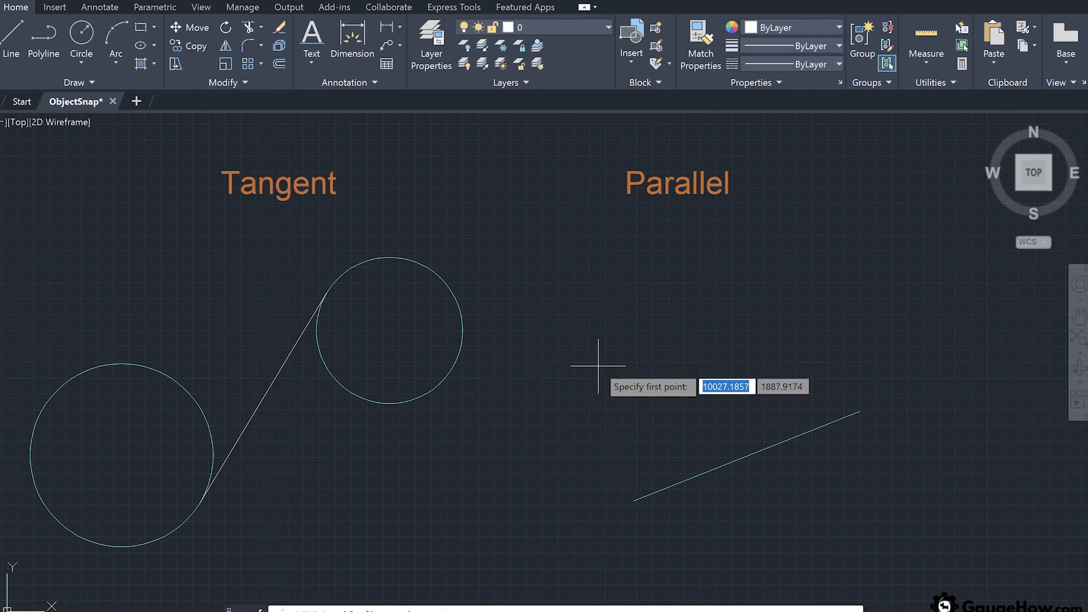
Step: Draw a line above the slanted line and parallel to it
click(603, 361)
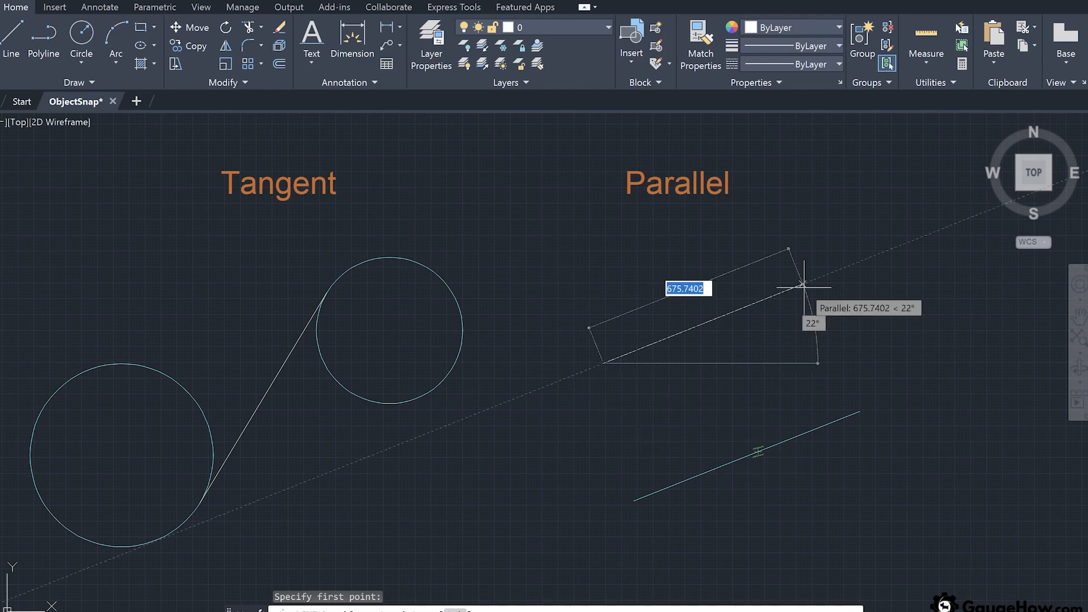
click(828, 273)
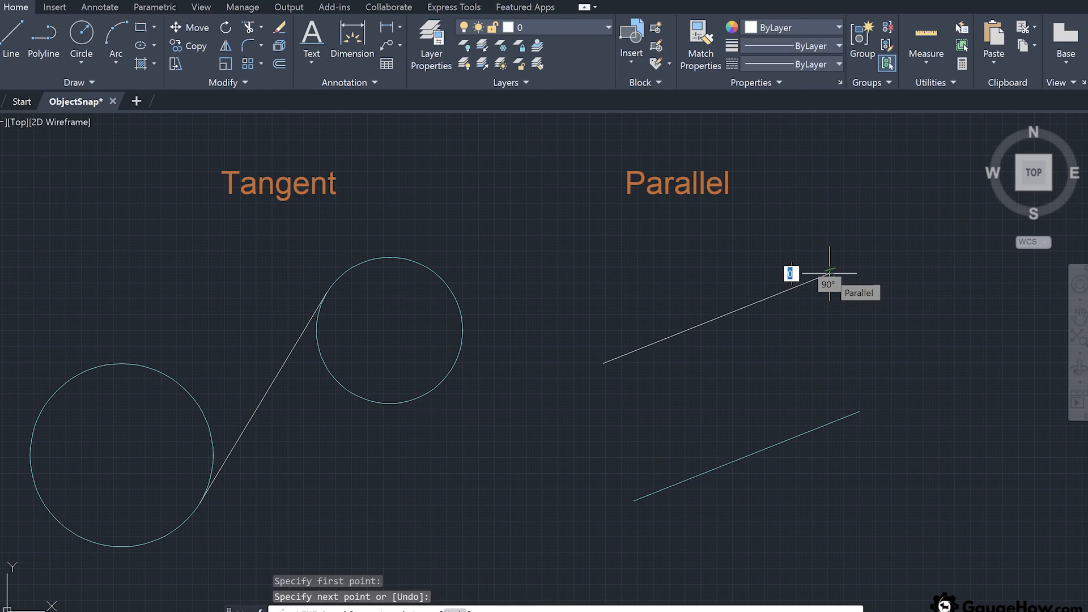
key(Escape)
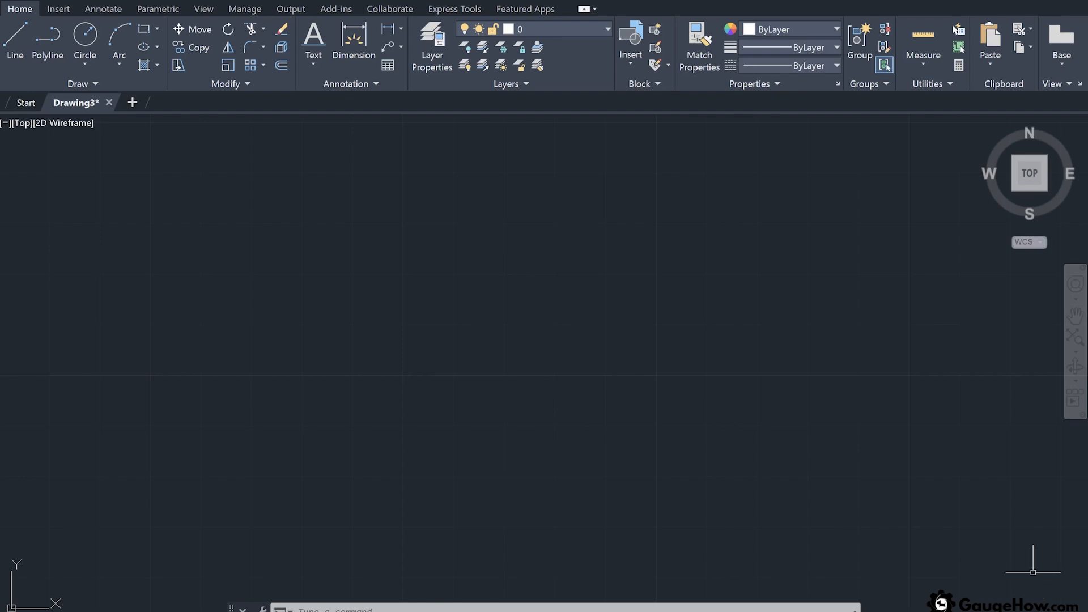
Step: Turn on Object Snap Tracking and place a rectangle's first corner in Drawing3
click(1080, 611)
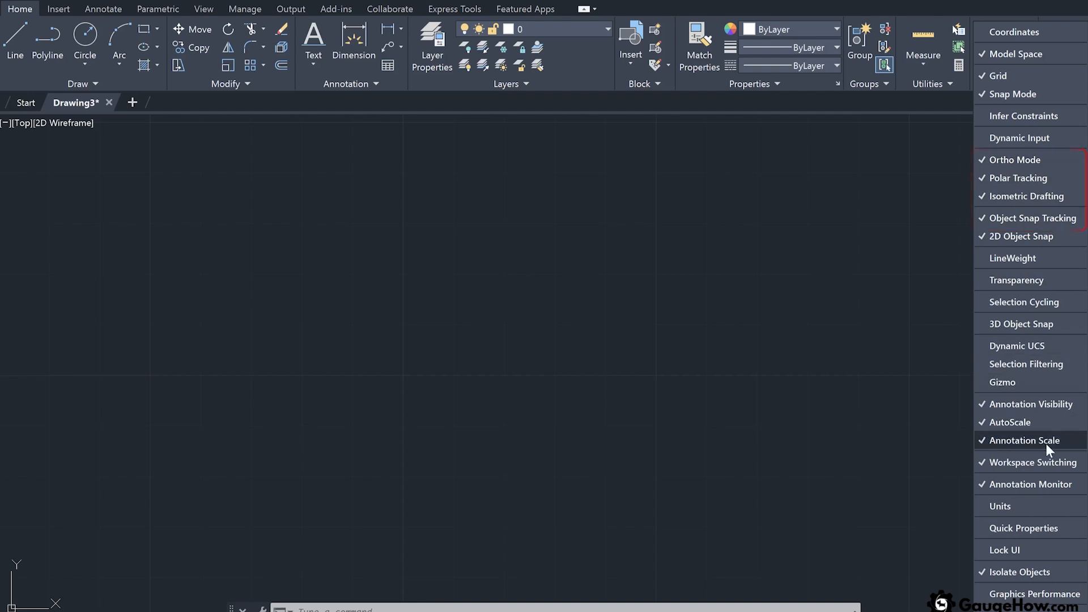
click(1081, 610)
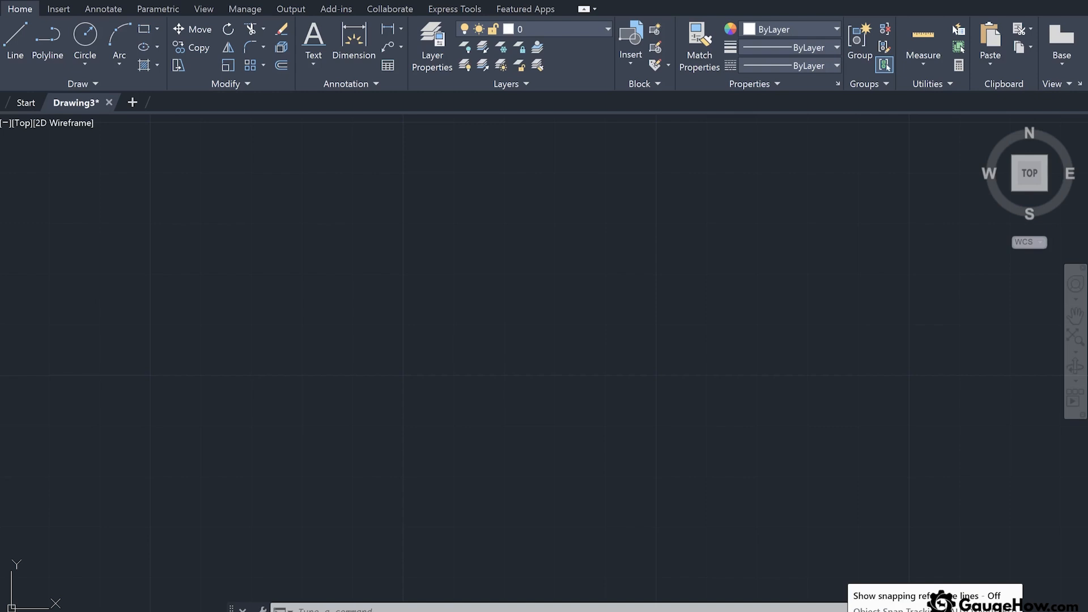
click(855, 611)
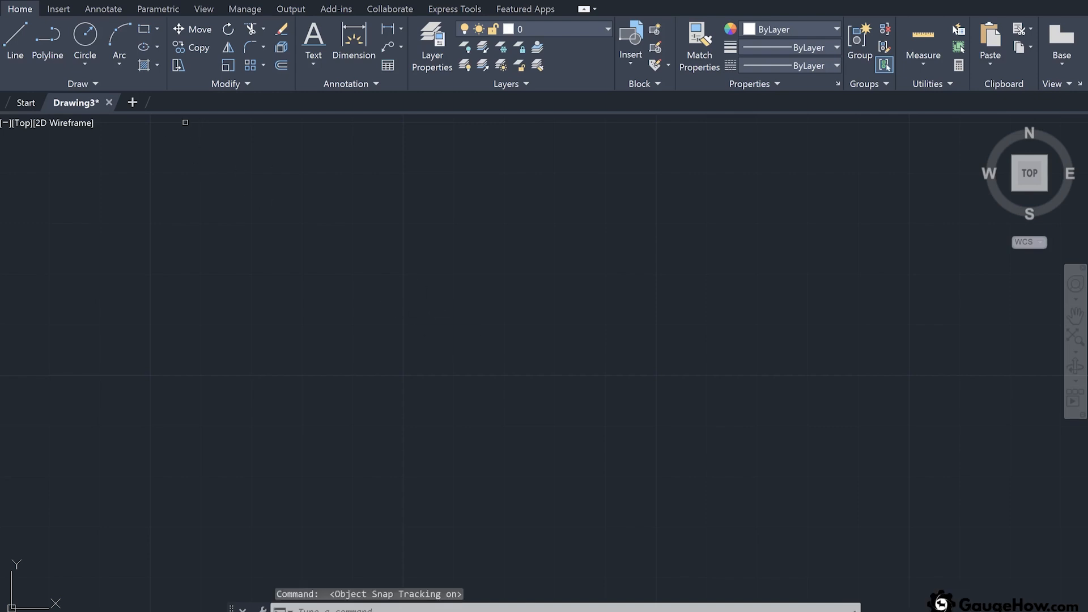
click(144, 30)
click(150, 226)
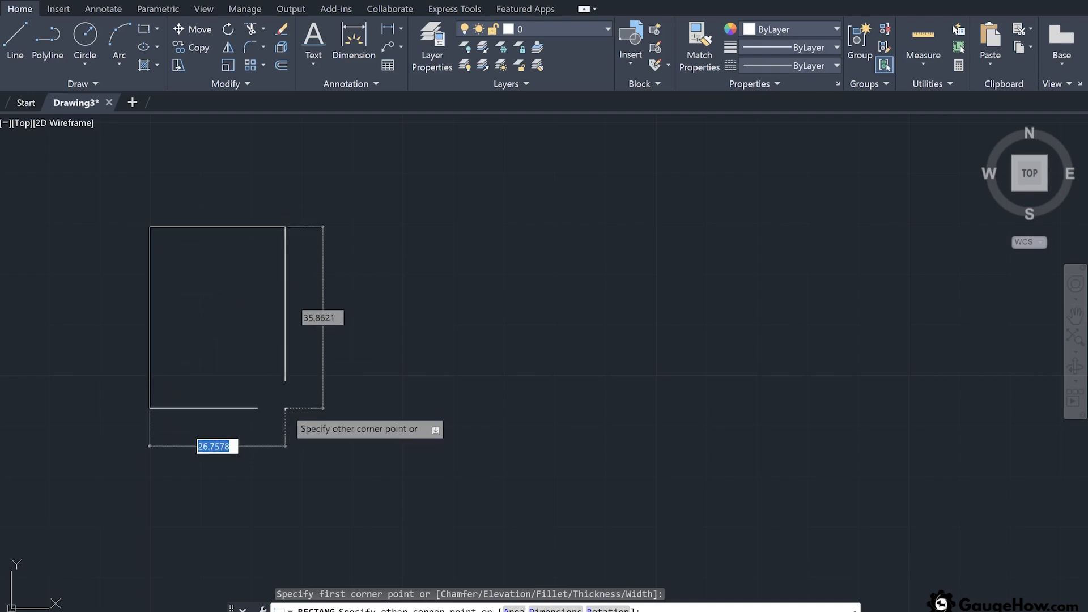
Step: Enter width 25 and height 35 to finish the rectangle
text(25)
key(Tab)
text(35)
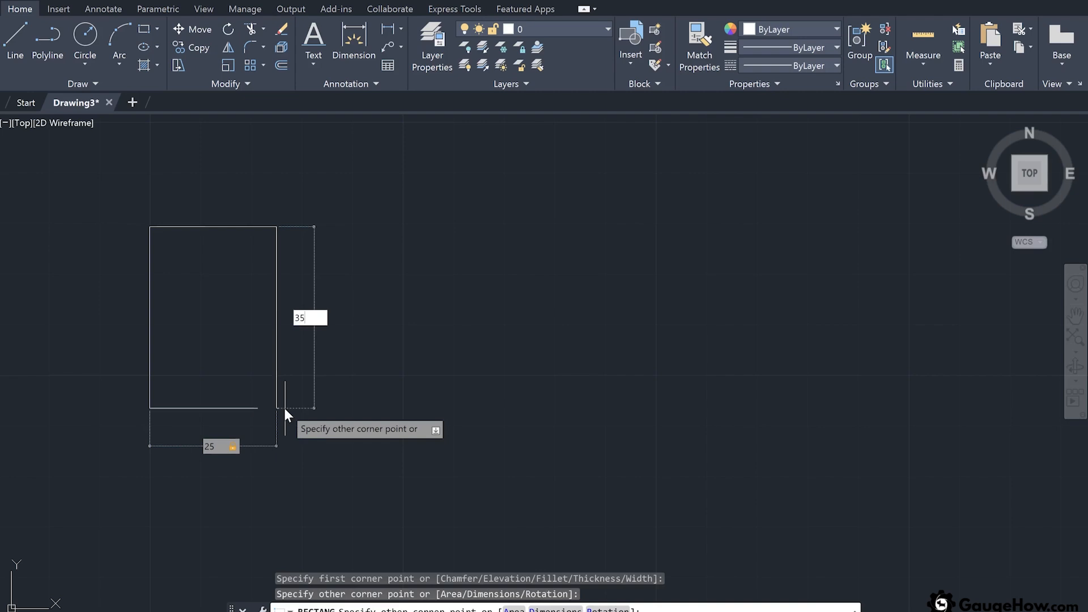
key(Return)
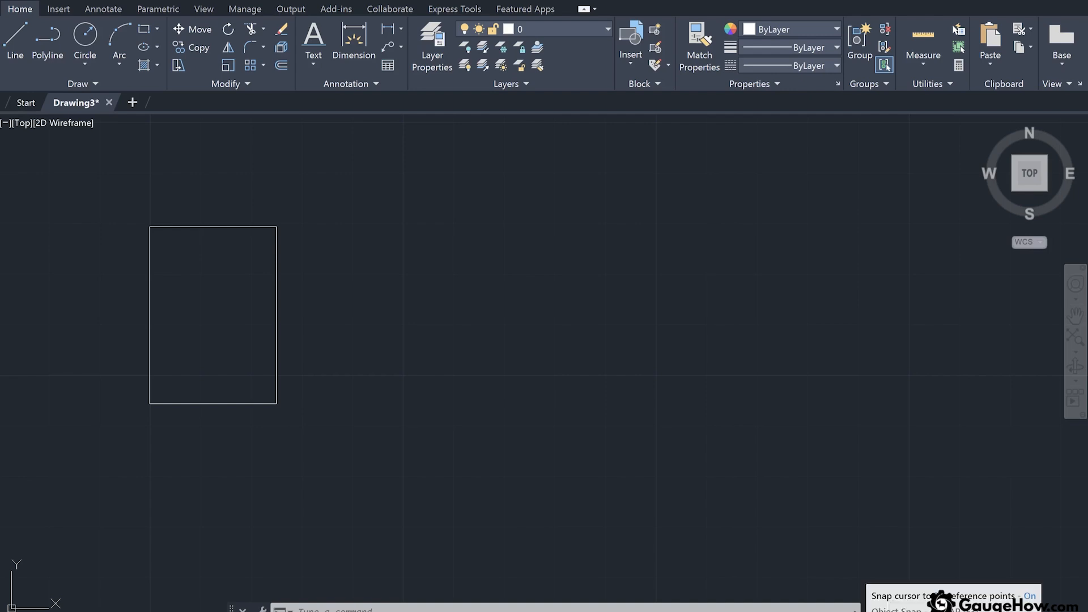
click(887, 611)
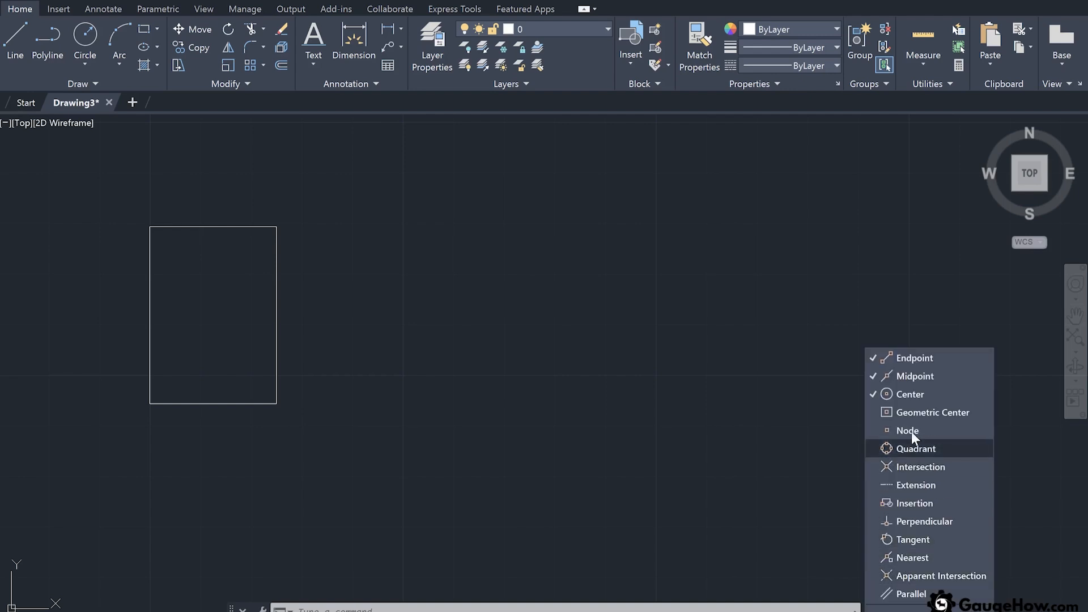
Step: Close the object snap list with endpoint, midpoint and center snaps on, and start a line
click(933, 391)
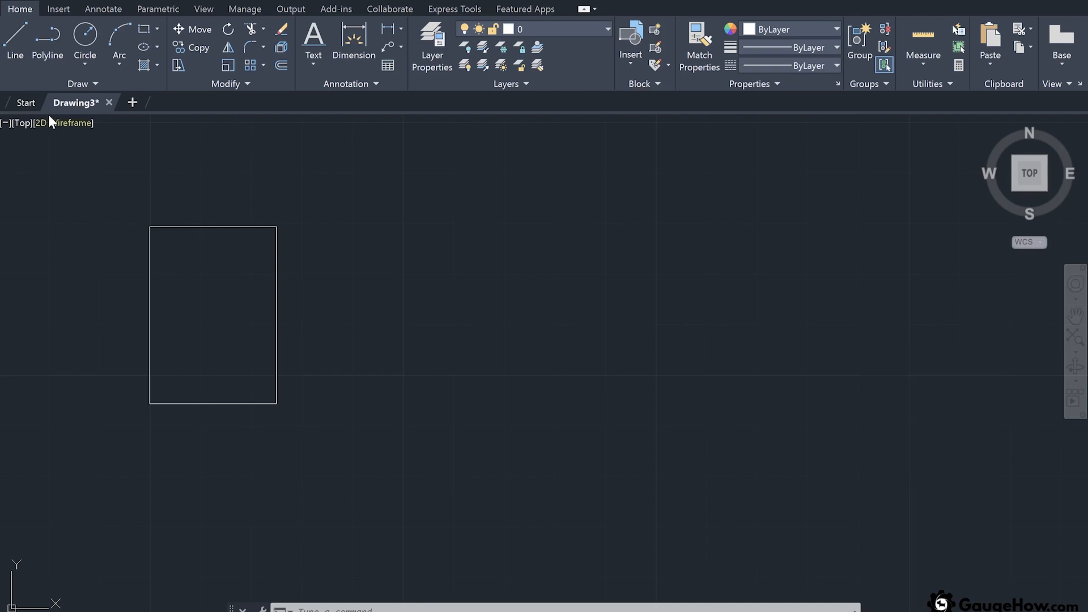
click(16, 39)
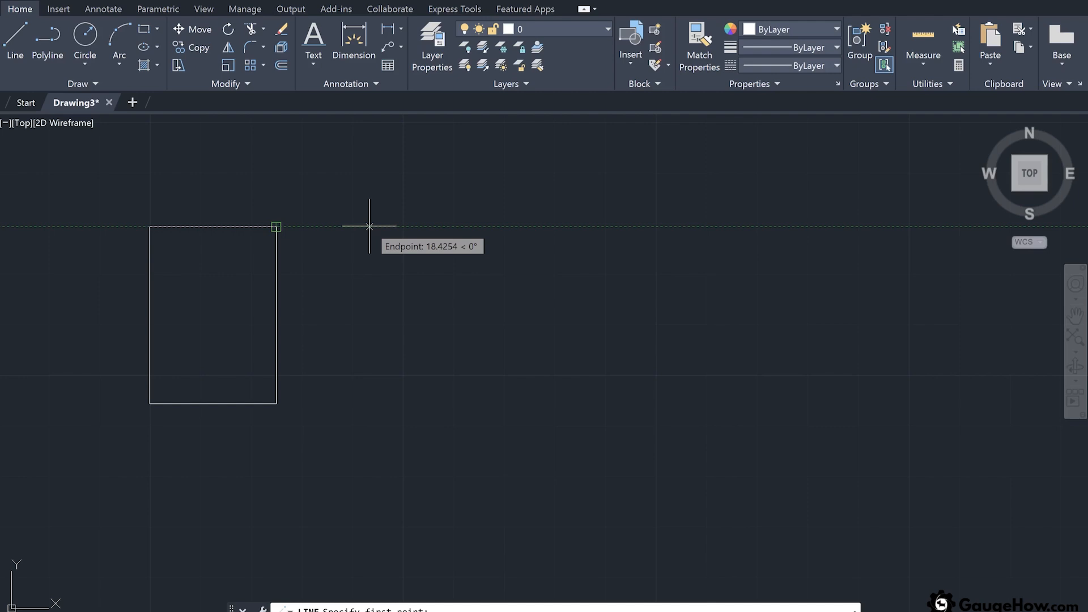
Step: Start the line 10 units right of the first rectangle and draw a 25-unit horizontal side with Ortho on
text(10)
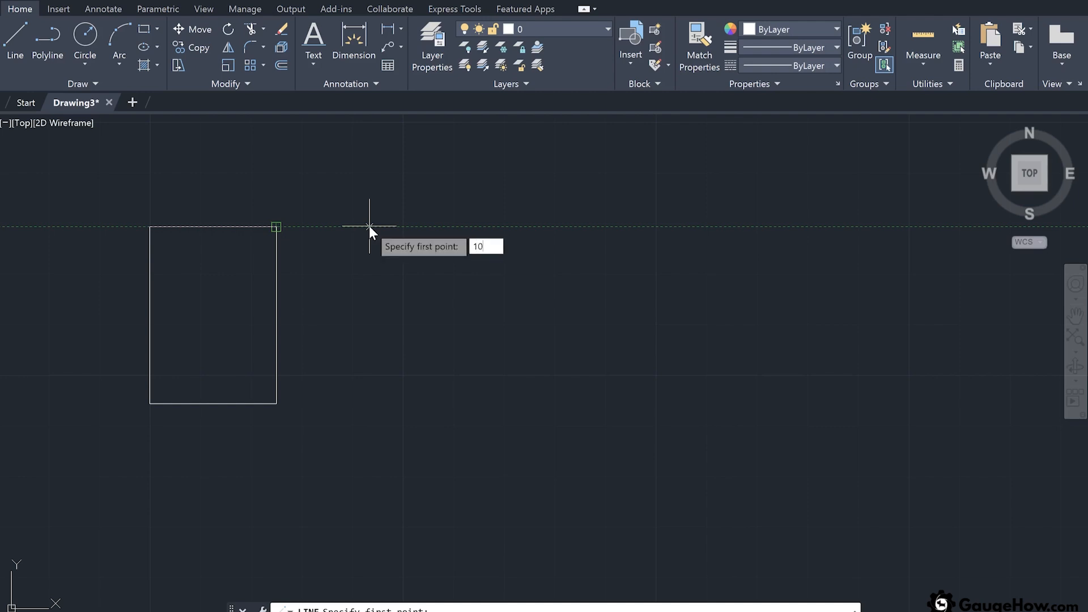
key(Return)
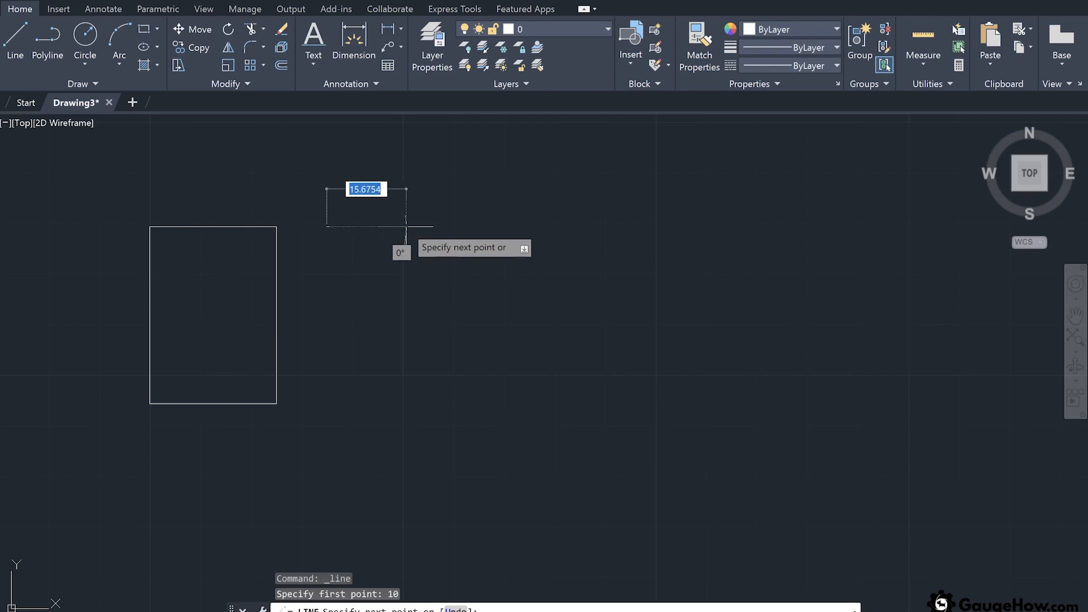
text(25)
key(Return)
key(ctrl+z)
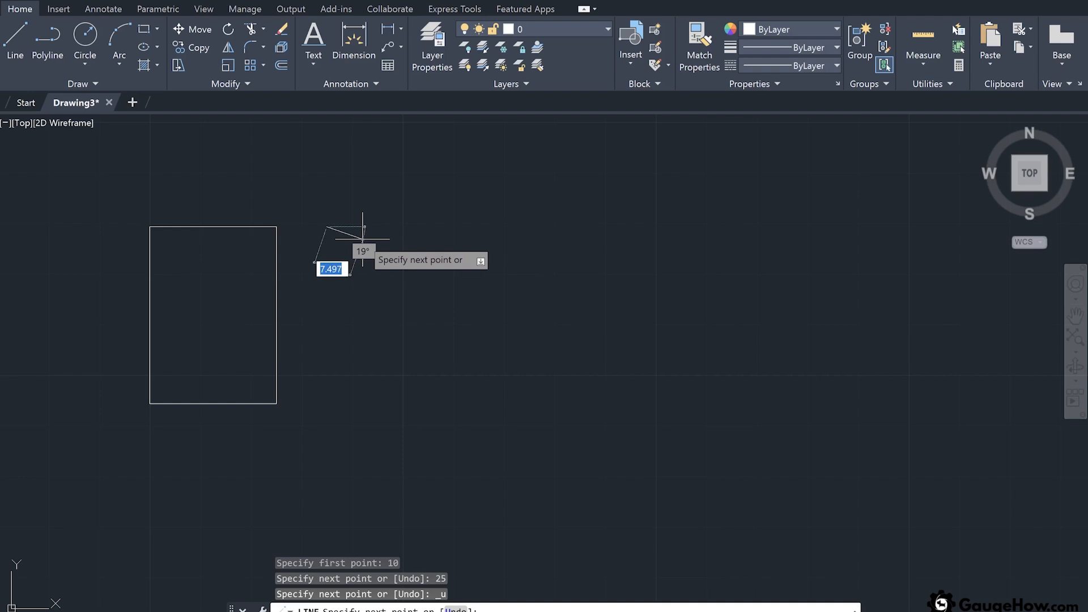
key(F8)
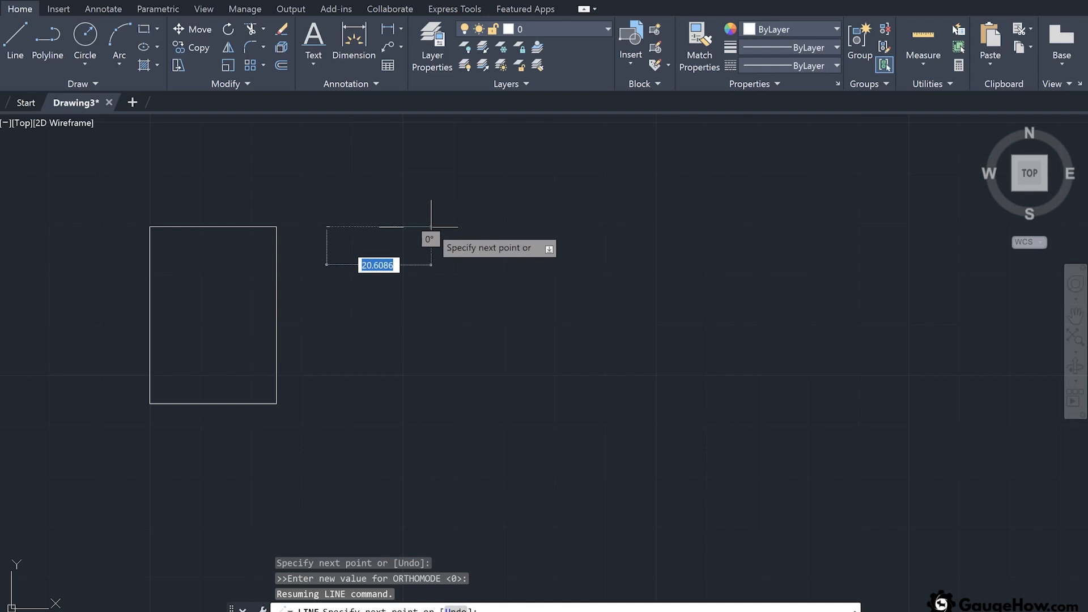
text(25)
key(Return)
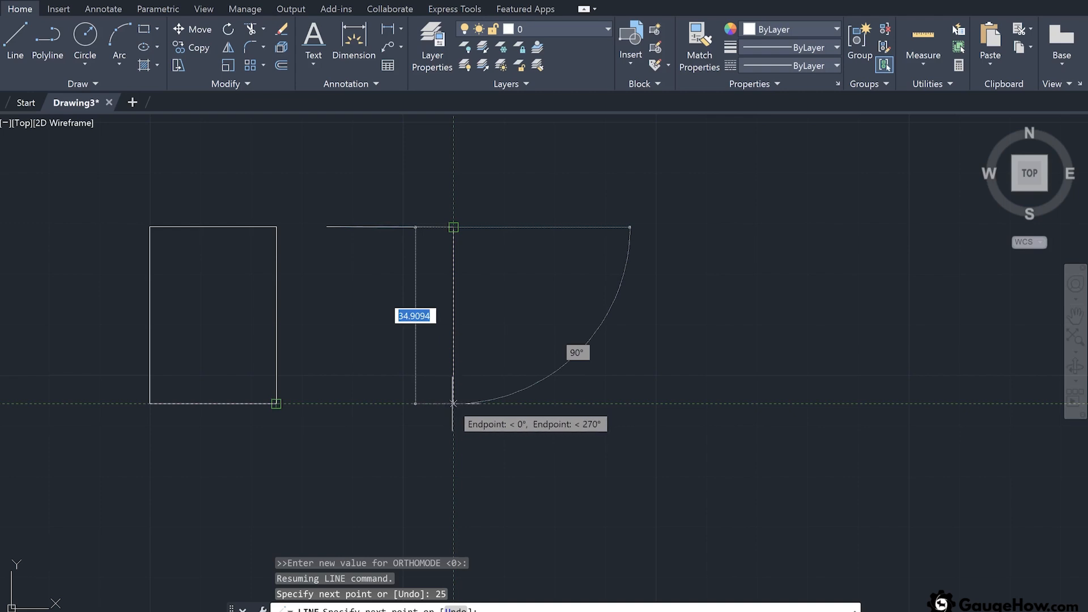
Step: Close the second rectangle's right, bottom and left sides by snapping to corners
click(453, 404)
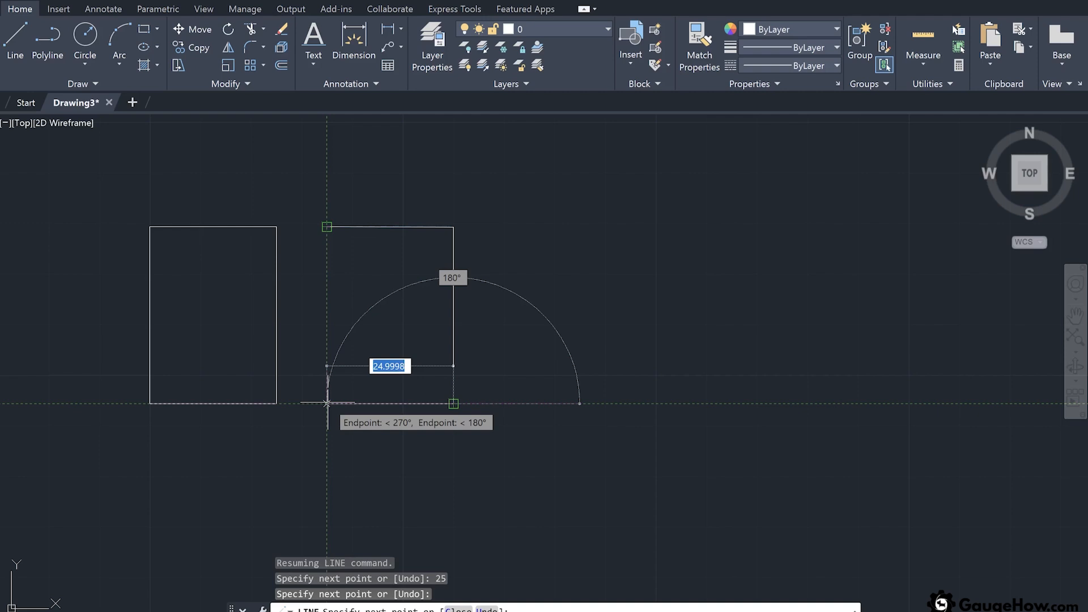
click(327, 404)
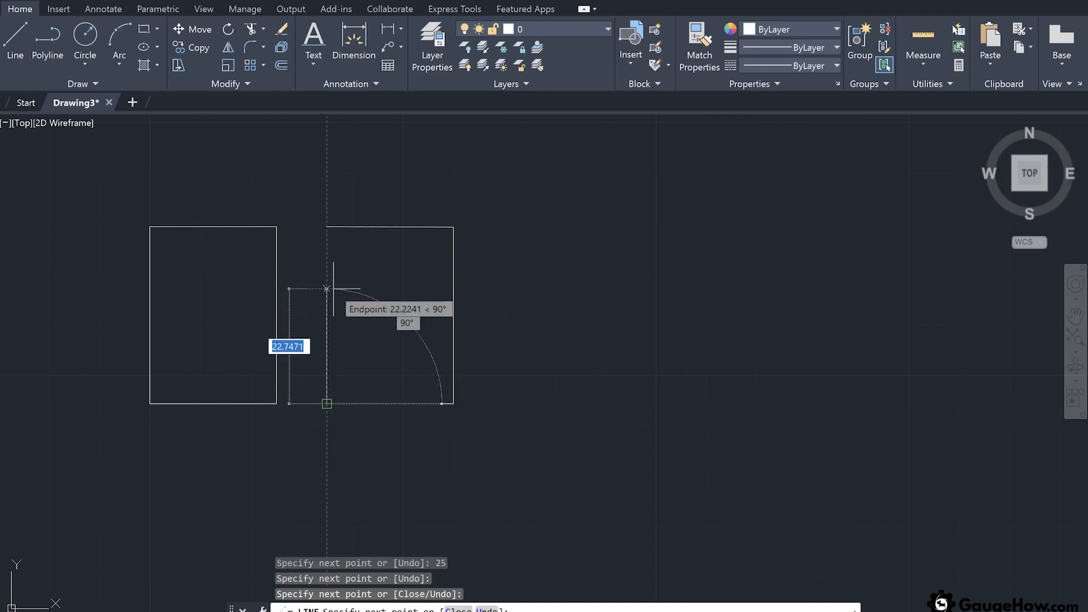
click(326, 227)
key(Escape)
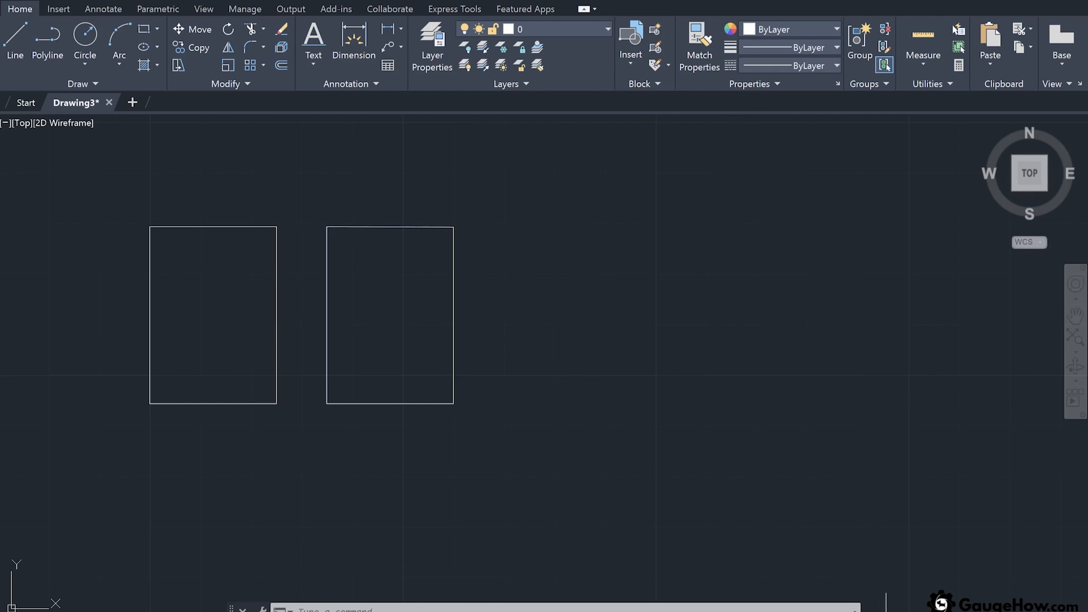
Step: Turn on Center snap and place a point at the right rectangle's centre, tracked from the edge midpoints
click(885, 611)
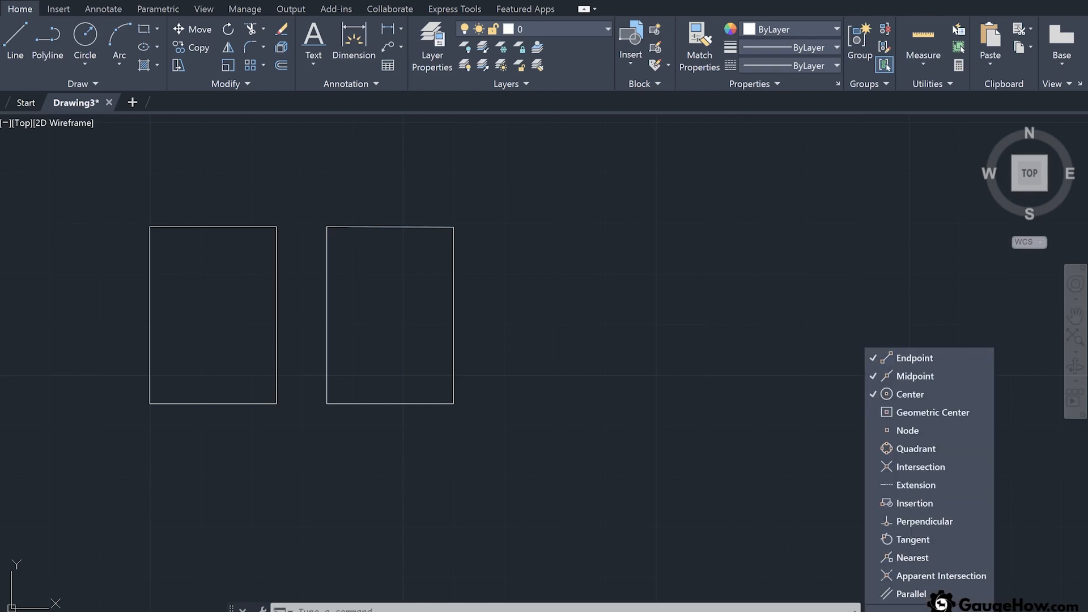
click(899, 392)
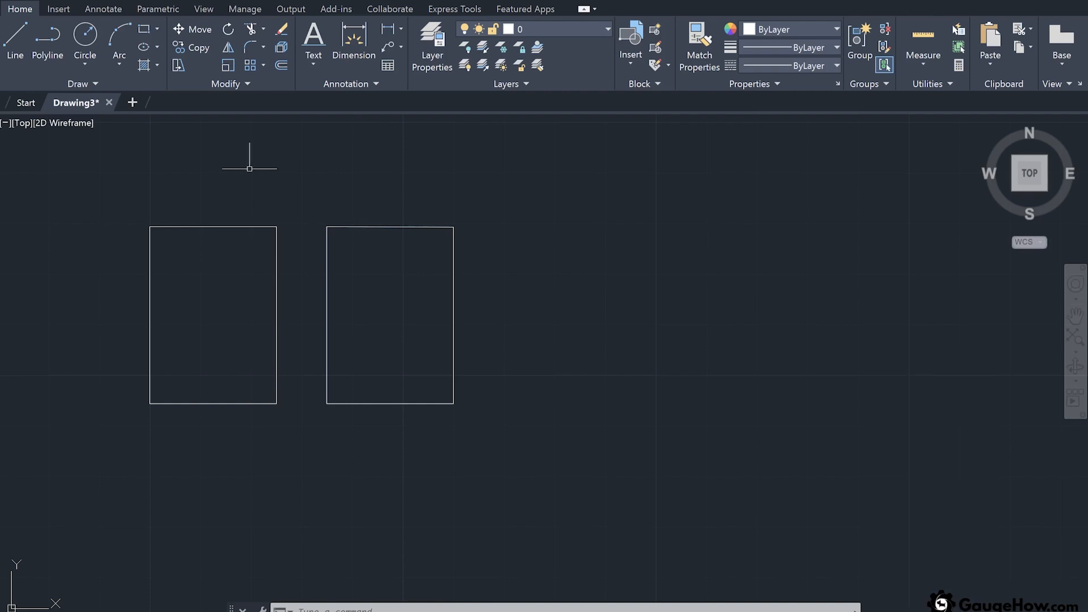
click(94, 83)
click(86, 101)
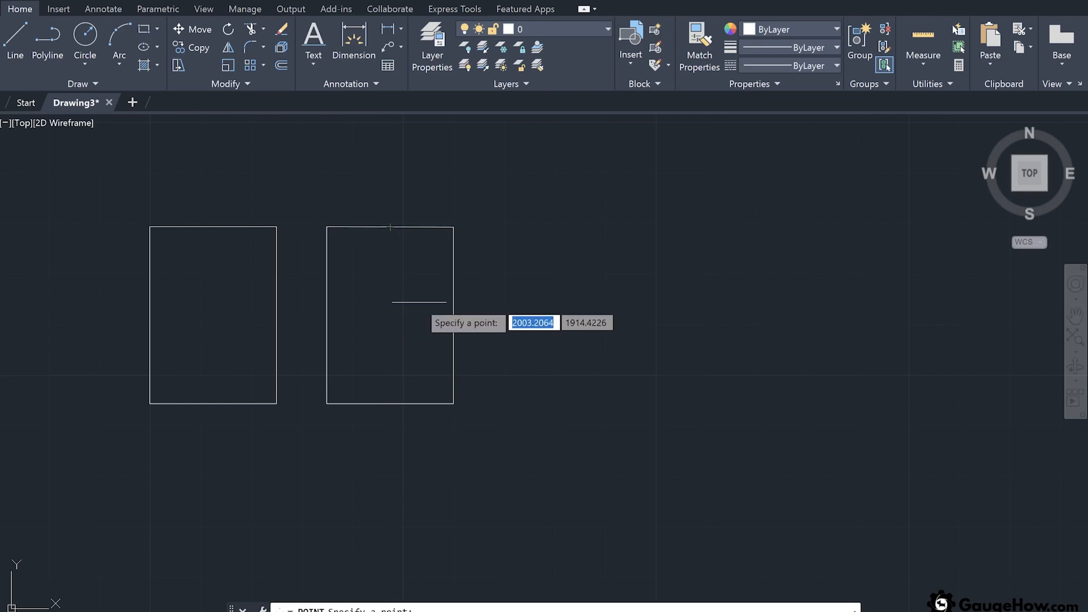
click(453, 315)
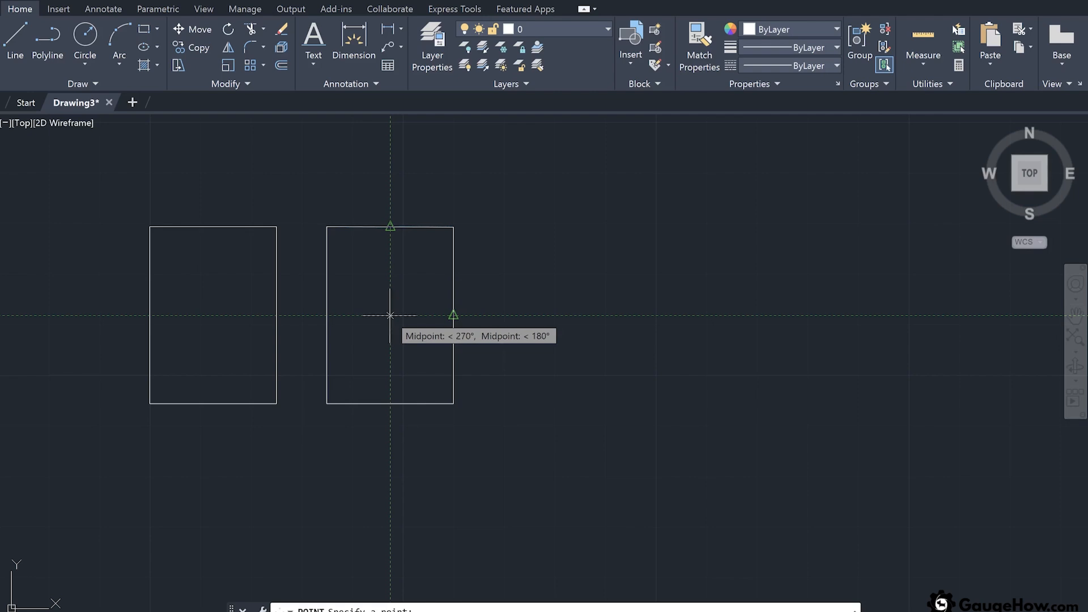
click(390, 315)
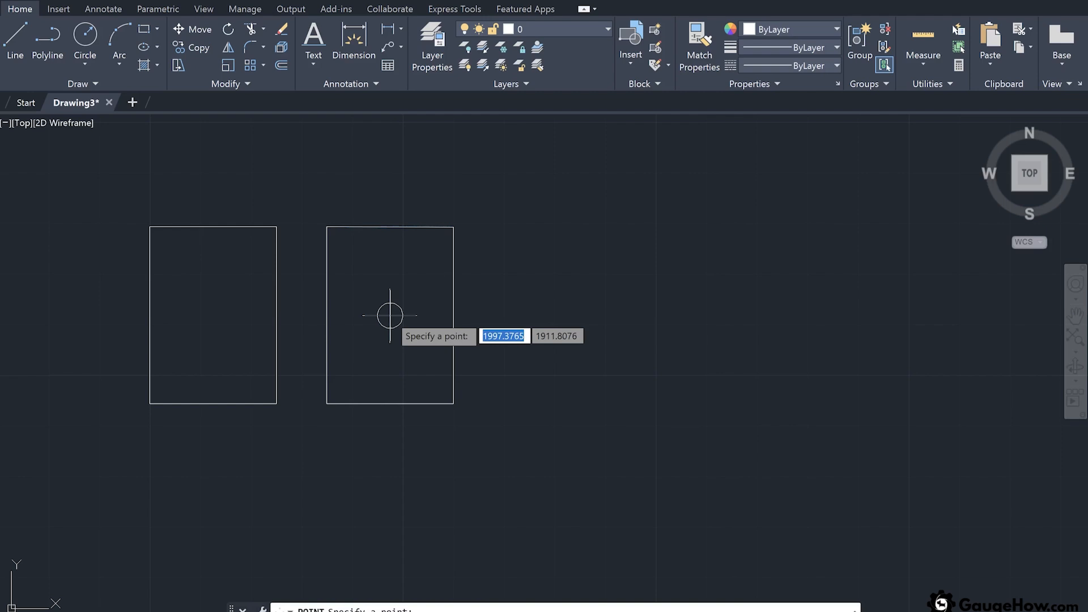
key(Escape)
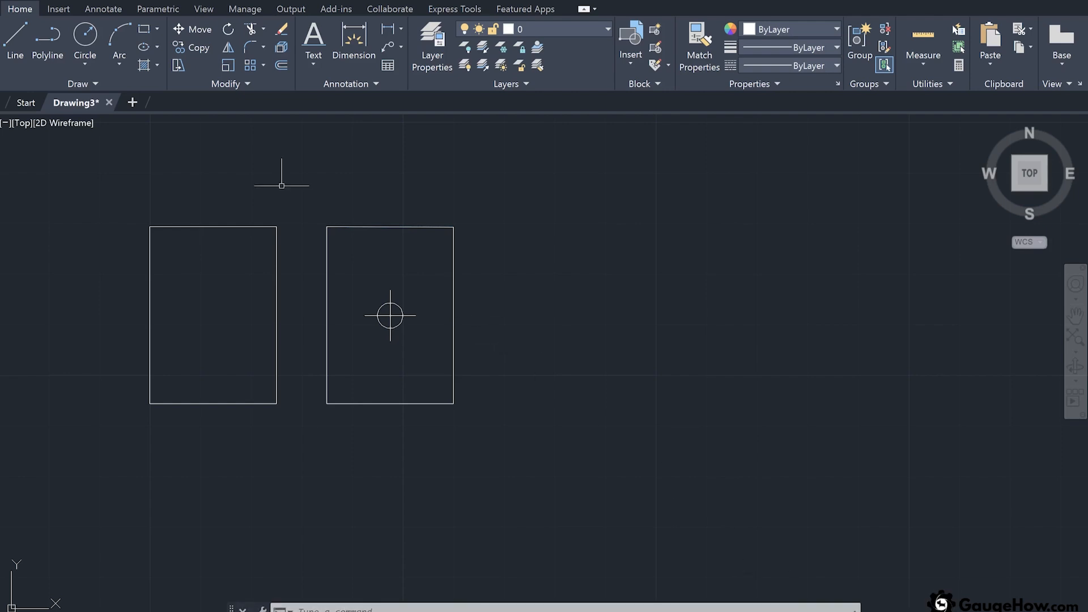
Step: Draw a circle, then a horizontal Ortho line from its centre (Center snap) out past its edge
click(89, 38)
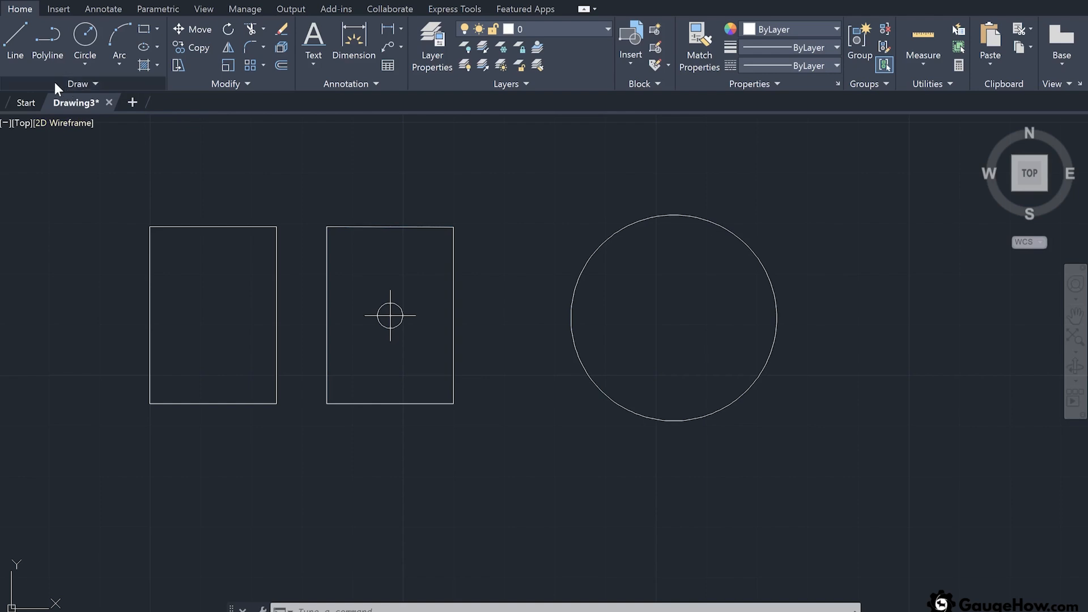
click(19, 39)
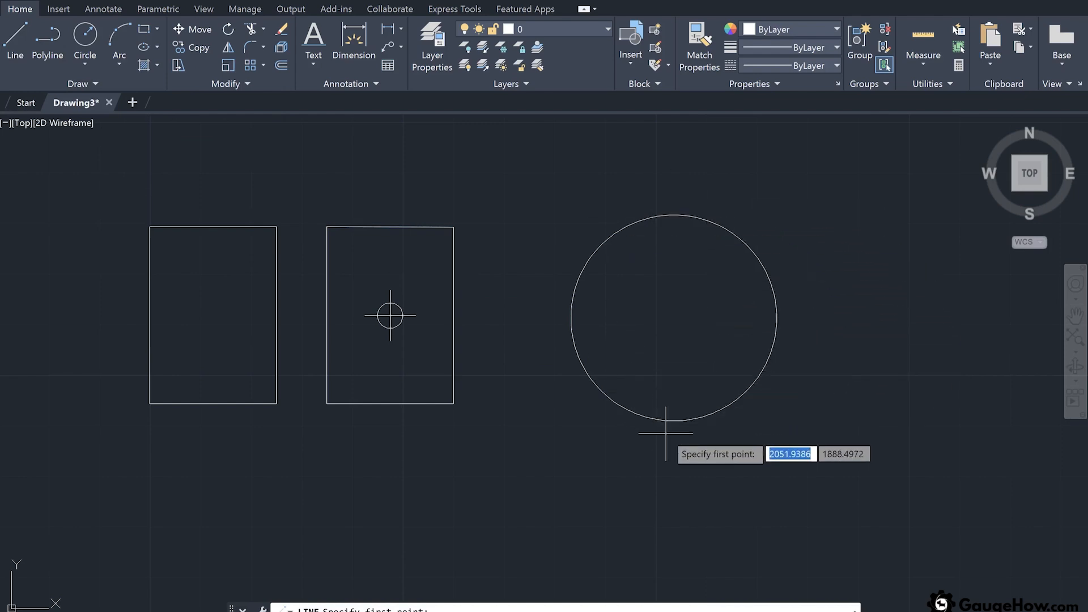
click(885, 611)
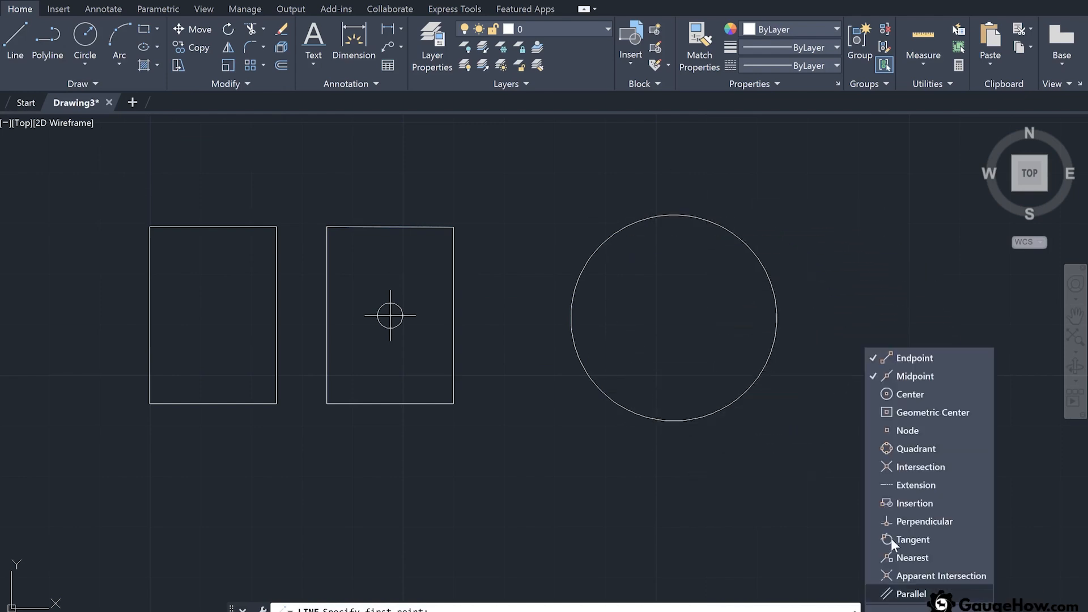
click(898, 395)
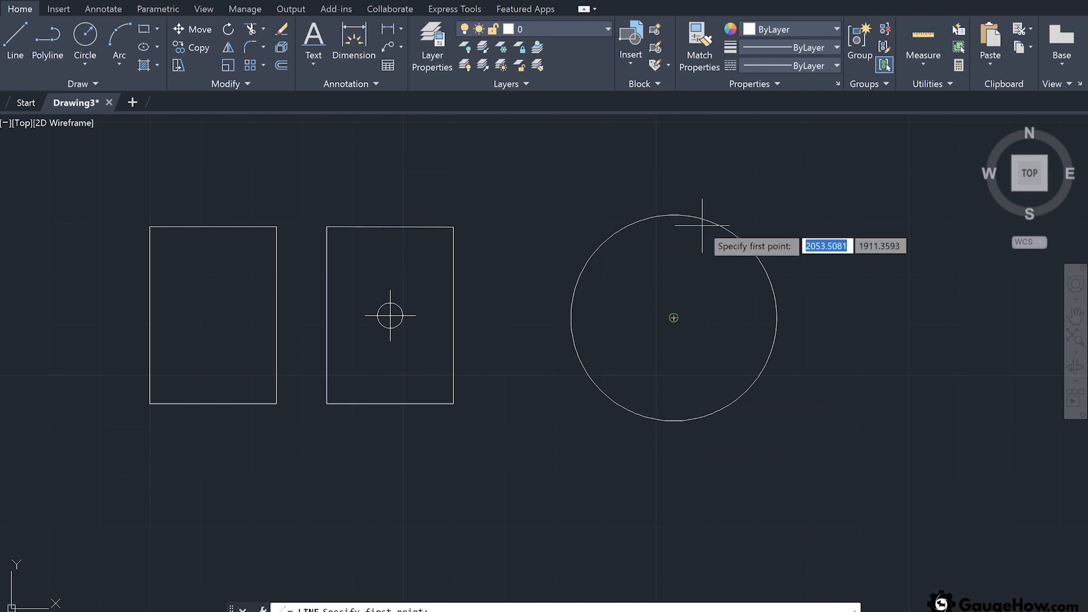
click(673, 318)
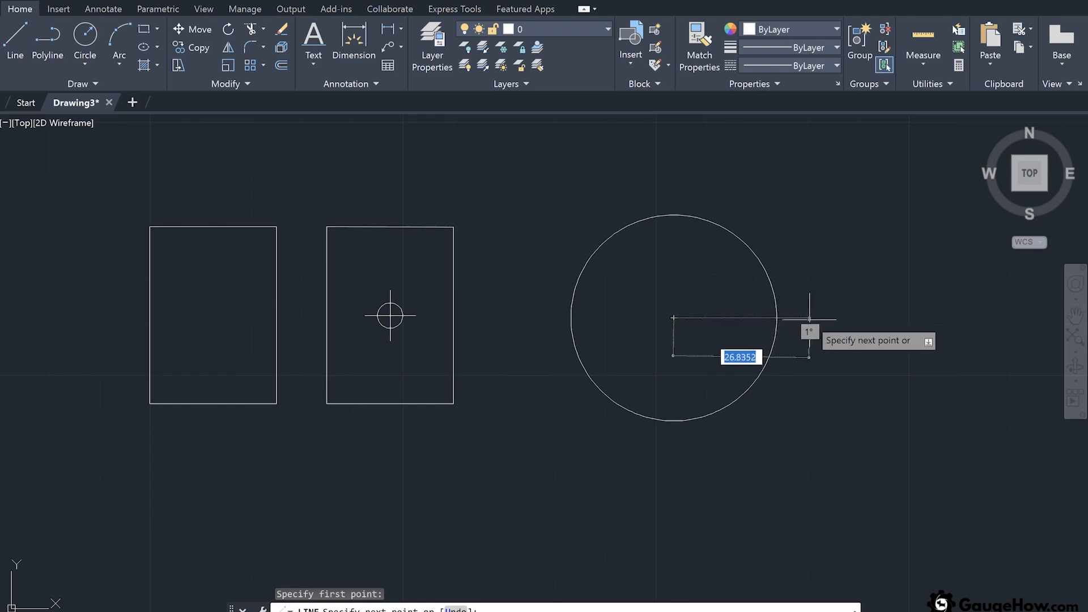
key(F8)
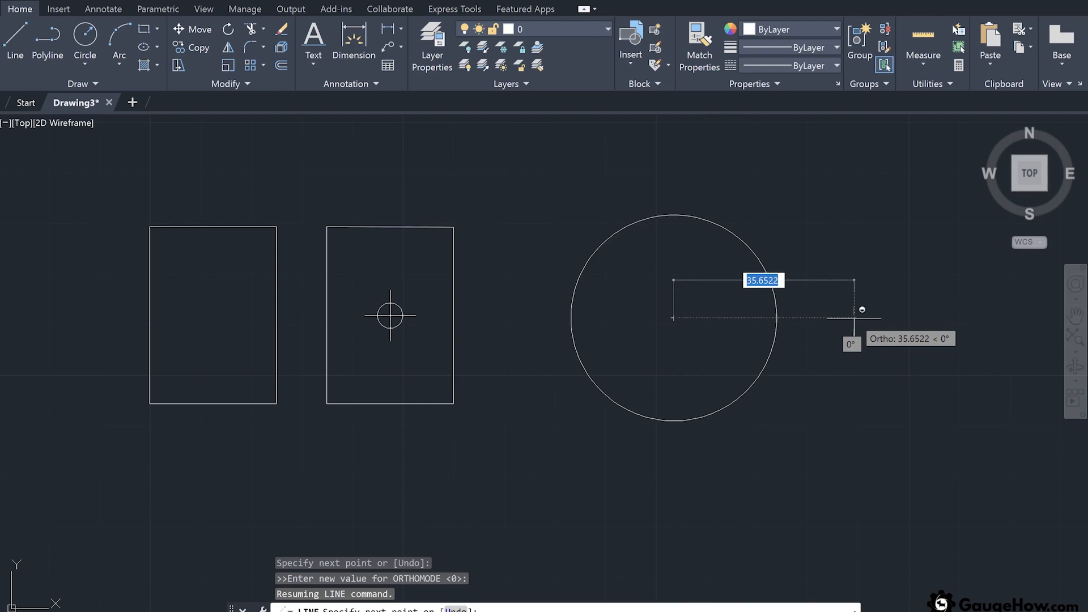
click(854, 318)
key(Escape)
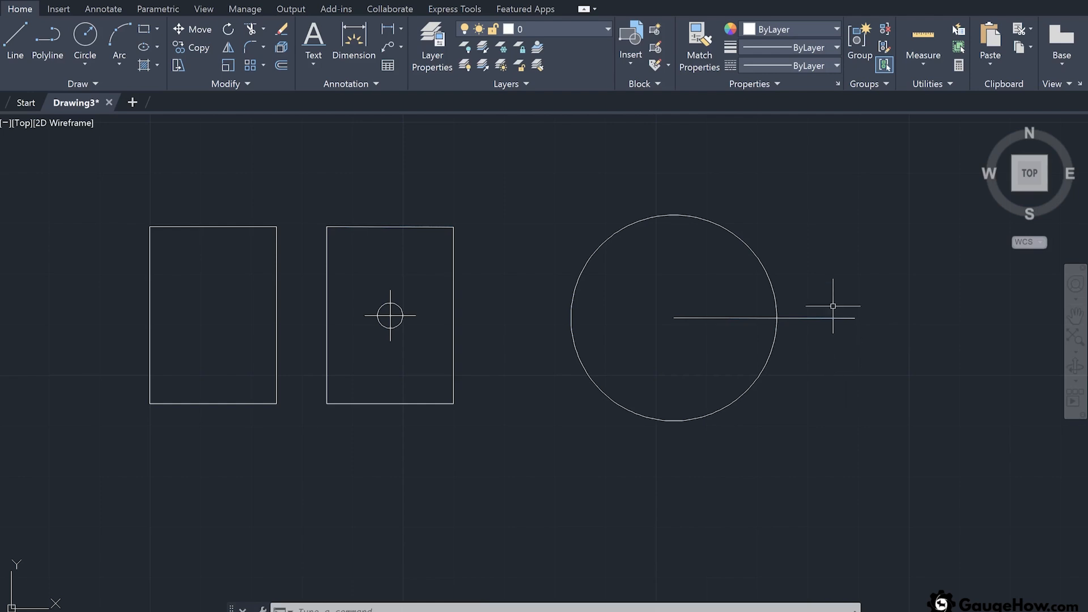
mouse_move(832, 319)
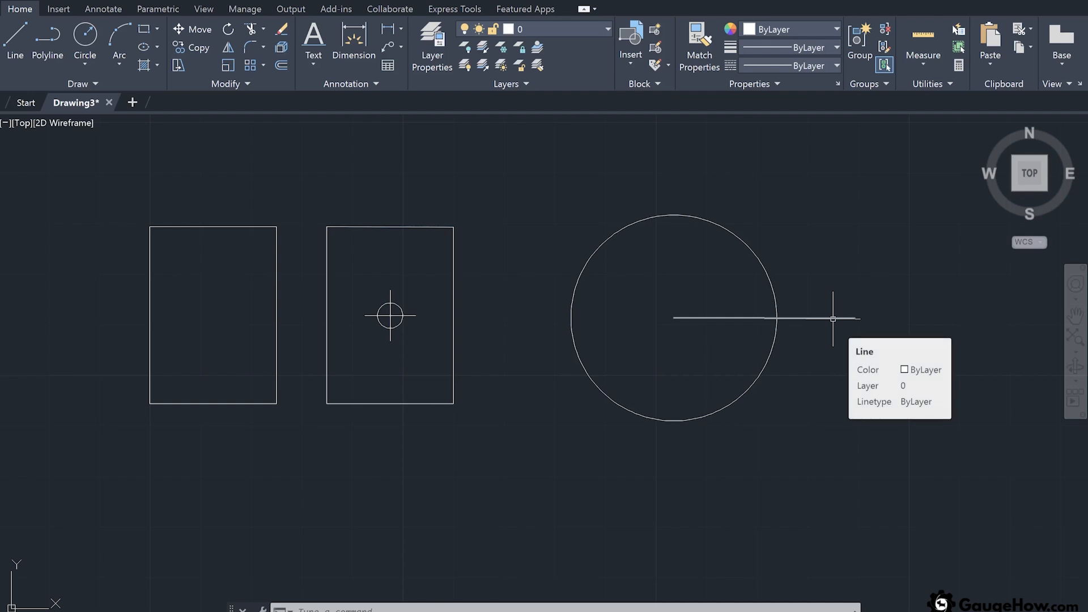
Step: Enable polar tracking and choose the 10, 20, 30, 40... increment
click(798, 600)
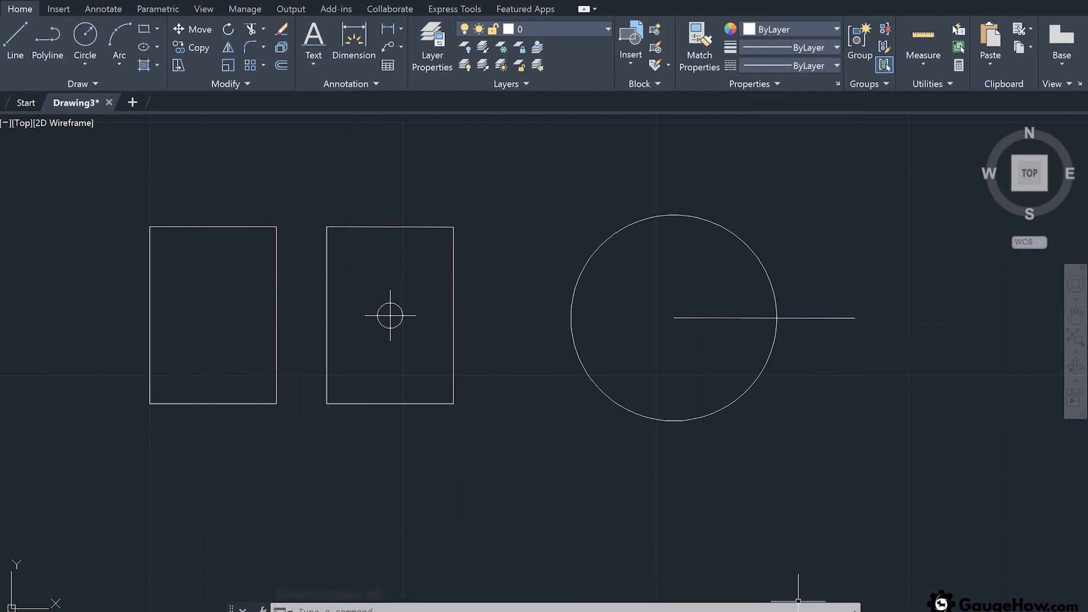
right_click(798, 601)
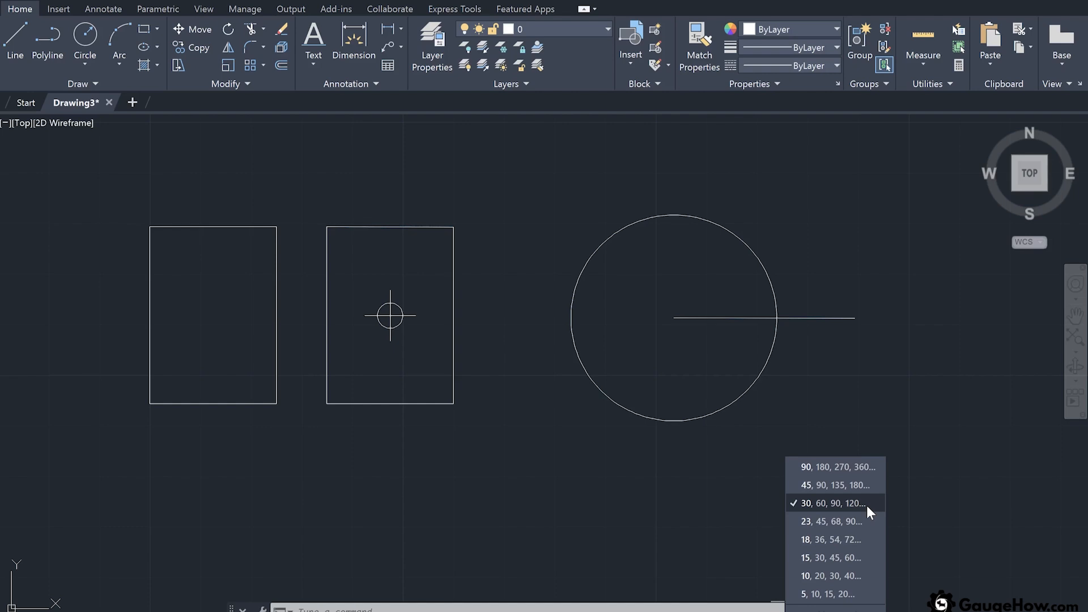
click(864, 573)
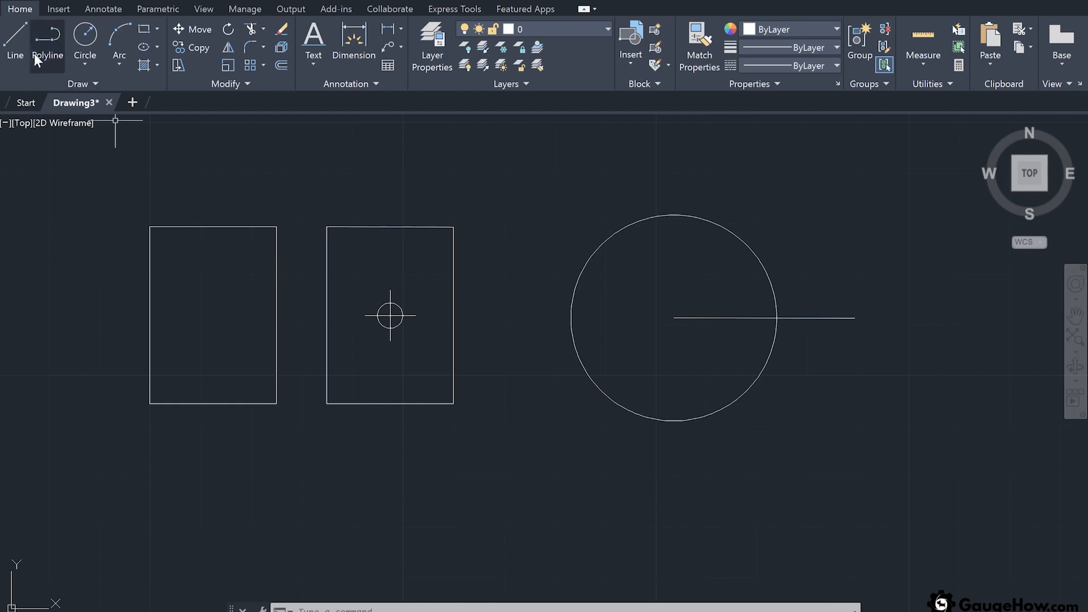
Step: Draw a 35-unit line from the circle's centre at 30°, then switch polar tracking to 15° increments
click(16, 41)
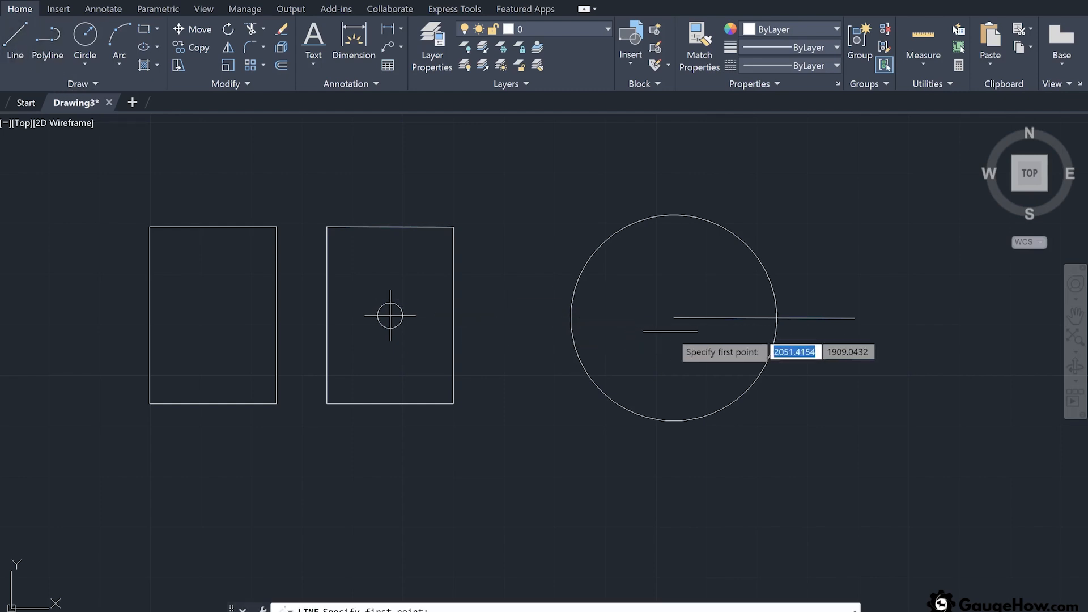
click(673, 318)
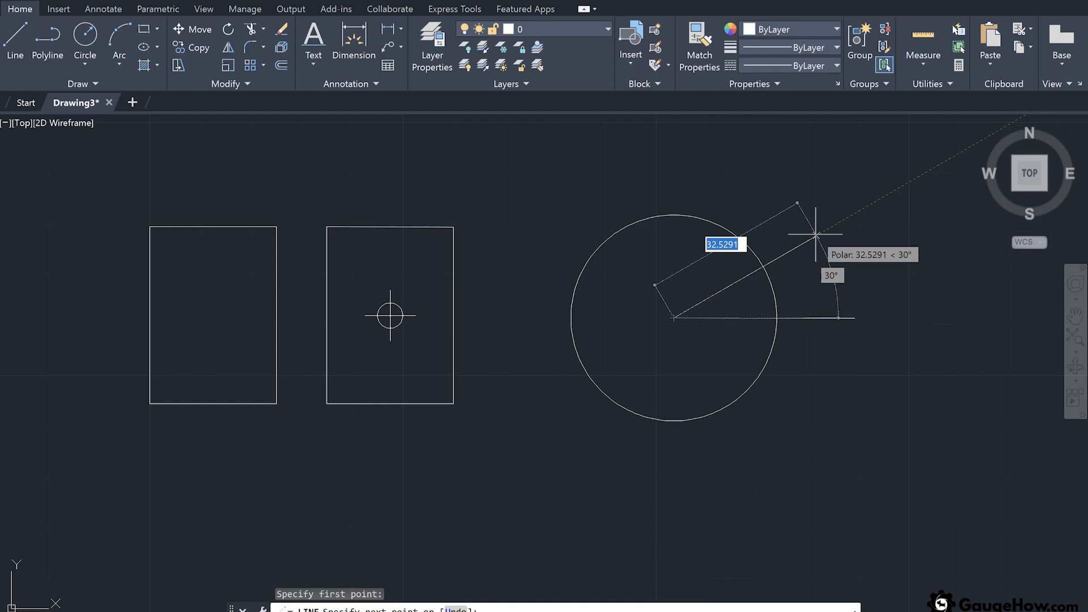
text(35)
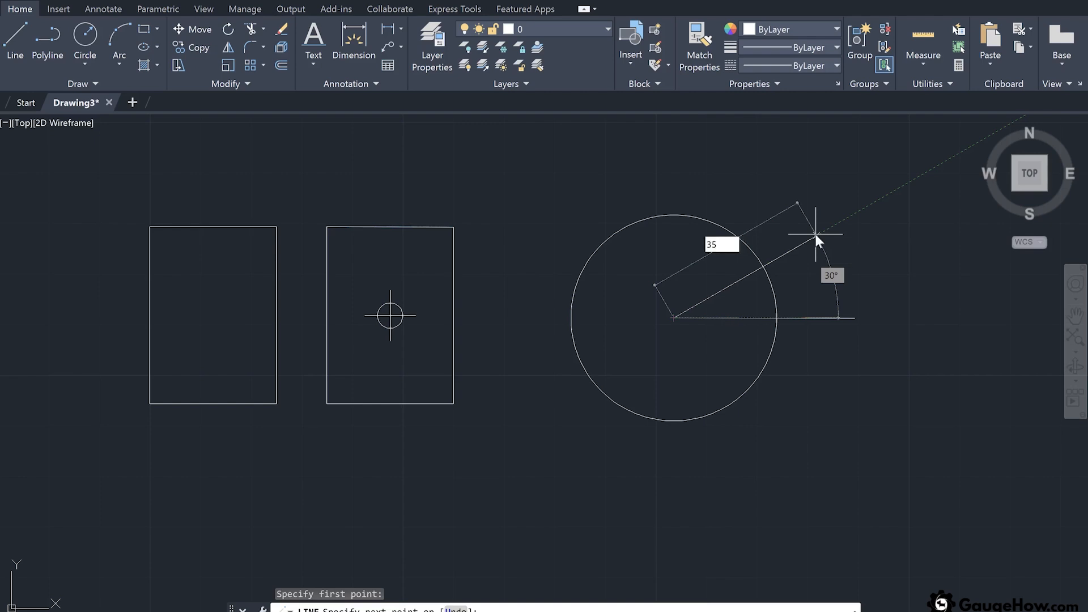
key(Return)
key(Return)
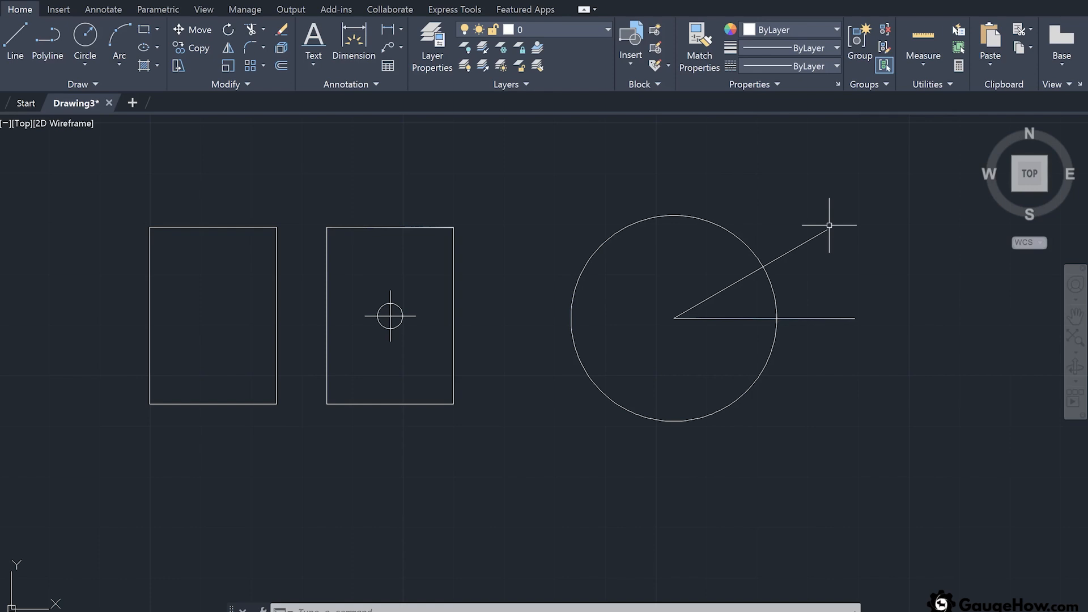
click(827, 230)
key(Return)
click(787, 611)
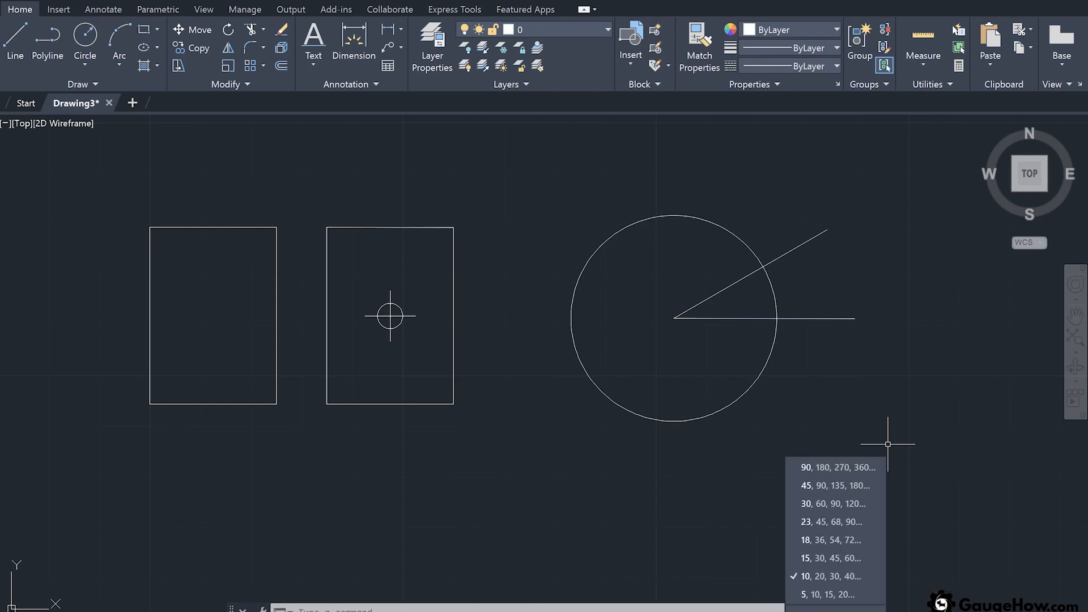
click(859, 559)
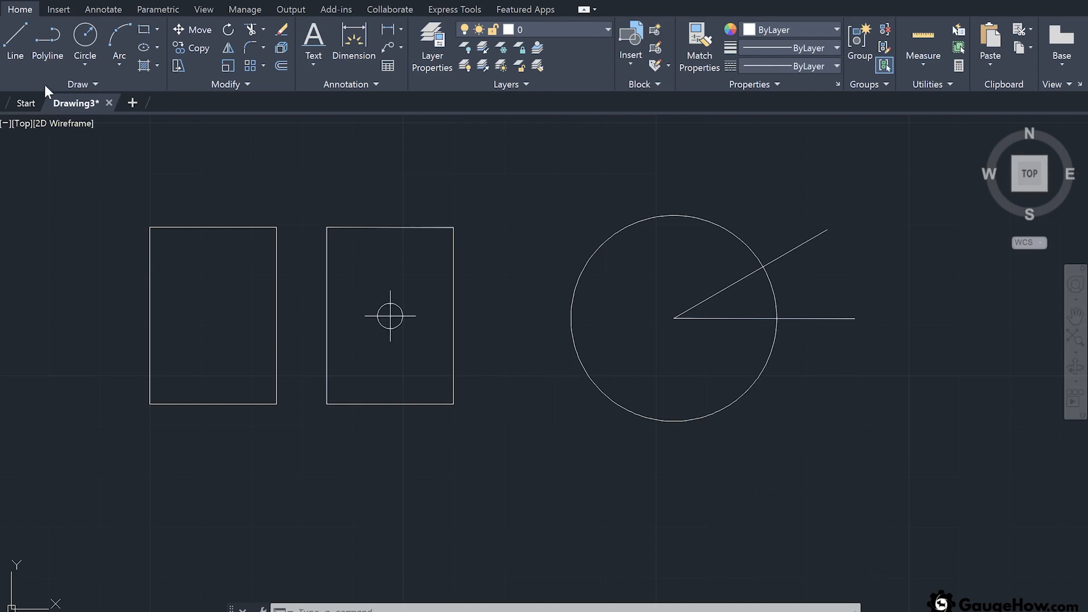
Step: Draw a 35-unit line from the circle's centre along the 165° polar track
click(18, 43)
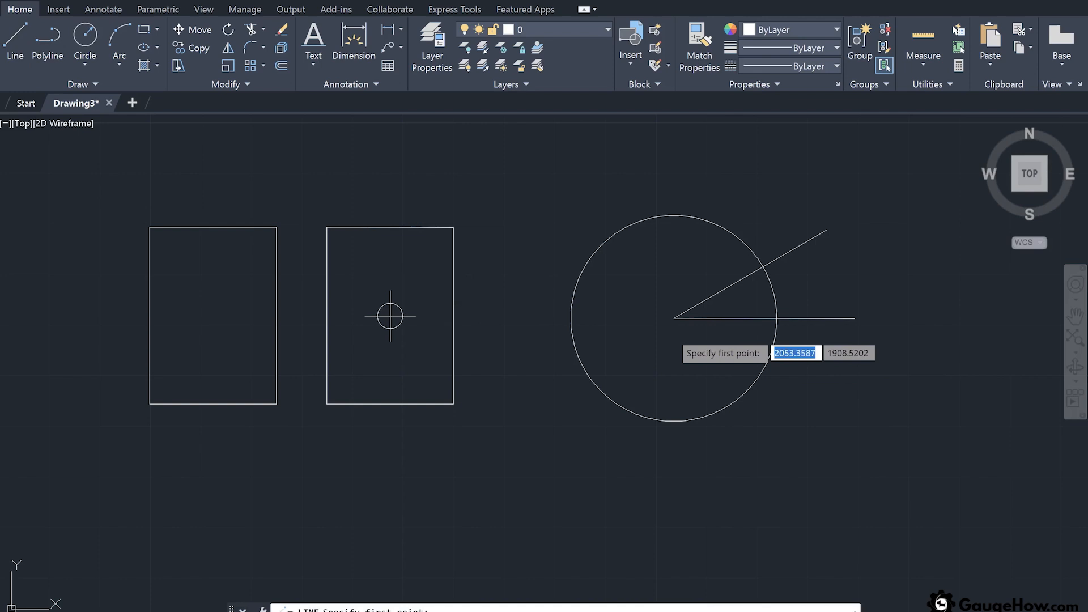
click(673, 318)
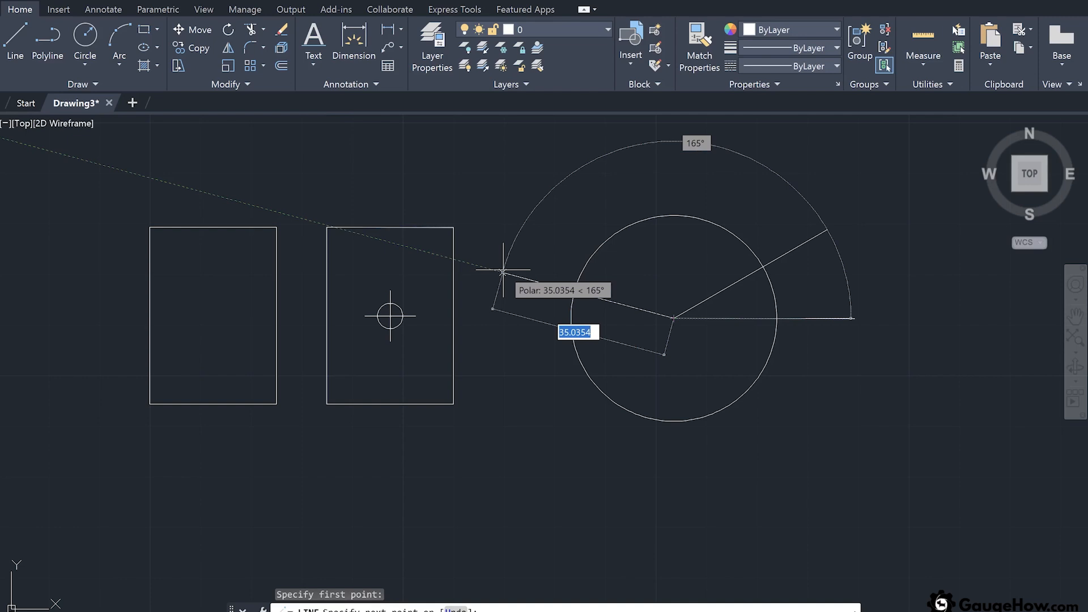
text(35)
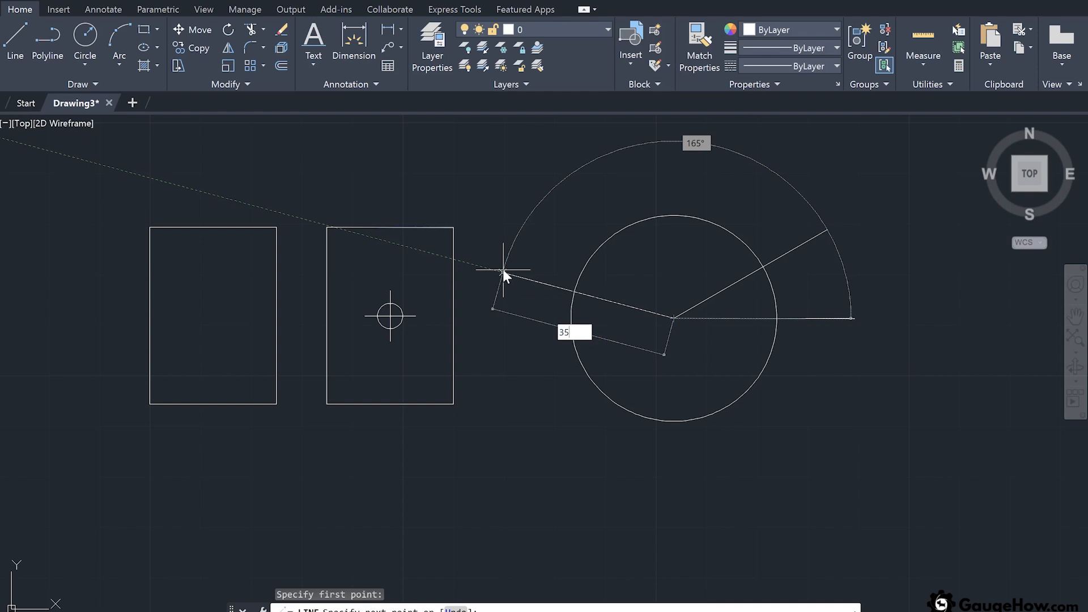
key(Return)
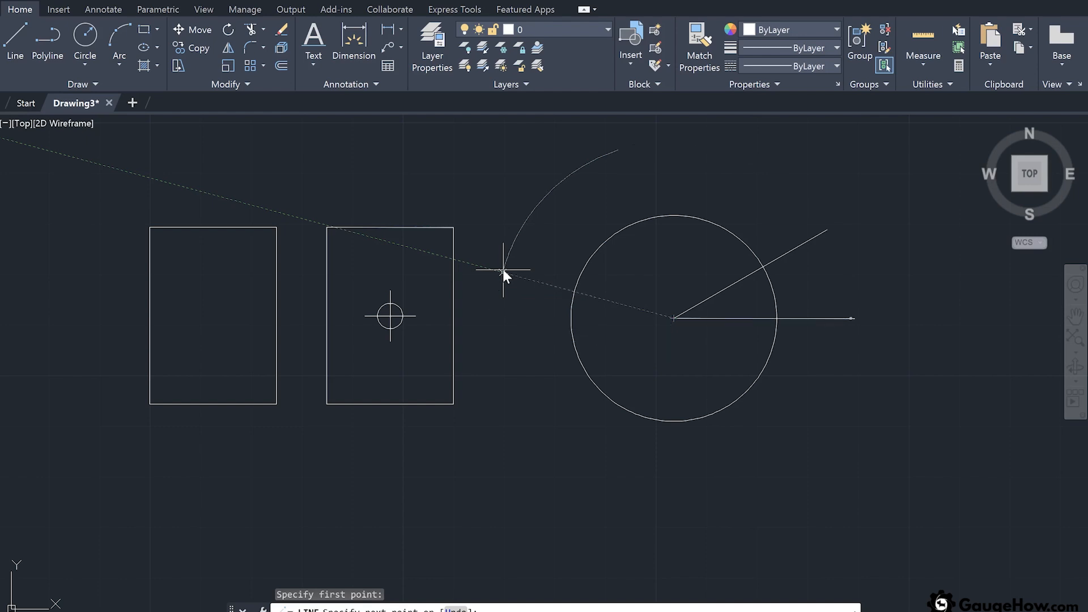
key(Escape)
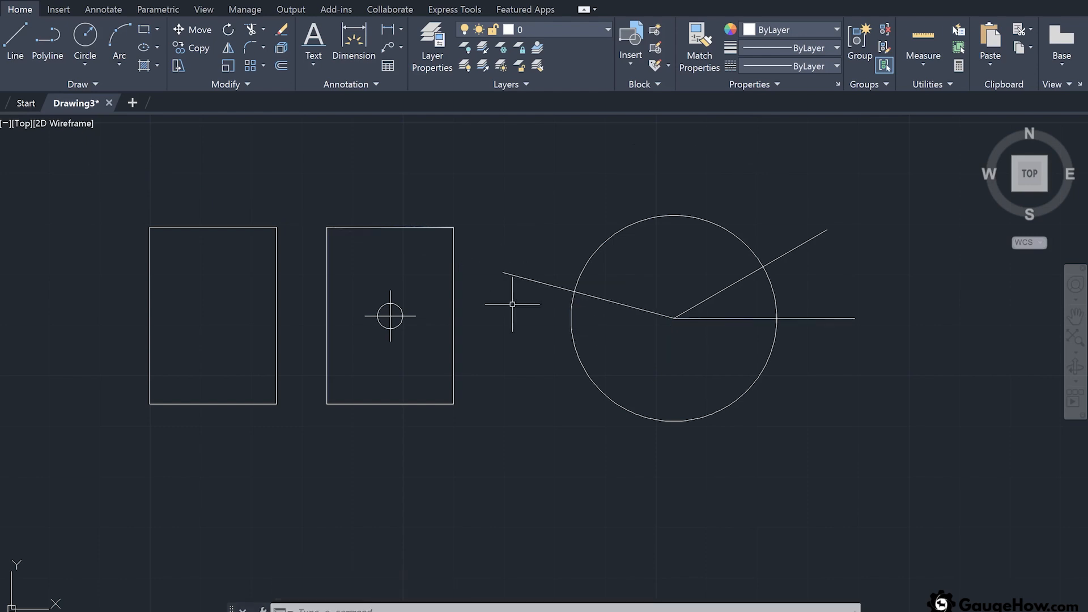